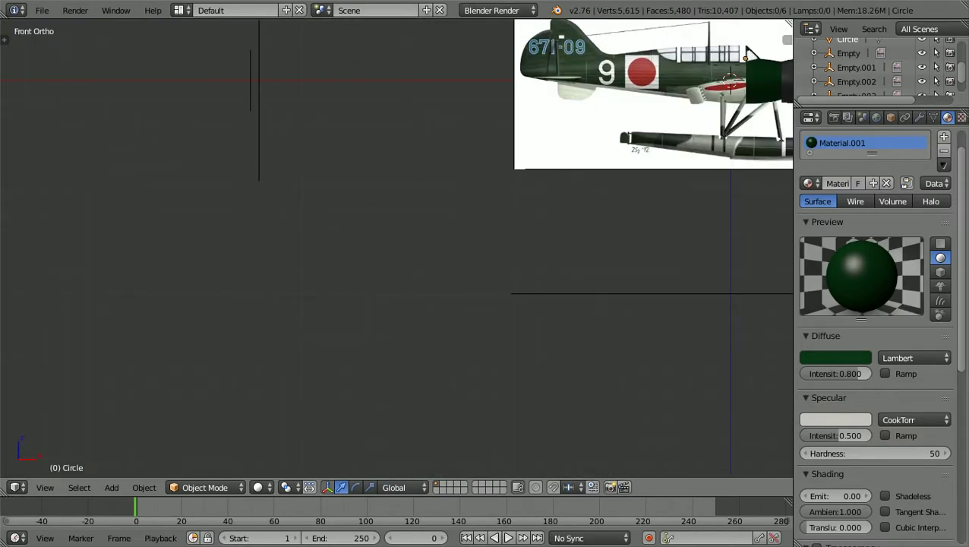
Step: Examine the green nose section and dark cowling against the side and plan reference images, and from an angled view
ctrl+scroll(397, 247, up, 17)
shift+scroll(397, 248, up, 5)
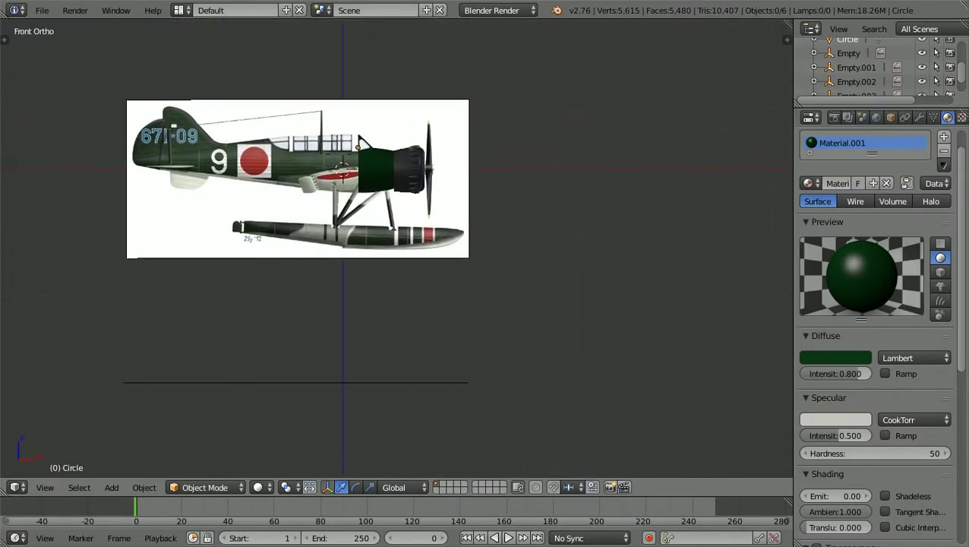
shift+scroll(396, 248, up, 1)
scroll(396, 247, up, 5)
shift+scroll(397, 248, up, 8)
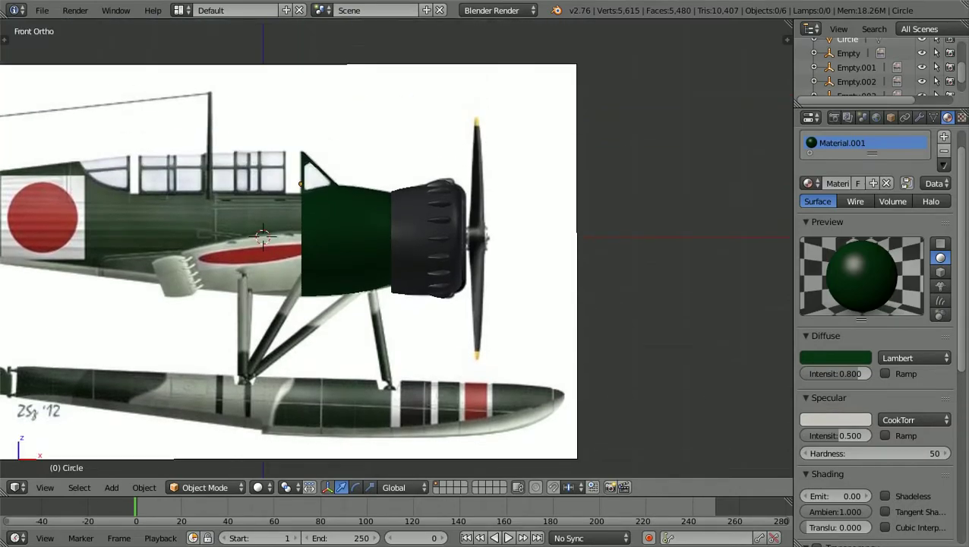
ctrl+scroll(396, 248, down, 4)
ctrl+scroll(396, 247, up, 1)
scroll(396, 247, up, 2)
scroll(396, 247, down, 1)
scroll(397, 248, up, 1)
scroll(396, 247, down, 1)
middle_drag(397, 247, 349, 288)
shift+middle_drag(448, 353, 563, 317)
key(KP_7)
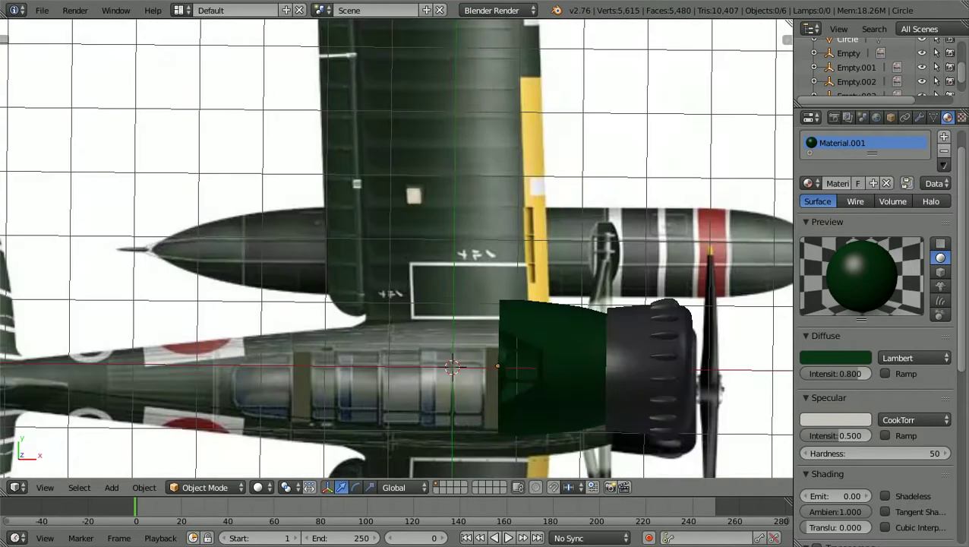
shift+scroll(397, 247, down, 8)
ctrl+scroll(396, 248, up, 6)
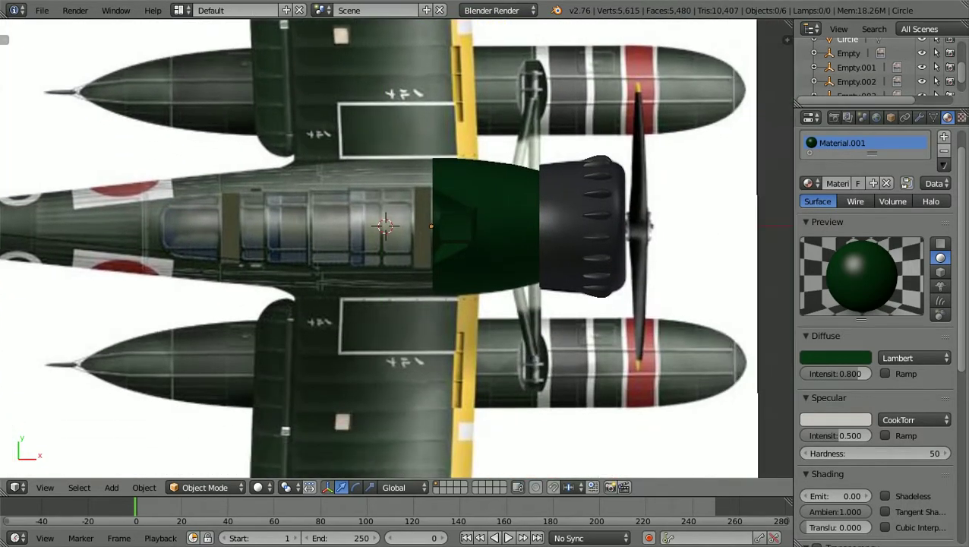
scroll(396, 247, down, 1)
middle_drag(440, 281, 287, 136)
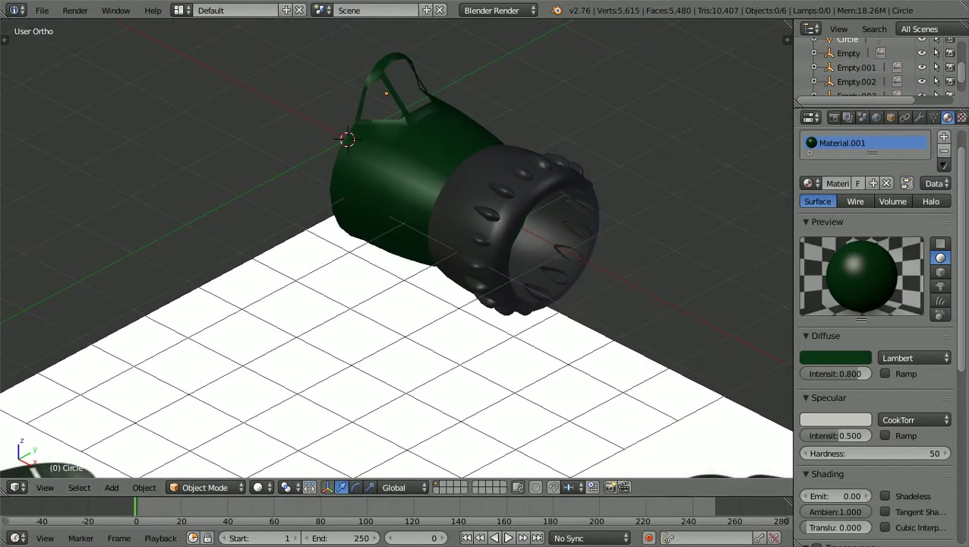
Step: Display the mesh data settings and examine the coloured nose section from below, above and the front view
click(933, 118)
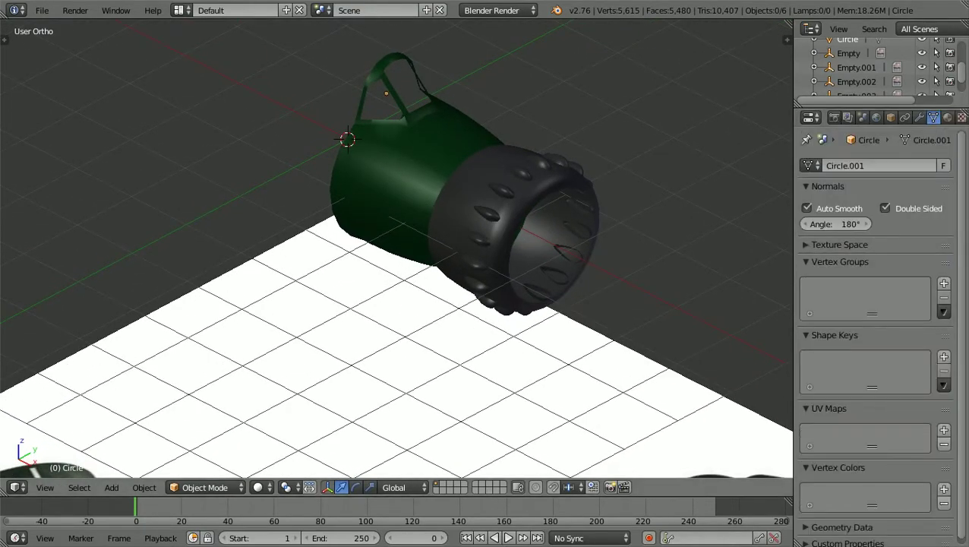
scroll(396, 248, up, 2)
scroll(396, 248, down, 2)
middle_drag(396, 248, 347, 187)
middle_drag(289, 228, 273, 270)
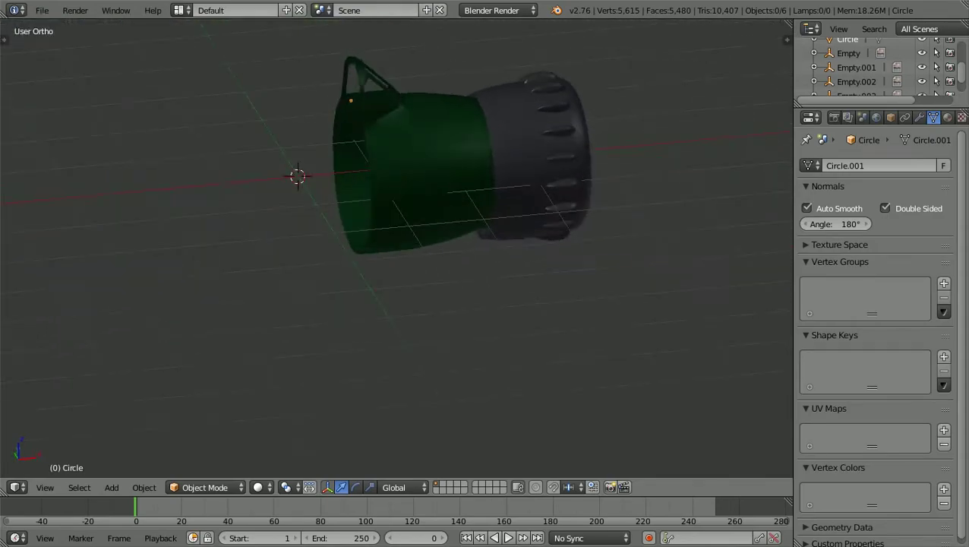
key(KP_7)
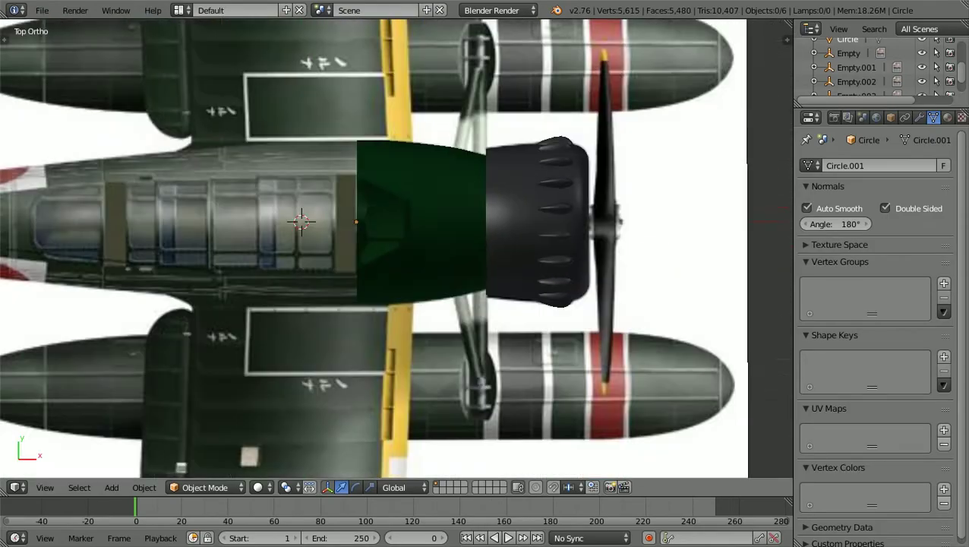
key(KP_1)
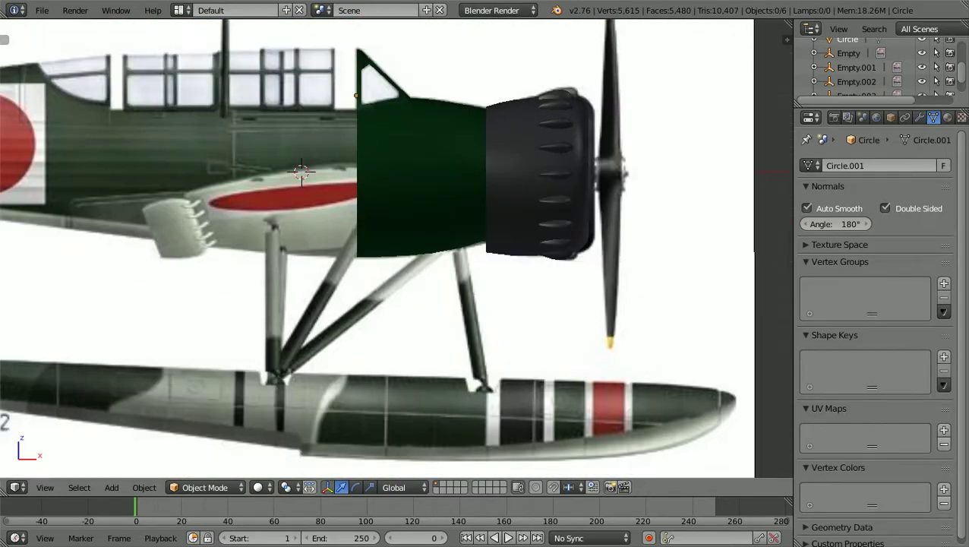
shift+scroll(397, 248, up, 3)
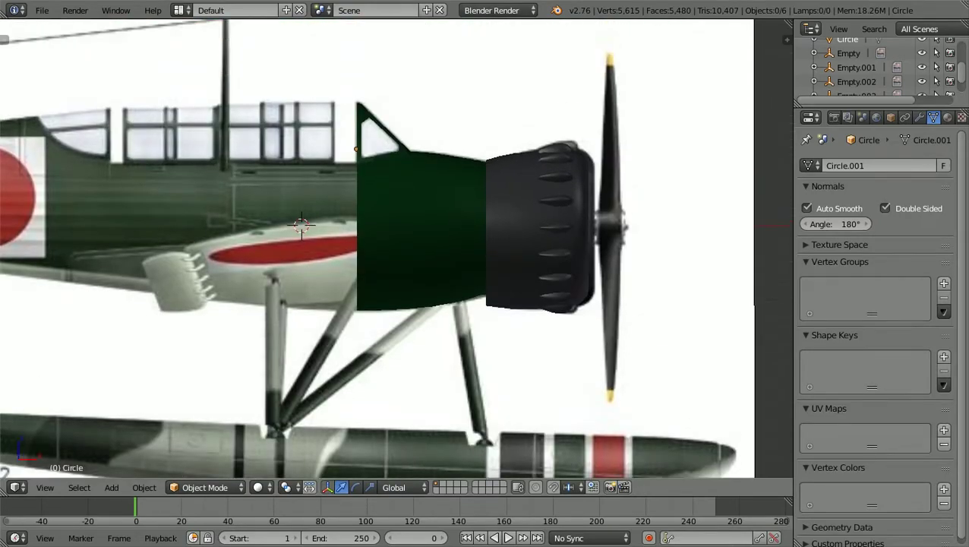
scroll(396, 248, up, 1)
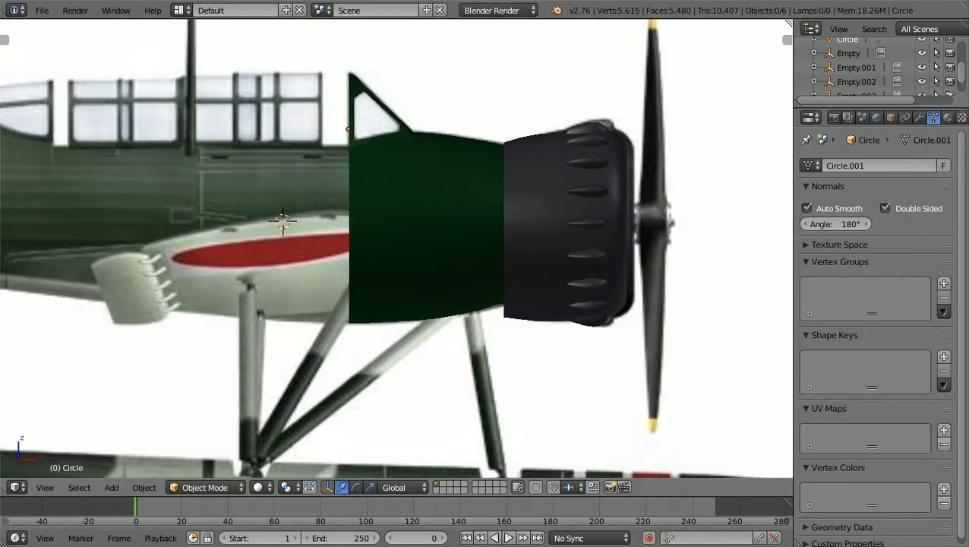
Step: Open the recent file E14Y-GLEN9a.blend
click(42, 10)
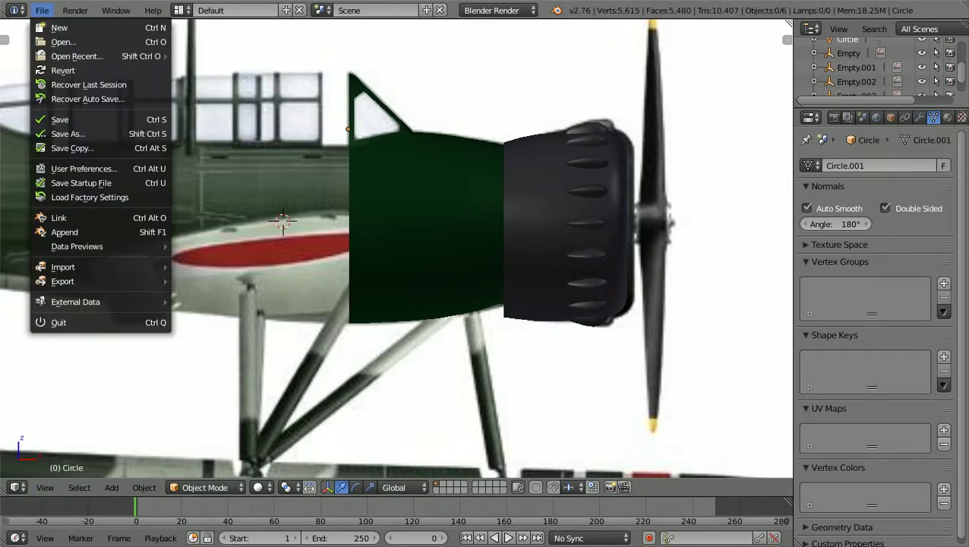
mouse_move(76, 56)
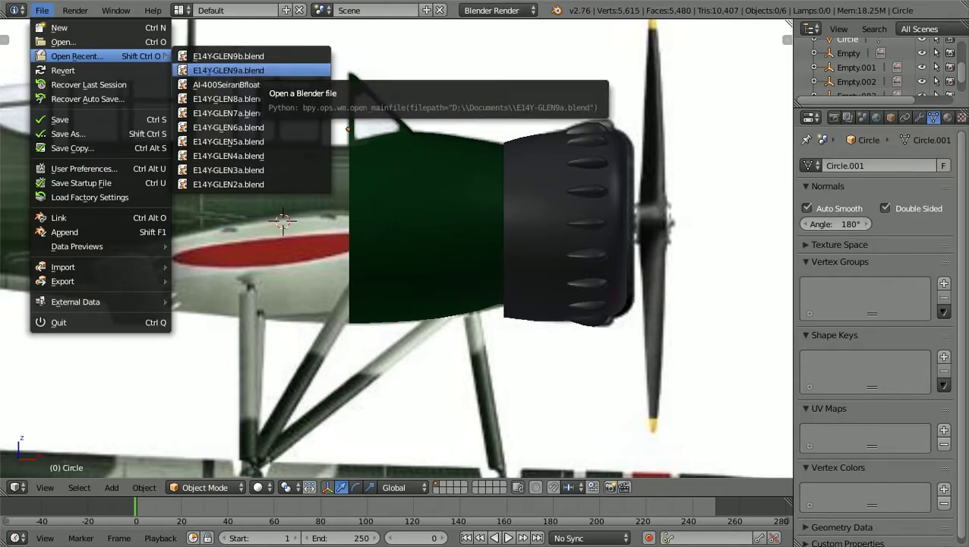
click(228, 70)
Step: Compare the uncoloured nose section and cowling with the side and nose-on reference images
scroll(434, 246, down, 2)
middle_drag(434, 246, 418, 188)
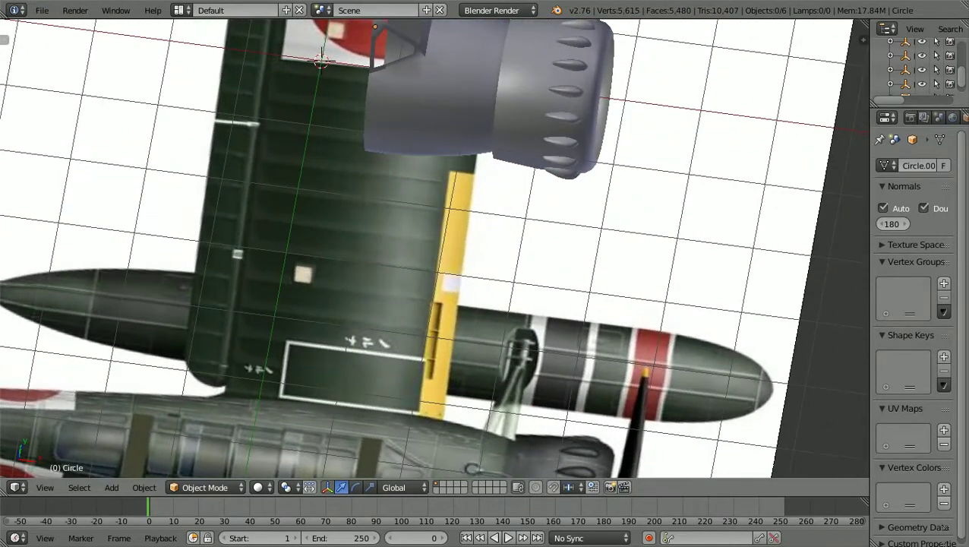
key(KP_1)
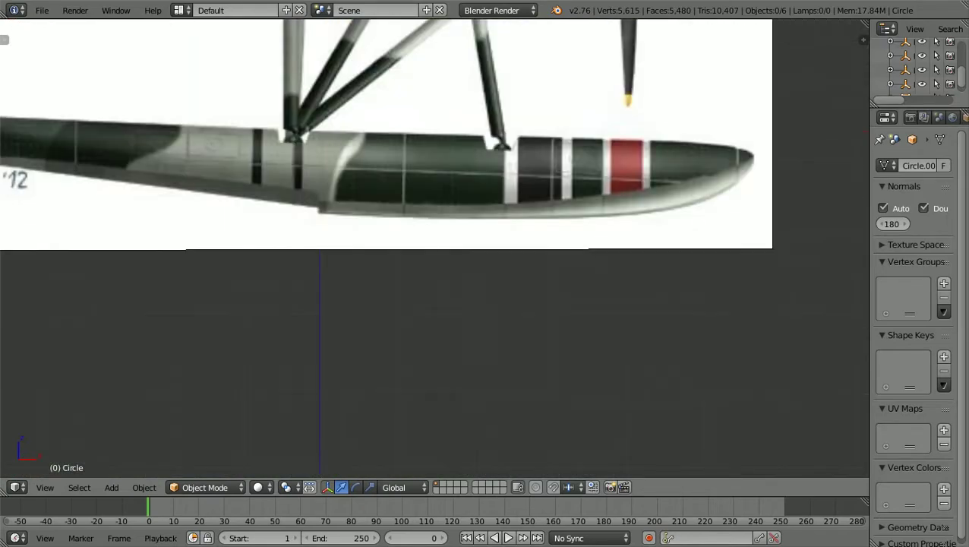
scroll(434, 247, down, 2)
shift+scroll(434, 248, up, 15)
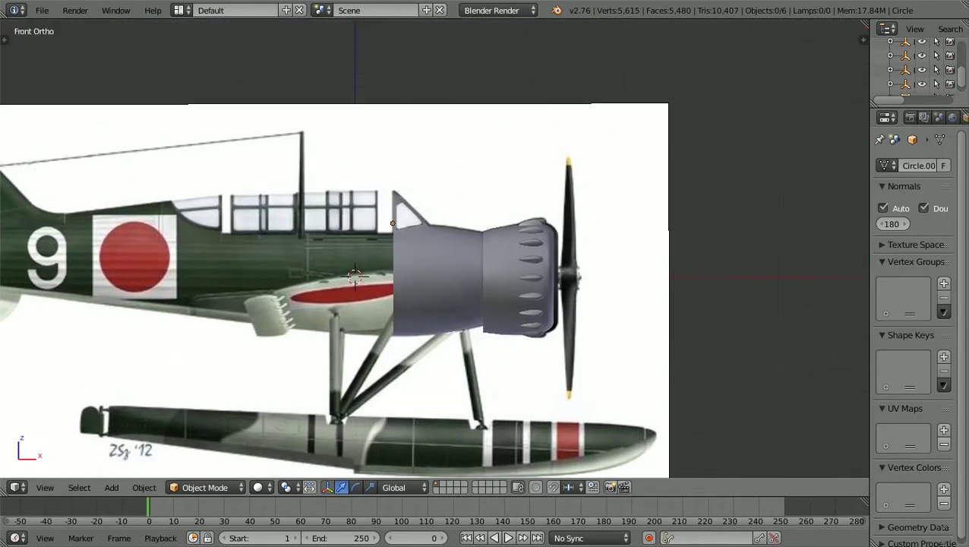
scroll(435, 248, up, 1)
shift+middle_drag(434, 304, 503, 270)
scroll(502, 270, up, 4)
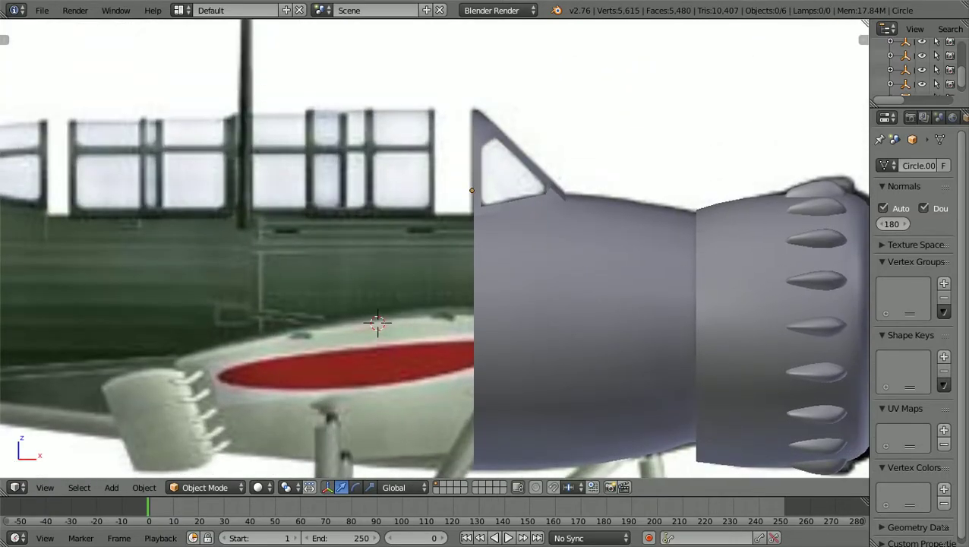
shift+scroll(434, 248, up, 1)
ctrl+scroll(435, 249, up, 4)
key(KP_1)
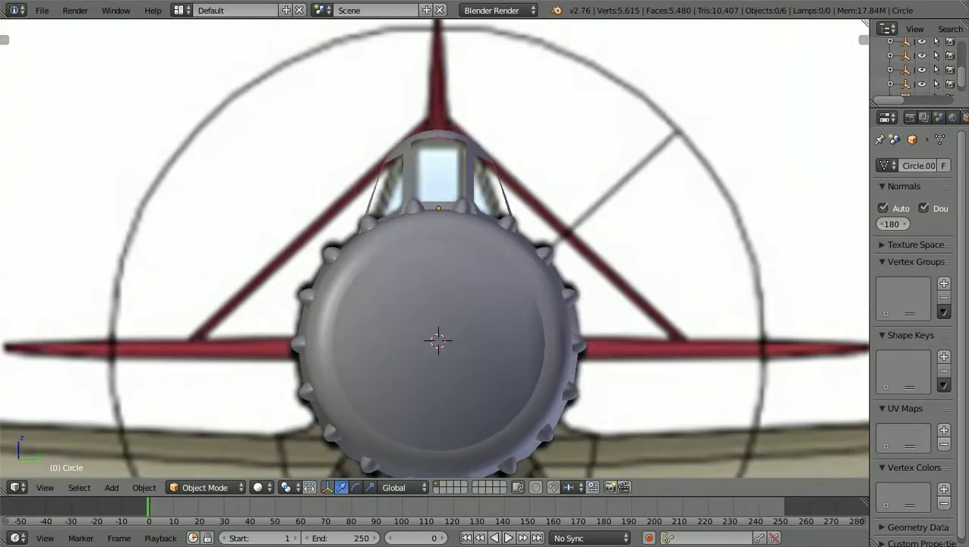
Step: Examine the windscreen frame and its joint with the fuselage close up from both sides
scroll(434, 249, down, 2)
middle_drag(435, 248, 388, 262)
middle_drag(485, 254, 589, 339)
scroll(475, 215, up, 2)
scroll(589, 269, up, 3)
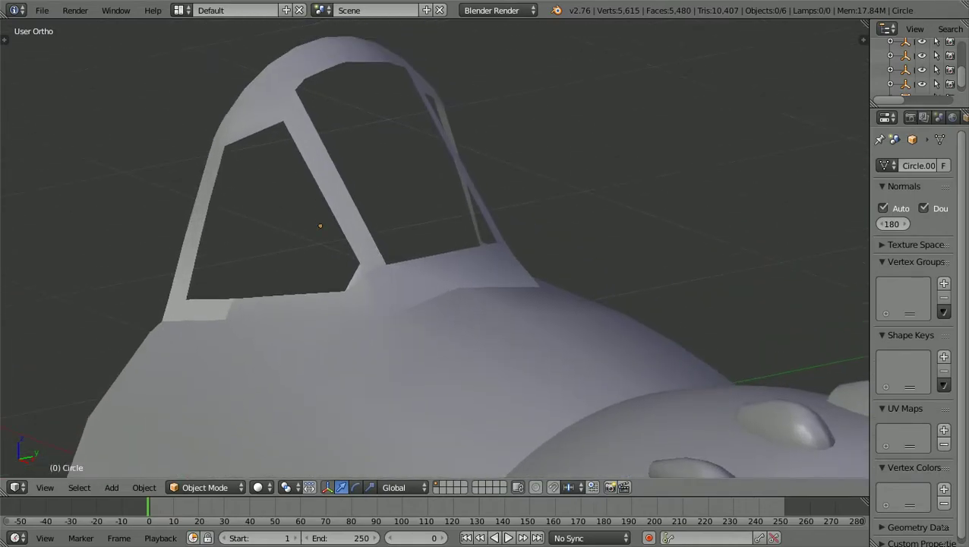
scroll(590, 338, down, 2)
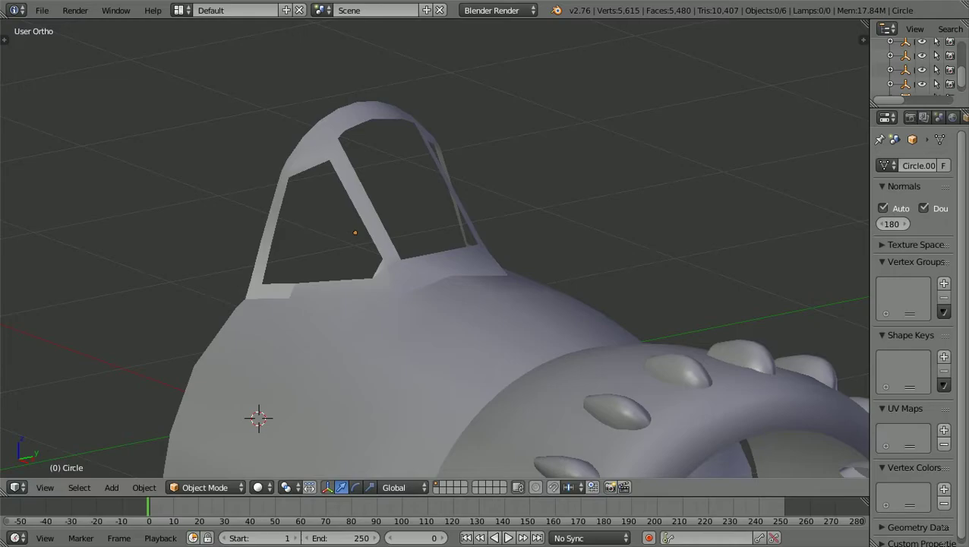
scroll(434, 251, up, 2)
middle_drag(434, 251, 228, 258)
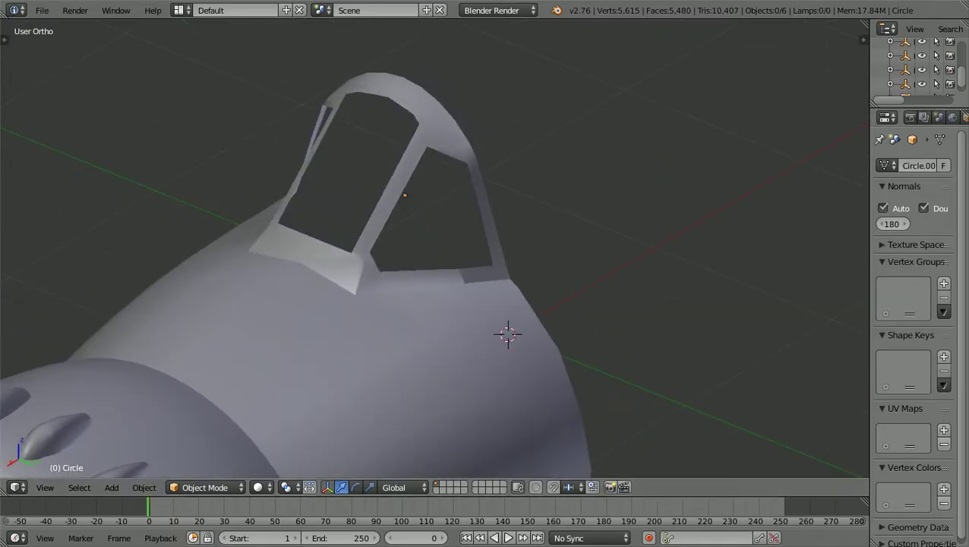
Step: Widen the properties editor, check the model's material and mesh data settings, and inspect the whole nose section
drag(870, 304, 799, 304)
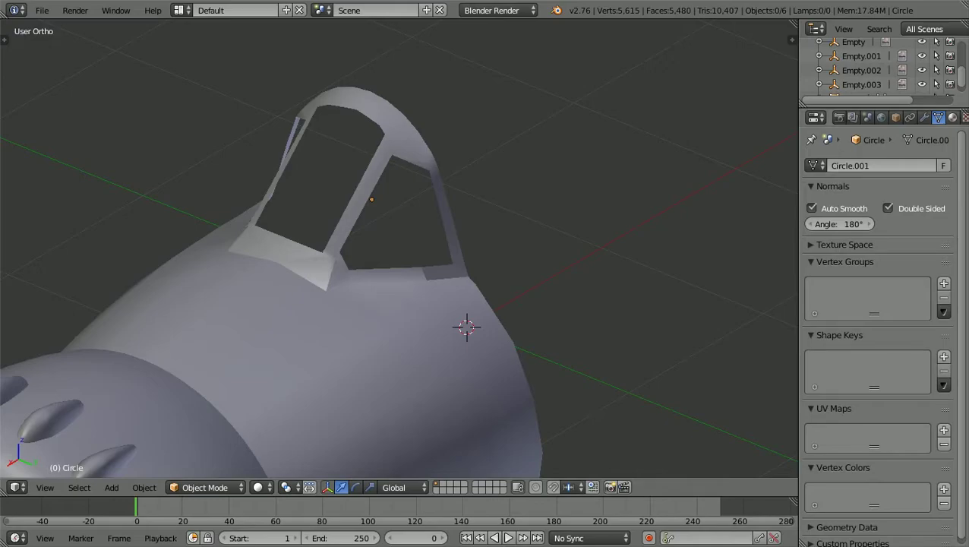
click(952, 117)
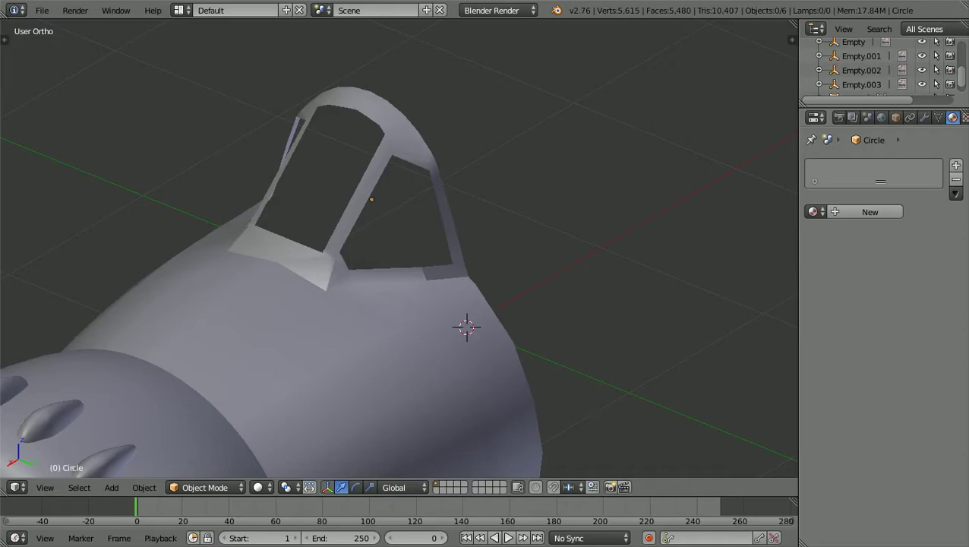
click(939, 117)
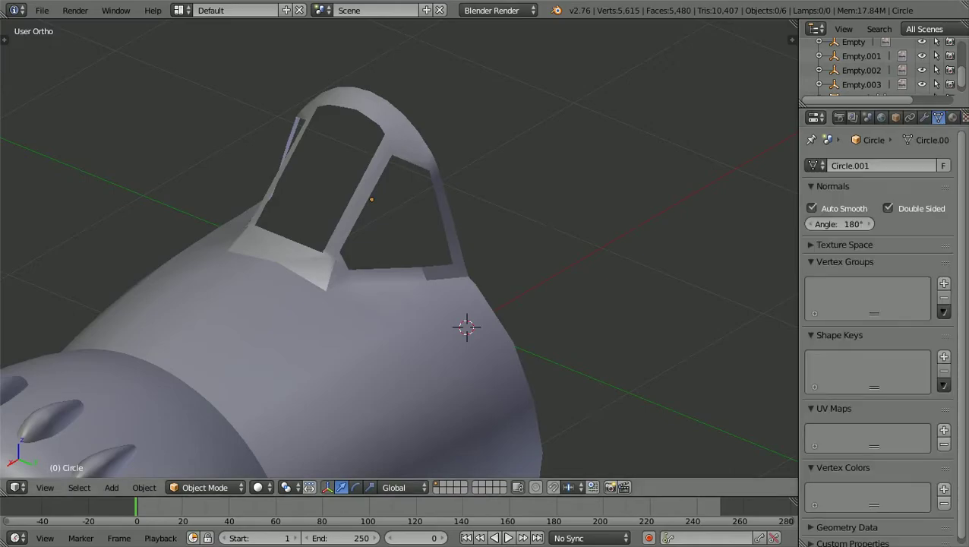
scroll(398, 249, down, 1)
middle_drag(341, 255, 470, 255)
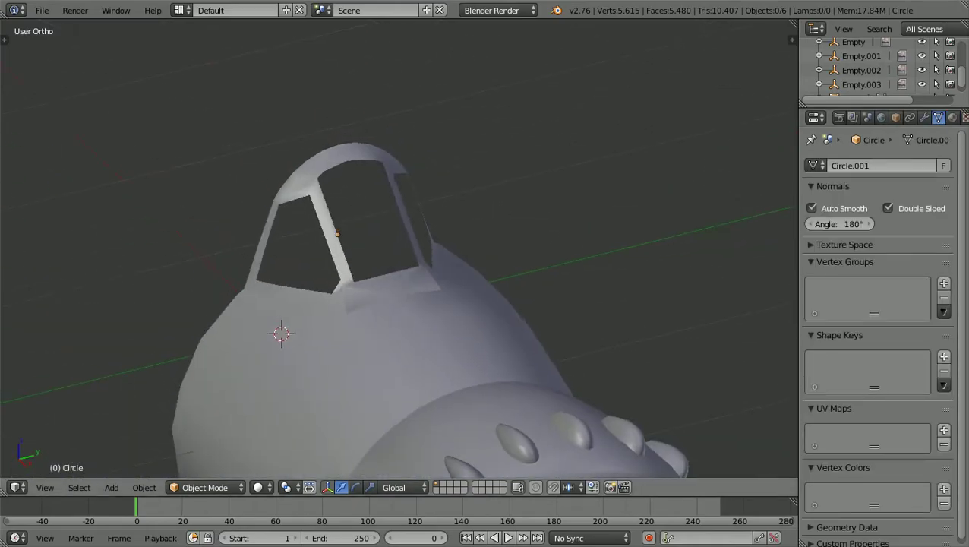
scroll(399, 250, down, 3)
middle_drag(540, 262, 546, 192)
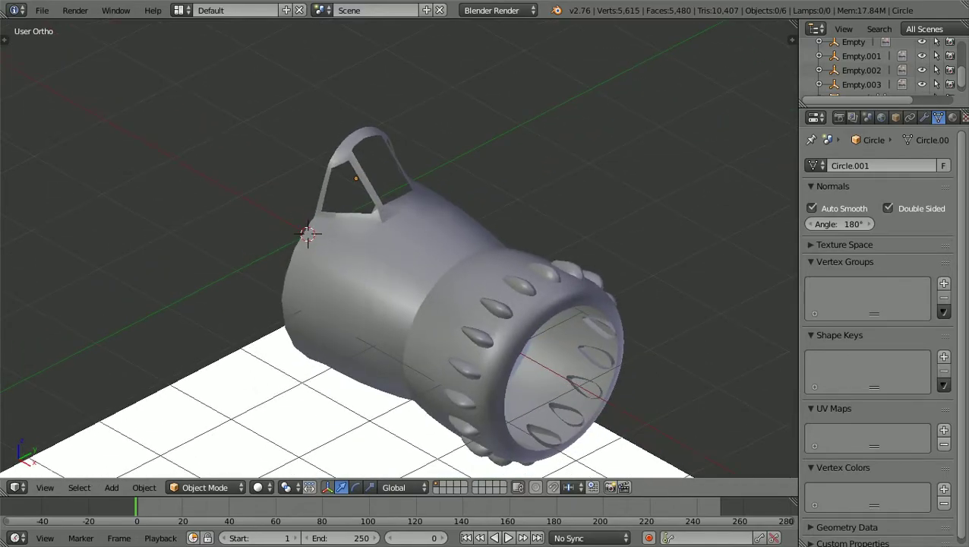
Step: Open the recent file AI-400SeiranBfloatplane1a.blend
click(42, 10)
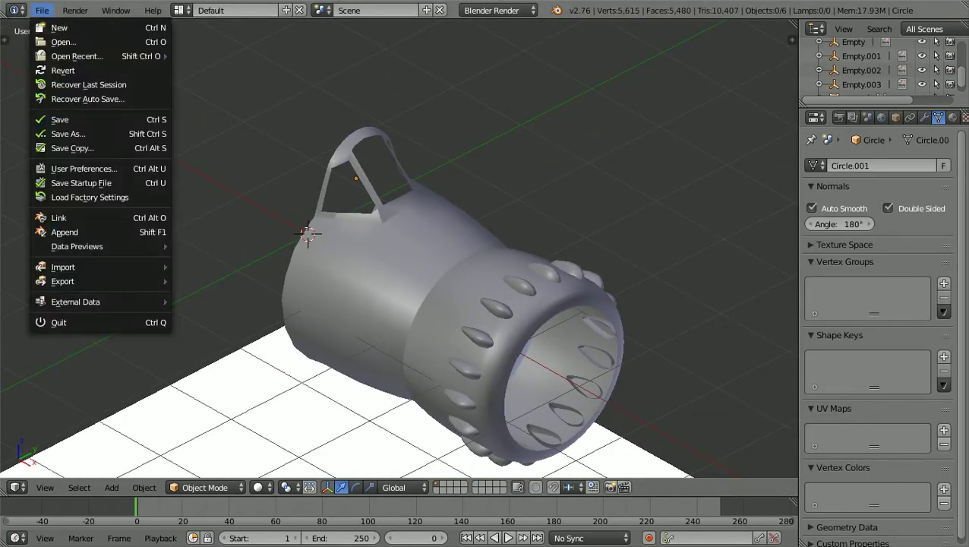
mouse_move(164, 56)
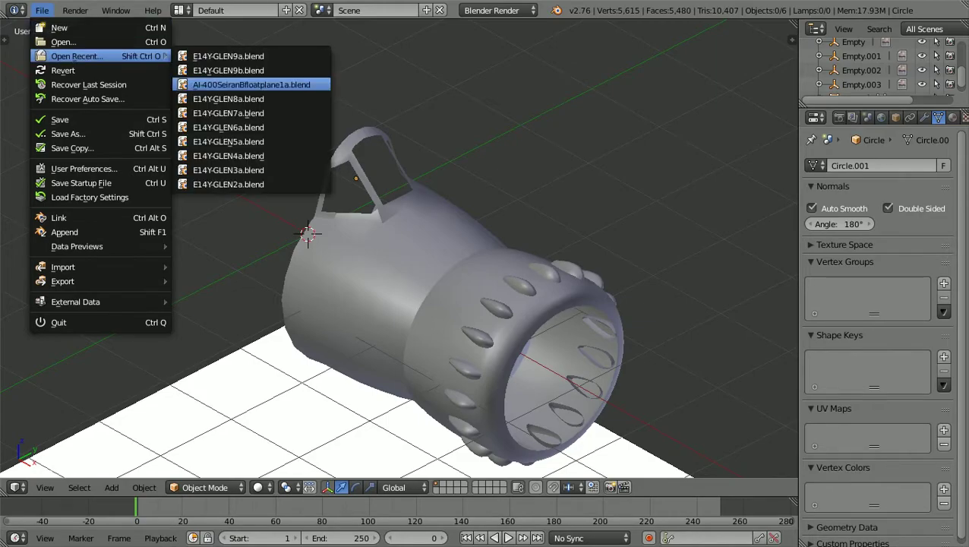
click(250, 84)
Step: Examine the green floatplane's canopy framing, wings and floats from several angles and in front view
scroll(494, 247, down, 1)
middle_drag(494, 247, 487, 219)
middle_drag(661, 287, 747, 282)
scroll(472, 254, up, 2)
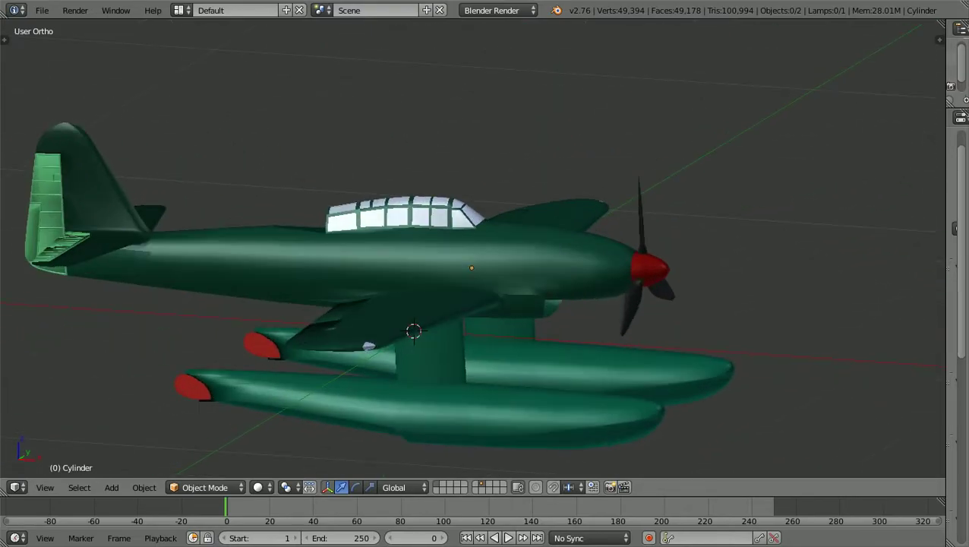
middle_drag(473, 254, 414, 296)
scroll(422, 228, up, 7)
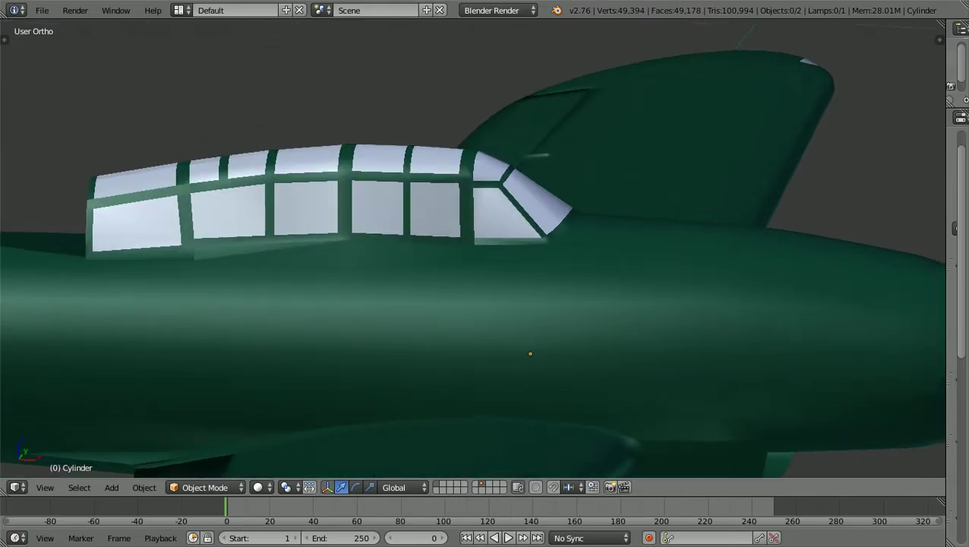
middle_drag(421, 227, 482, 236)
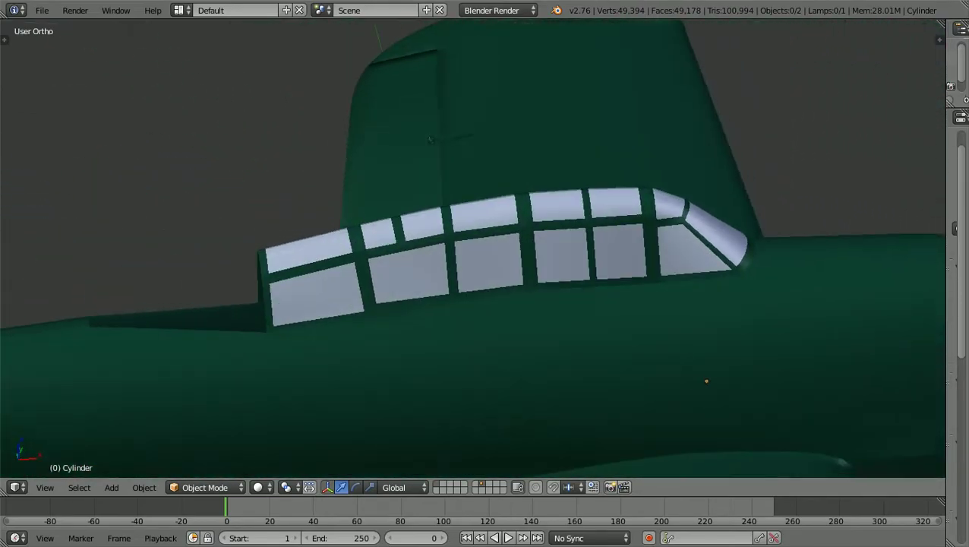
scroll(482, 237, up, 2)
scroll(482, 237, down, 4)
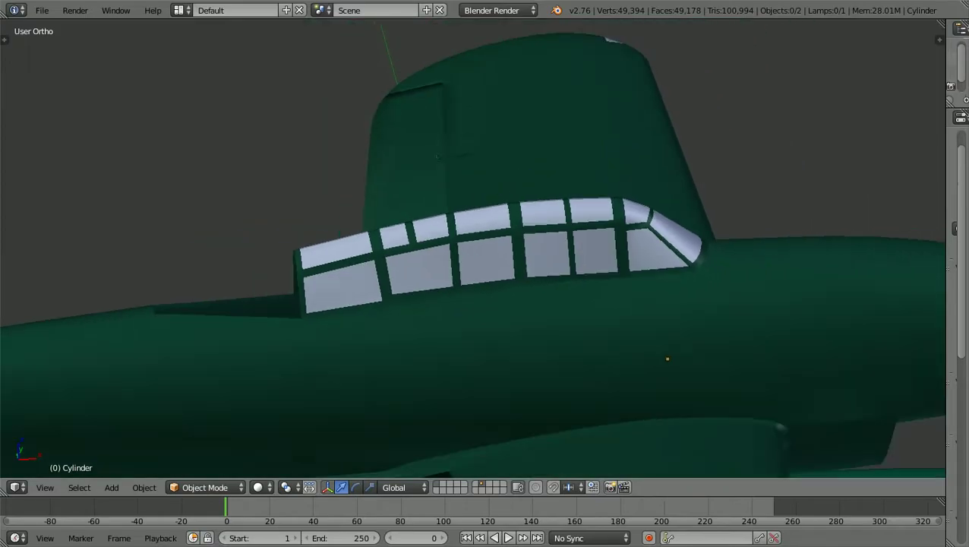
middle_drag(482, 237, 570, 274)
middle_drag(577, 334, 504, 297)
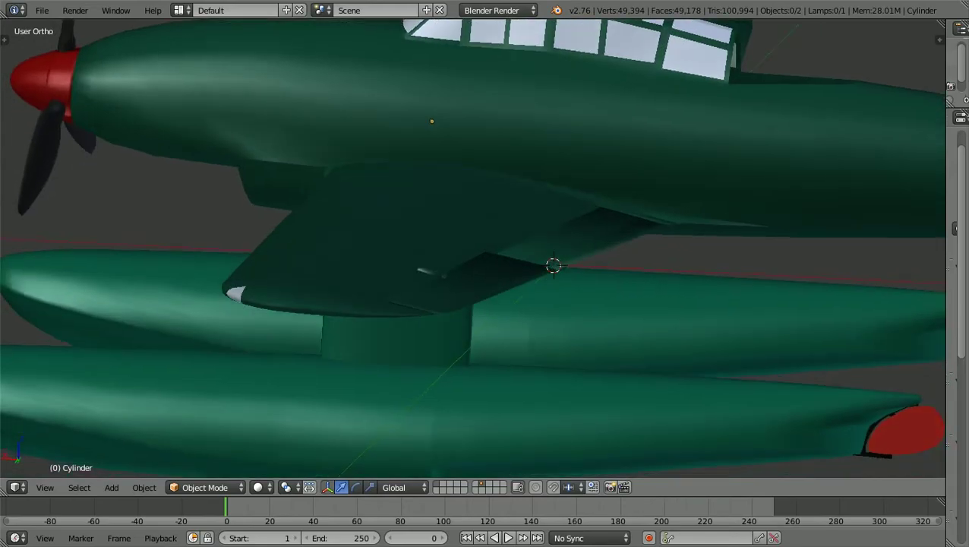
key(KP_1)
scroll(472, 250, down, 3)
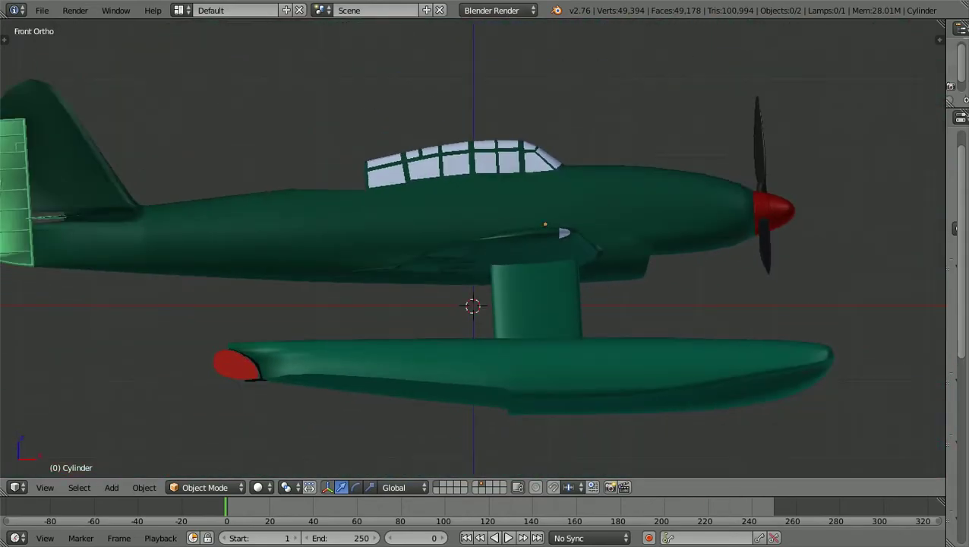
ctrl+scroll(472, 251, up, 2)
shift+scroll(472, 251, up, 4)
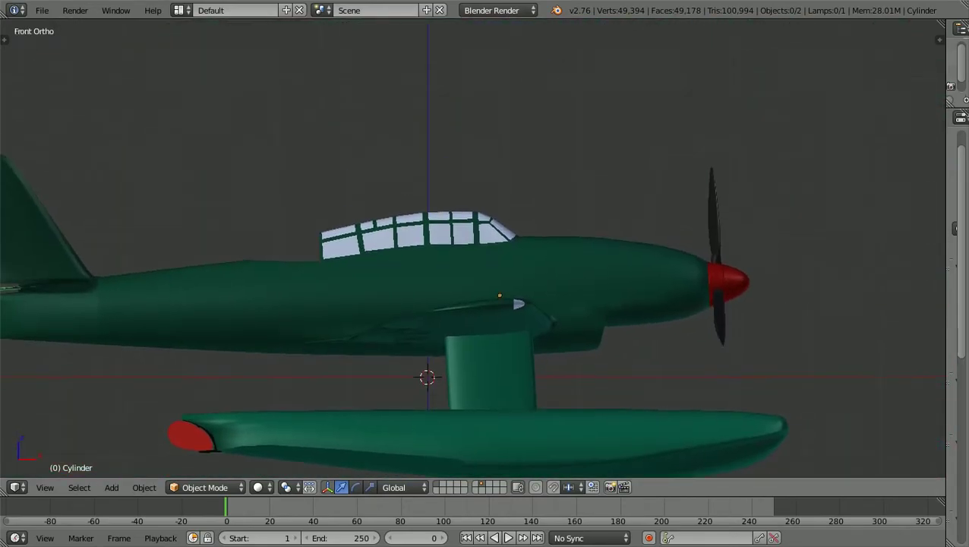
Step: Inspect the floatplane's canopy and nose in side profile, and view the whole aircraft from the front quarter
scroll(472, 251, up, 4)
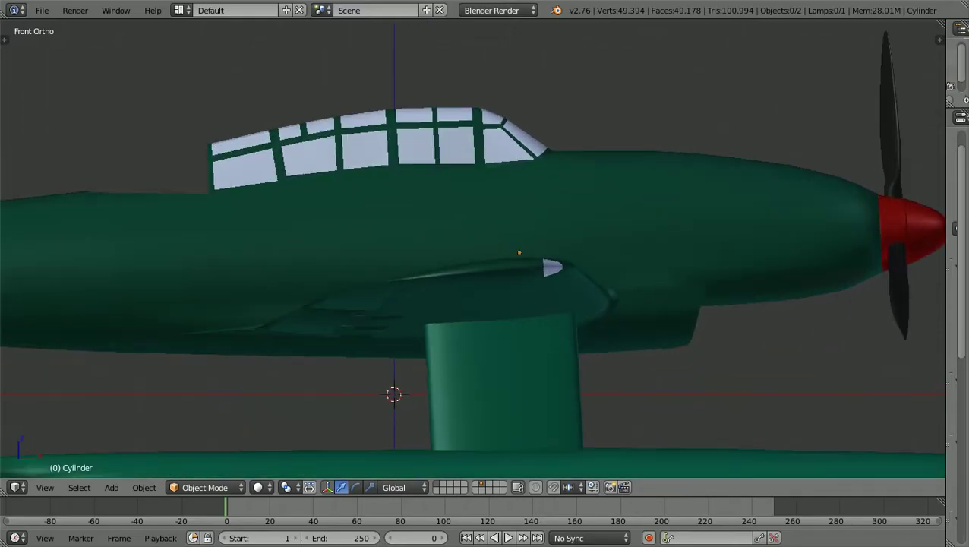
shift+scroll(472, 251, down, 2)
scroll(472, 251, down, 1)
middle_drag(472, 250, 395, 273)
ctrl+scroll(395, 274, down, 10)
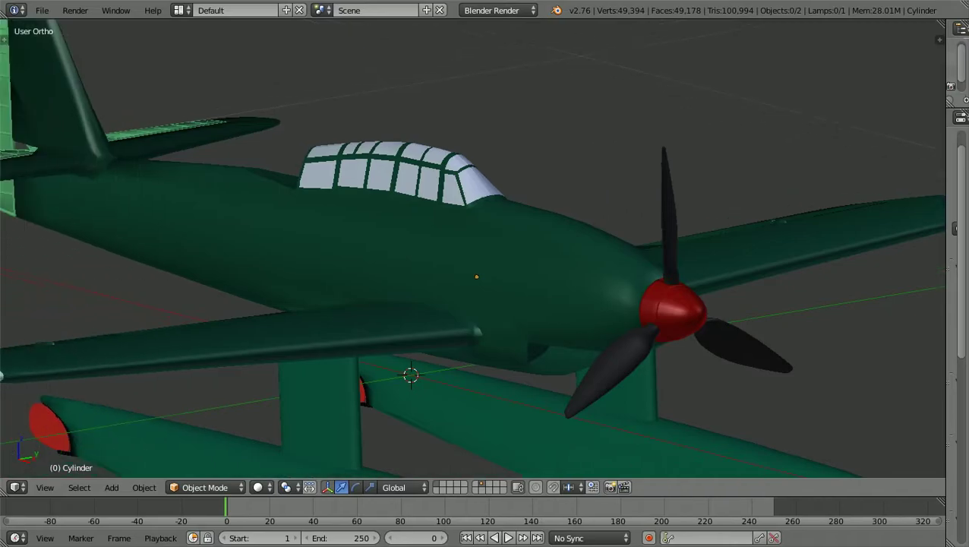
scroll(473, 248, down, 2)
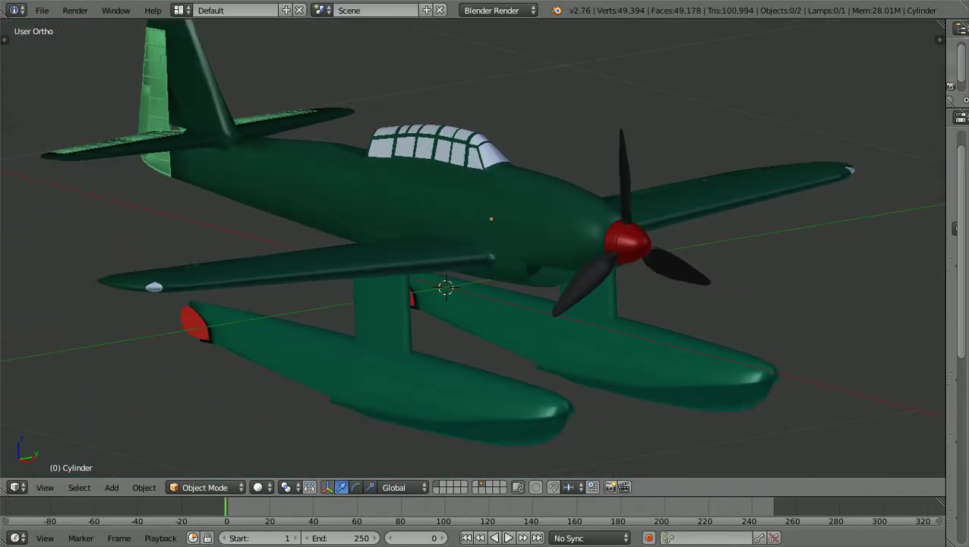
scroll(472, 248, down, 1)
scroll(472, 248, up, 1)
middle_drag(380, 242, 355, 247)
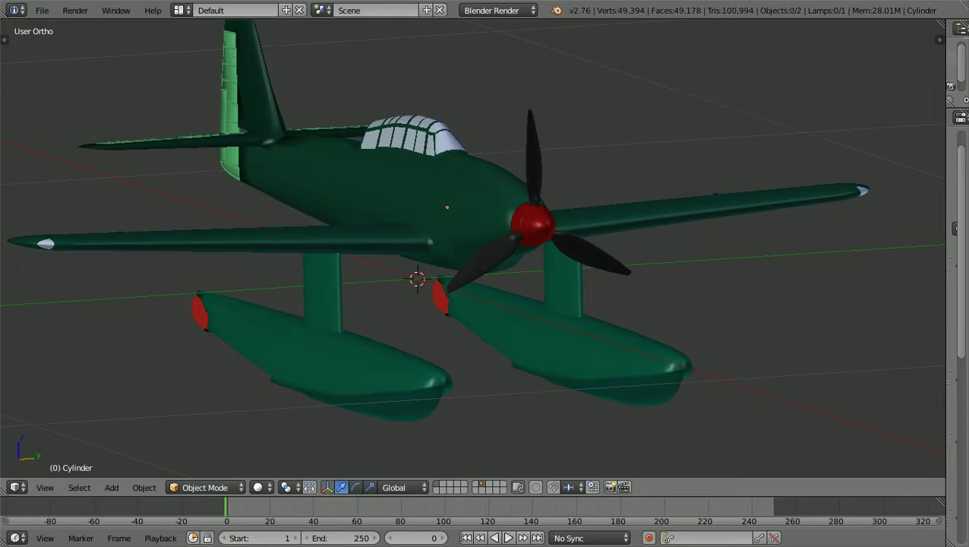
Step: Examine the wings, tailplane, canopy and floats in the top orthographic view, both close up and in full
key(KP_7)
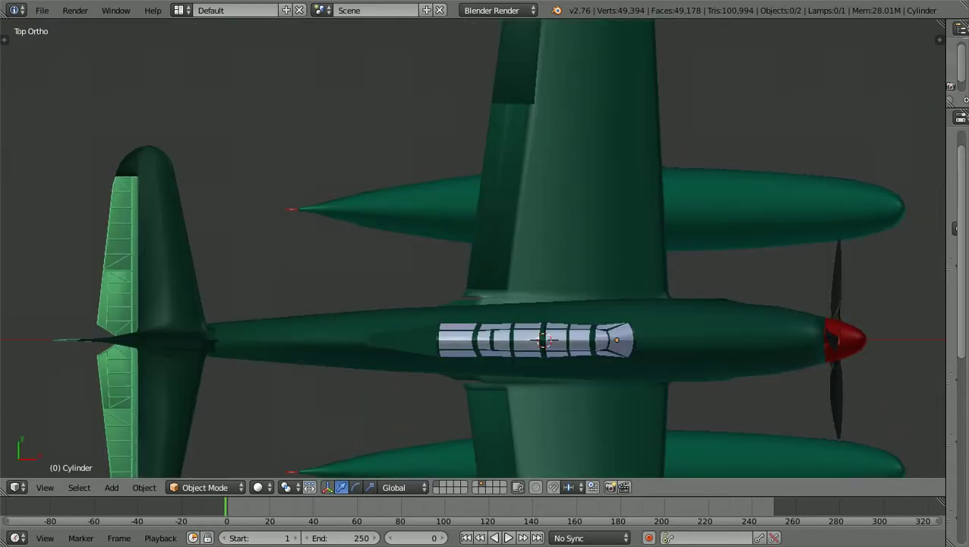
scroll(472, 251, down, 3)
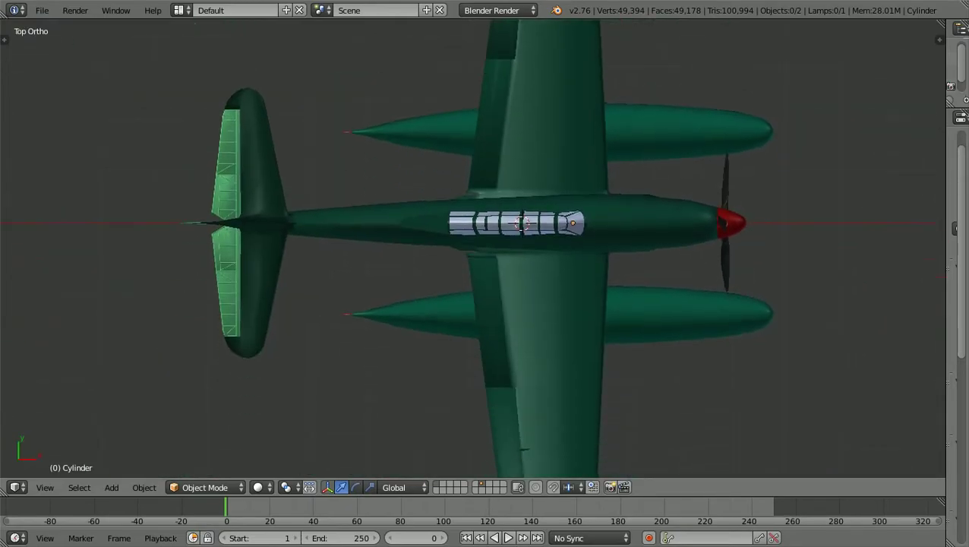
scroll(473, 251, down, 3)
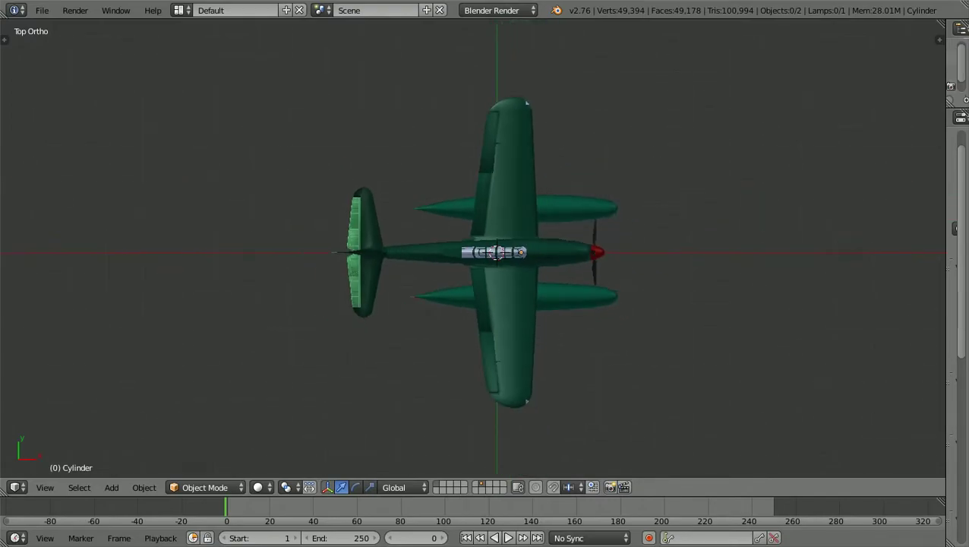
scroll(472, 250, up, 2)
scroll(476, 253, up, 2)
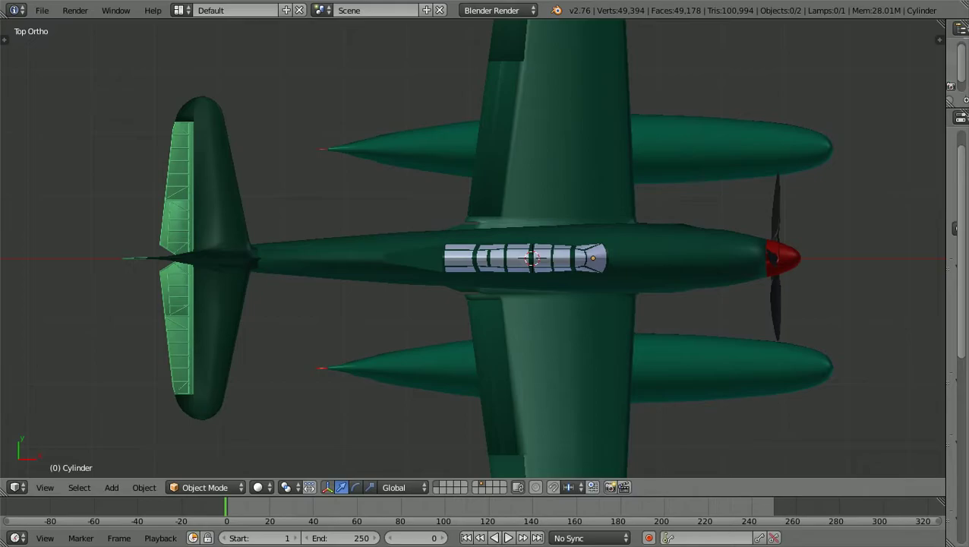
scroll(467, 247, down, 1)
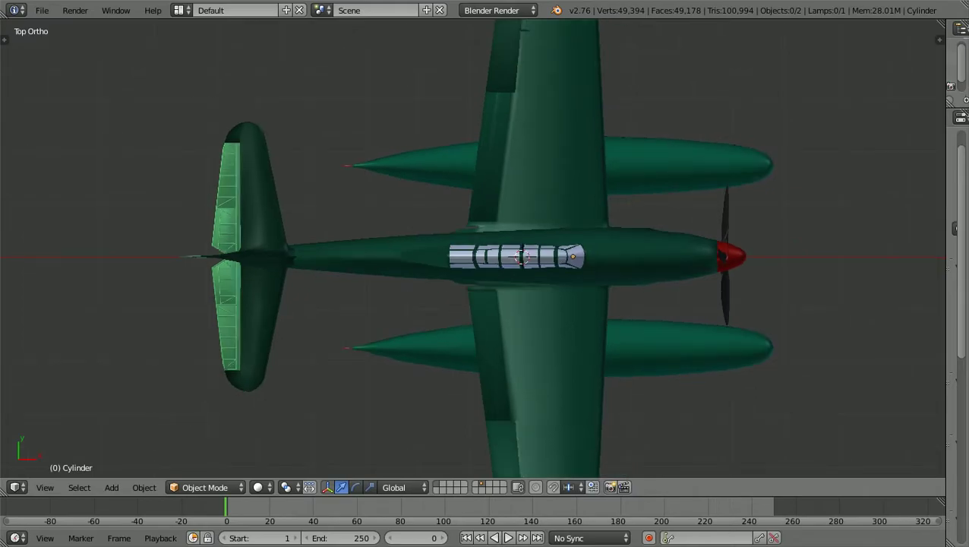
scroll(474, 252, down, 2)
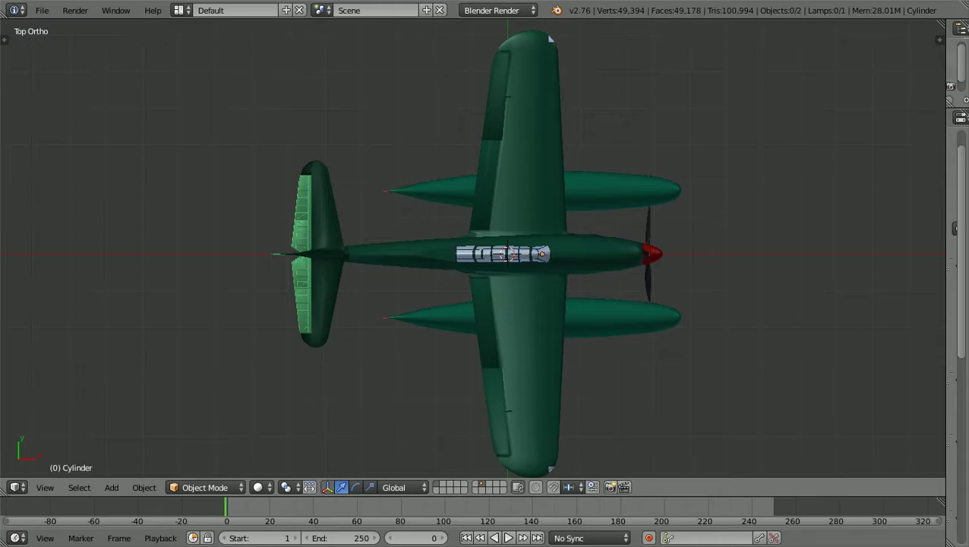
scroll(474, 252, down, 2)
Step: Orbit around the whole floatplane to examine the propeller, wings, tail and floats from varied angles
middle_drag(486, 266, 352, 156)
scroll(414, 165, up, 1)
scroll(413, 165, up, 3)
scroll(352, 156, up, 1)
scroll(486, 265, down, 3)
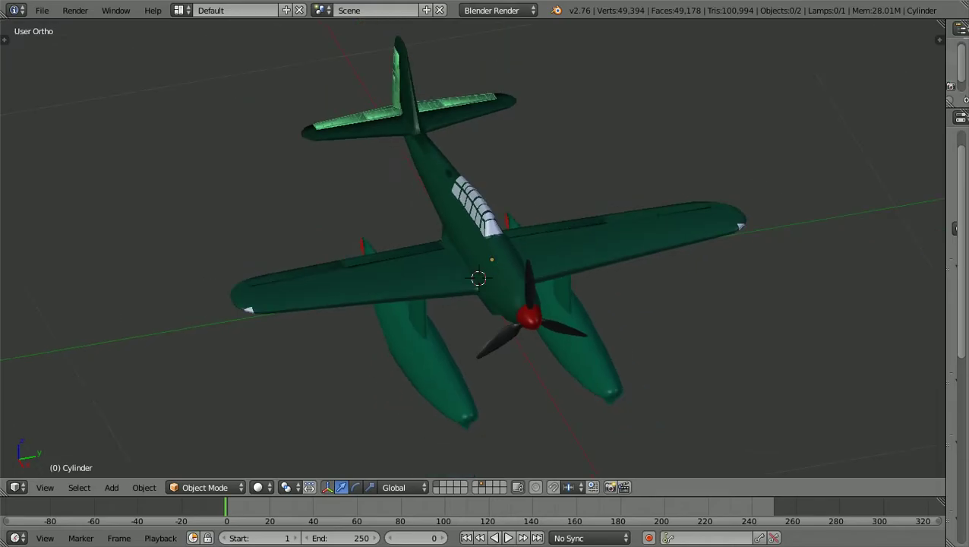
middle_drag(410, 228, 596, 133)
middle_drag(471, 220, 539, 267)
scroll(535, 250, up, 5)
middle_drag(790, 303, 835, 239)
middle_drag(486, 251, 278, 239)
scroll(486, 228, down, 2)
scroll(486, 251, down, 2)
middle_drag(486, 251, 493, 208)
Step: Study the fuselage in the front orthographic view, and inspect the canopy panels from above and the opposite side
key(KP_1)
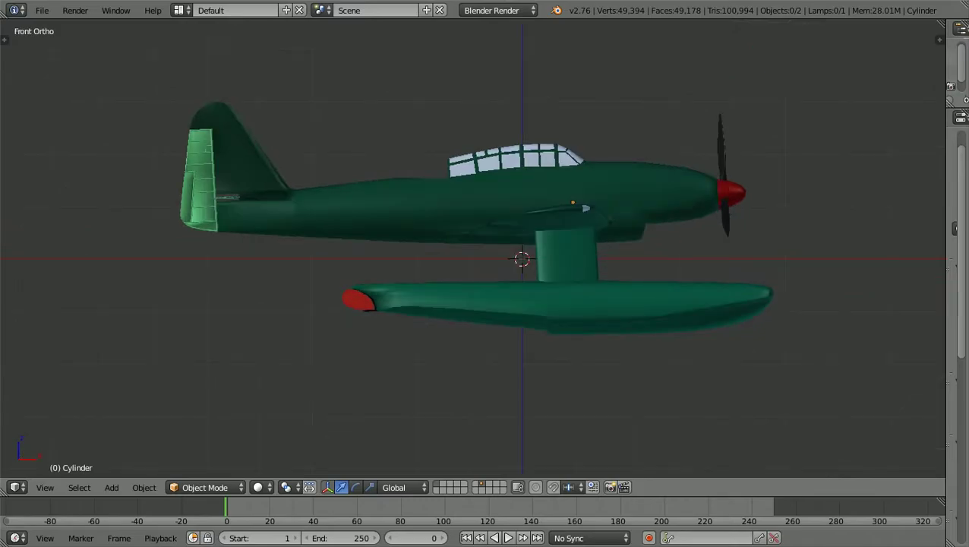
scroll(472, 248, up, 3)
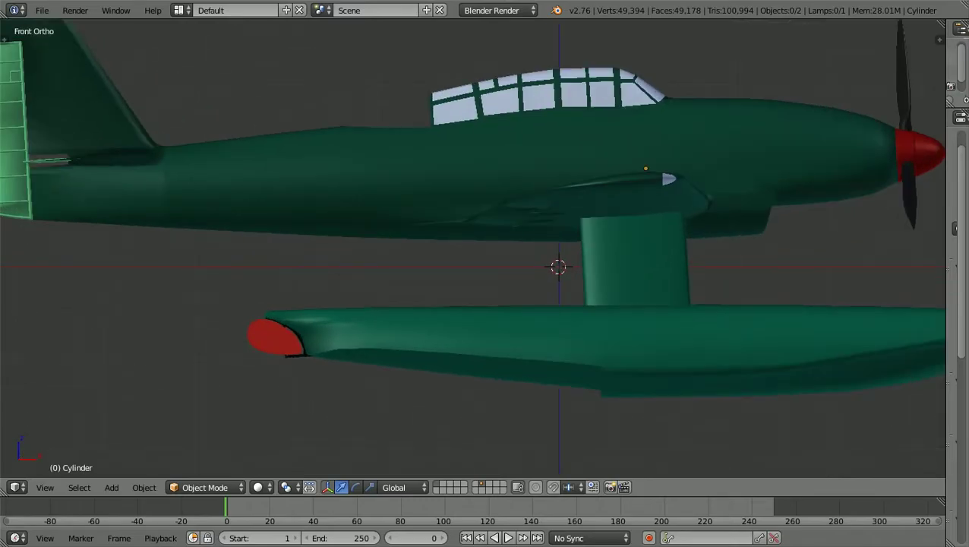
scroll(473, 256, down, 1)
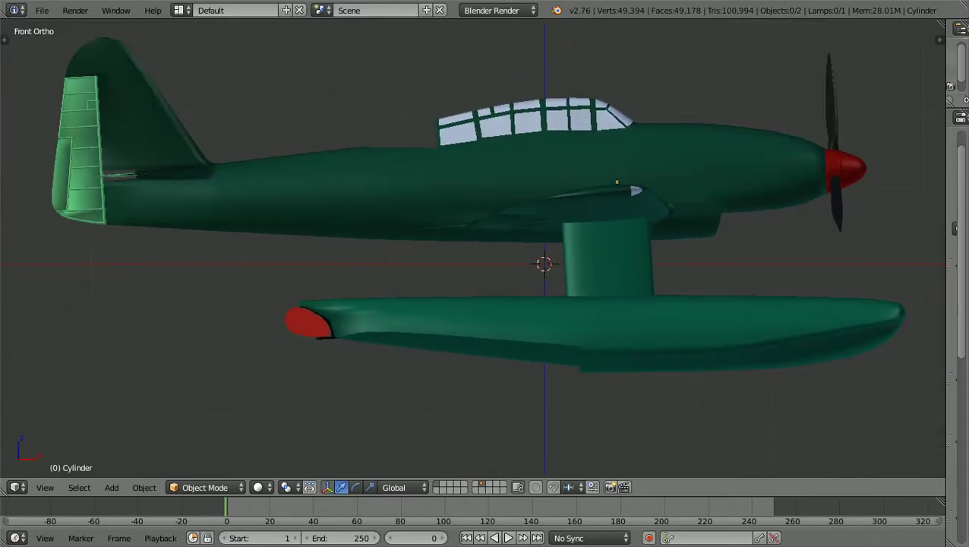
middle_drag(486, 228, 345, 334)
middle_drag(562, 380, 577, 372)
scroll(473, 248, up, 1)
middle_drag(486, 250, 414, 235)
scroll(473, 249, up, 4)
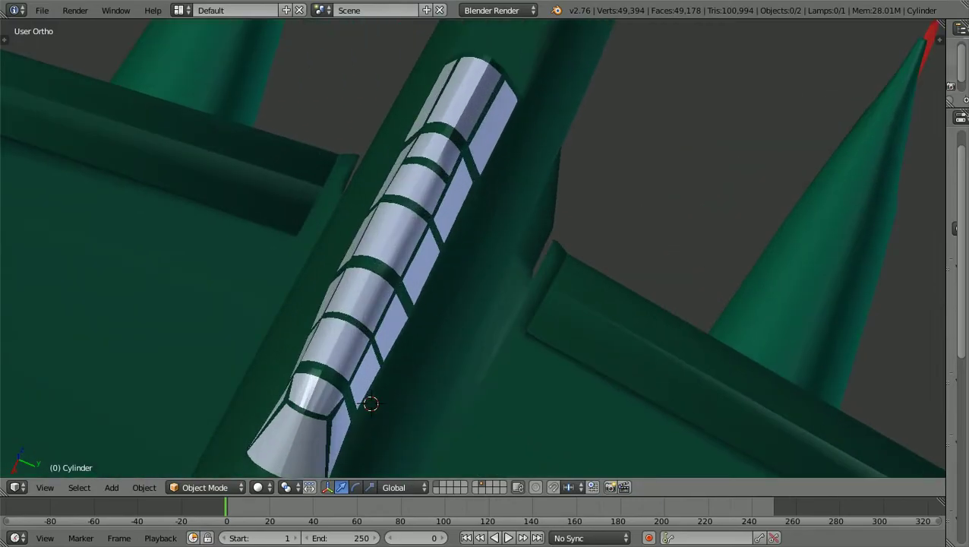
middle_drag(638, 341, 748, 254)
scroll(472, 248, down, 1)
scroll(473, 248, up, 1)
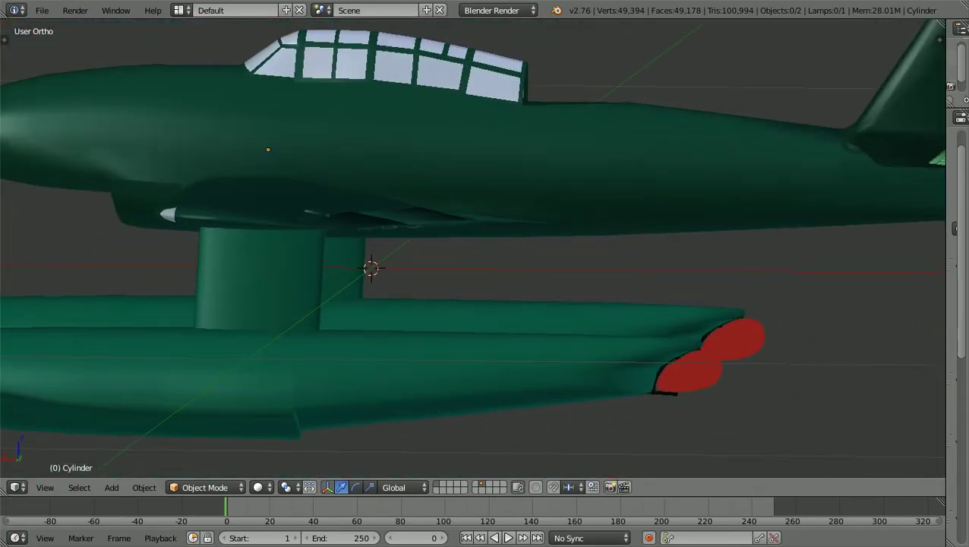
Step: Review the aircraft's full side profile from rudder to propeller in the front orthographic view
key(KP_1)
scroll(472, 251, down, 1)
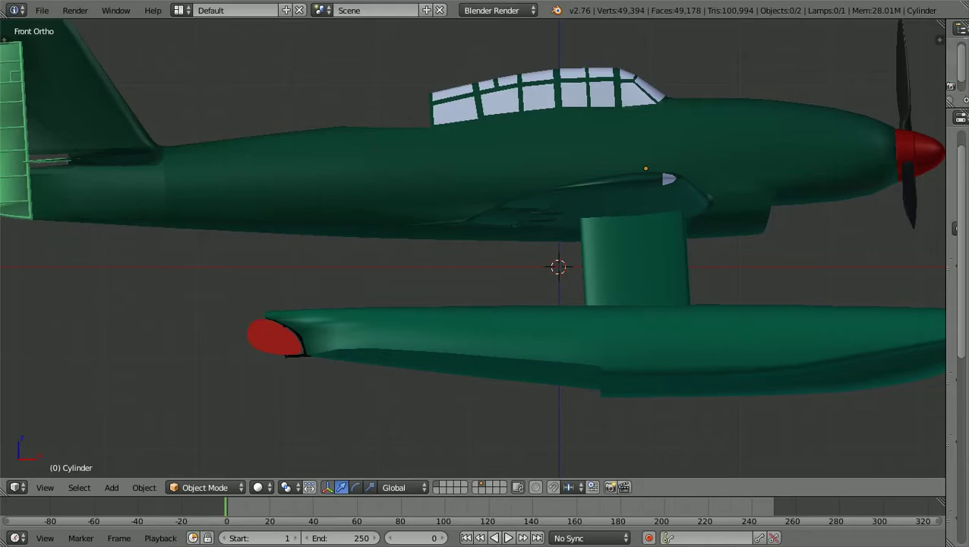
shift+scroll(472, 248, up, 6)
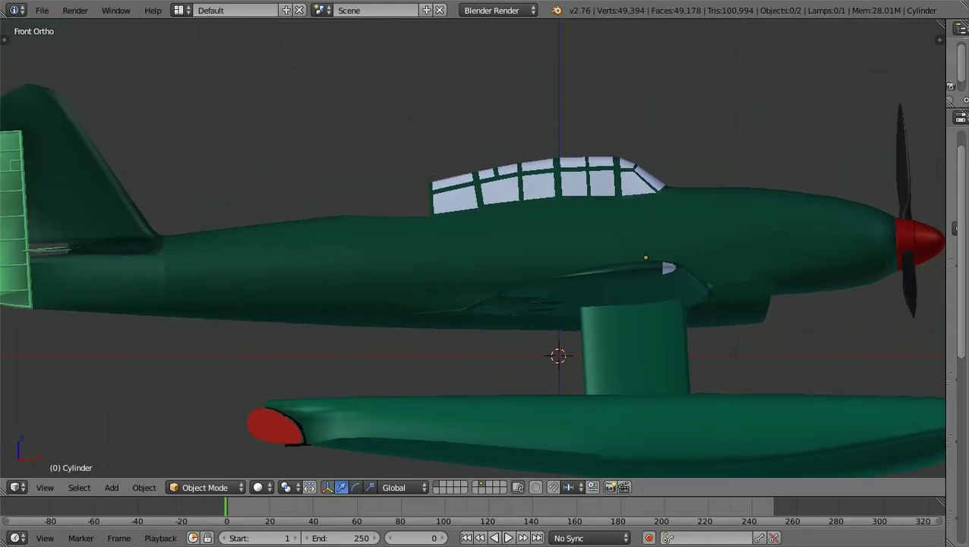
ctrl+scroll(472, 248, down, 3)
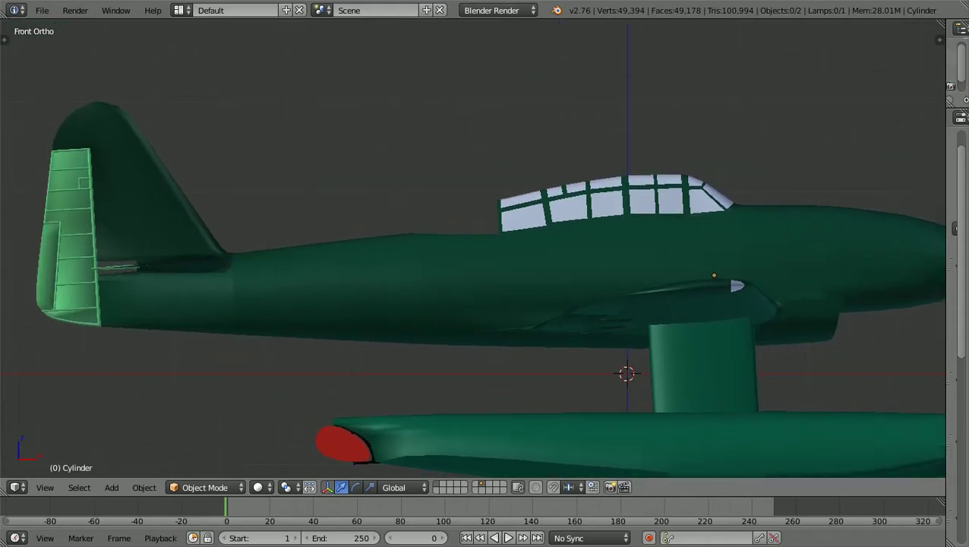
scroll(472, 248, down, 2)
ctrl+scroll(473, 248, up, 2)
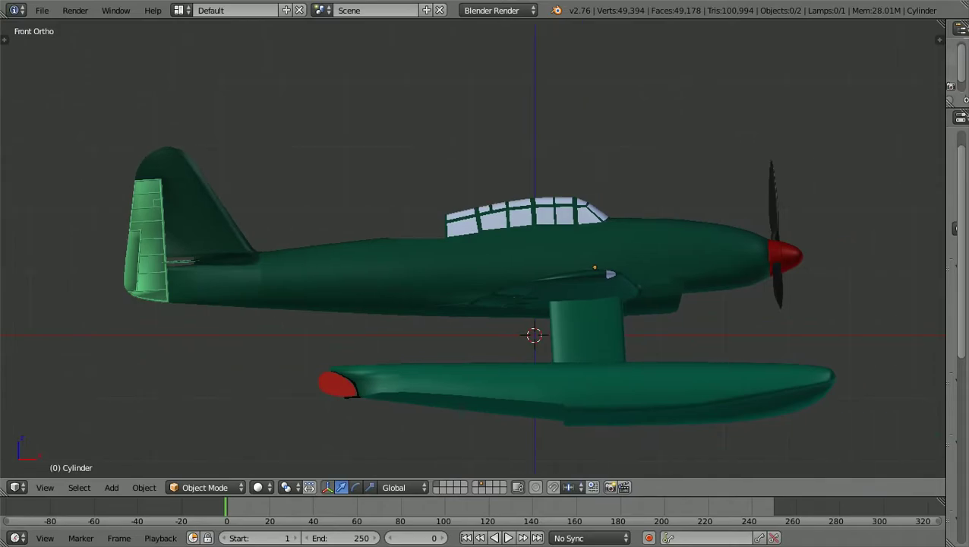
scroll(473, 249, down, 1)
Step: Examine the whole floatplane in a front three-quarter view, including its propeller, wings and twin floats
middle_drag(472, 249, 371, 273)
middle_drag(569, 262, 494, 213)
key(ctrl+KP_6)
key(ctrl+KP_6)
key(ctrl+KP_8)
key(ctrl+KP_8)
key(ctrl+KP_8)
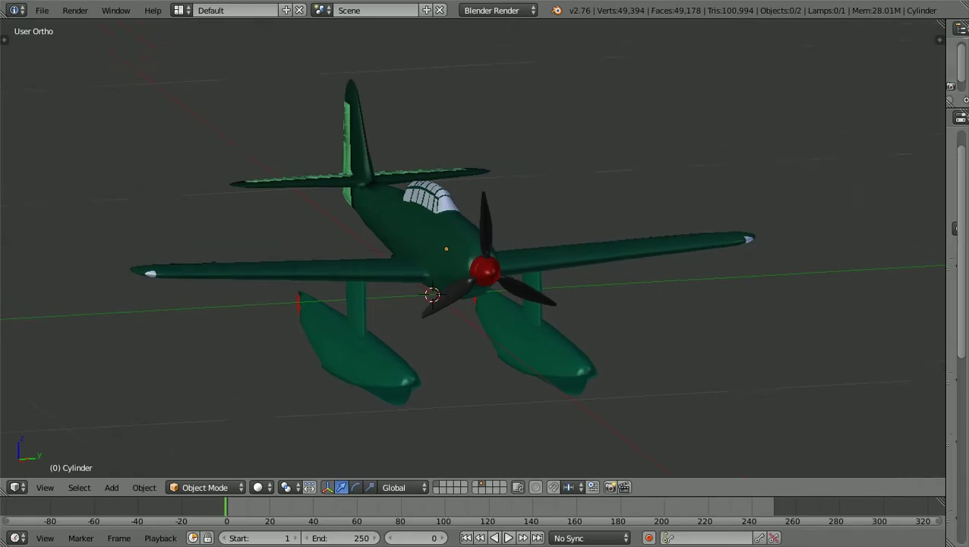
key(ctrl+KP_4)
key(ctrl+KP_4)
ctrl+scroll(473, 249, down, 1)
shift+scroll(473, 248, down, 3)
scroll(473, 249, up, 4)
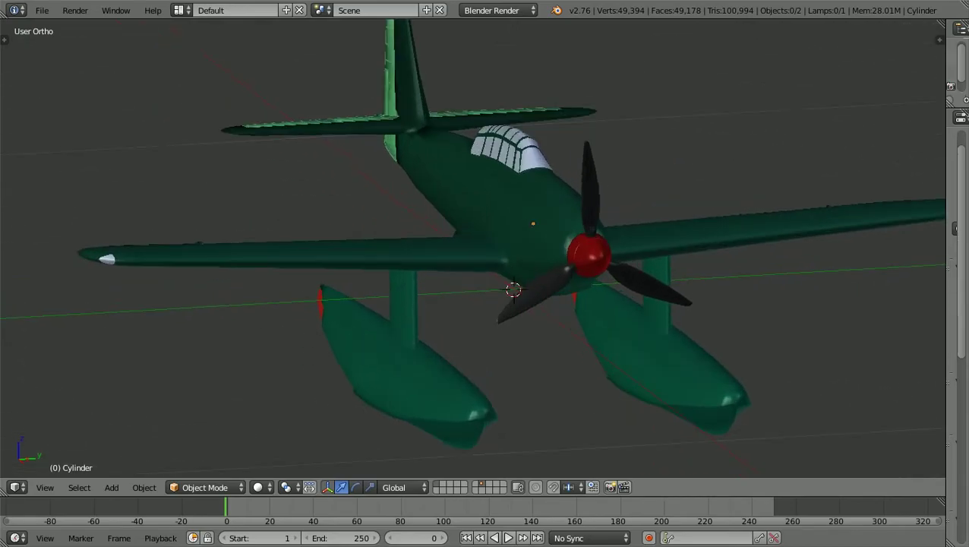
shift+scroll(473, 248, down, 2)
scroll(473, 249, down, 1)
scroll(473, 248, down, 2)
middle_drag(473, 248, 478, 238)
shift+scroll(478, 239, up, 4)
shift+middle_drag(516, 313, 470, 313)
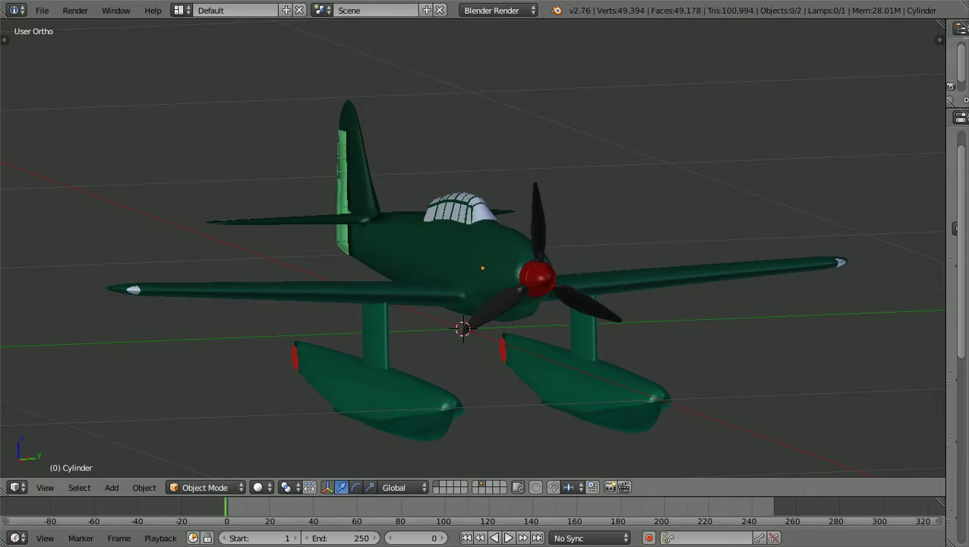
Step: Inspect the canopy side and fuselage from an oblique angle, and return to the front orthographic view
scroll(470, 258, down, 2)
middle_drag(440, 258, 534, 269)
scroll(534, 269, up, 3)
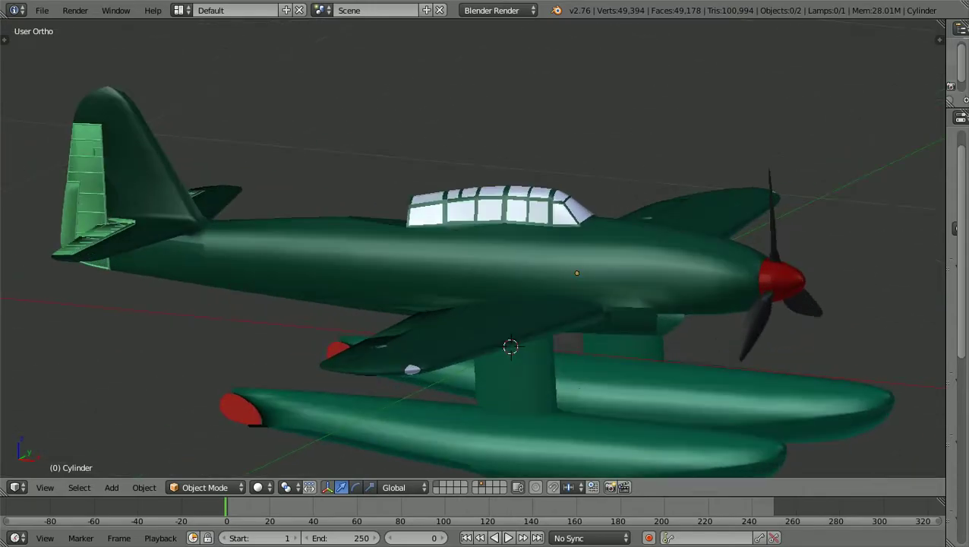
middle_drag(470, 262, 562, 271)
middle_drag(493, 228, 468, 167)
key(KP_1)
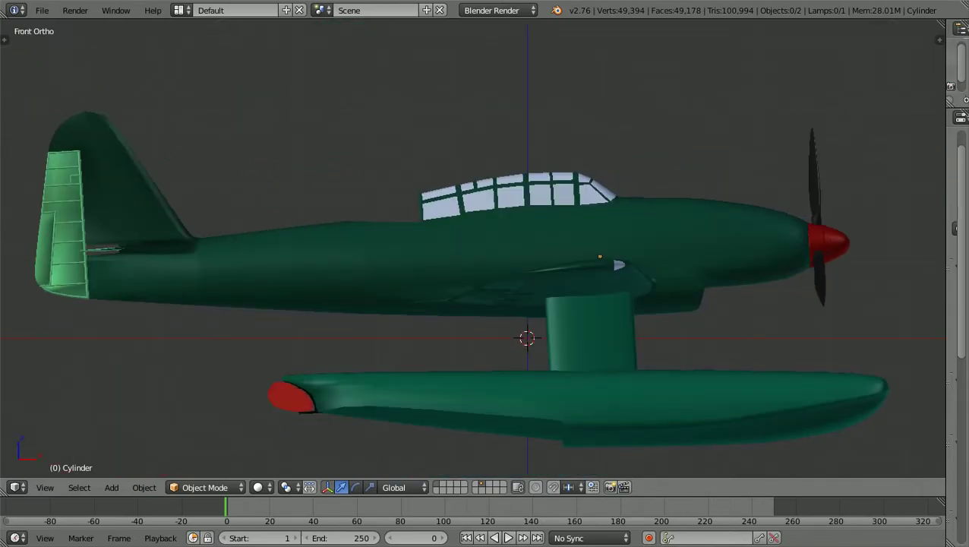
Step: Examine the ribbed rudder, trim tab and tailplane joint close up in the front orthographic view
ctrl+scroll(472, 248, down, 11)
scroll(472, 249, up, 2)
scroll(473, 248, up, 1)
ctrl+scroll(472, 248, down, 6)
shift+scroll(473, 248, up, 2)
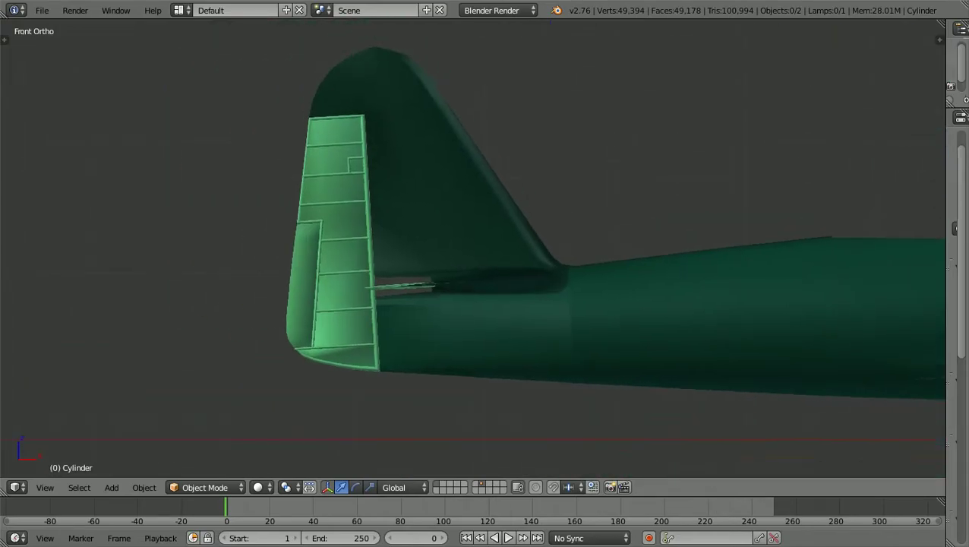
shift+scroll(473, 248, up, 2)
ctrl+scroll(473, 248, down, 4)
scroll(472, 248, up, 4)
scroll(472, 248, down, 1)
scroll(473, 248, up, 2)
scroll(472, 249, down, 2)
shift+scroll(472, 248, down, 3)
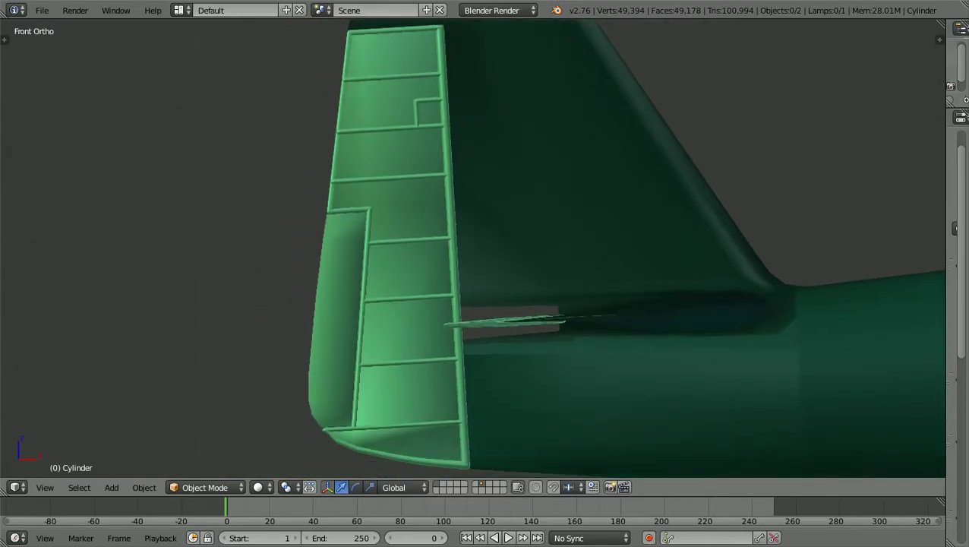
scroll(472, 251, up, 4)
scroll(470, 243, down, 3)
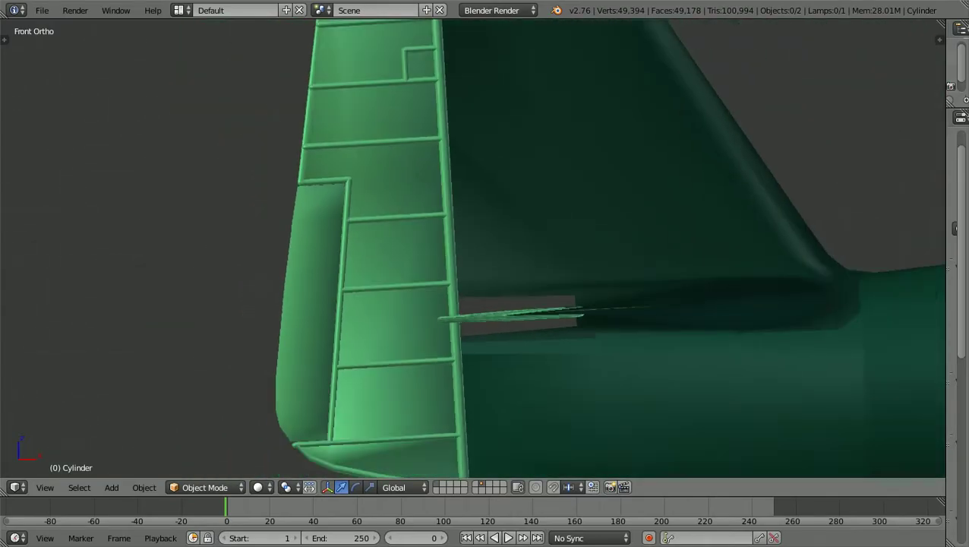
Step: Switch the aircraft model to Edit Mode and examine the mesh of the rudder ribs, fin and tail
click(205, 487)
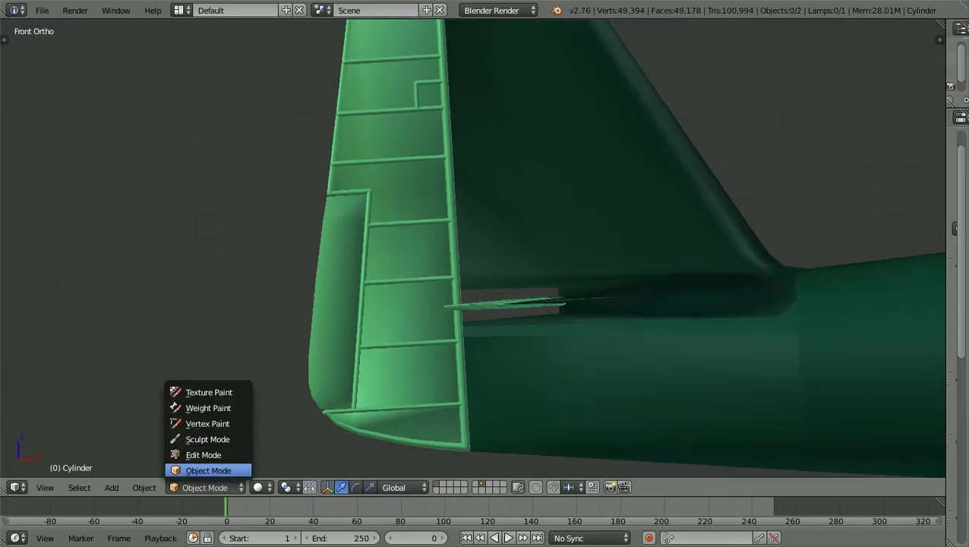
click(203, 452)
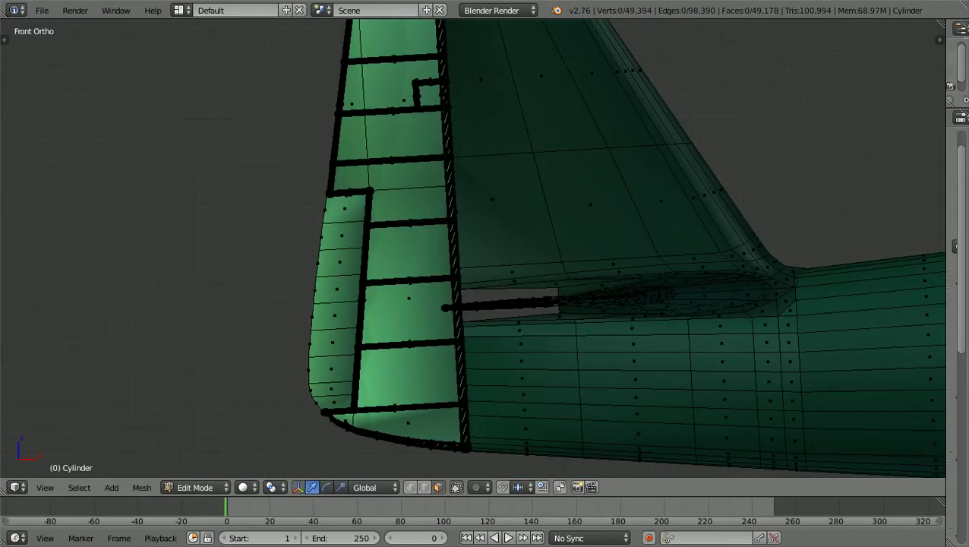
scroll(483, 249, up, 9)
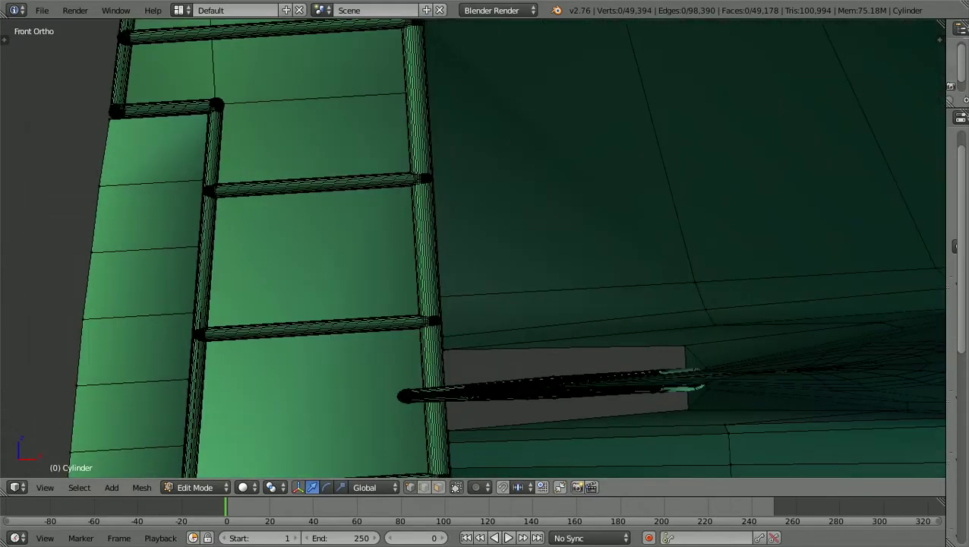
scroll(473, 248, up, 2)
scroll(473, 248, down, 6)
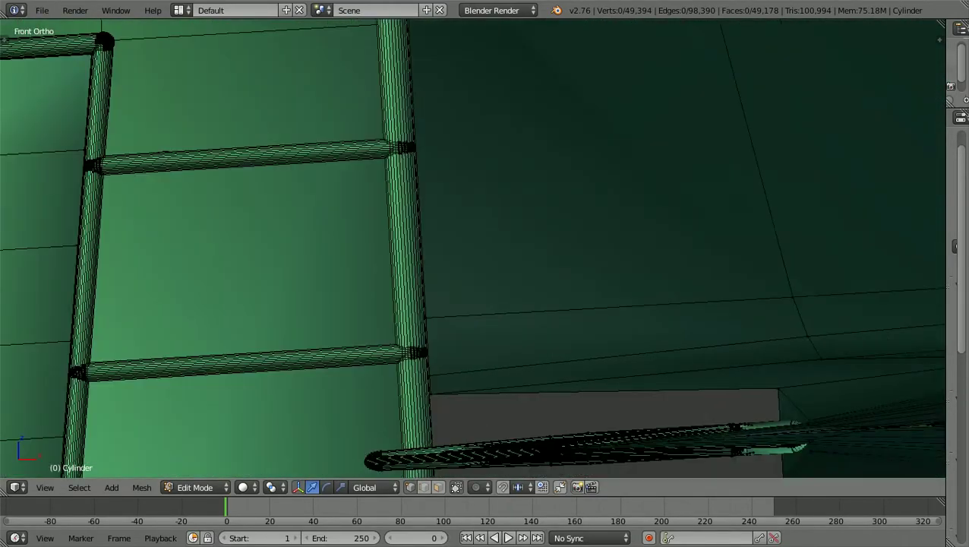
scroll(605, 235, down, 5)
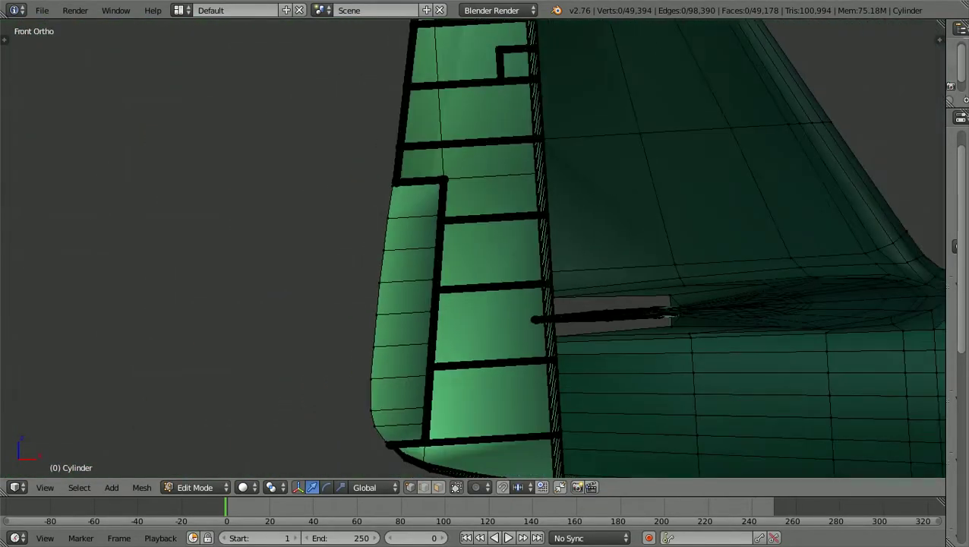
scroll(473, 248, up, 1)
shift+middle_drag(473, 248, 473, 302)
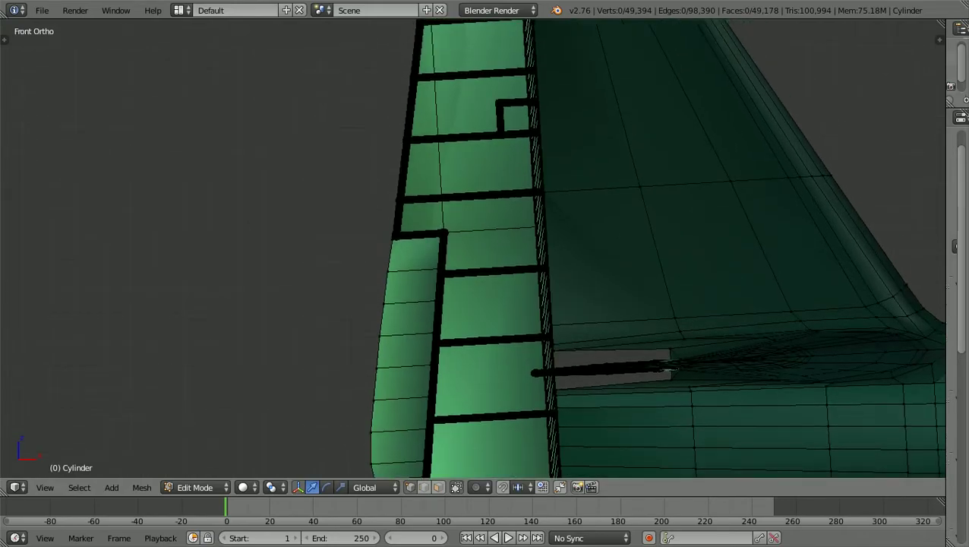
scroll(483, 249, down, 2)
scroll(483, 249, down, 3)
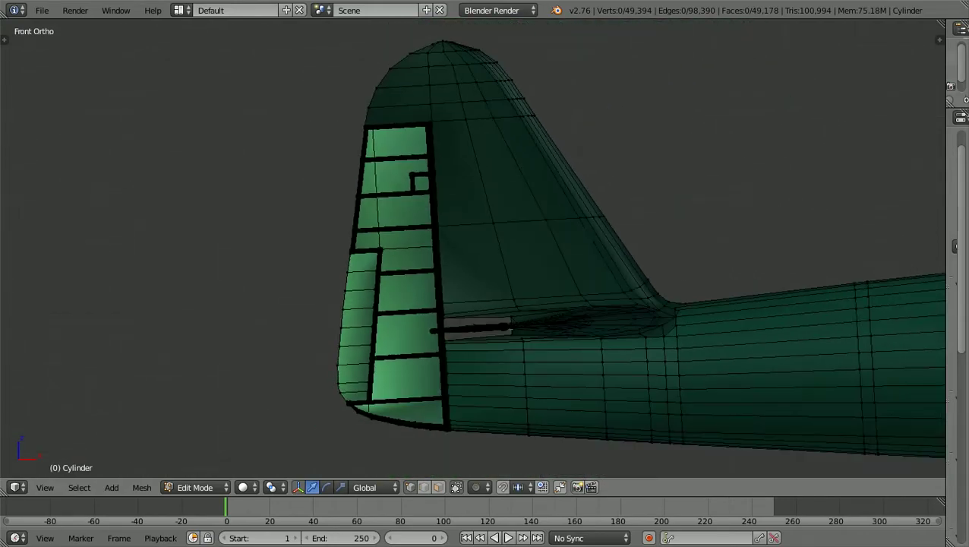
Step: Return the aircraft to Object Mode and inspect the rudder, fin and tailplane from an oblique raised angle
click(195, 487)
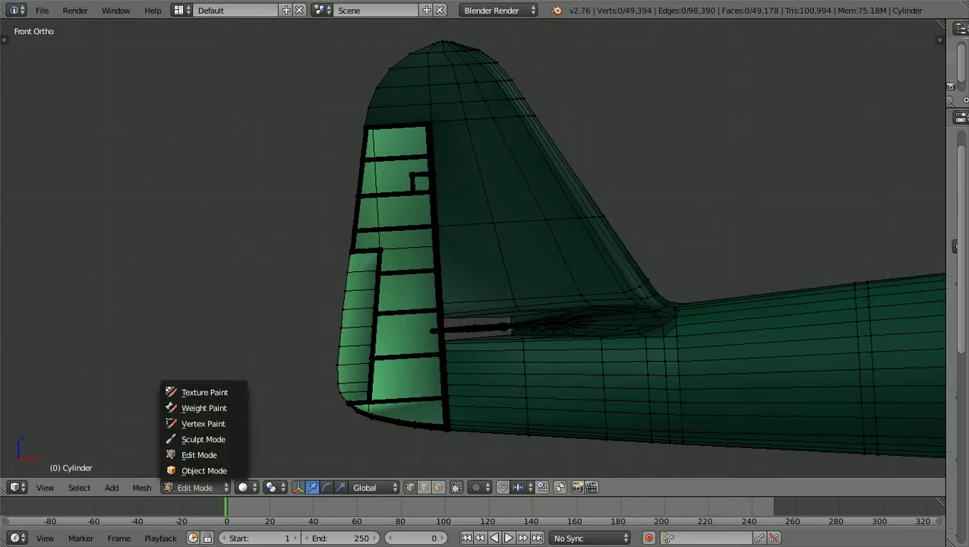
click(194, 469)
scroll(483, 249, down, 1)
middle_drag(483, 249, 570, 323)
middle_drag(434, 190, 456, 251)
middle_drag(446, 205, 478, 334)
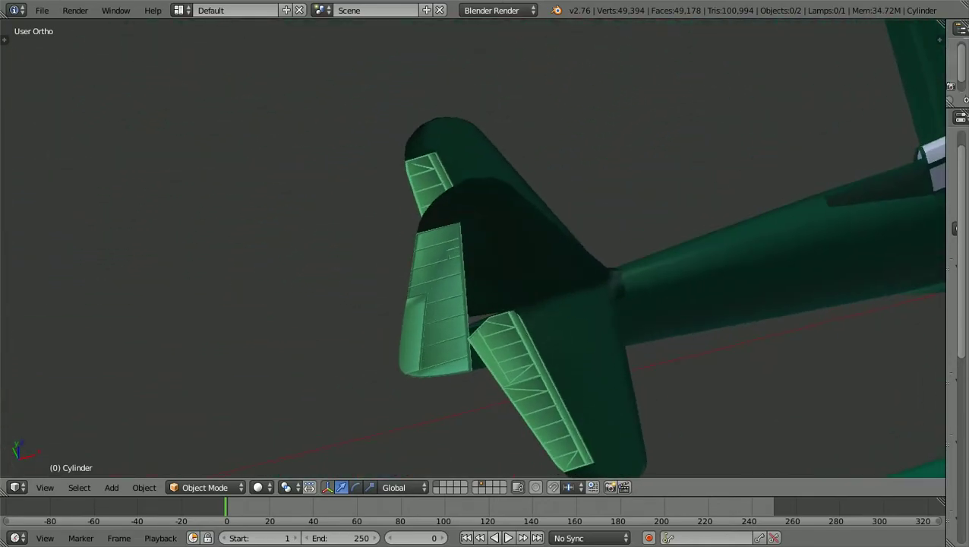
Step: Examine the ribbed elevators and tailplane close up in the top orthographic view
key(KP_7)
scroll(473, 251, down, 1)
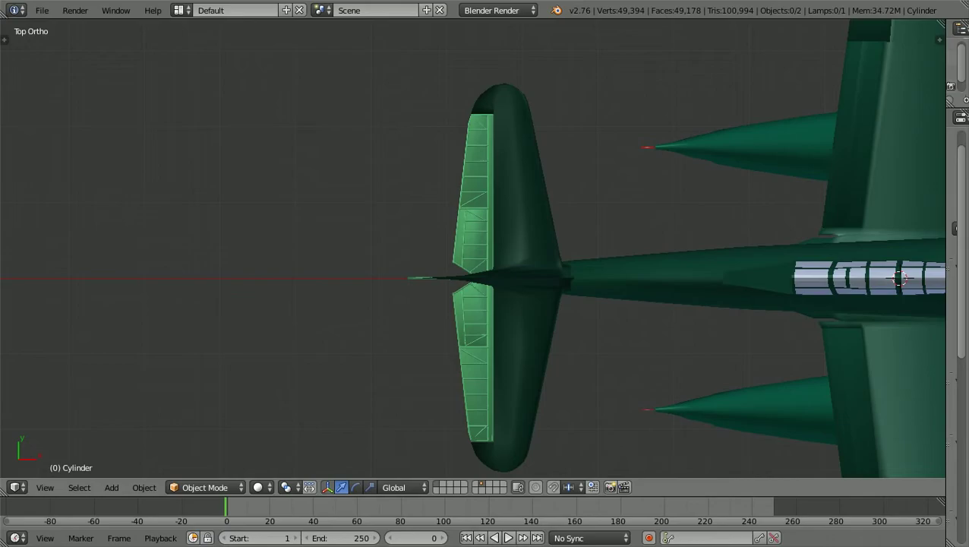
shift+scroll(472, 251, down, 4)
scroll(472, 251, up, 4)
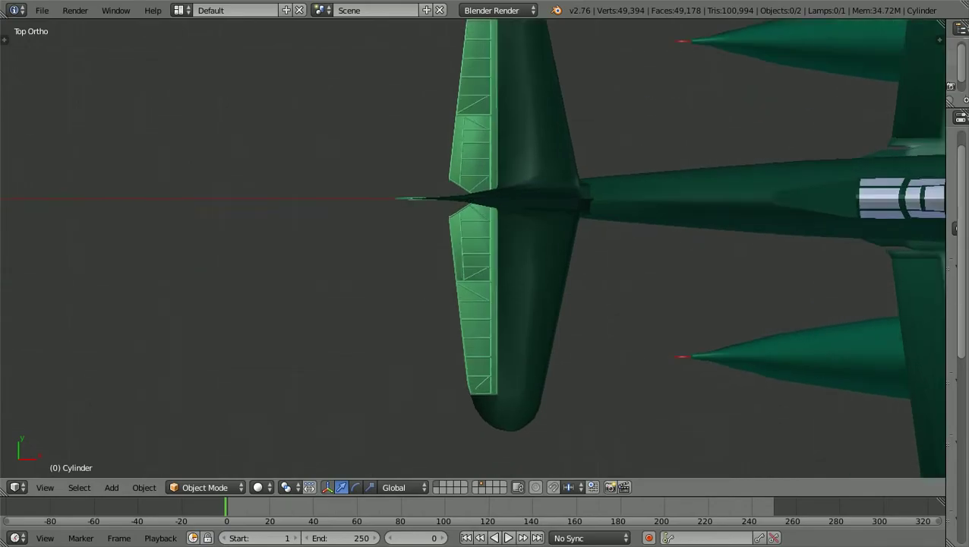
scroll(472, 251, down, 1)
scroll(473, 250, down, 1)
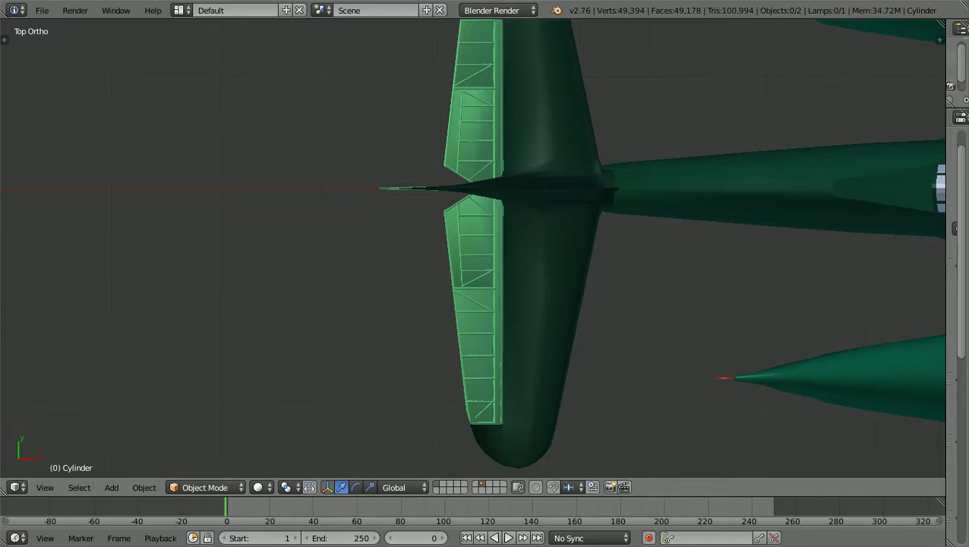
scroll(473, 251, up, 2)
scroll(472, 250, down, 1)
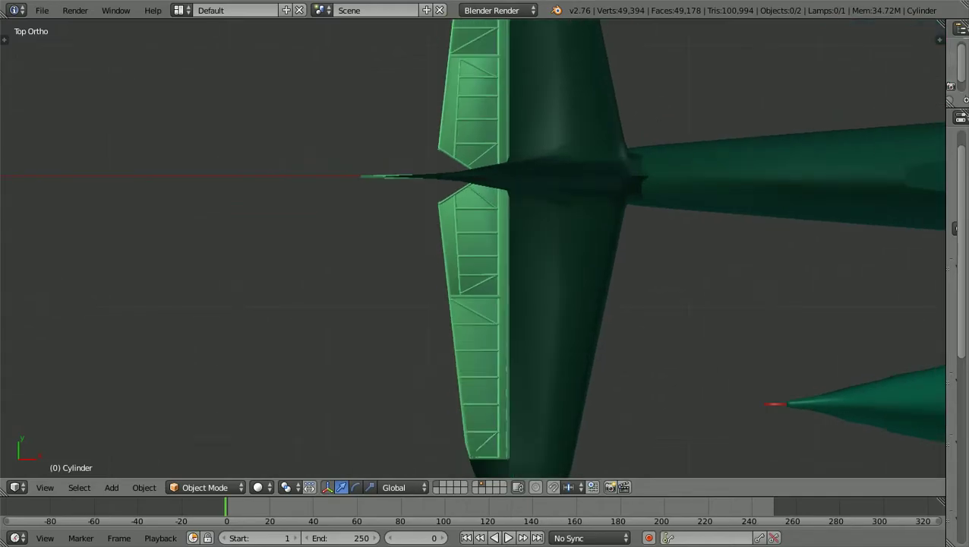
Step: Examine the rudder ribs, trim tab and tailplane gap at several magnifications in the front orthographic view
scroll(472, 251, down, 4)
middle_drag(472, 251, 526, 234)
key(KP_1)
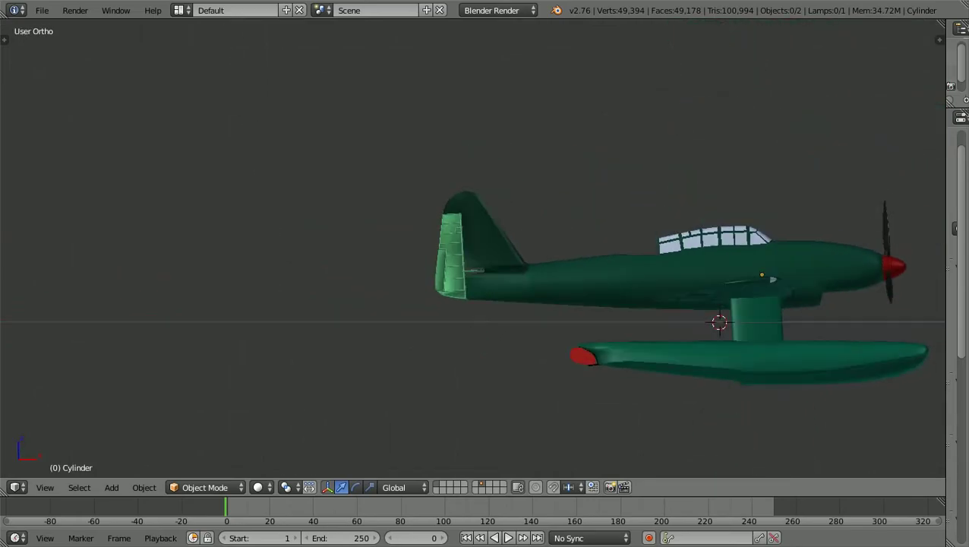
scroll(456, 259, up, 5)
scroll(472, 249, up, 3)
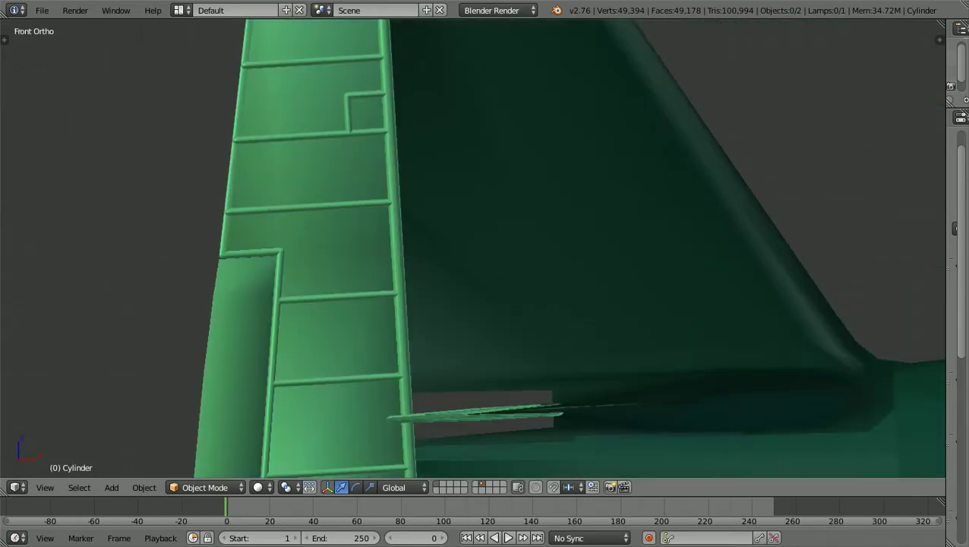
scroll(473, 250, down, 3)
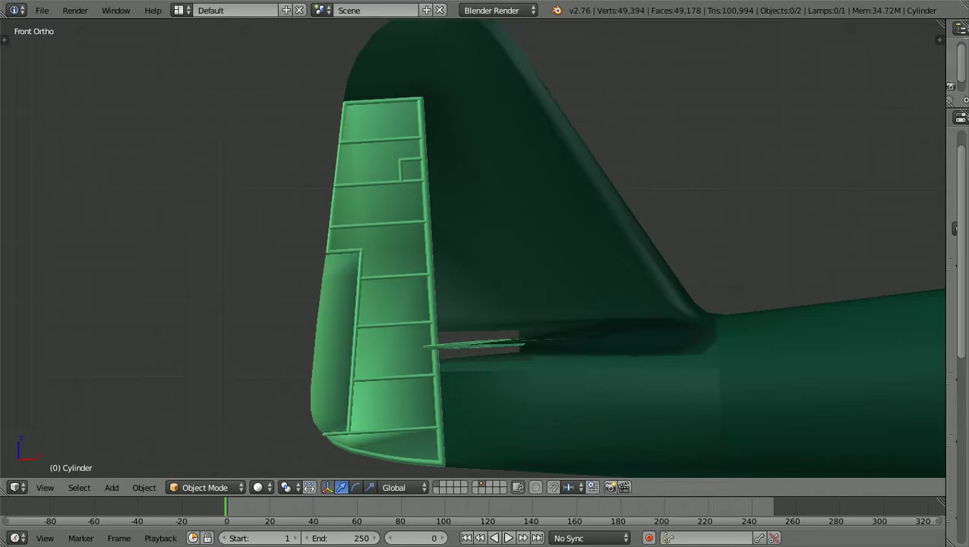
scroll(472, 249, up, 2)
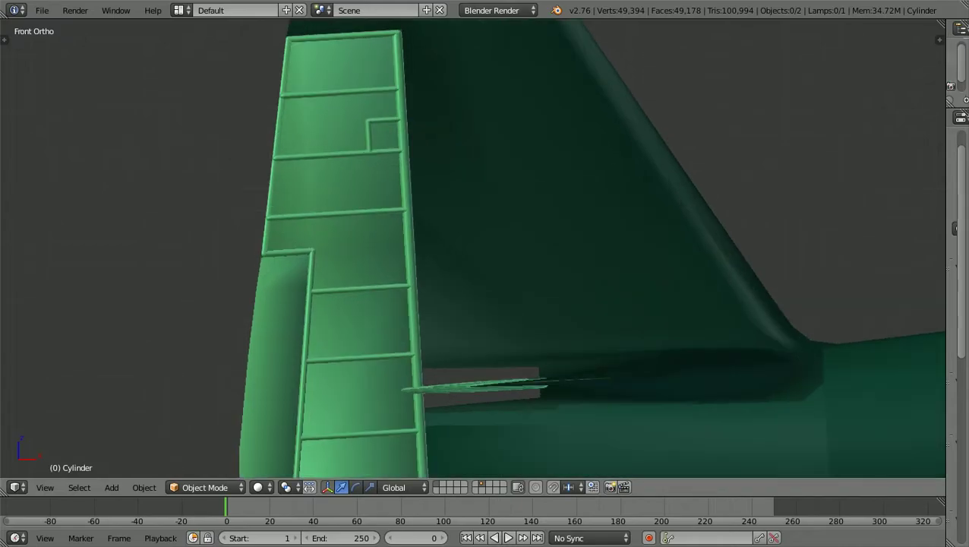
scroll(473, 249, down, 3)
scroll(486, 251, up, 1)
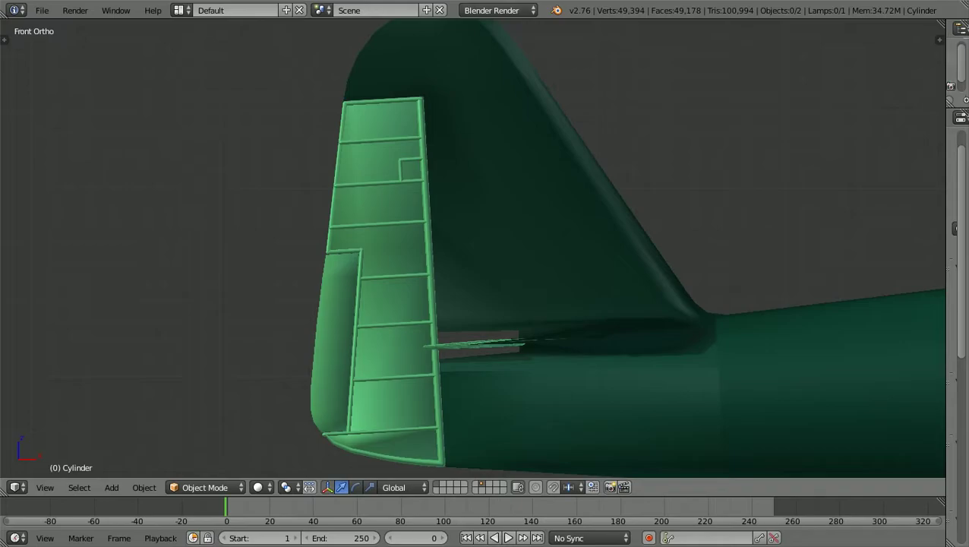
Step: Inspect the raised rudder ribs and the elevators from several oblique angles around the tail
scroll(474, 250, down, 1)
middle_drag(475, 250, 583, 311)
middle_drag(645, 141, 683, 197)
middle_drag(334, 243, 223, 290)
scroll(472, 256, up, 4)
scroll(472, 250, up, 2)
scroll(472, 250, down, 3)
scroll(472, 249, down, 4)
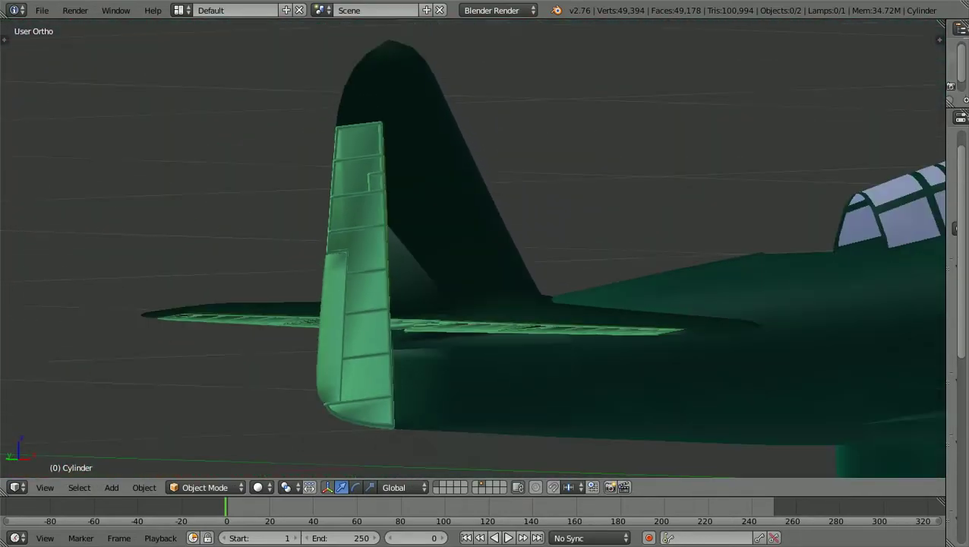
Step: Open the recent file E14Y-GLEN9a.blend
click(42, 10)
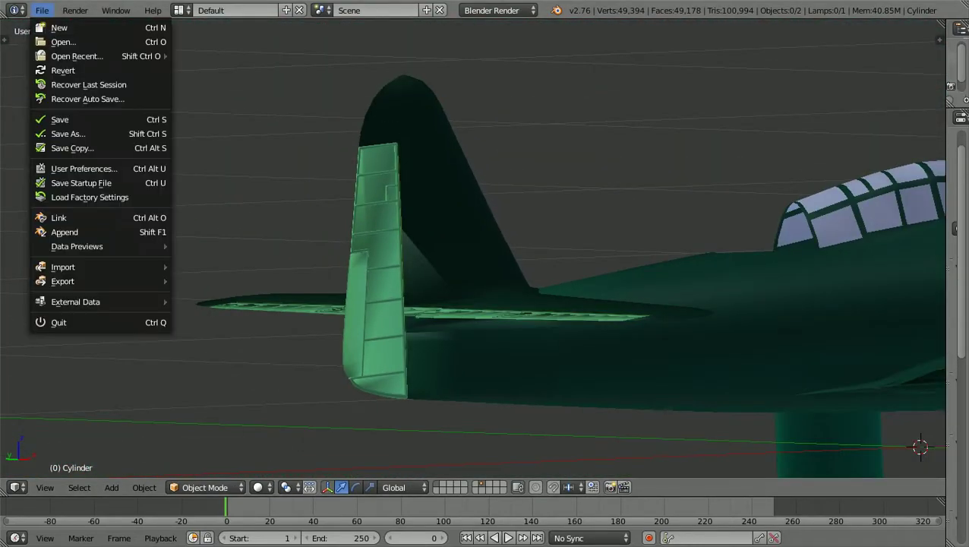
mouse_move(164, 56)
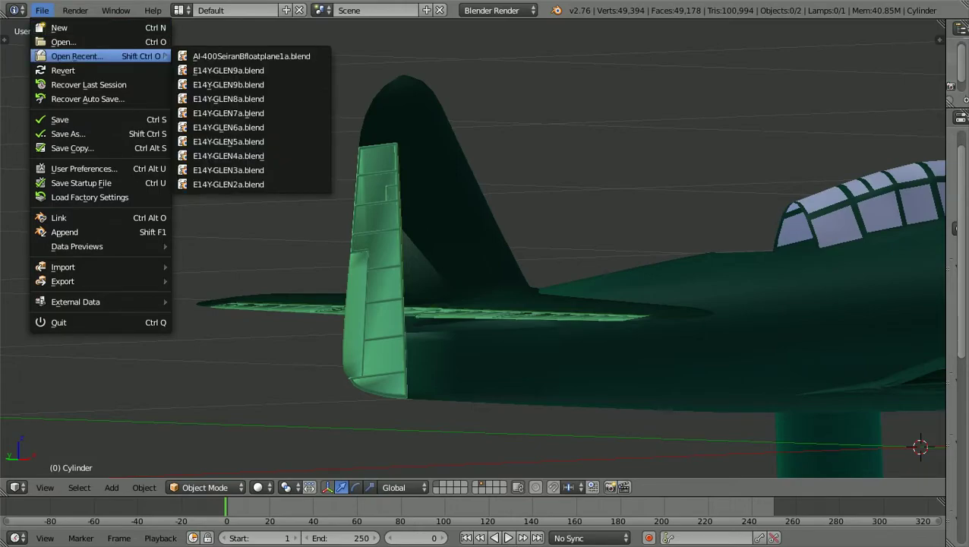
click(227, 70)
scroll(434, 247, down, 3)
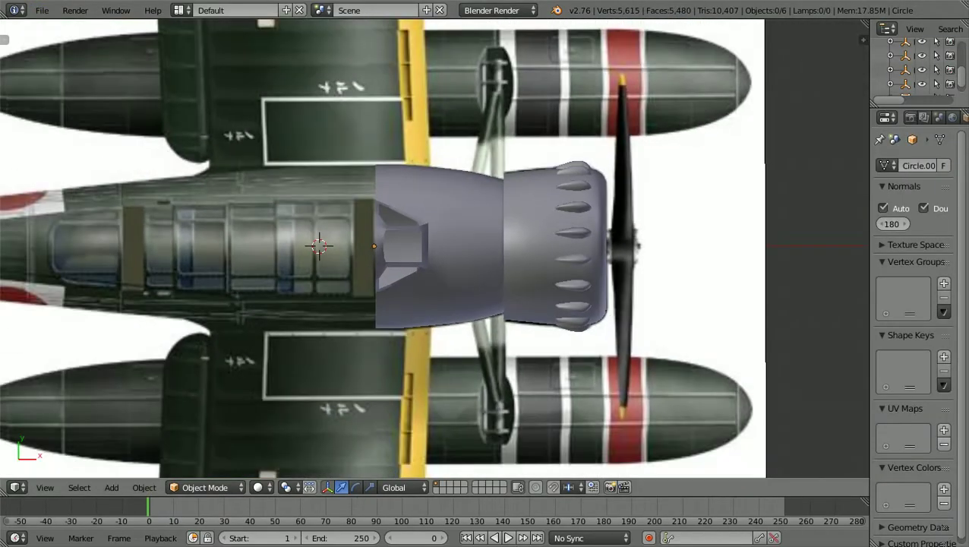
Step: Compare the nose and windscreen model with the reference drawings in the front and top orthographic views
key(KP_1)
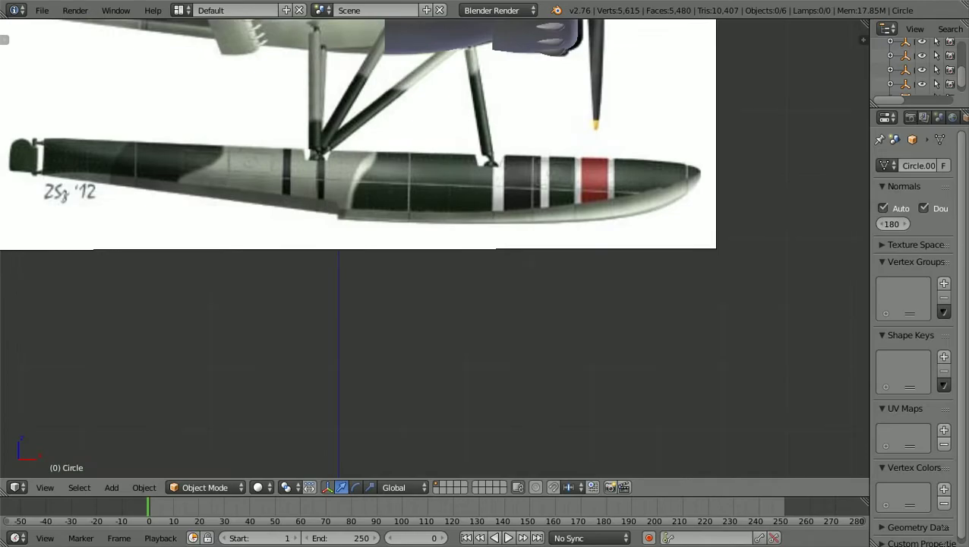
scroll(434, 248, down, 1)
shift+scroll(434, 248, up, 11)
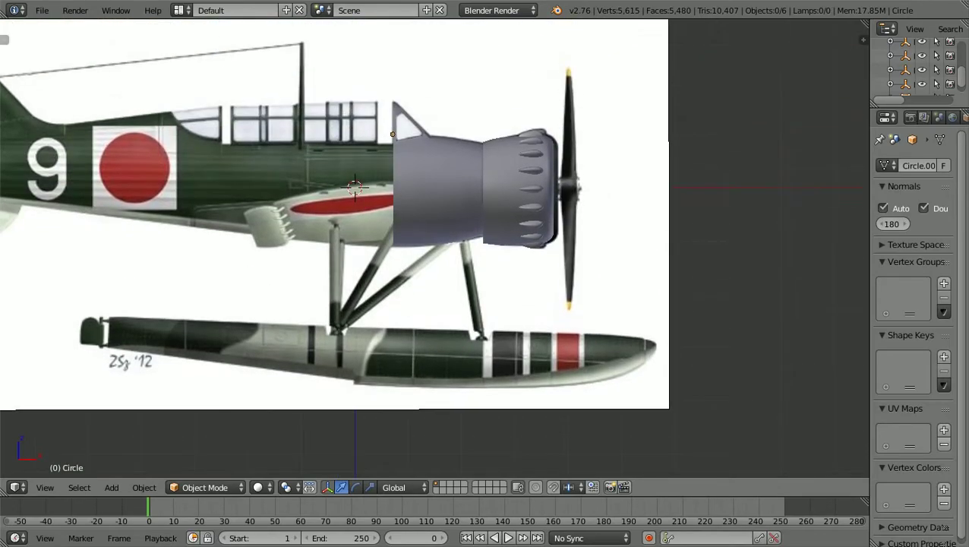
scroll(261, 213, up, 4)
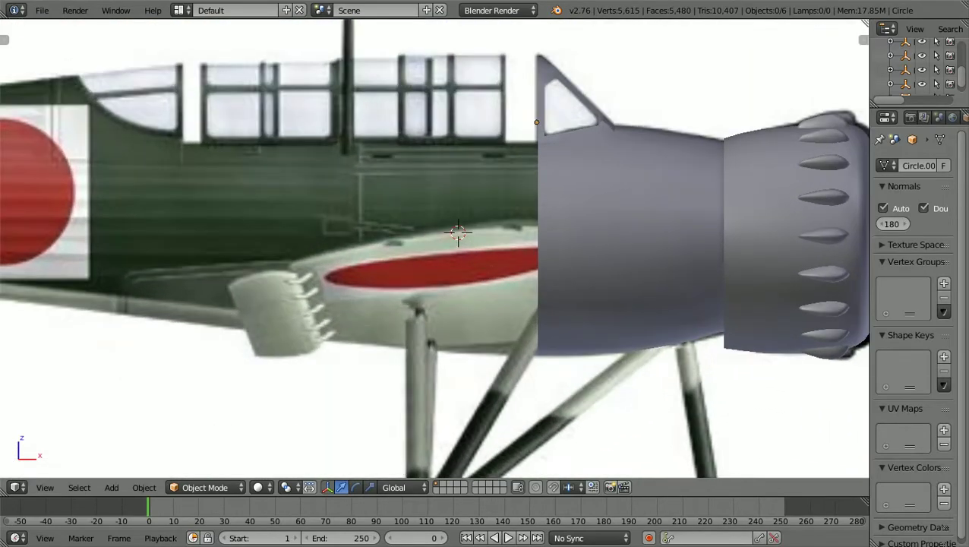
key(KP_7)
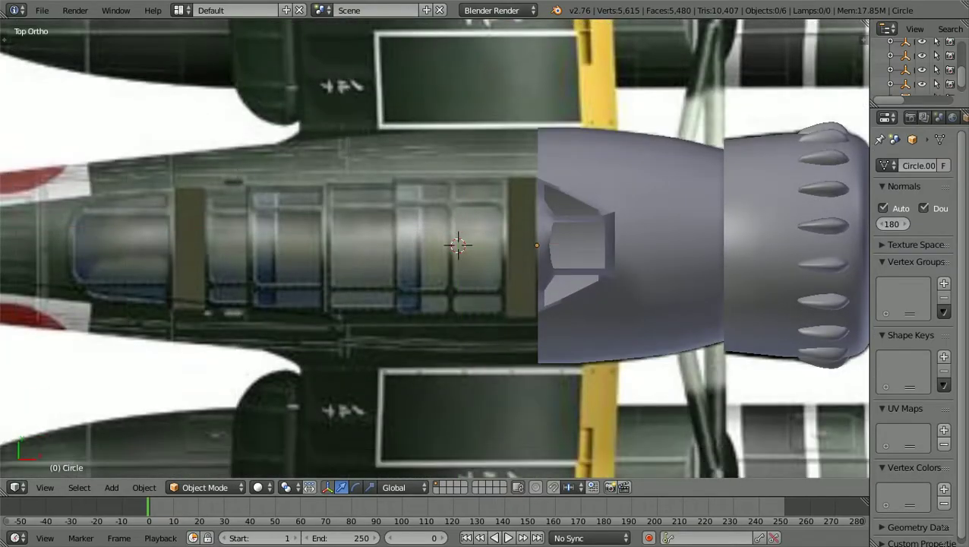
scroll(435, 248, up, 3)
ctrl+scroll(434, 248, up, 4)
scroll(434, 248, down, 1)
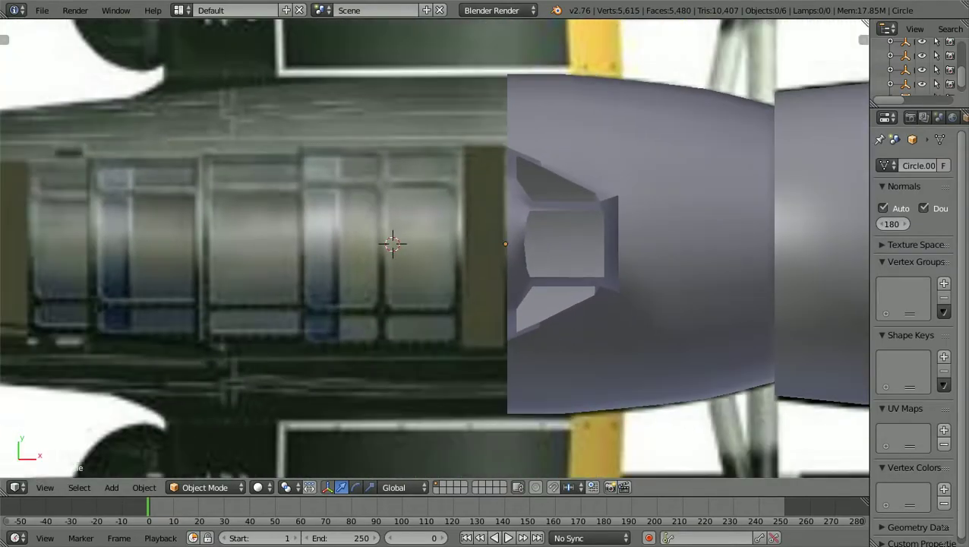
scroll(434, 248, down, 1)
Step: Select the fuselage section behind the engine cowling, viewing its open rear end from an oblique angle
middle_drag(435, 247, 543, 55)
right_click(570, 189)
scroll(570, 188, down, 2)
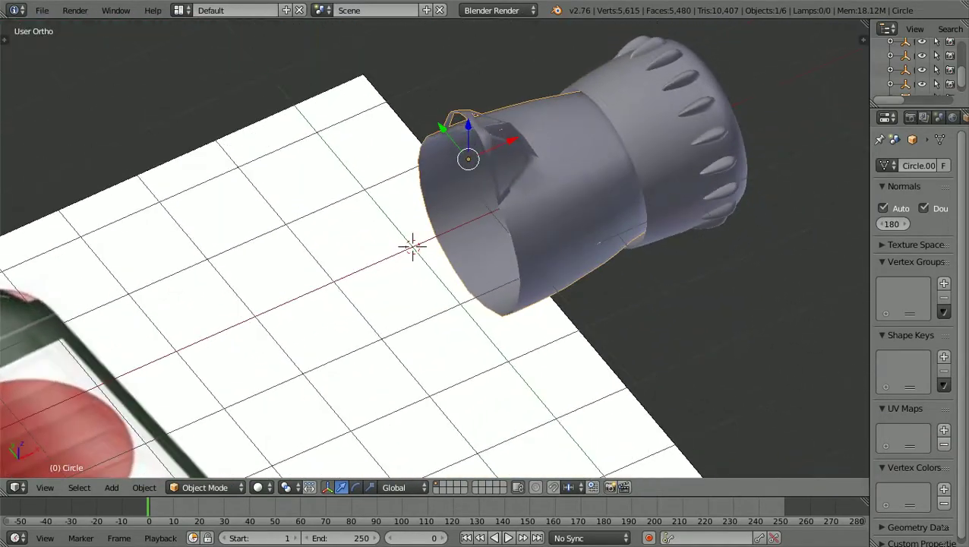
drag(544, 54, 507, 126)
middle_drag(508, 125, 524, 114)
Step: Examine the selected fuselage section, windscreen frame and cowling from above at an oblique angle
scroll(523, 114, up, 2)
scroll(434, 248, down, 3)
scroll(414, 243, down, 3)
scroll(414, 243, up, 3)
scroll(414, 246, down, 1)
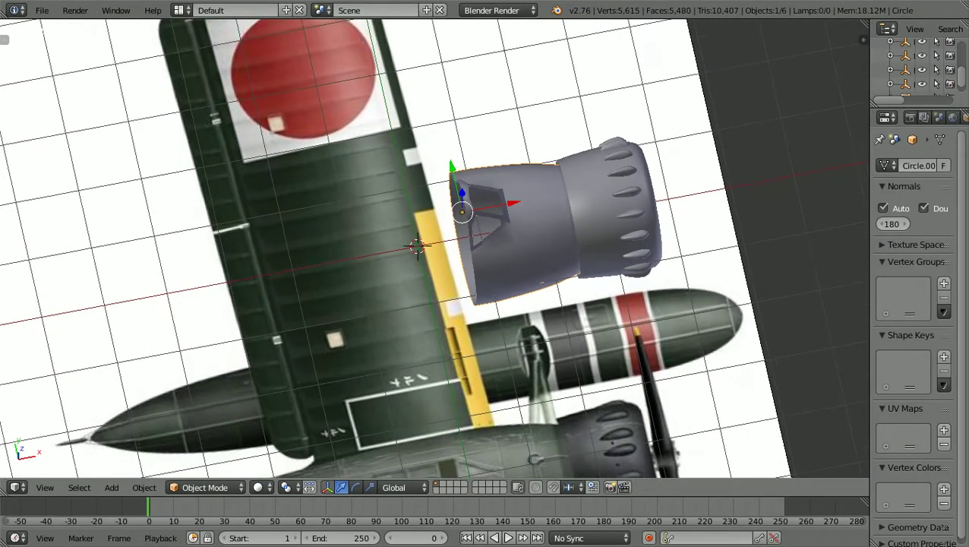
scroll(435, 248, up, 2)
scroll(434, 248, down, 1)
scroll(434, 248, up, 1)
middle_drag(410, 246, 415, 240)
Step: Put the fuselage section in Edit Mode in the front orthographic view and display it as wireframe
key(KP_1)
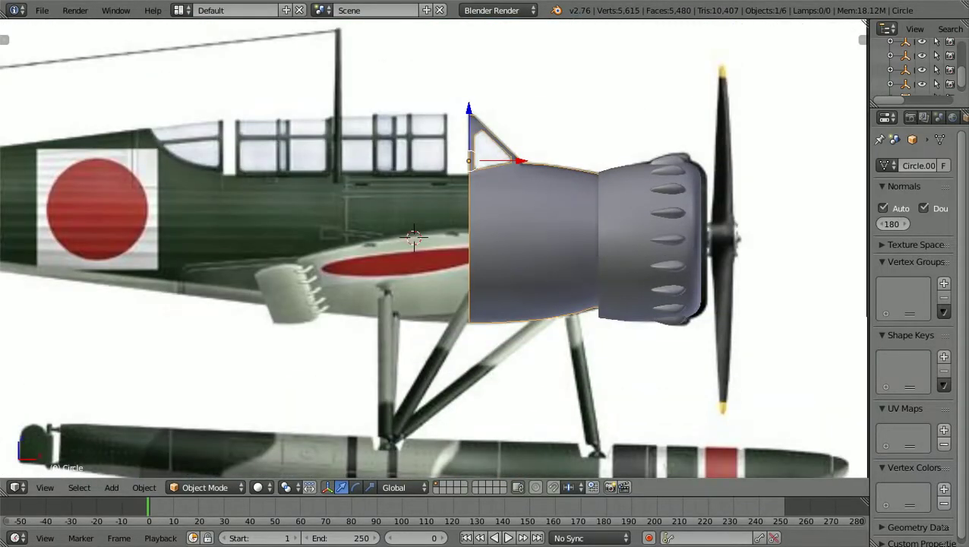
scroll(410, 236, up, 1)
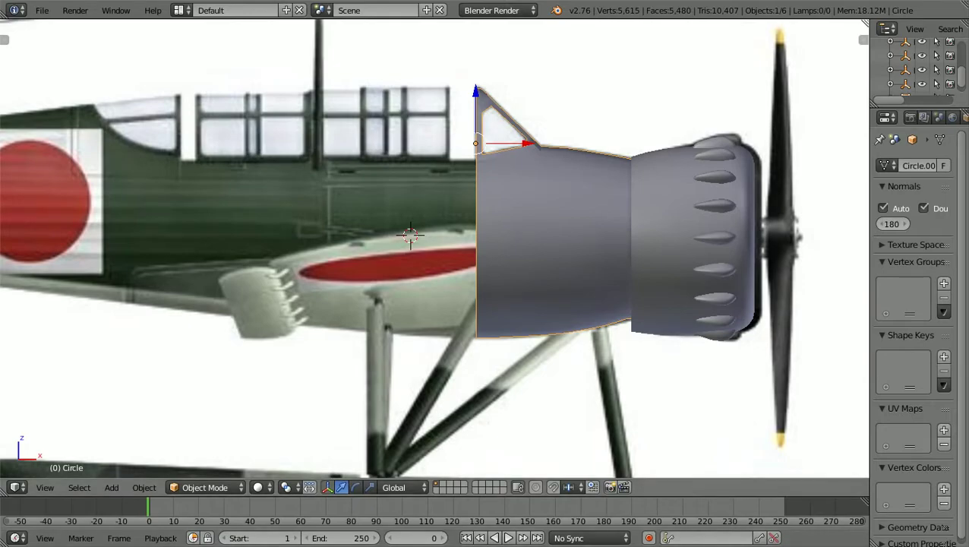
click(204, 487)
click(204, 454)
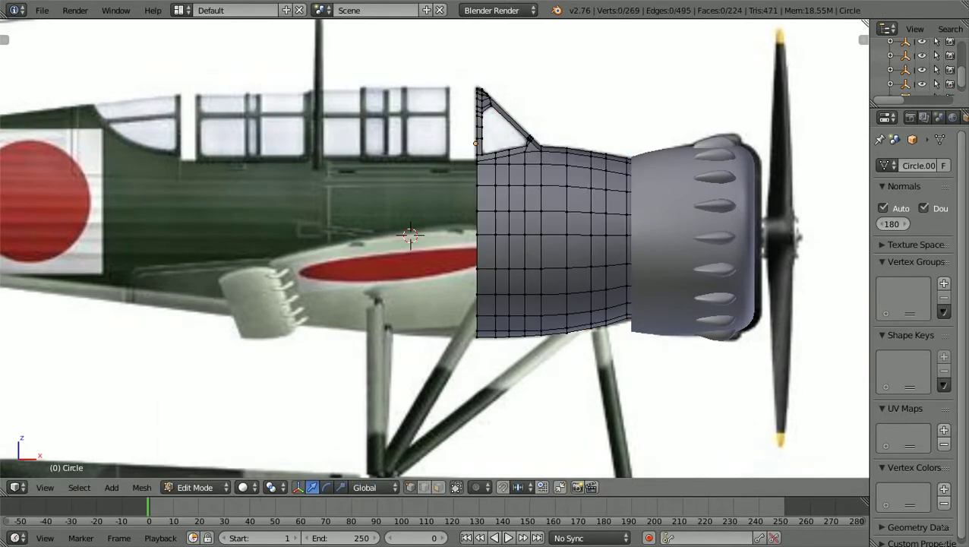
scroll(436, 247, up, 1)
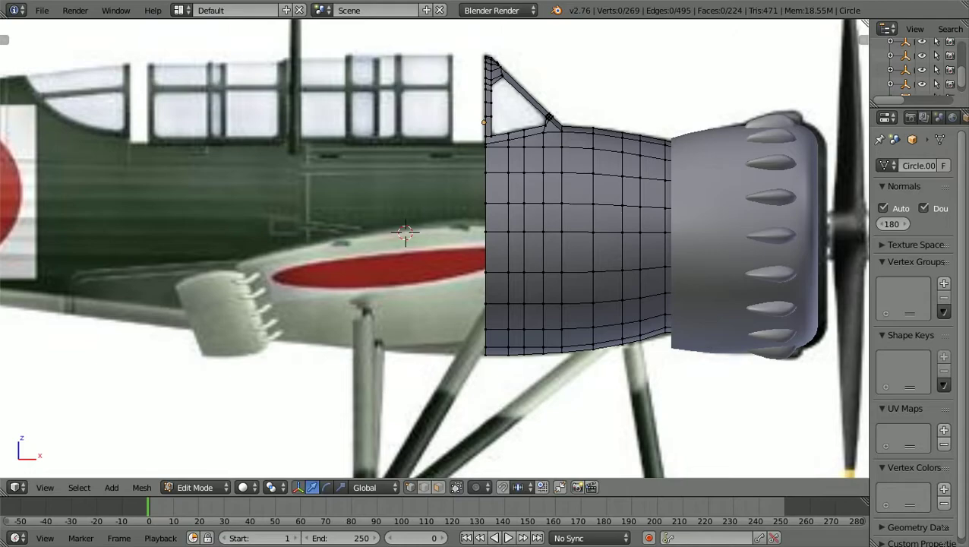
key(z)
scroll(405, 232, up, 1)
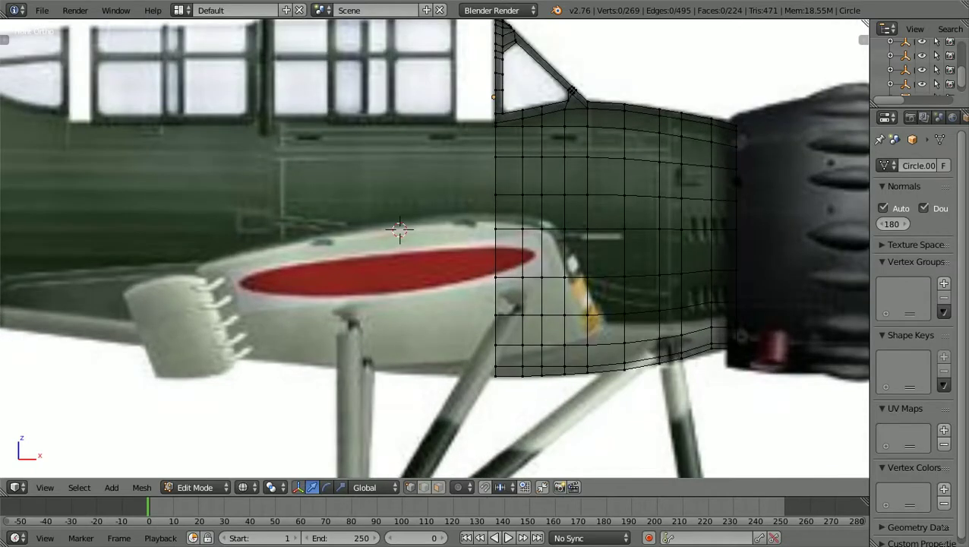
Step: Box-select the upper vertices along the fuselage section's open rear edge, just below the windscreen frame
shift+middle_drag(399, 229, 354, 230)
shift+scroll(434, 248, up, 4)
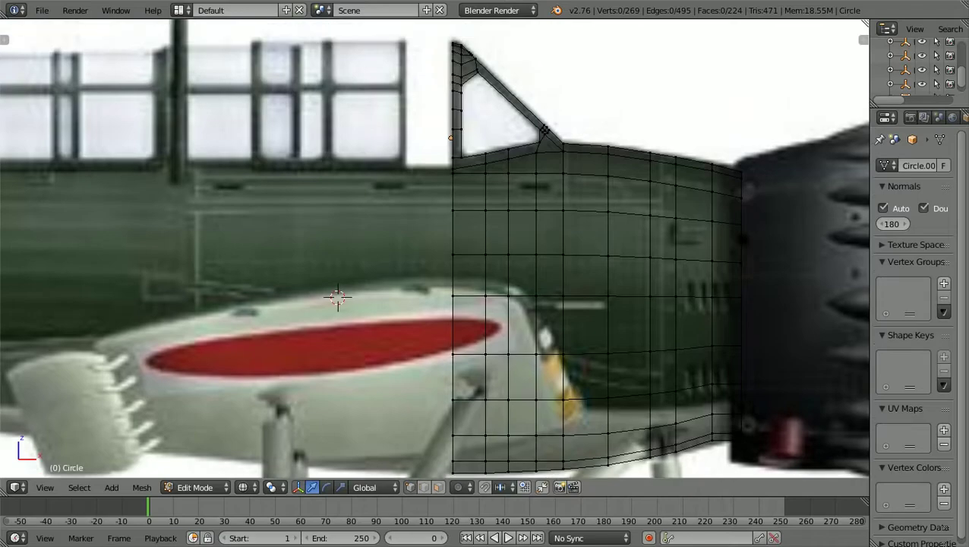
scroll(435, 248, up, 3)
shift+scroll(434, 248, up, 7)
scroll(434, 248, up, 4)
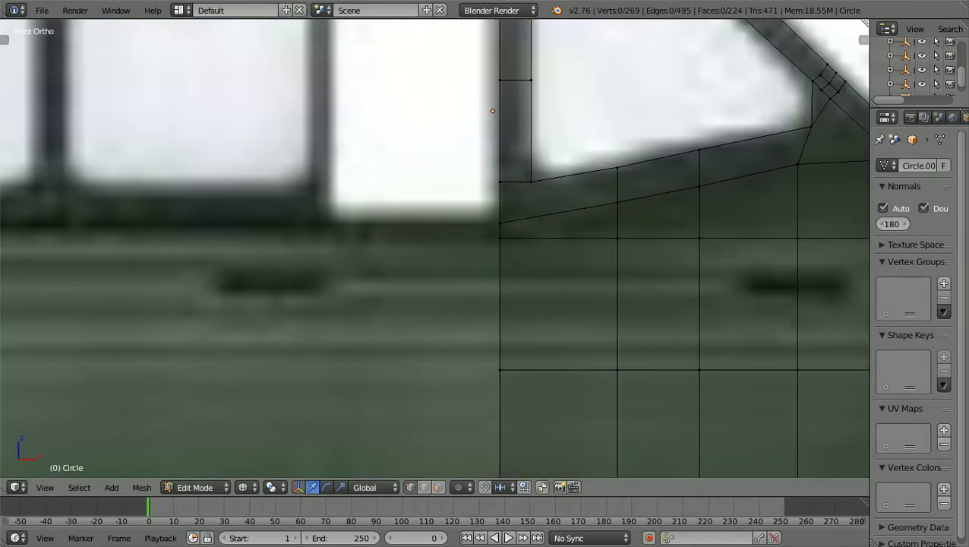
key(b)
drag(481, 218, 513, 410)
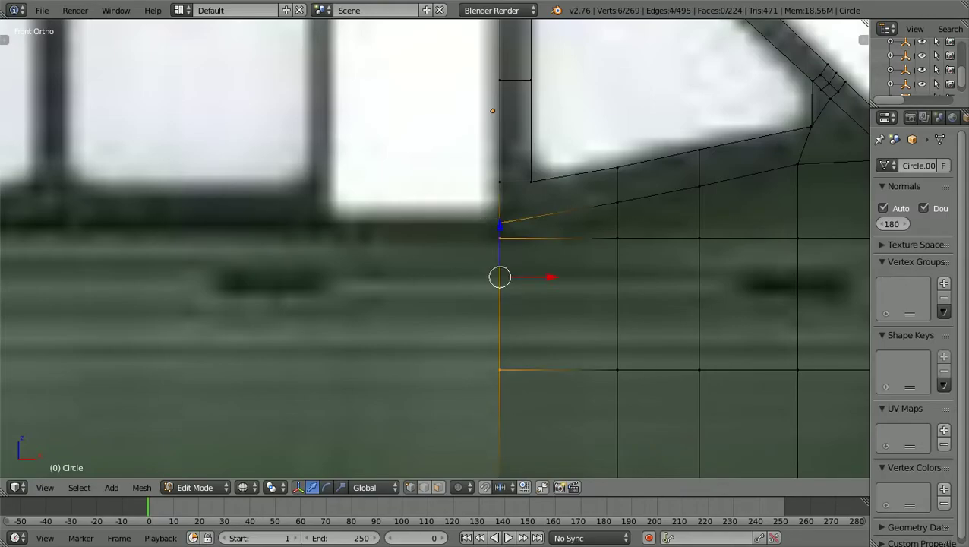
Step: Add the remaining lower vertices of the fuselage section's rear edge to the selection, down to the belly
shift+scroll(434, 248, down, 14)
scroll(434, 248, down, 4)
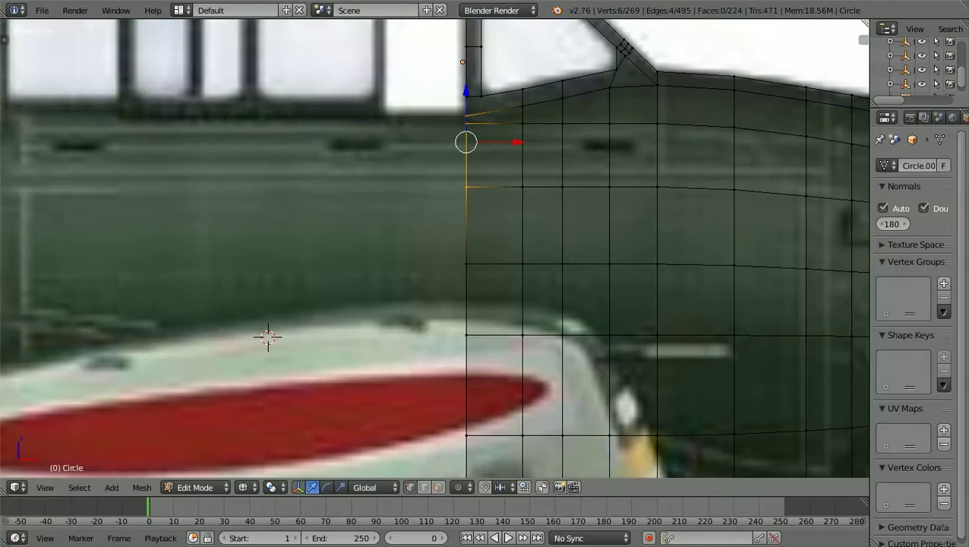
shift+scroll(434, 248, down, 4)
shift+middle_drag(268, 265, 266, 195)
scroll(338, 218, down, 3)
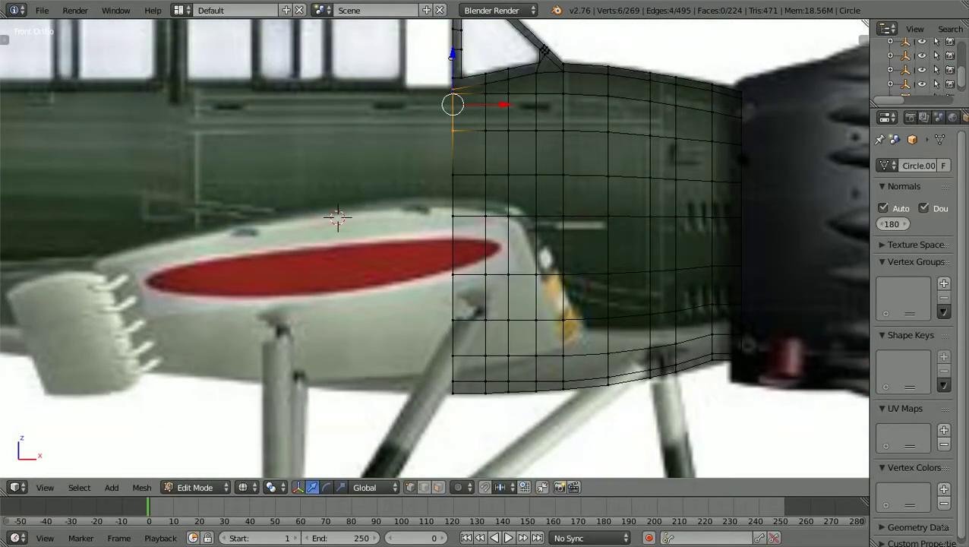
key(b)
drag(426, 426, 456, 163)
scroll(435, 248, down, 1)
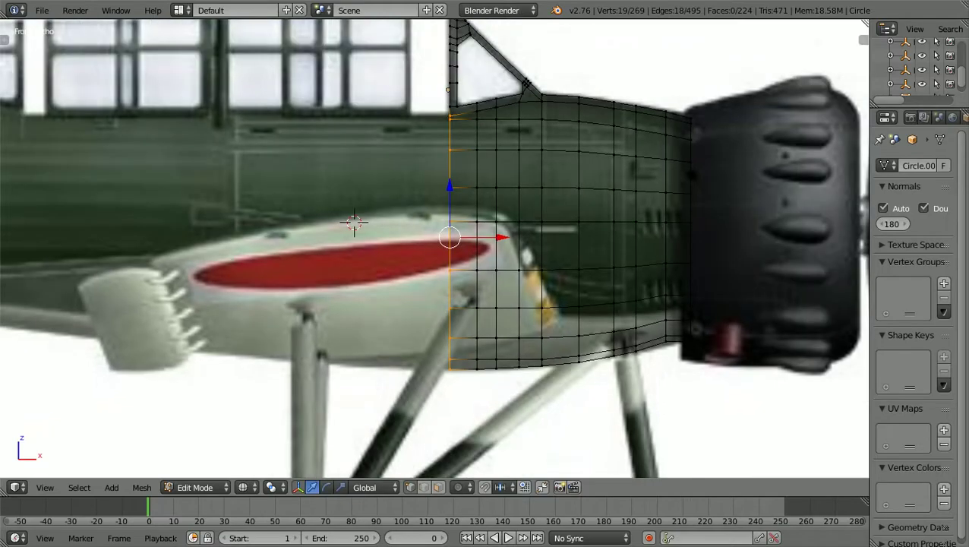
scroll(436, 248, down, 3)
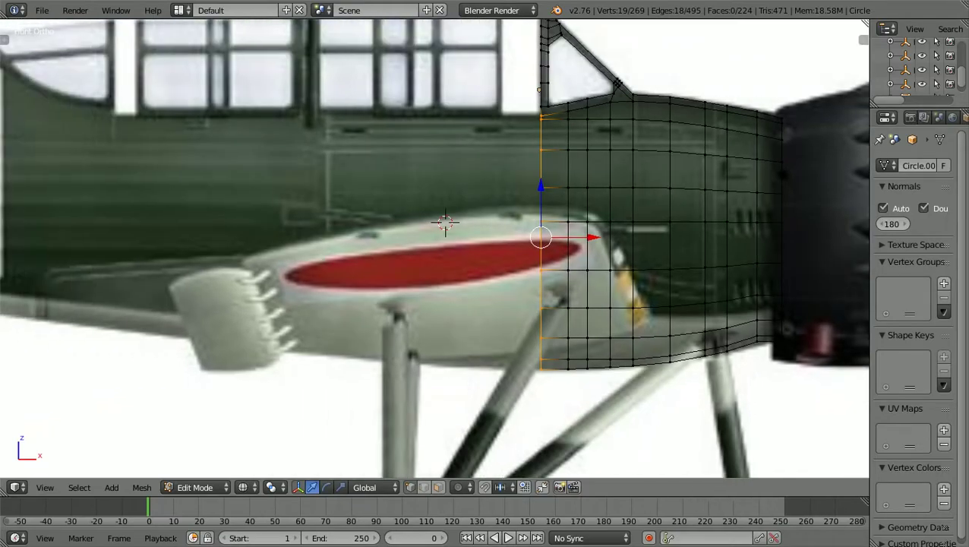
scroll(435, 248, up, 2)
scroll(435, 248, up, 1)
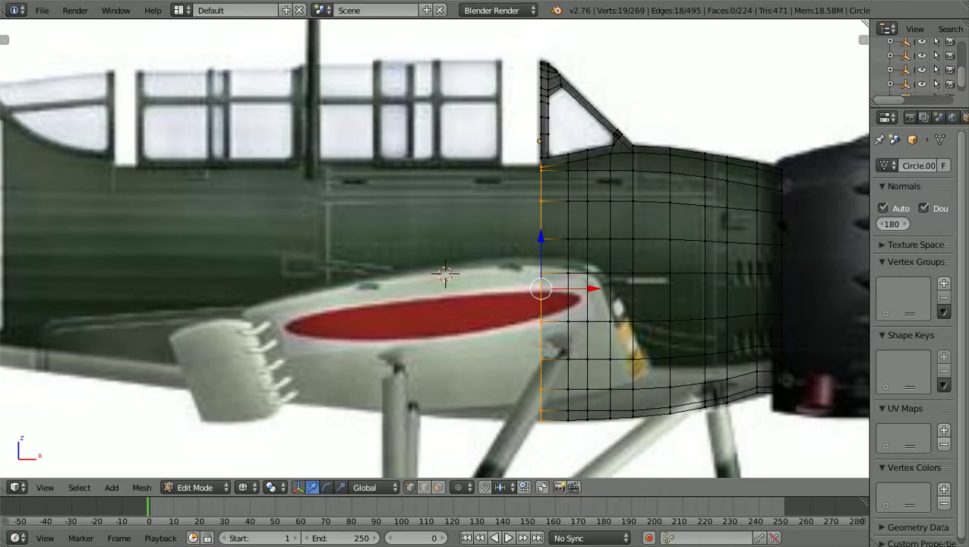
Step: Extrude the fuselage section's selected rear edge about 0.4 units rearward along the X axis, then clear the selection
key(e)
key(x)
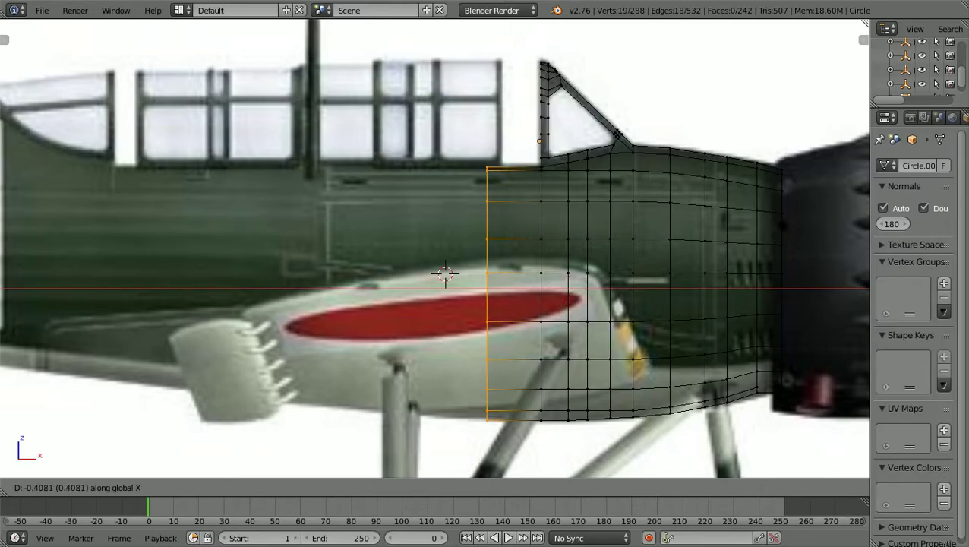
key(Return)
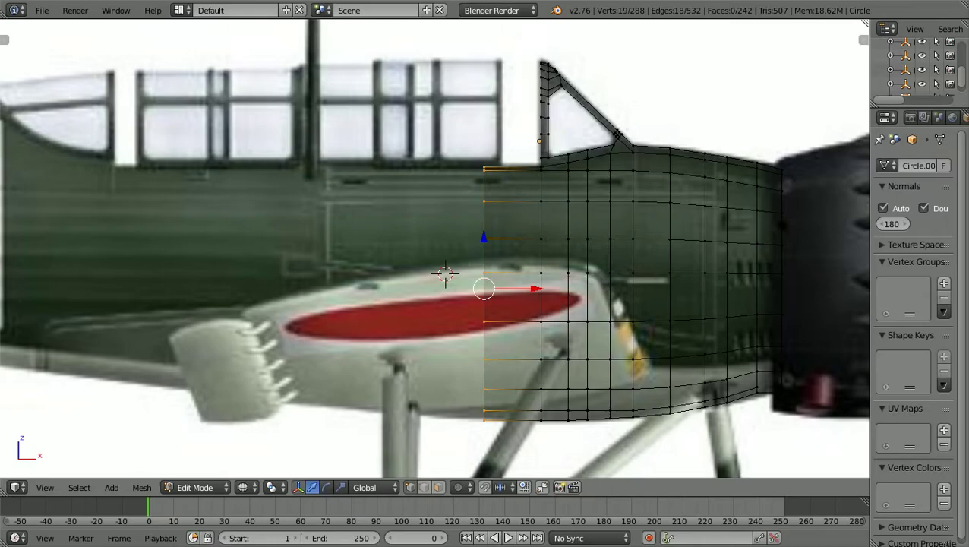
key(a)
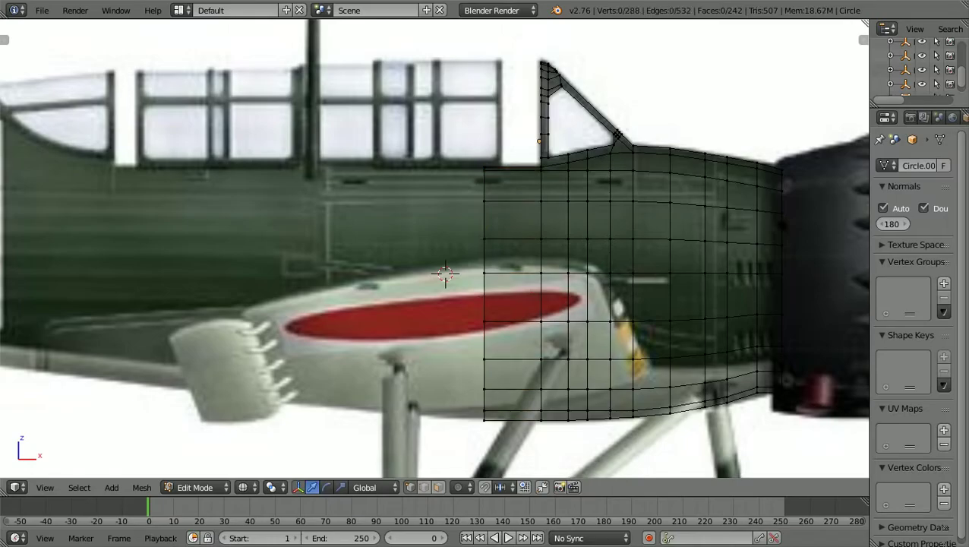
Step: Examine the extended fuselage section in solid shading from behind and above, around the open cockpit area
scroll(435, 248, down, 1)
middle_drag(435, 249, 472, 280)
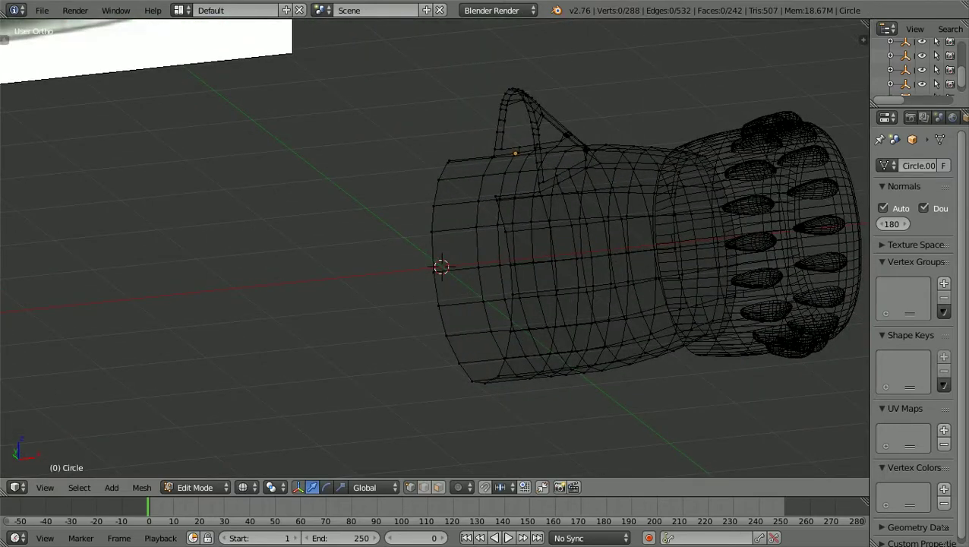
key(z)
scroll(472, 279, up, 2)
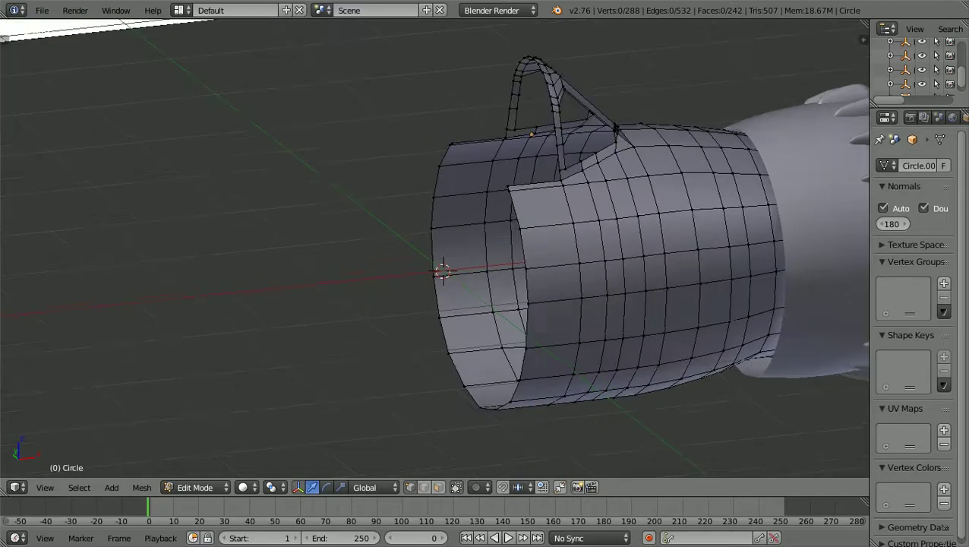
mouse_move(473, 279)
middle_down()
mouse_move(529, 310)
mouse_move(573, 312)
middle_up()
scroll(572, 312, up, 3)
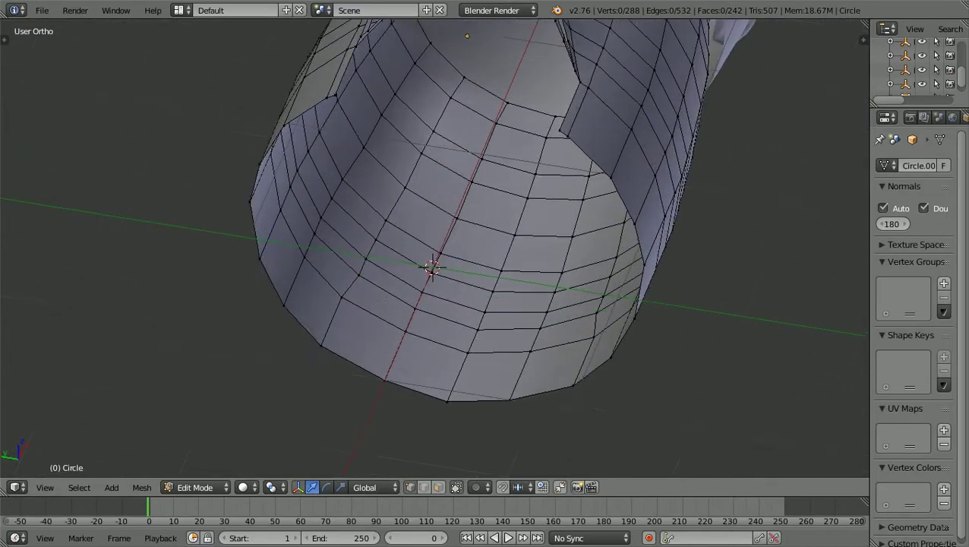
scroll(573, 312, down, 1)
scroll(434, 249, down, 1)
ctrl+scroll(435, 248, up, 5)
shift+scroll(434, 248, up, 9)
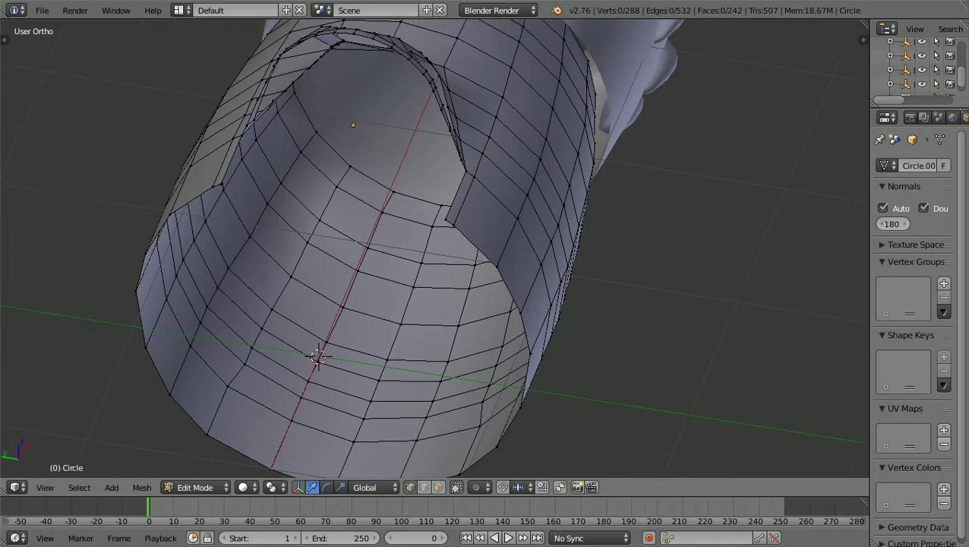
ctrl+scroll(434, 248, down, 5)
ctrl+scroll(435, 248, down, 1)
ctrl+scroll(434, 248, up, 1)
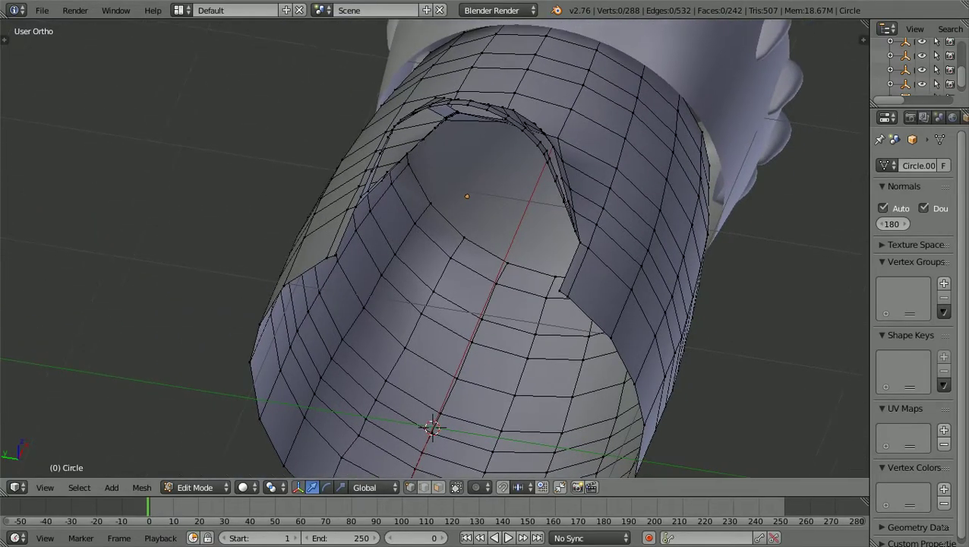
Step: Select the end vertices of both cockpit side edges, from the windscreen frame's base to the fuselage's rear edge
scroll(434, 248, up, 2)
scroll(435, 248, up, 2)
ctrl+scroll(435, 249, up, 4)
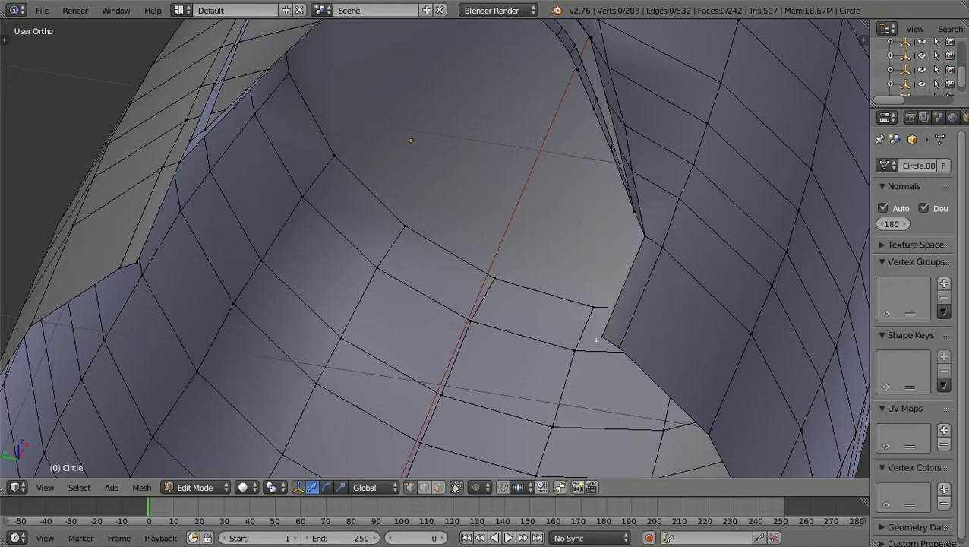
right_click(600, 336)
shift+right_click(643, 236)
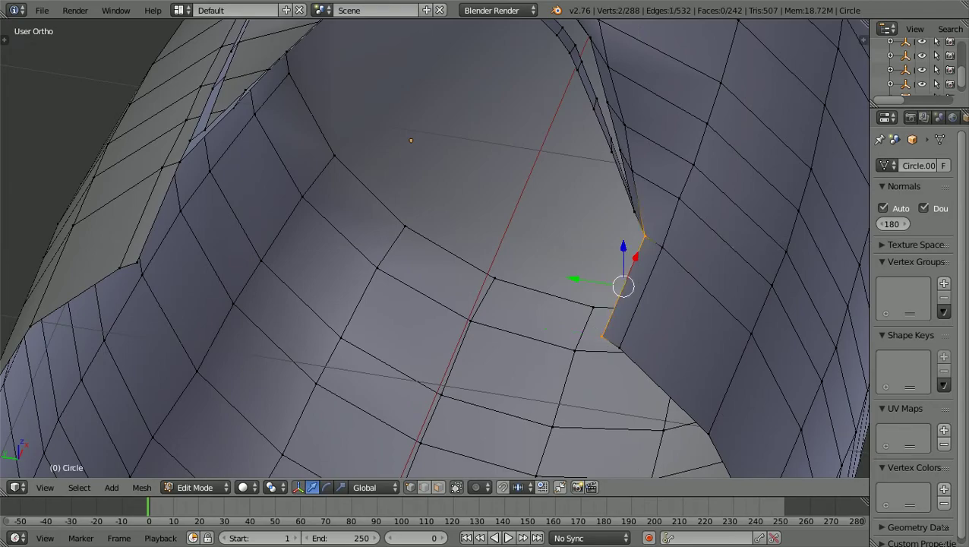
middle_drag(644, 235, 710, 245)
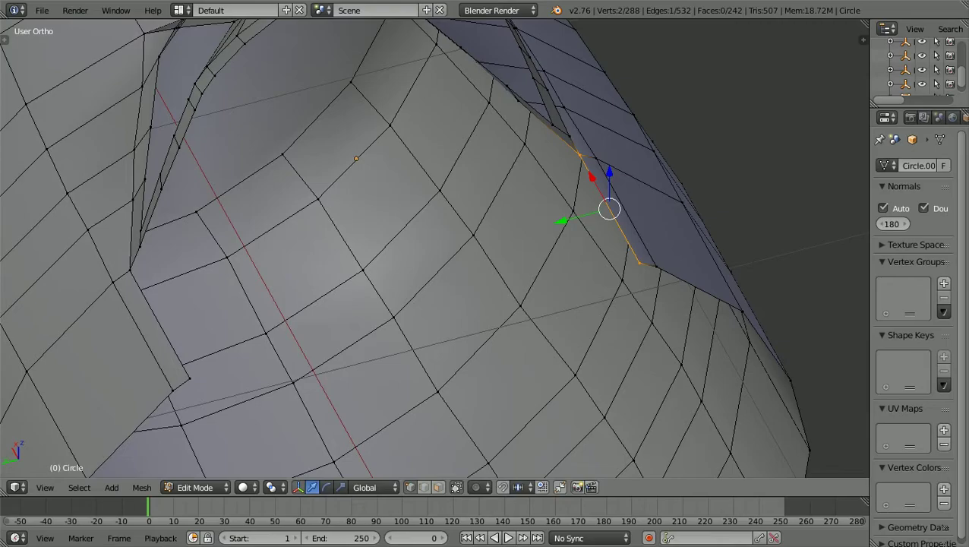
shift+right_click(129, 273)
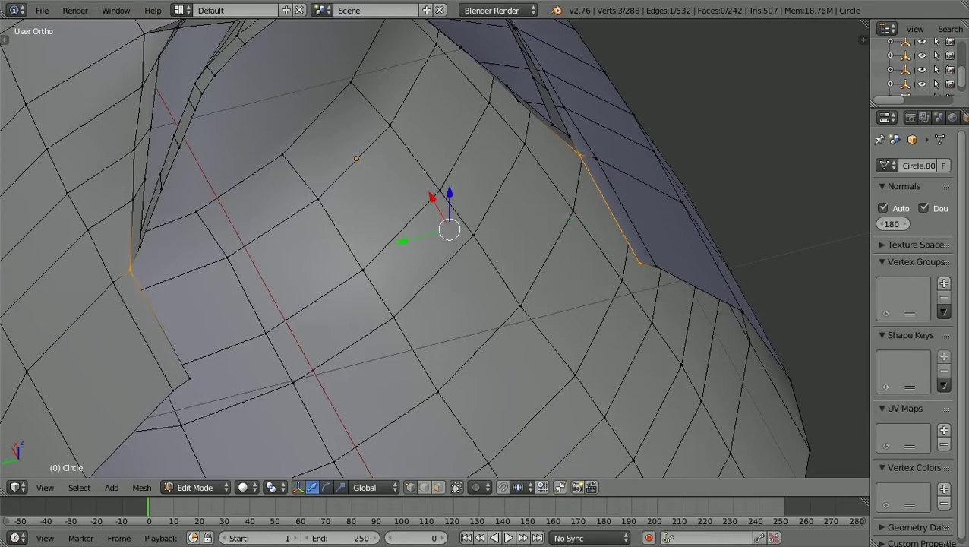
shift+right_click(188, 377)
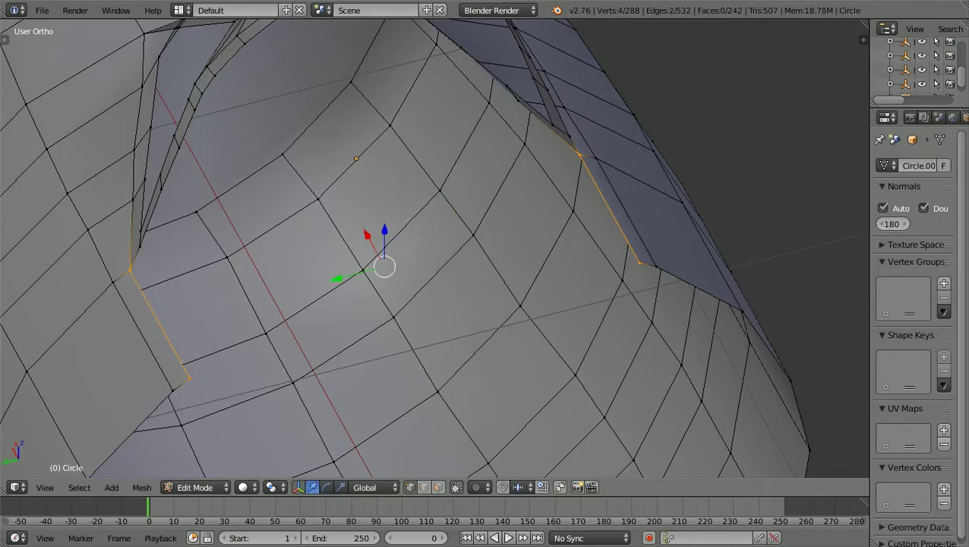
Step: Compare the two selected cockpit side edges with the top reference drawing in wireframe display
key(KP_7)
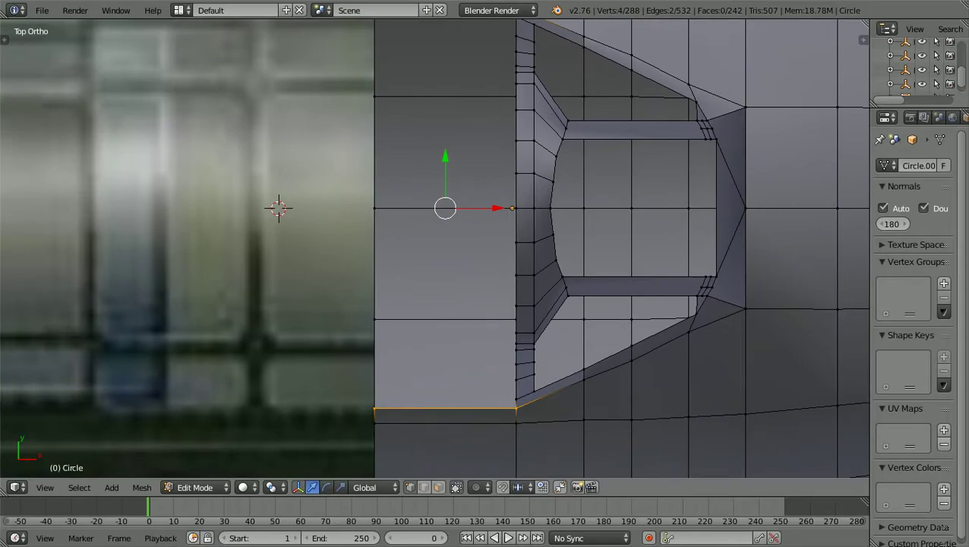
key(z)
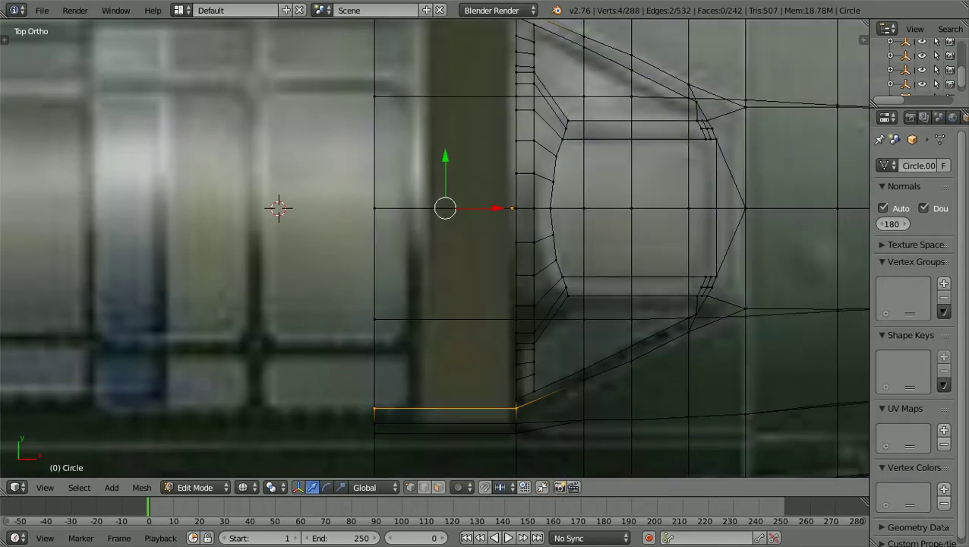
scroll(435, 247, down, 2)
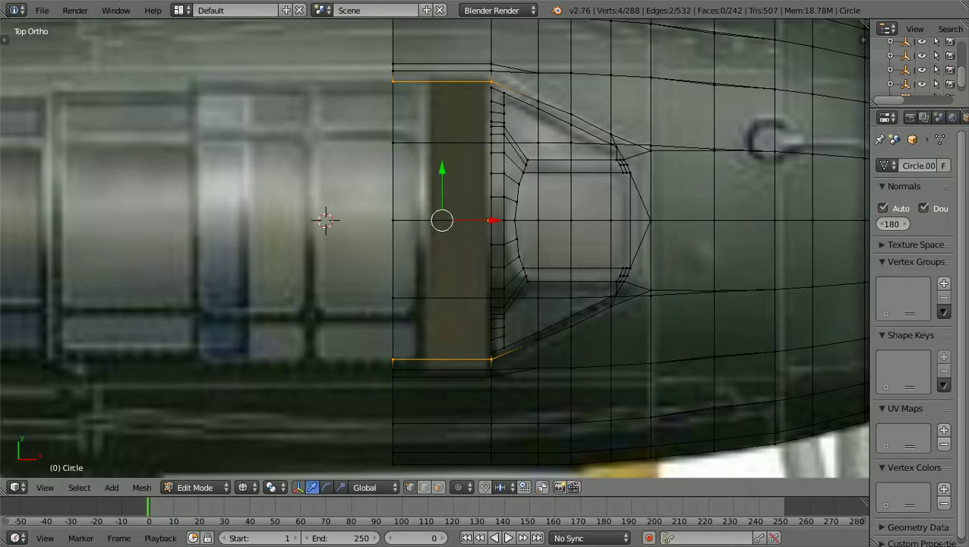
scroll(435, 247, up, 1)
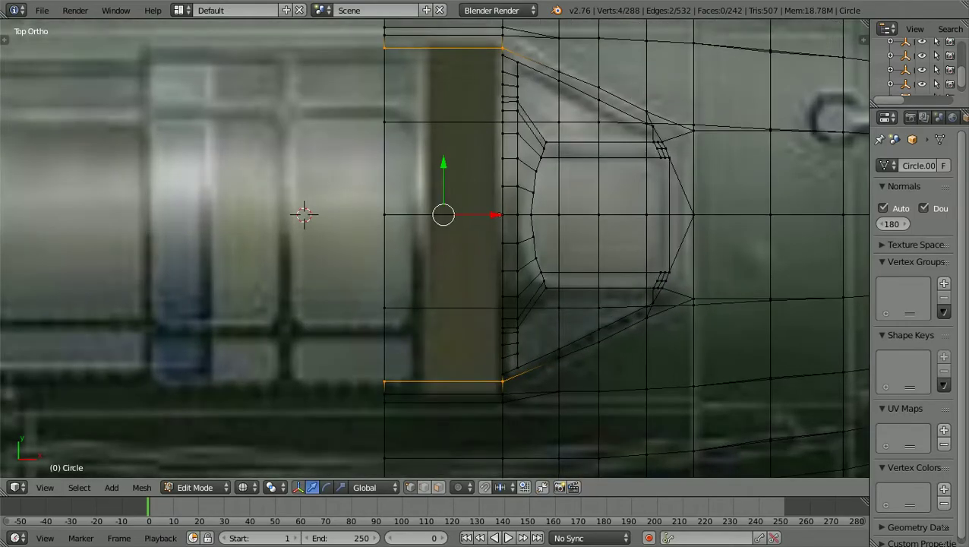
scroll(437, 248, down, 1)
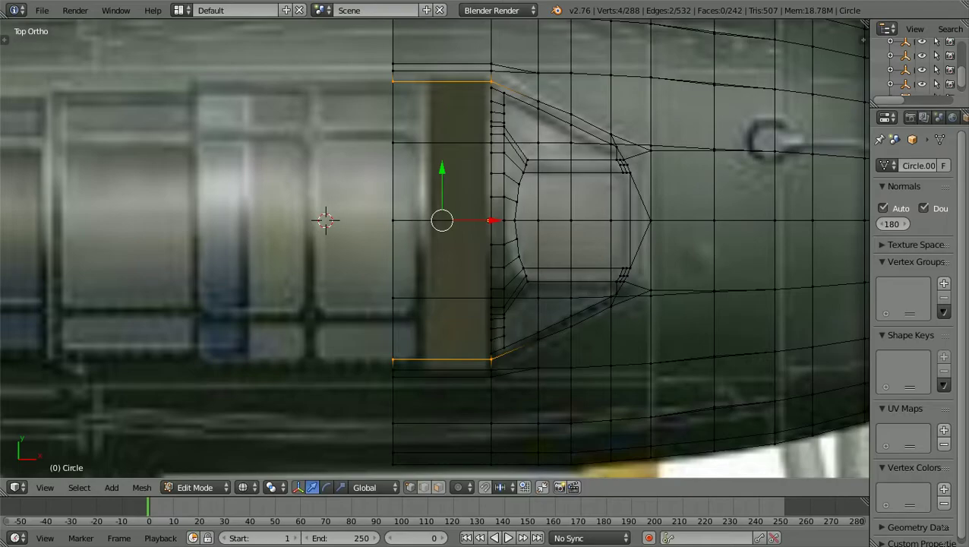
scroll(434, 247, up, 2)
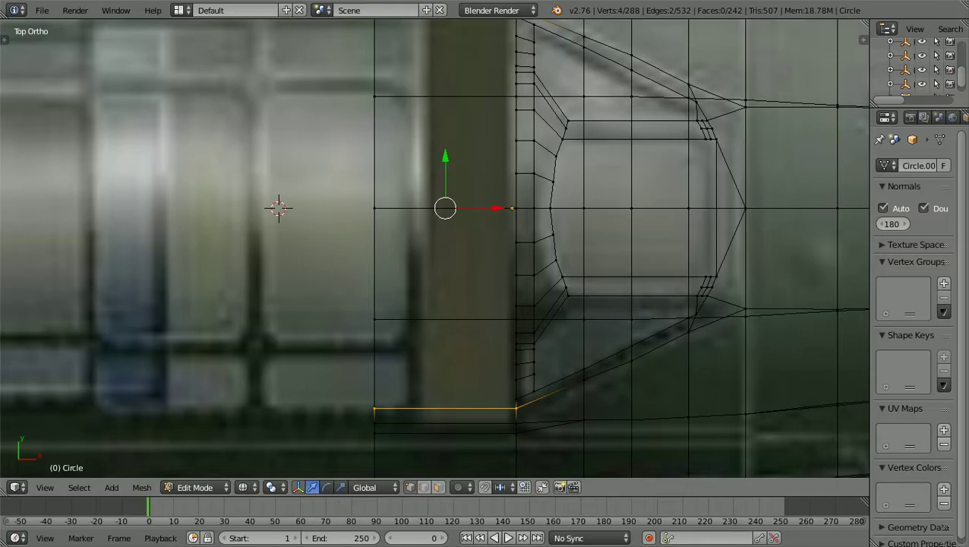
scroll(433, 247, down, 2)
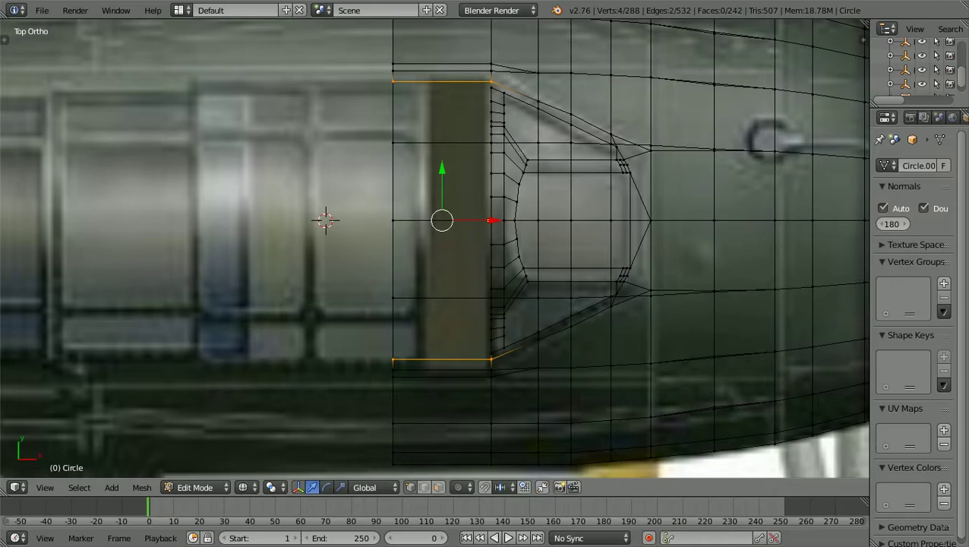
scroll(435, 248, up, 1)
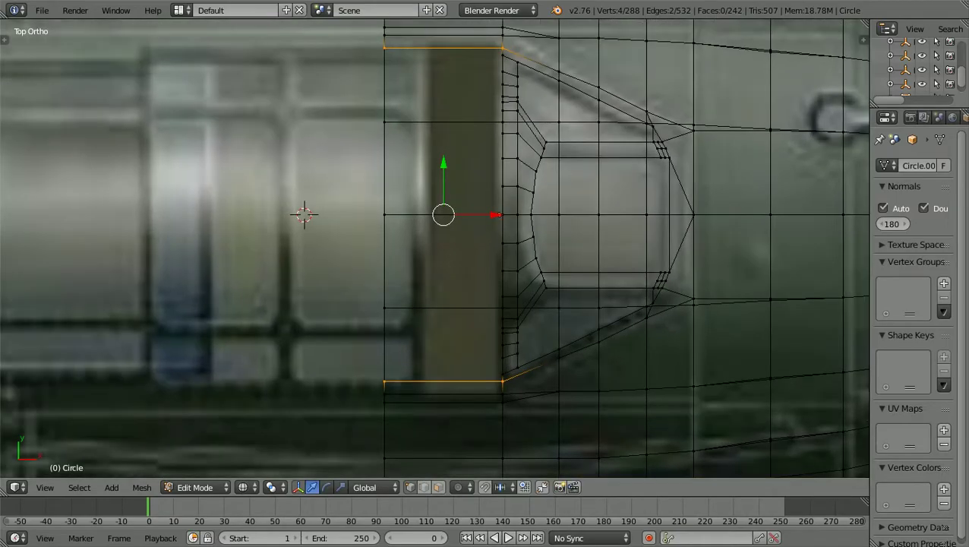
scroll(433, 248, up, 1)
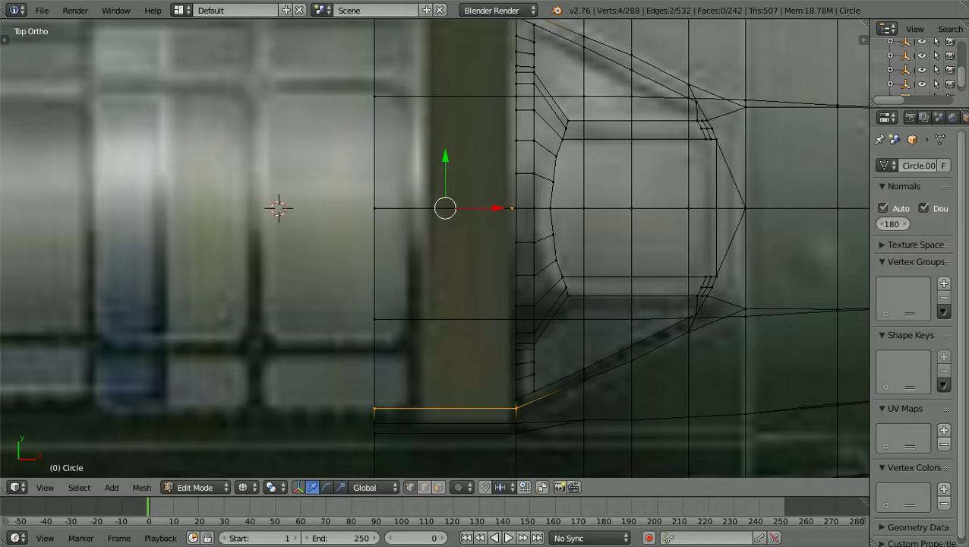
scroll(435, 248, down, 2)
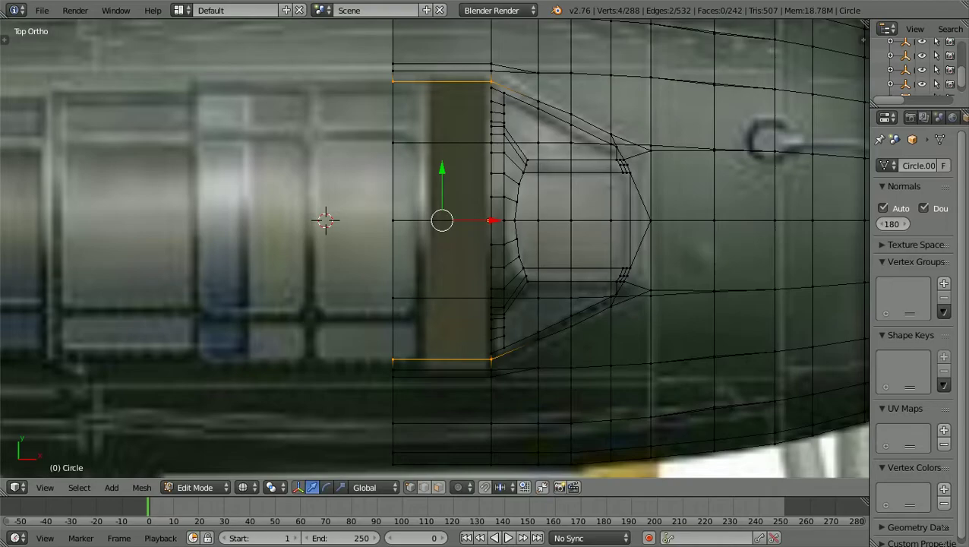
scroll(435, 248, down, 2)
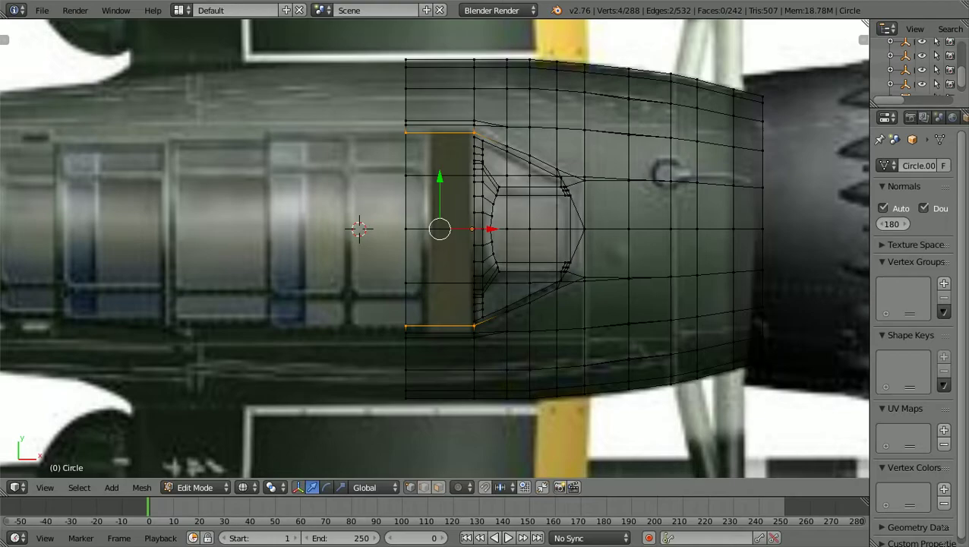
Step: Check the selected cockpit edges against the reference drawings in the front, top and right orthographic views
key(KP_1)
scroll(441, 258, up, 4)
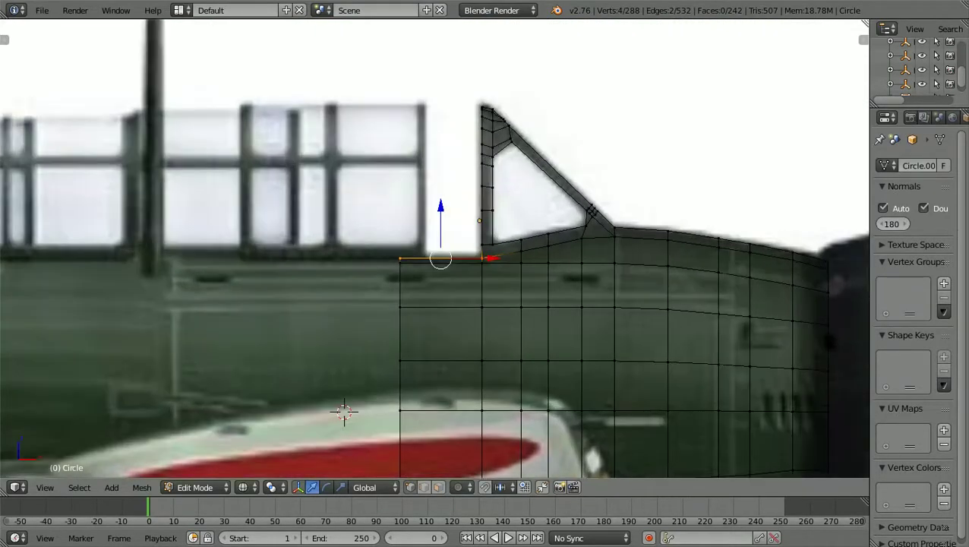
scroll(434, 250, up, 4)
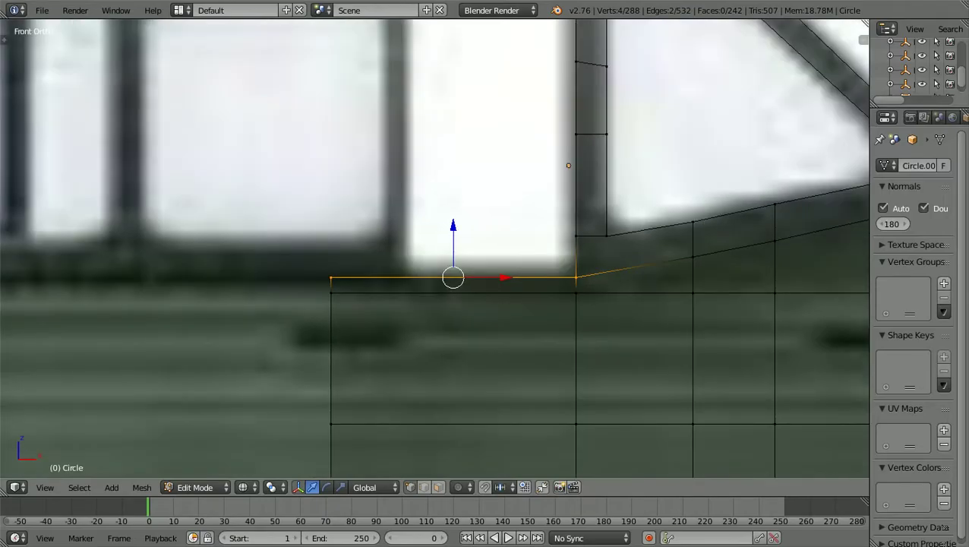
key(KP_7)
scroll(441, 251, down, 3)
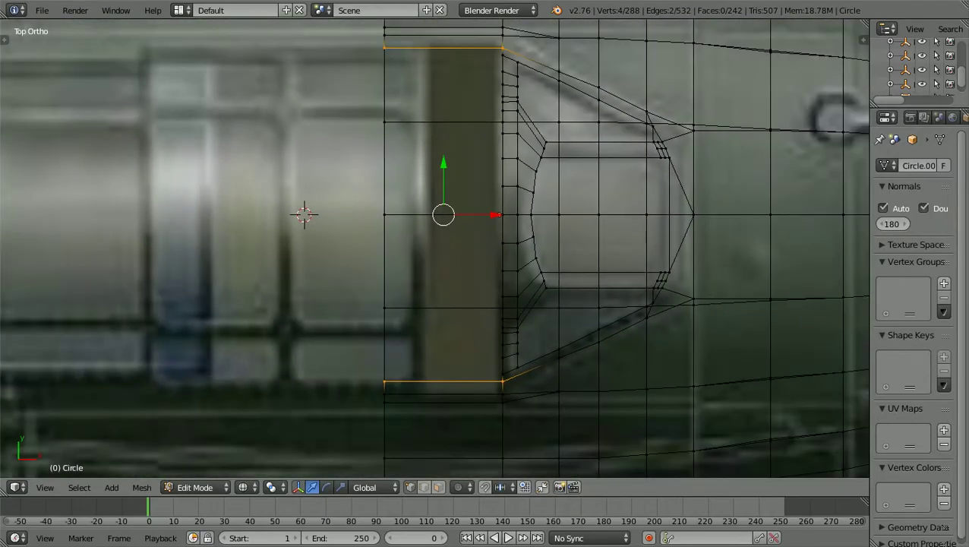
scroll(438, 249, down, 1)
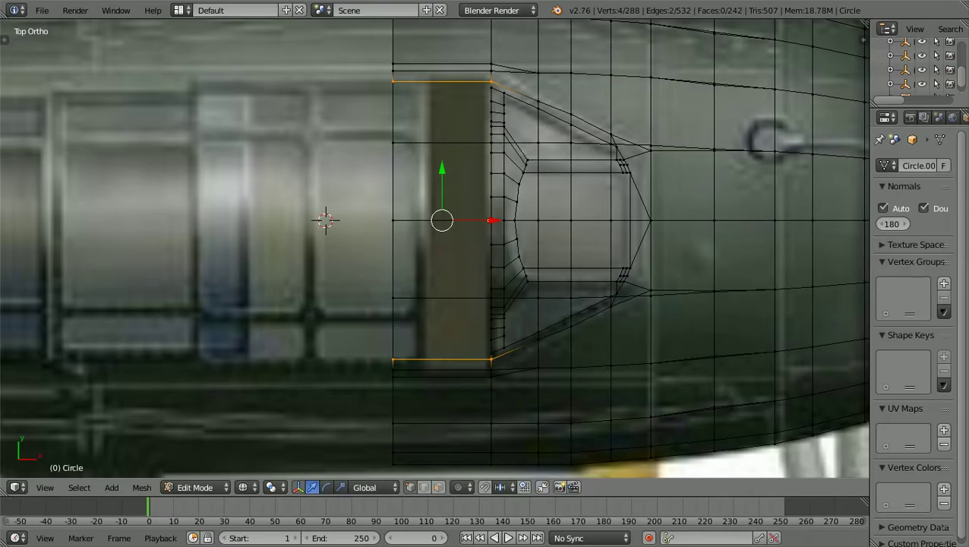
scroll(437, 249, down, 1)
scroll(438, 249, up, 1)
key(KP_3)
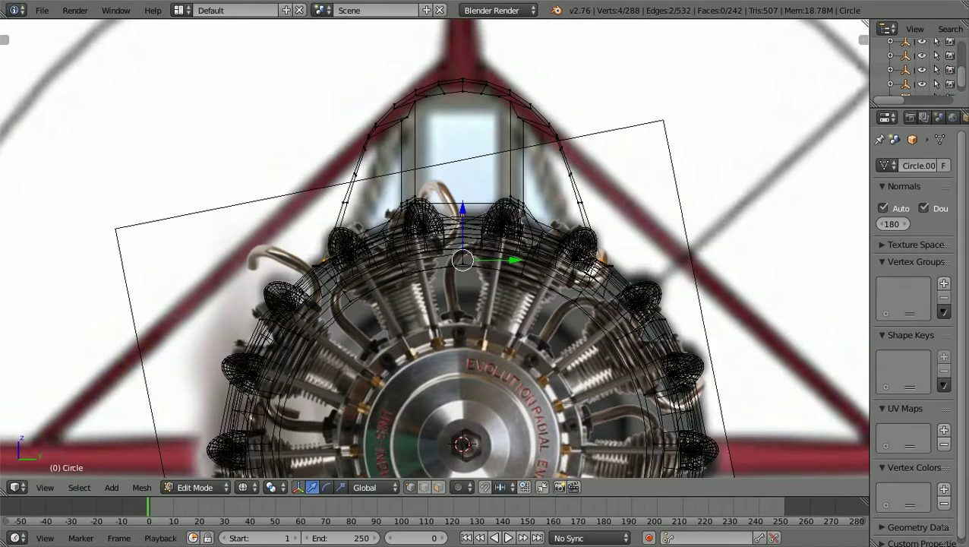
scroll(435, 249, down, 3)
scroll(435, 249, up, 1)
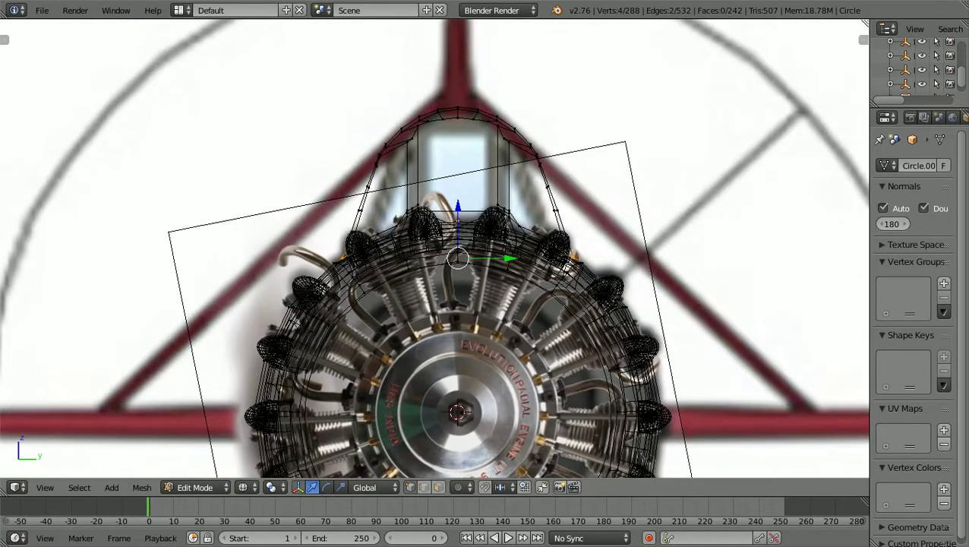
scroll(435, 249, up, 1)
Step: Extrude both cockpit side edges in the top view and scale them inward along Y to about 0.95
key(KP_7)
scroll(334, 223, up, 1)
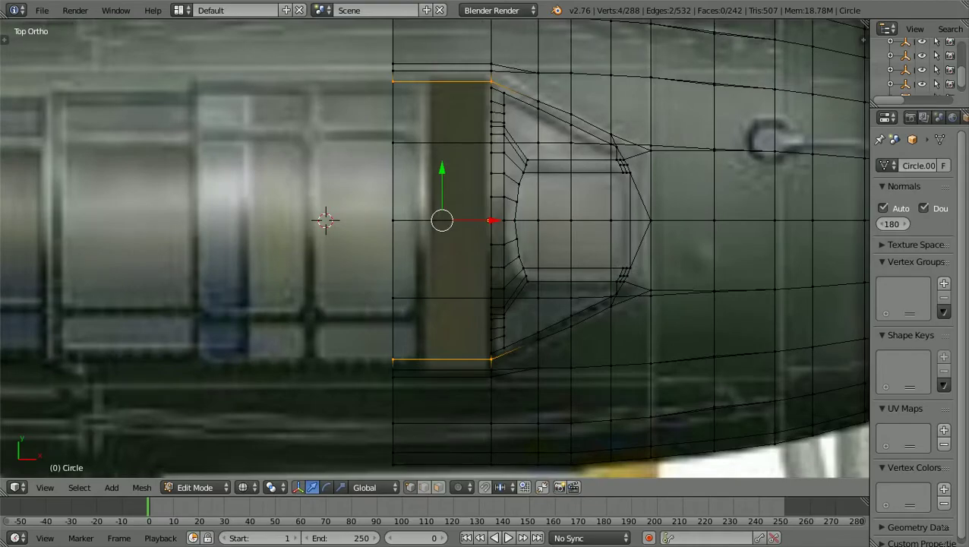
scroll(434, 247, up, 1)
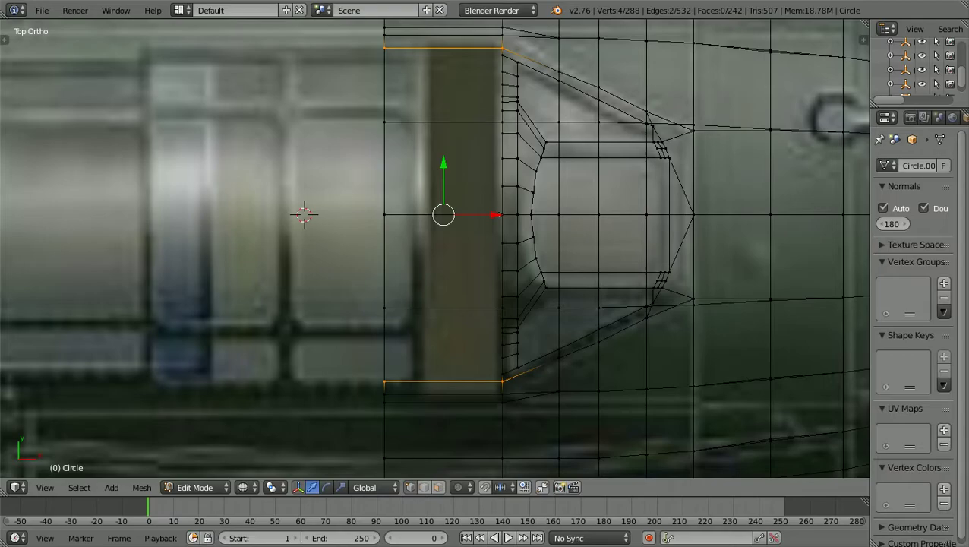
key(e)
key(s)
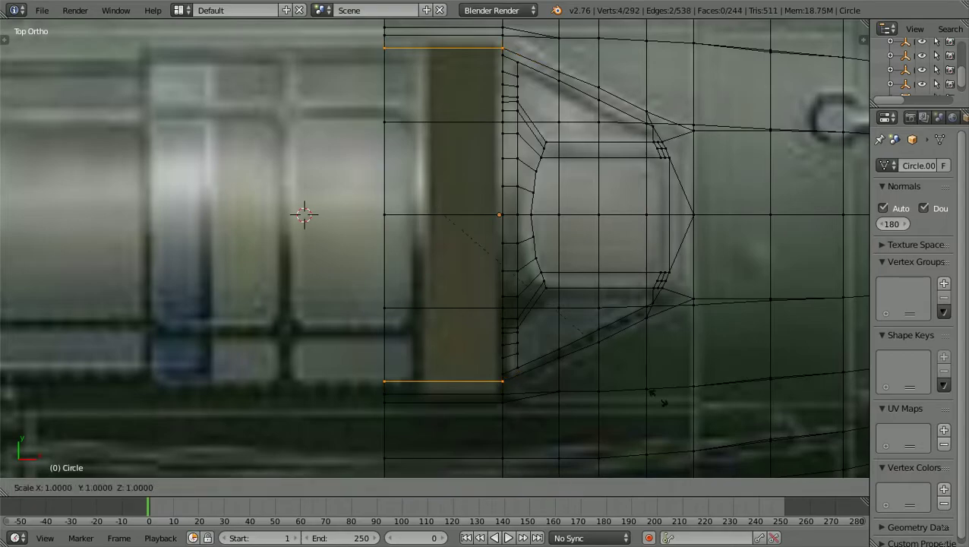
key(y)
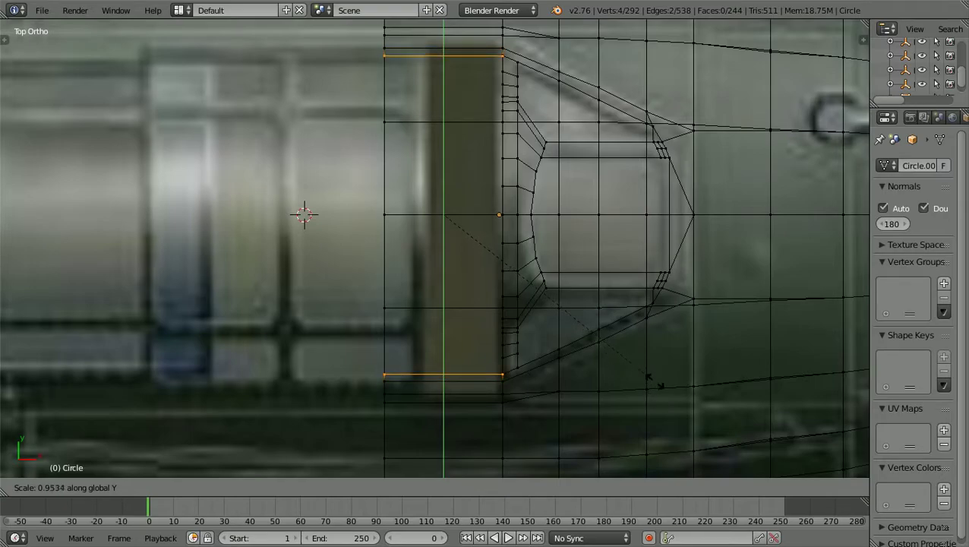
click(649, 377)
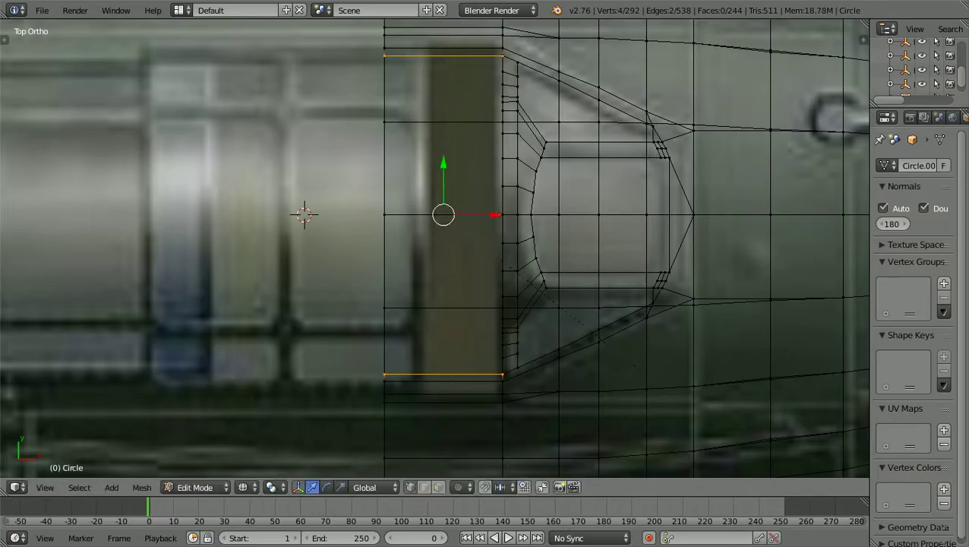
Step: Switch to solid display and deselect the newly extruded cockpit side edges
scroll(649, 378, down, 3)
key(z)
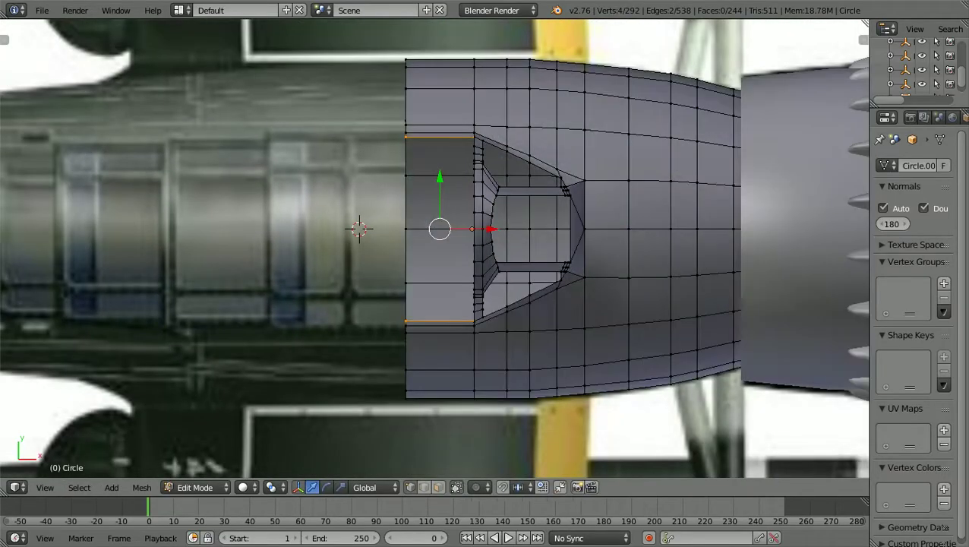
middle_drag(425, 281, 514, 229)
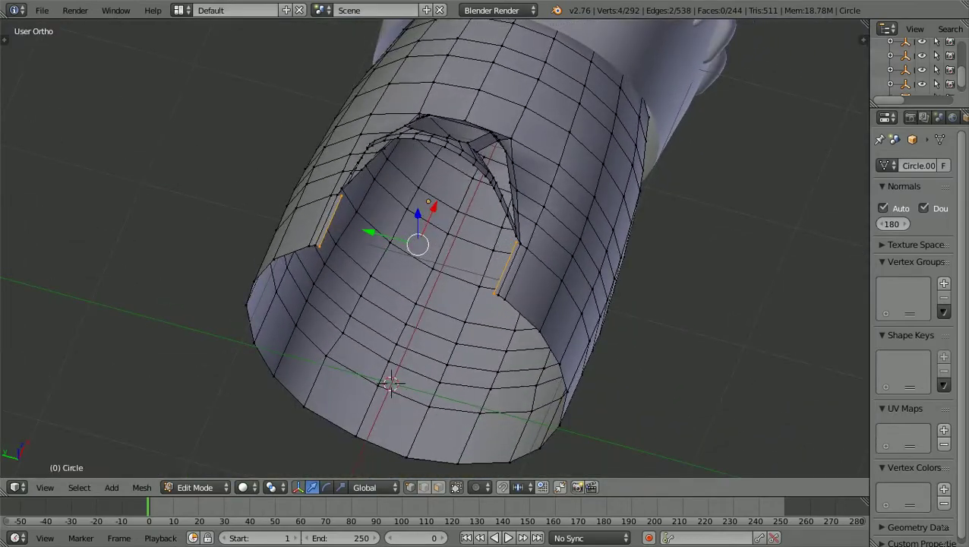
scroll(514, 229, up, 2)
scroll(435, 250, up, 2)
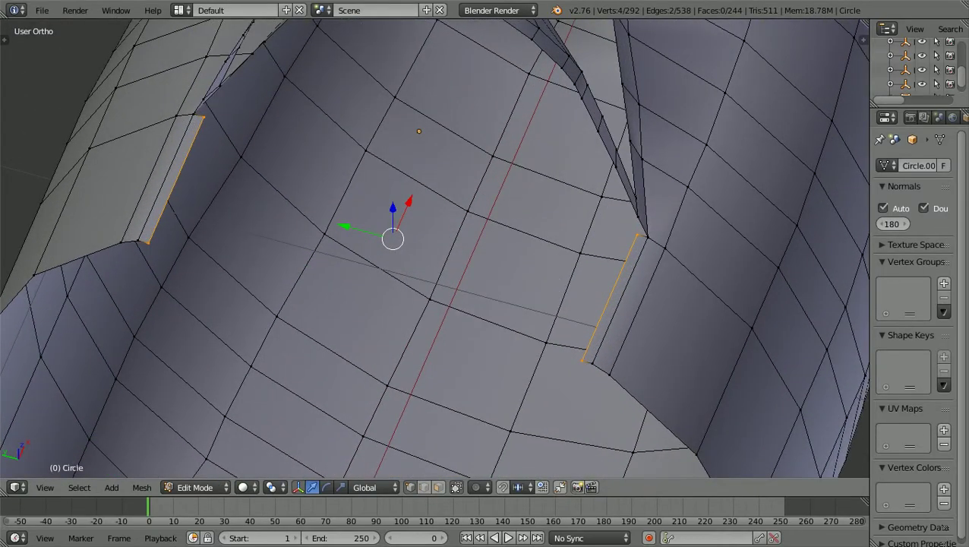
scroll(435, 248, down, 1)
key(a)
Step: Examine the cockpit opening's extruded side rims and the windscreen frame from behind and above
middle_drag(435, 248, 486, 202)
key(ctrl+KP_3)
middle_drag(435, 248, 494, 353)
middle_drag(435, 247, 540, 247)
scroll(435, 247, down, 1)
scroll(435, 248, up, 1)
key(KP_8)
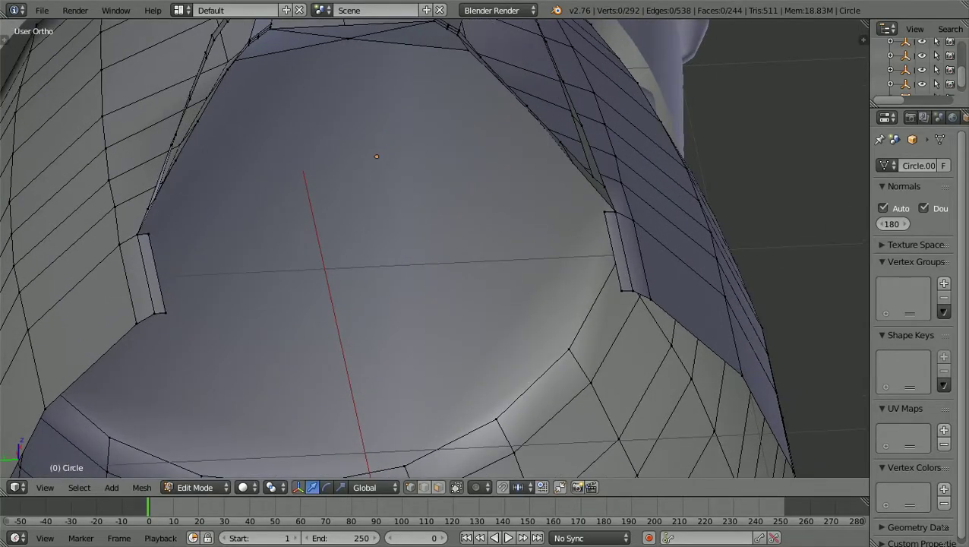
shift+scroll(435, 248, up, 10)
scroll(436, 247, down, 1)
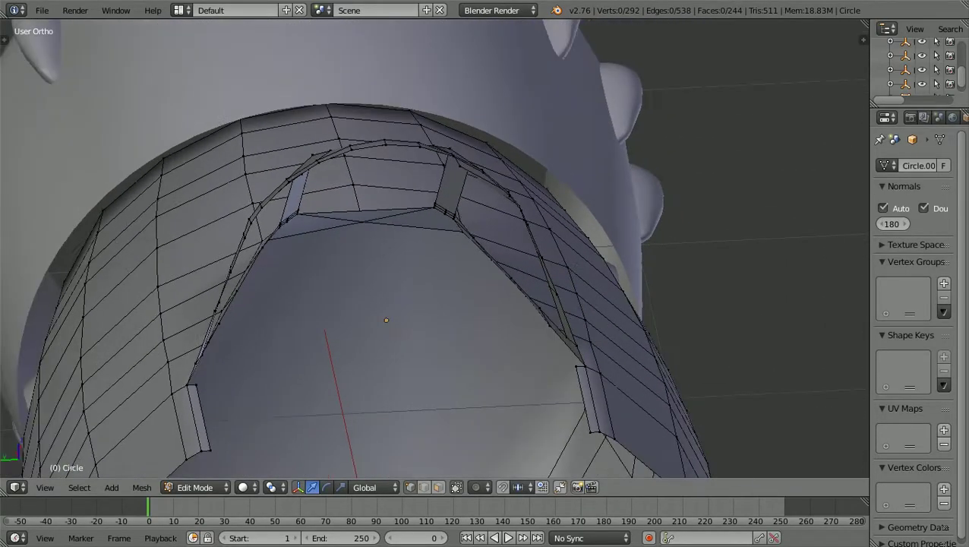
middle_drag(486, 274, 372, 237)
scroll(435, 248, up, 2)
scroll(436, 248, down, 2)
scroll(434, 258, down, 2)
scroll(434, 248, down, 3)
mouse_move(434, 254)
middle_down()
mouse_move(493, 220)
mouse_move(487, 232)
mouse_move(424, 256)
middle_up()
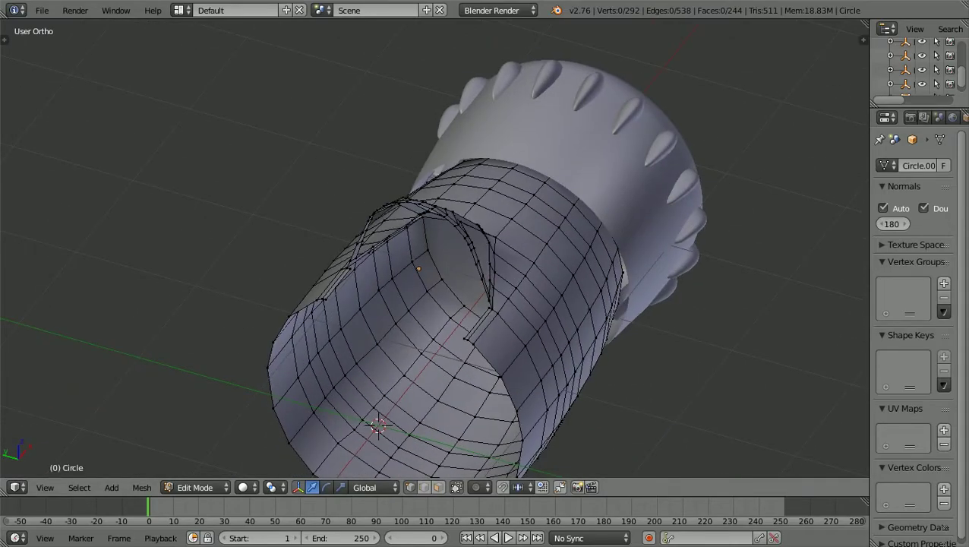
Step: Examine the fuselage's open rear end and its interior mesh flow from several angles
shift+scroll(435, 249, down, 9)
scroll(434, 248, up, 3)
scroll(434, 248, down, 2)
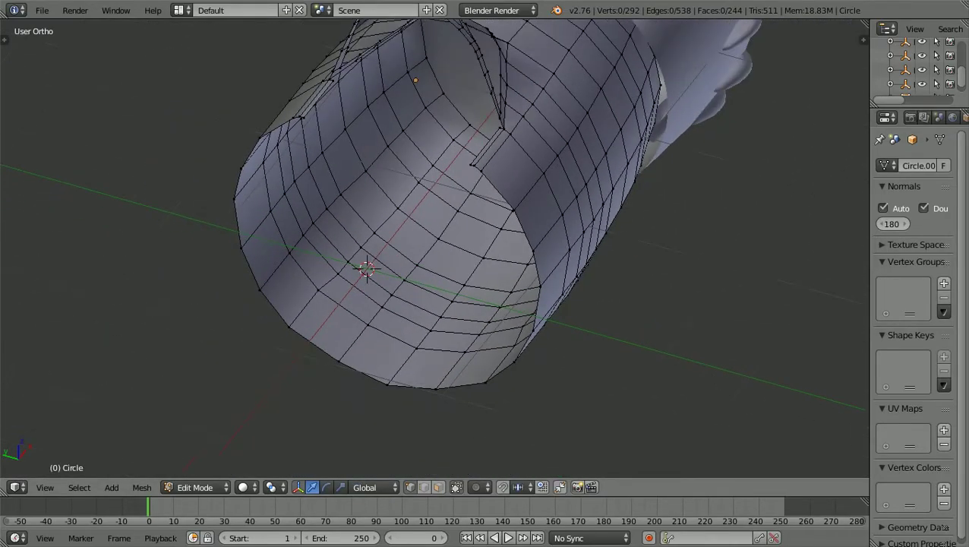
scroll(435, 248, down, 2)
middle_drag(326, 258, 286, 290)
key(KP_Divide)
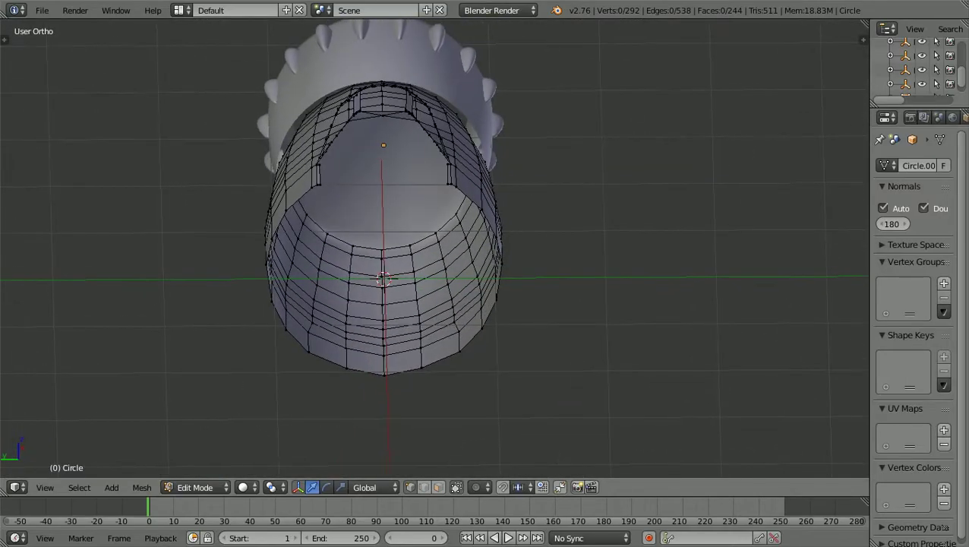
scroll(434, 248, up, 3)
scroll(435, 248, up, 1)
middle_drag(434, 248, 445, 252)
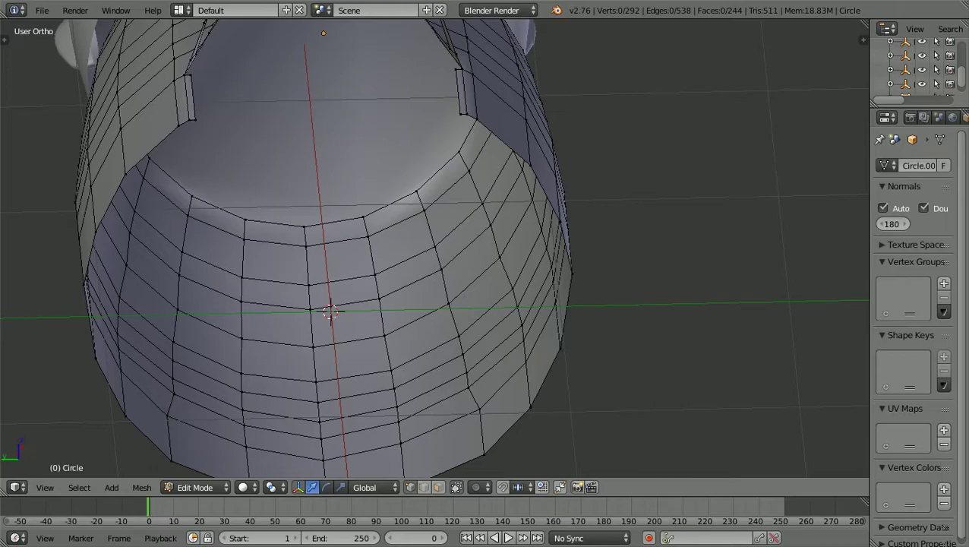
scroll(435, 248, down, 2)
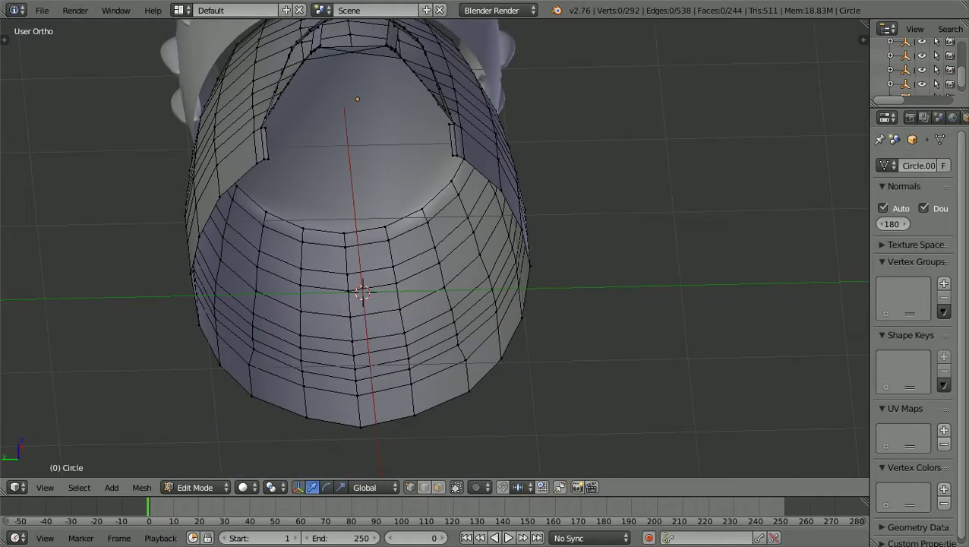
key(KP_Add)
scroll(434, 248, down, 1)
mouse_move(434, 249)
middle_down()
mouse_move(359, 247)
mouse_move(457, 251)
mouse_move(420, 249)
middle_up()
Step: Check the fuselage's surface shading in Object Mode and return to Edit Mode to review the mesh
click(194, 486)
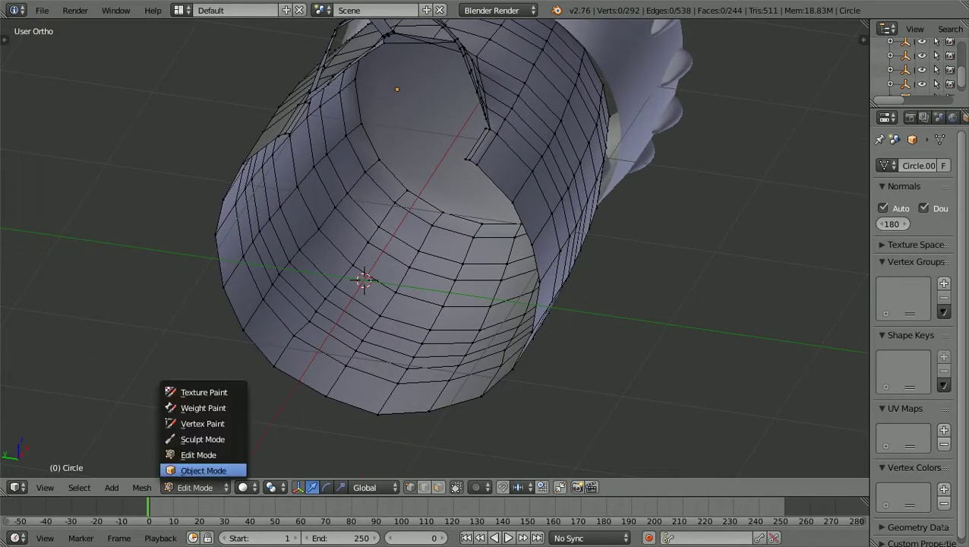
click(194, 469)
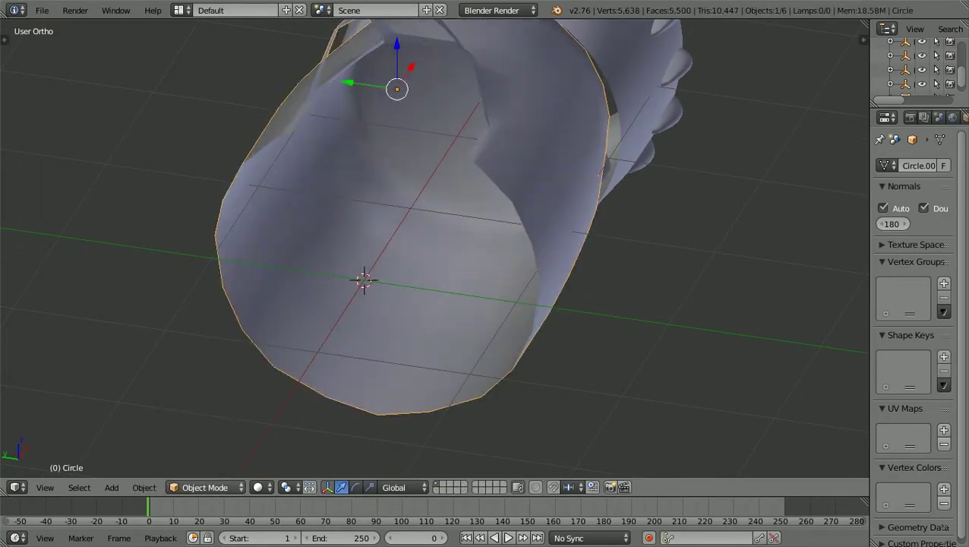
click(205, 487)
click(204, 454)
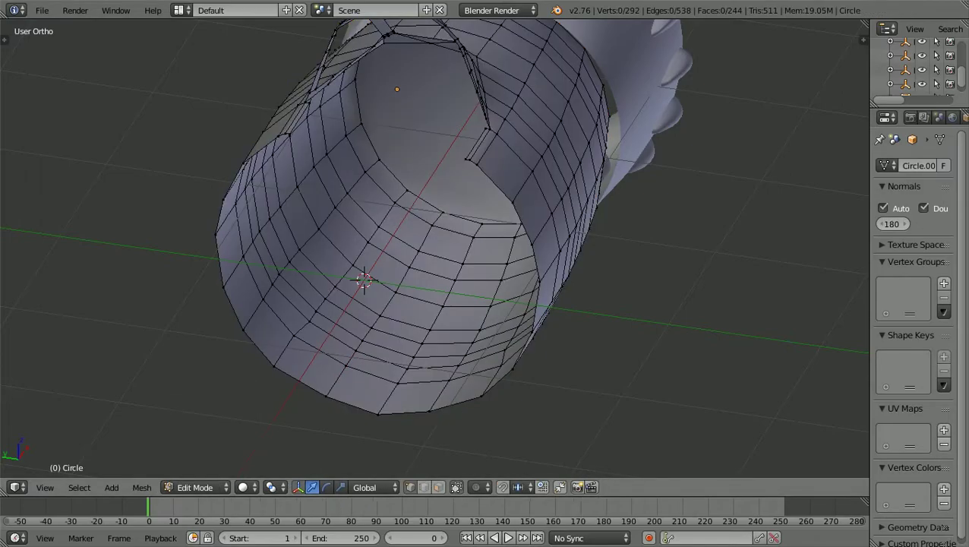
middle_drag(434, 274, 480, 335)
scroll(480, 335, up, 3)
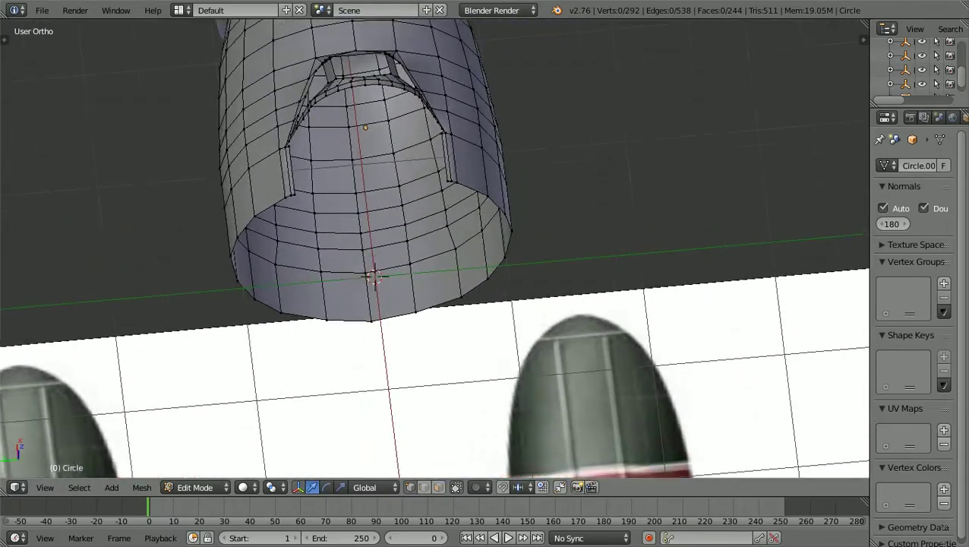
scroll(434, 248, up, 1)
scroll(435, 249, down, 2)
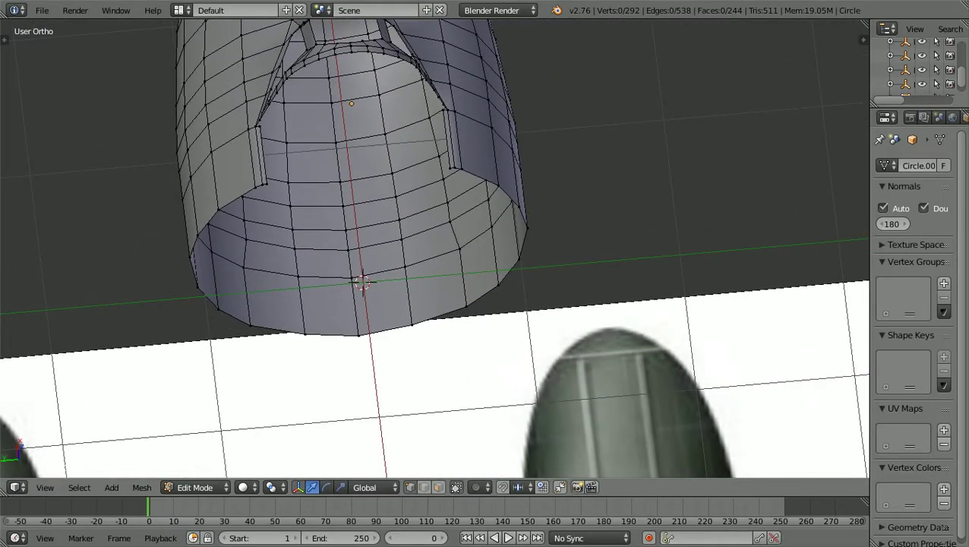
scroll(435, 248, up, 2)
scroll(434, 249, down, 2)
Step: Compare the fuselage's side profile with the reference drawing in the front orthographic view
key(KP_1)
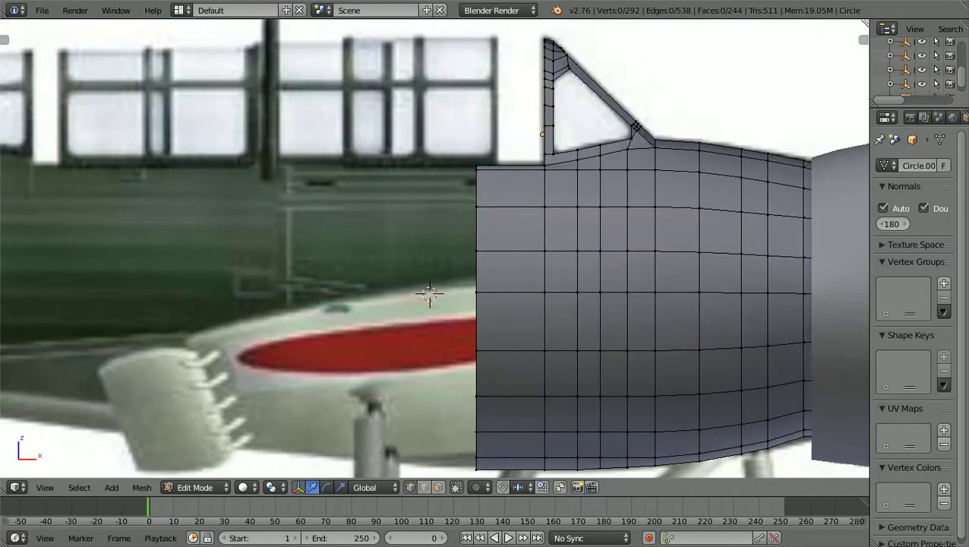
key(KP_Subtract)
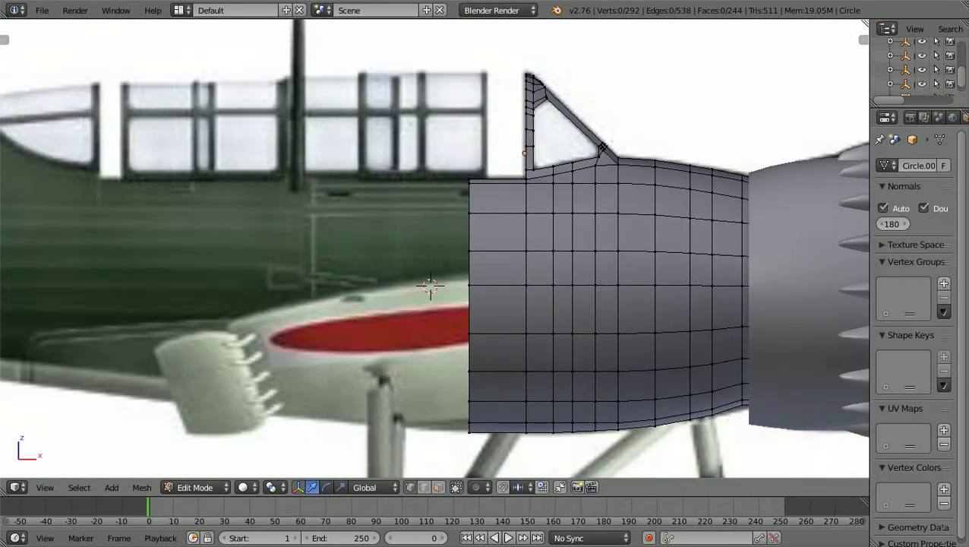
key(KP_Add)
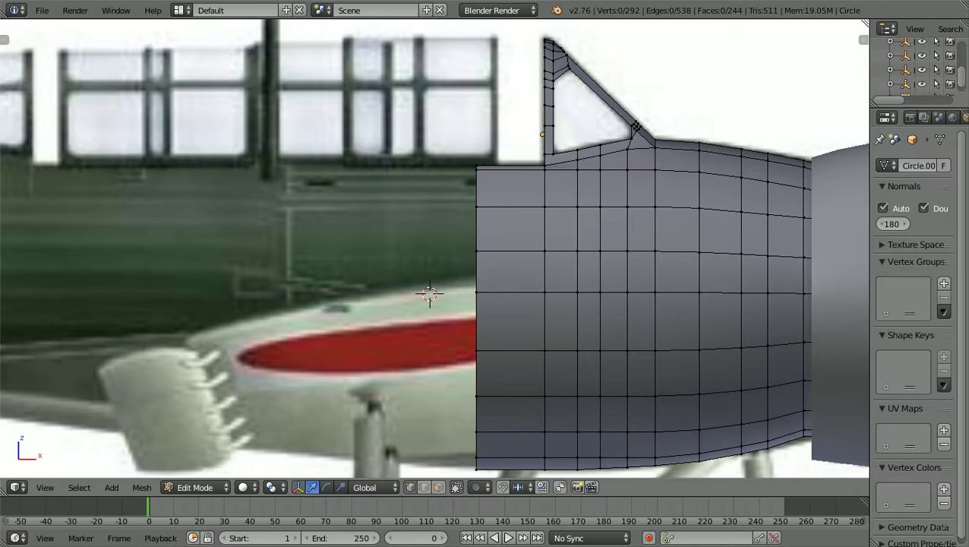
key(KP_Subtract)
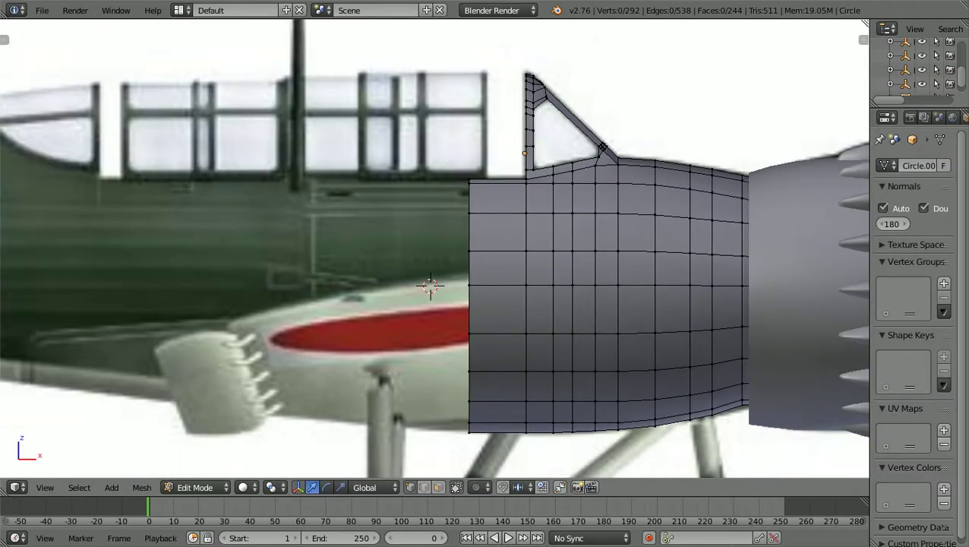
scroll(435, 249, up, 2)
scroll(435, 248, down, 2)
middle_drag(434, 248, 355, 308)
scroll(434, 248, up, 1)
scroll(434, 248, down, 2)
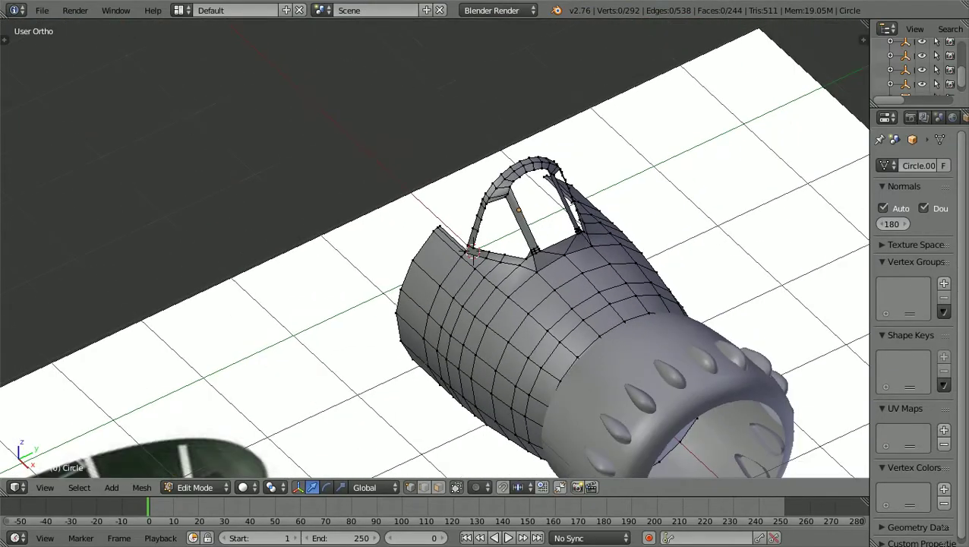
key(KP_1)
key(KP_Add)
key(KP_Add)
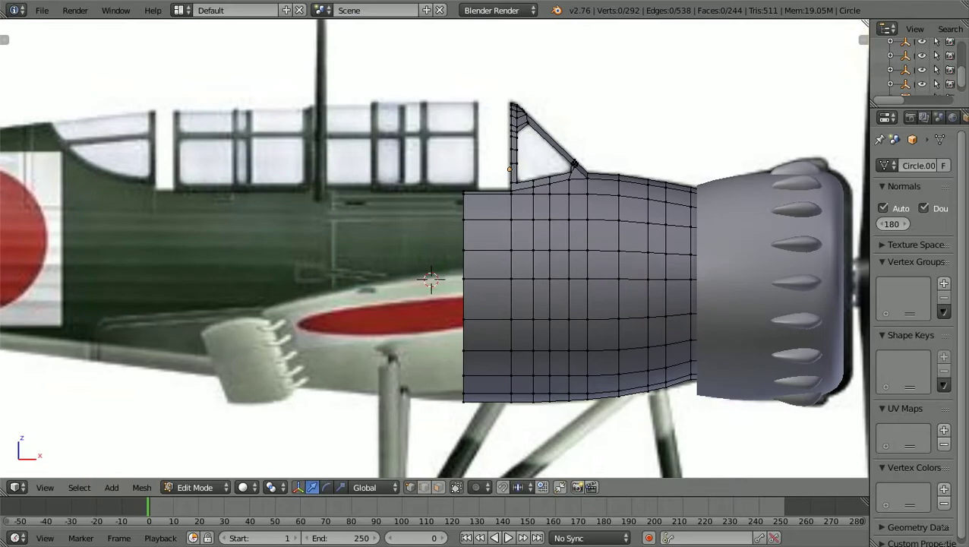
key(KP_Add)
key(KP_Subtract)
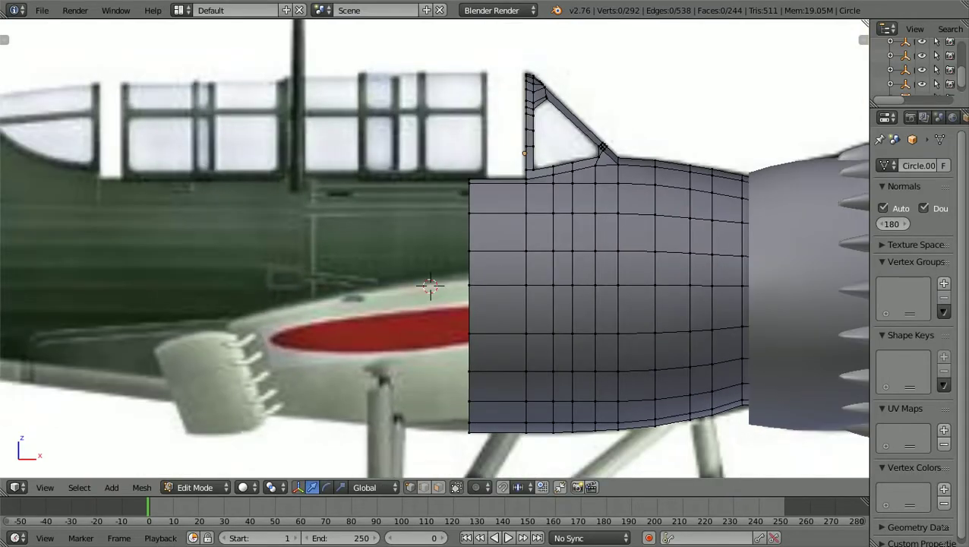
Step: Compare the belly line at the fuselage's rear edge with the side reference drawing in wireframe display
key(z)
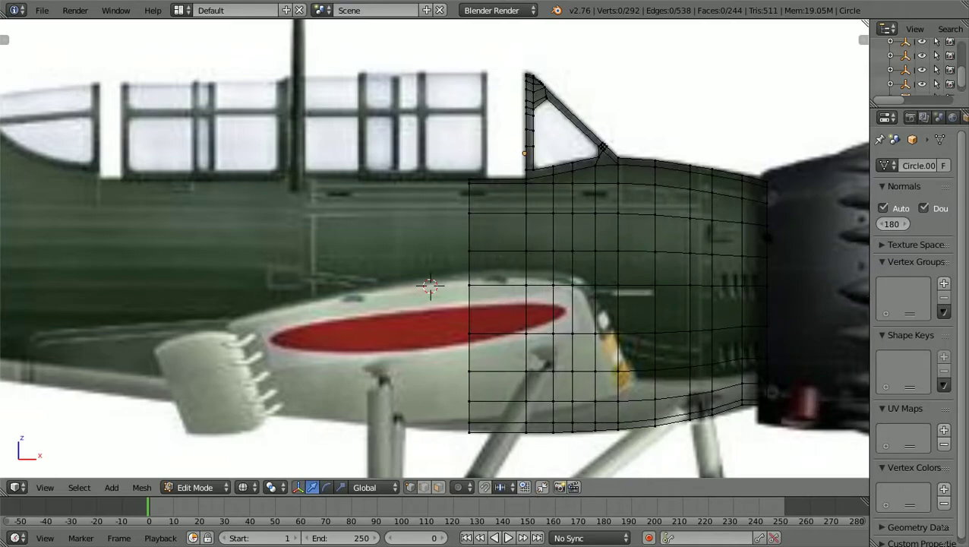
scroll(434, 248, down, 3)
scroll(434, 248, up, 2)
shift+middle_drag(430, 279, 384, 119)
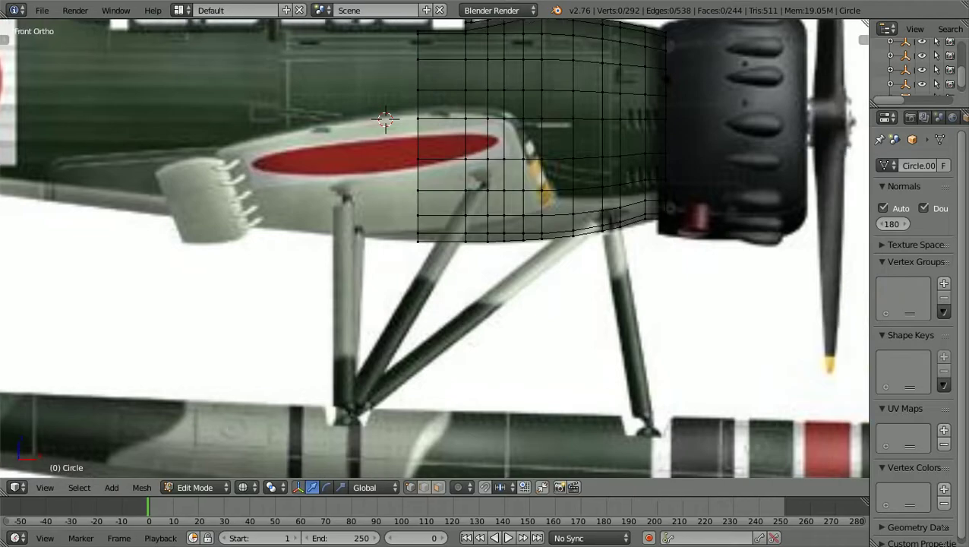
scroll(434, 248, up, 9)
shift+scroll(435, 248, up, 3)
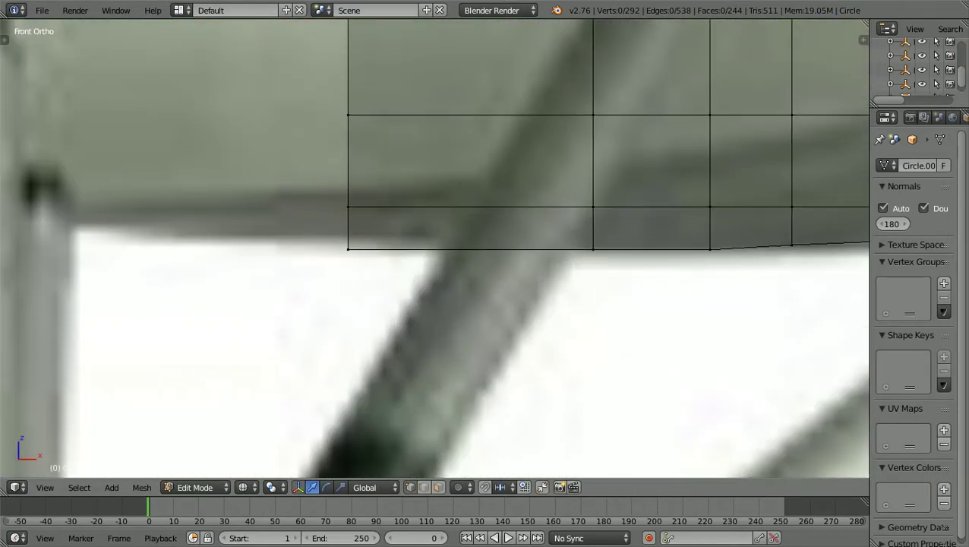
scroll(434, 248, down, 6)
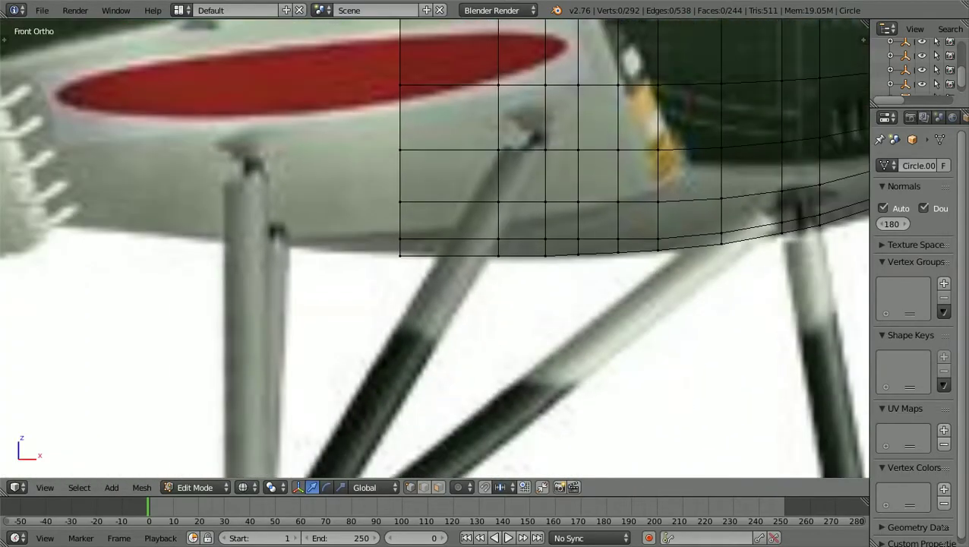
scroll(435, 248, up, 3)
scroll(434, 247, up, 2)
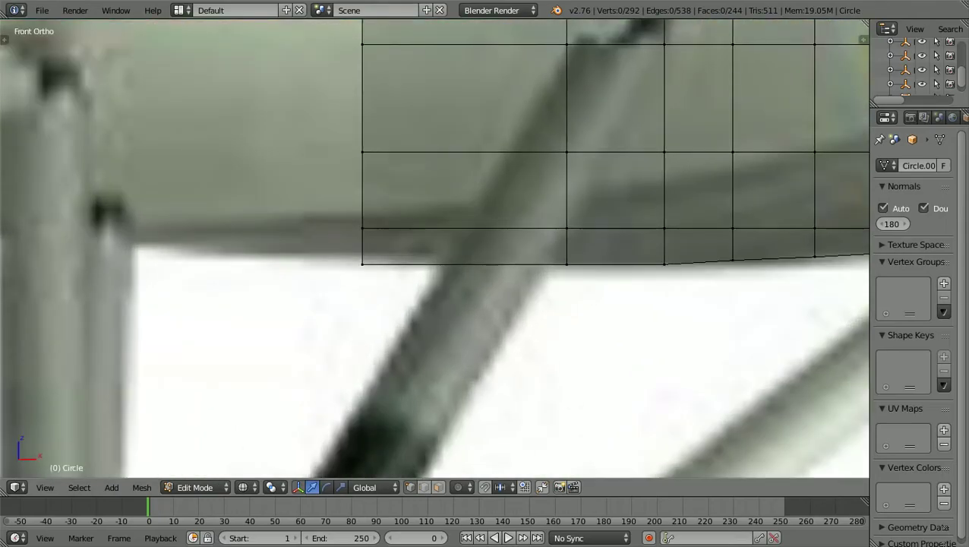
scroll(435, 247, down, 4)
scroll(434, 248, up, 4)
Step: Select the three lowest vertices on the fuselage's rear edge
key(b)
drag(351, 240, 366, 282)
drag(378, 189, 379, 189)
scroll(379, 190, down, 2)
middle_drag(379, 190, 506, 227)
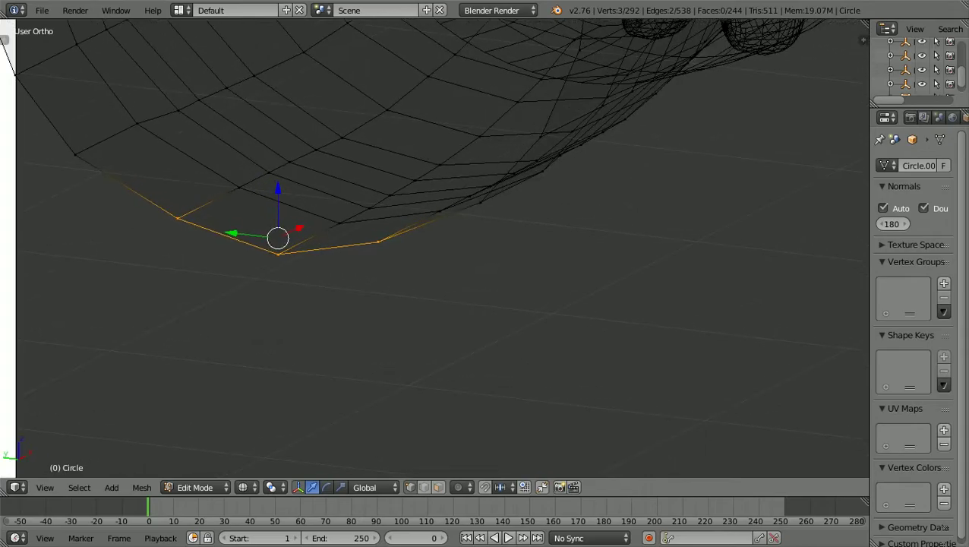
Step: Raise the three selected belly vertices about 0.02 along Z in the front view to follow the reference's lower outline
key(KP_1)
scroll(435, 246, up, 8)
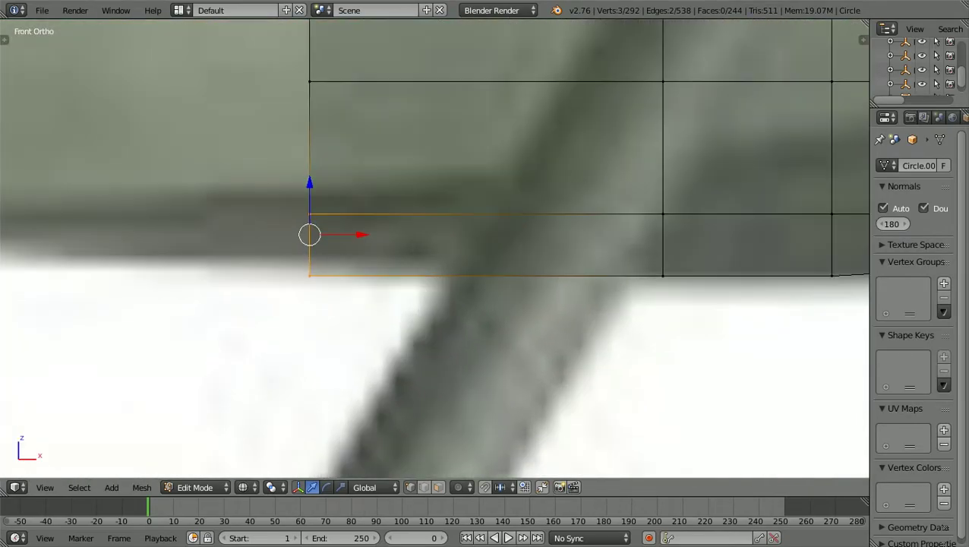
scroll(435, 247, down, 2)
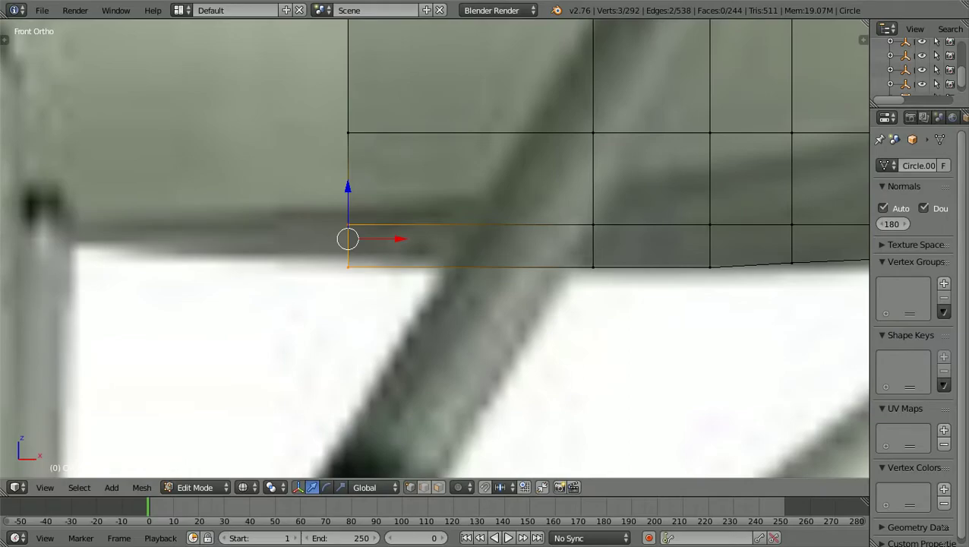
key(g)
key(z)
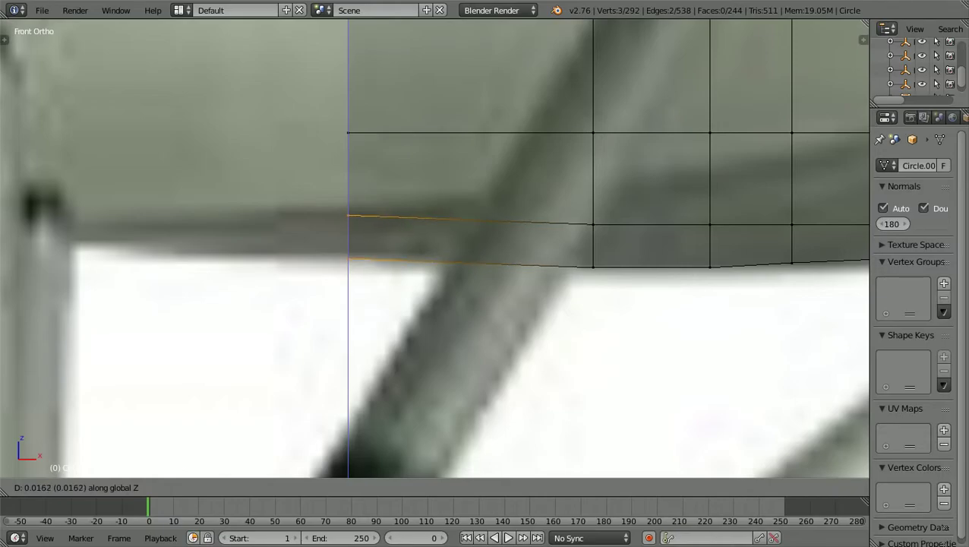
click(374, 110)
scroll(374, 110, down, 8)
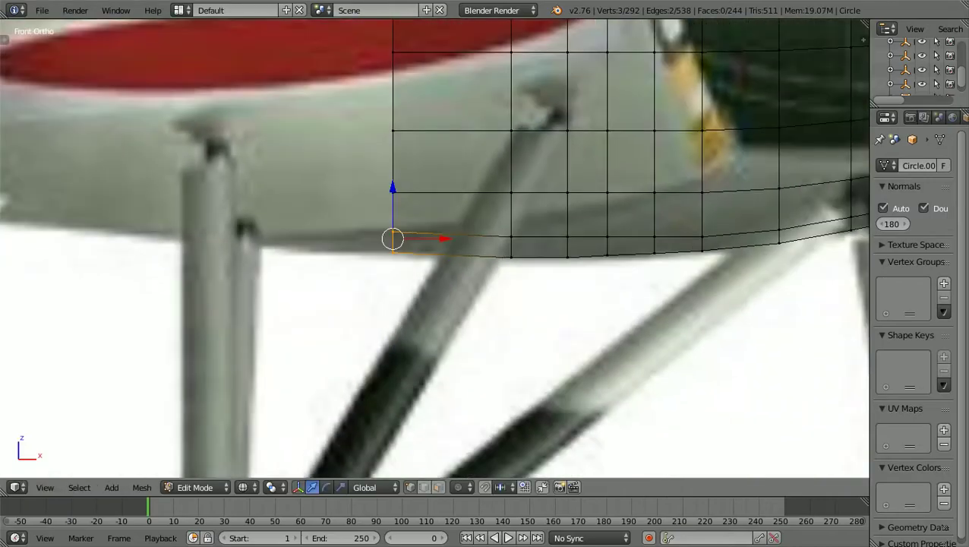
scroll(348, 43, up, 8)
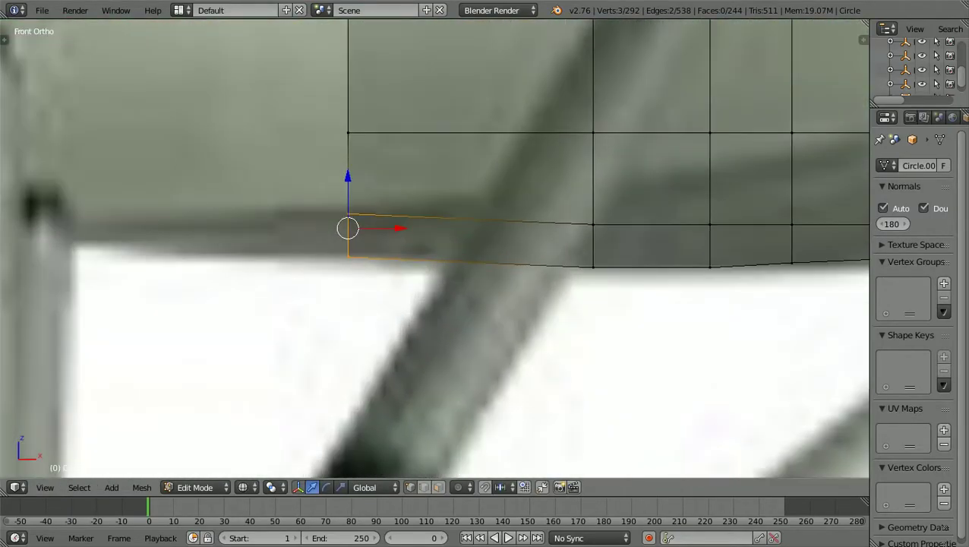
key(g)
key(z)
click(349, 237)
Step: Inspect the adjusted belly vertices at the fuselage's rear edge in perspective with solid display
scroll(349, 236, down, 3)
middle_drag(350, 237, 433, 278)
scroll(433, 278, down, 3)
scroll(434, 248, down, 3)
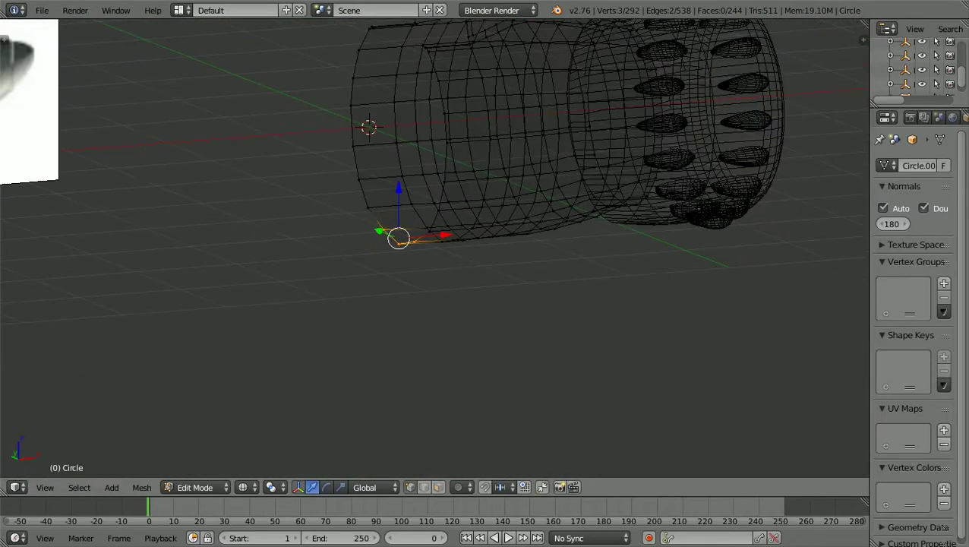
key(z)
scroll(434, 248, up, 2)
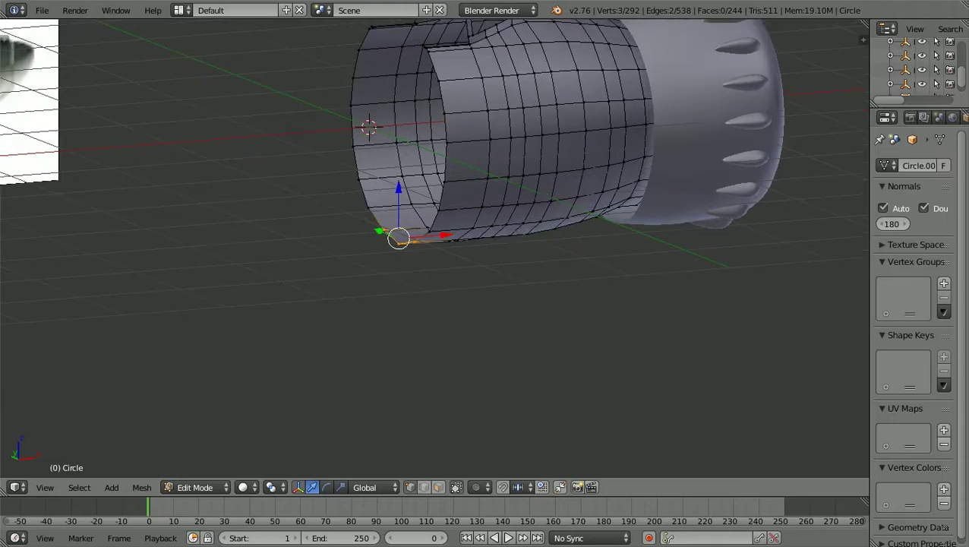
Step: Deselect the vertices, switch to Object Mode and compare the fuselage's solid outline with the side reference drawing in front view
key(a)
scroll(434, 248, up, 4)
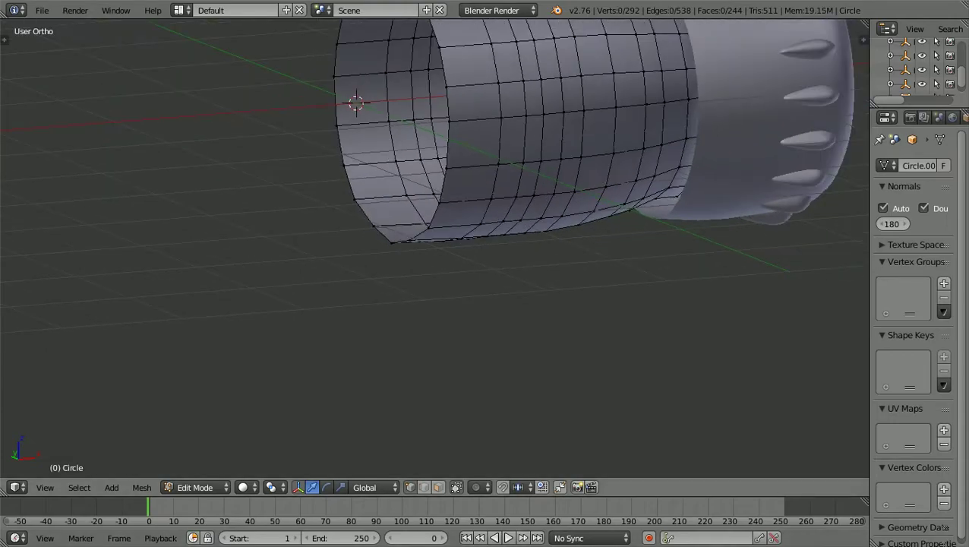
click(196, 486)
click(201, 467)
mouse_move(342, 266)
middle_down()
mouse_move(469, 299)
mouse_move(342, 282)
middle_up()
key(KP_1)
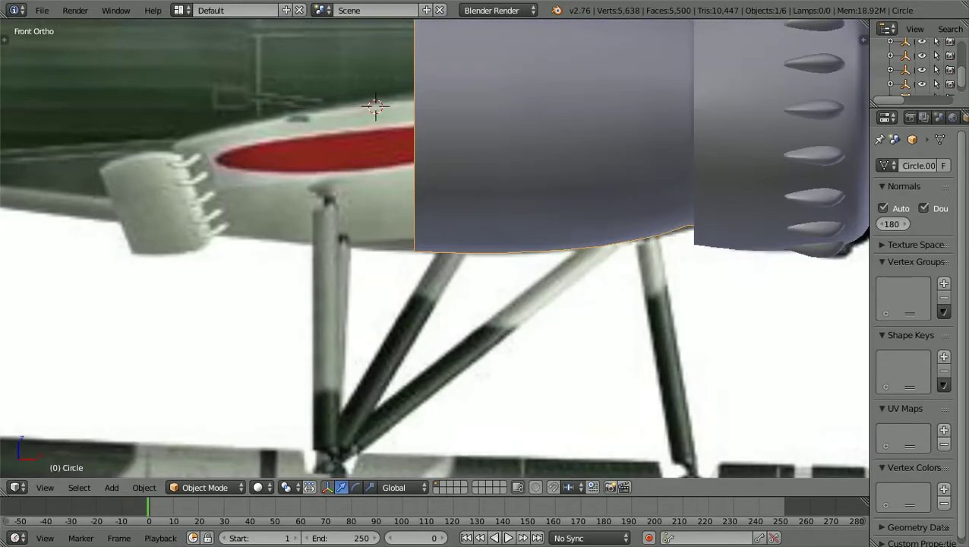
scroll(434, 247, down, 4)
scroll(434, 248, up, 1)
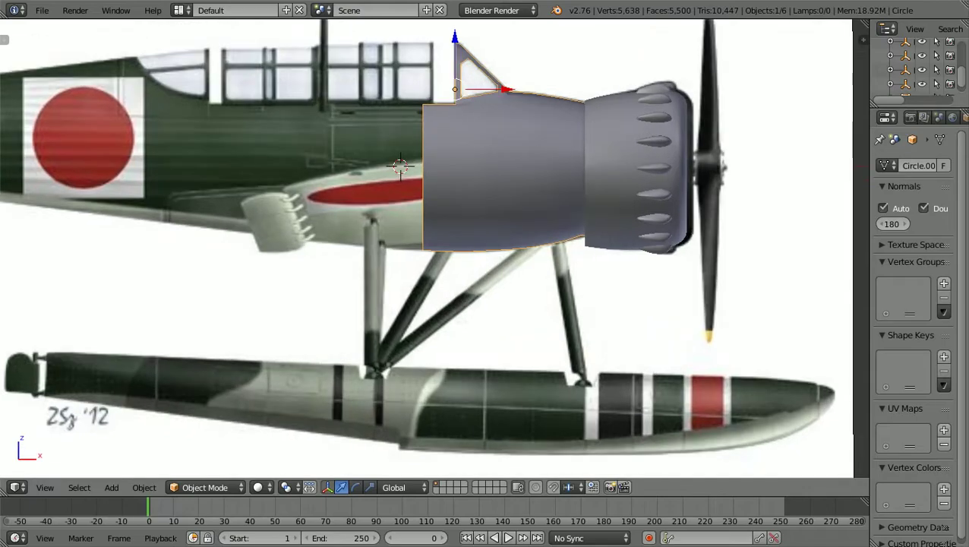
key(a)
scroll(435, 248, up, 1)
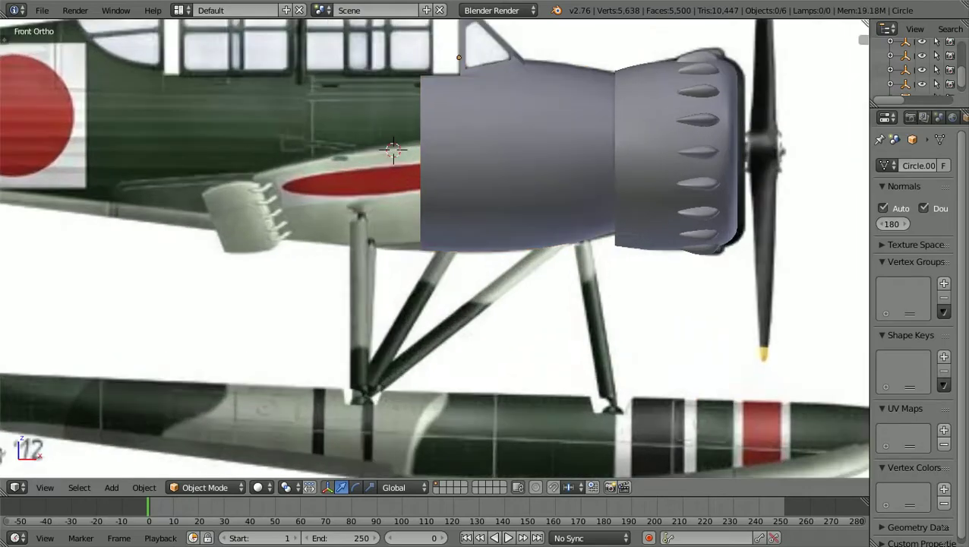
shift+scroll(434, 248, up, 4)
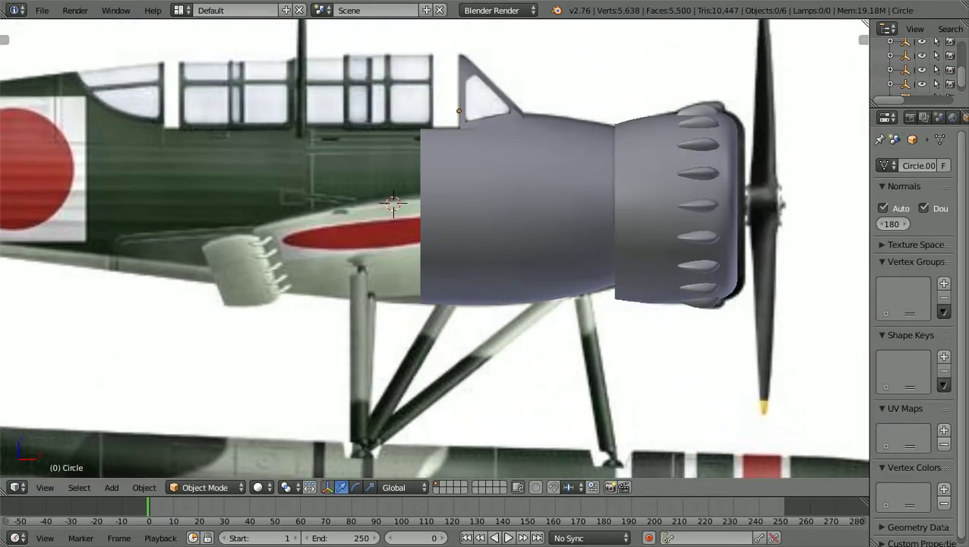
scroll(434, 247, up, 1)
shift+scroll(434, 247, up, 3)
scroll(434, 247, down, 3)
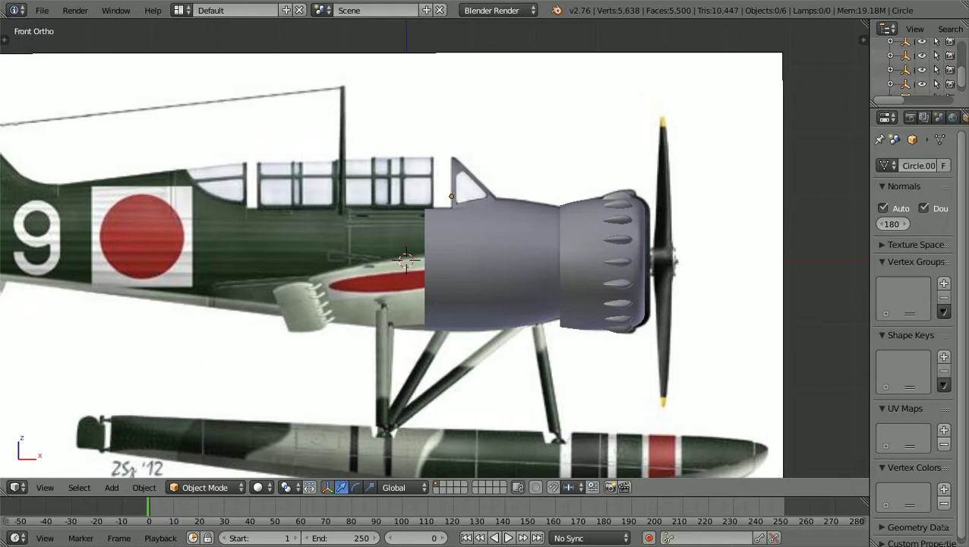
Step: Inspect the fuselage's open rear end in perspective and check its rear edge against the side reference drawing
middle_drag(434, 249, 493, 264)
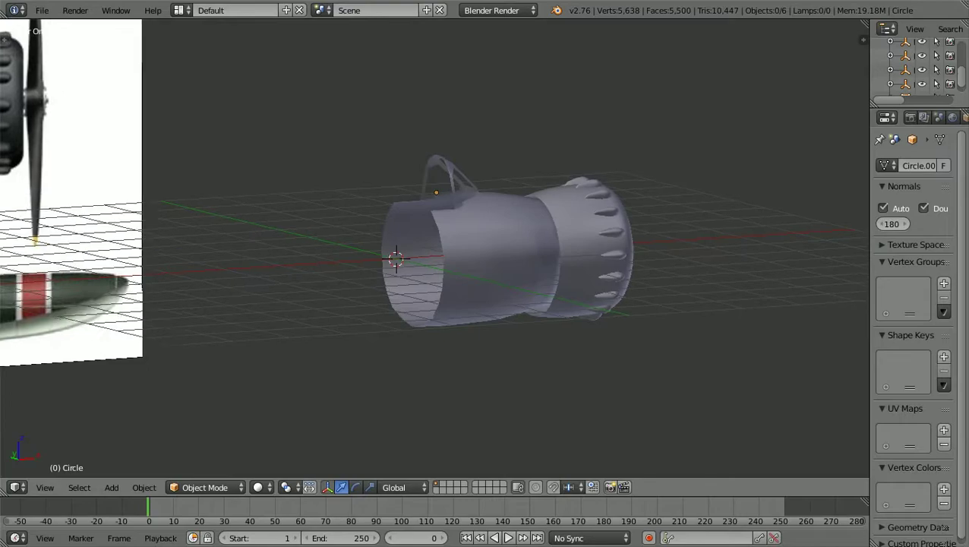
scroll(493, 264, up, 5)
scroll(433, 250, down, 2)
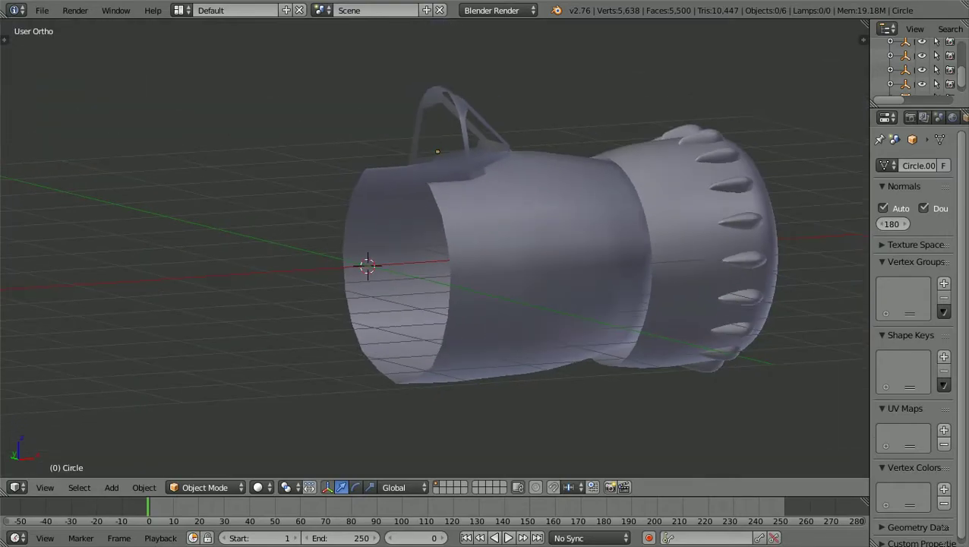
key(KP_1)
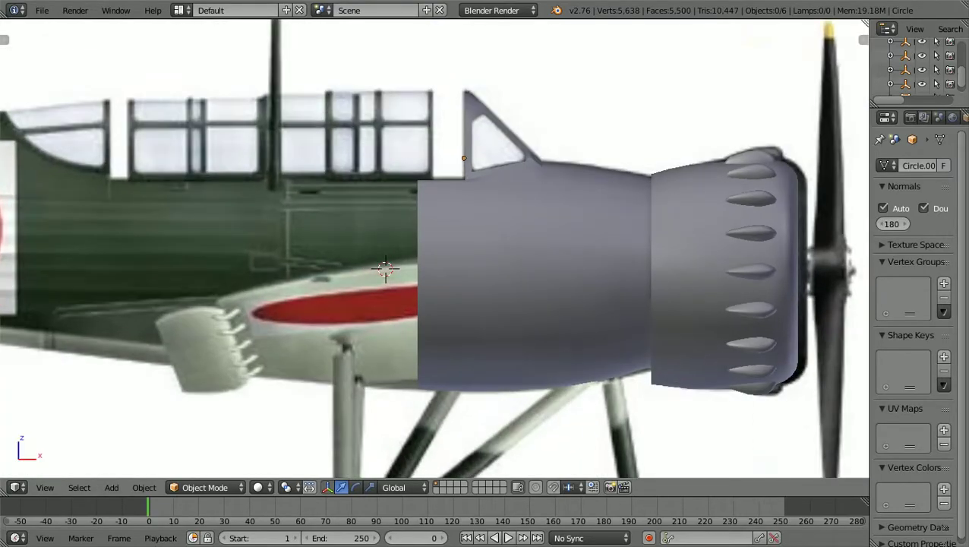
scroll(385, 269, down, 1)
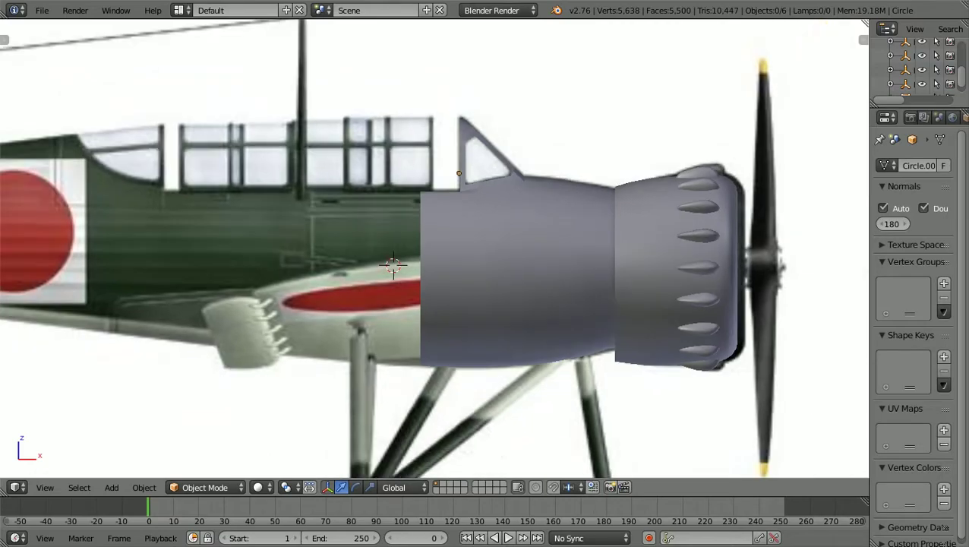
scroll(434, 248, up, 1)
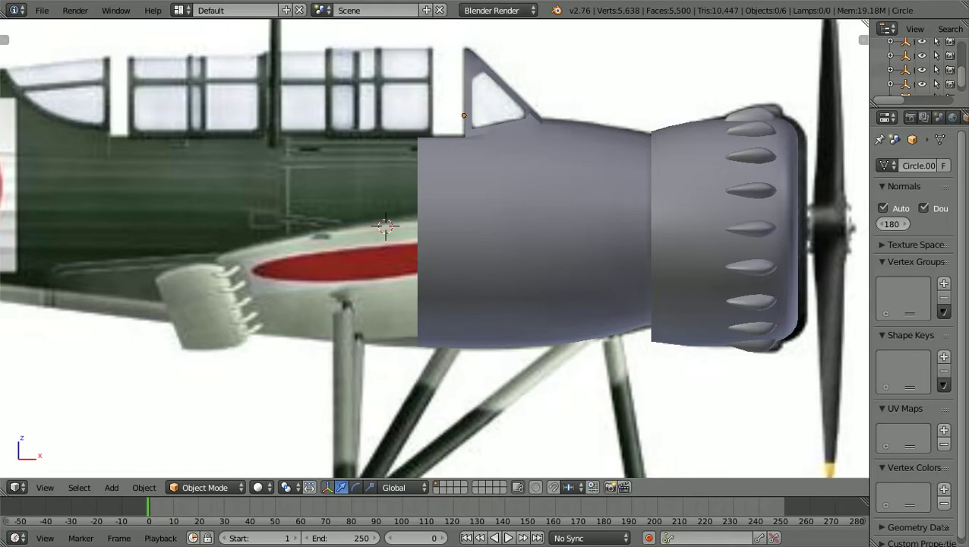
scroll(385, 226, up, 3)
scroll(372, 217, down, 1)
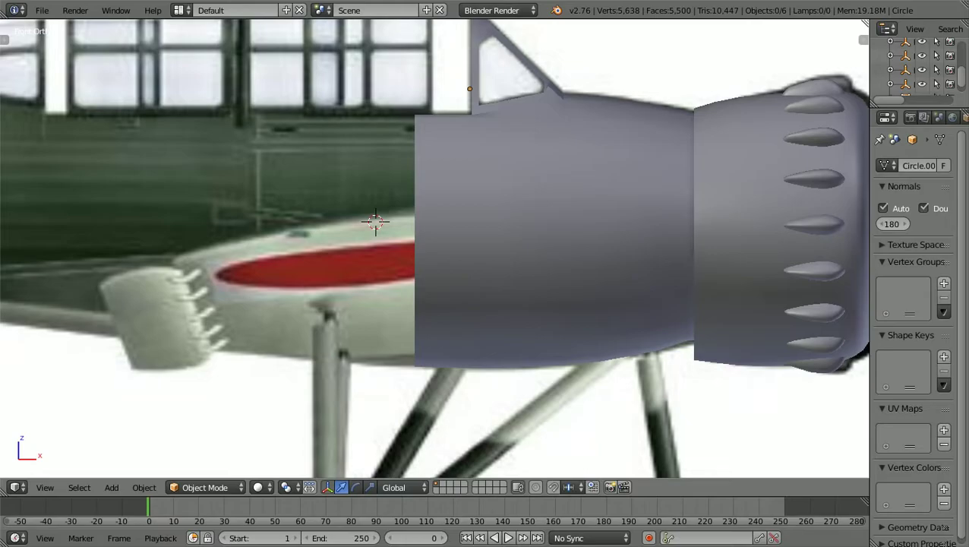
Step: Examine the cowling, fuselage cross-section and windshield frame from the nose, and return to the front view of the side reference
scroll(434, 248, down, 1)
middle_drag(434, 248, 310, 229)
scroll(435, 248, up, 4)
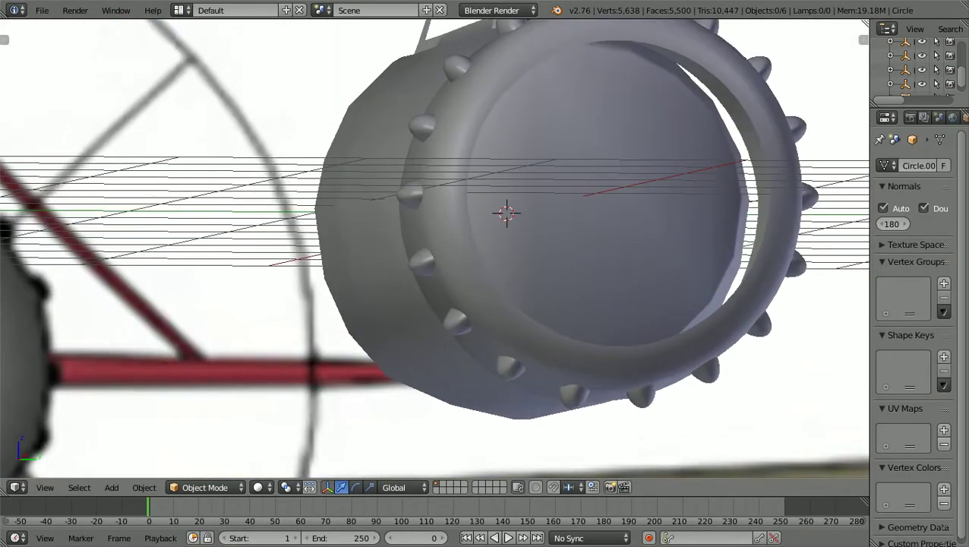
scroll(435, 247, down, 2)
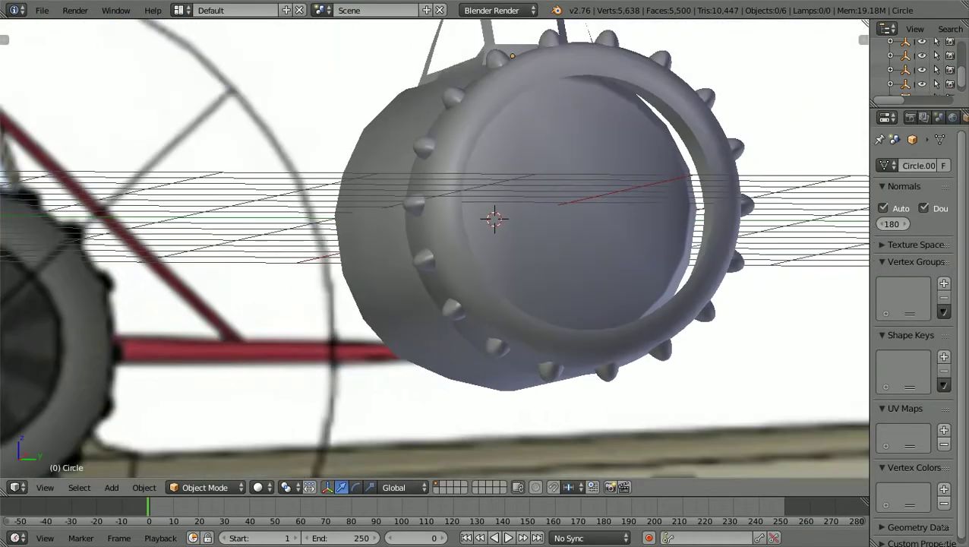
middle_drag(435, 248, 472, 216)
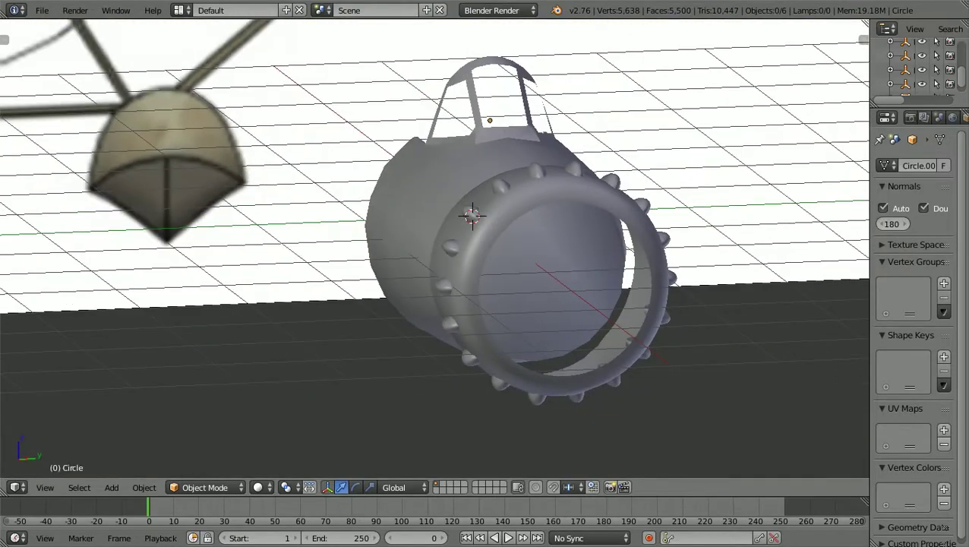
scroll(434, 248, up, 2)
scroll(434, 249, down, 2)
middle_drag(435, 248, 531, 238)
key(KP_1)
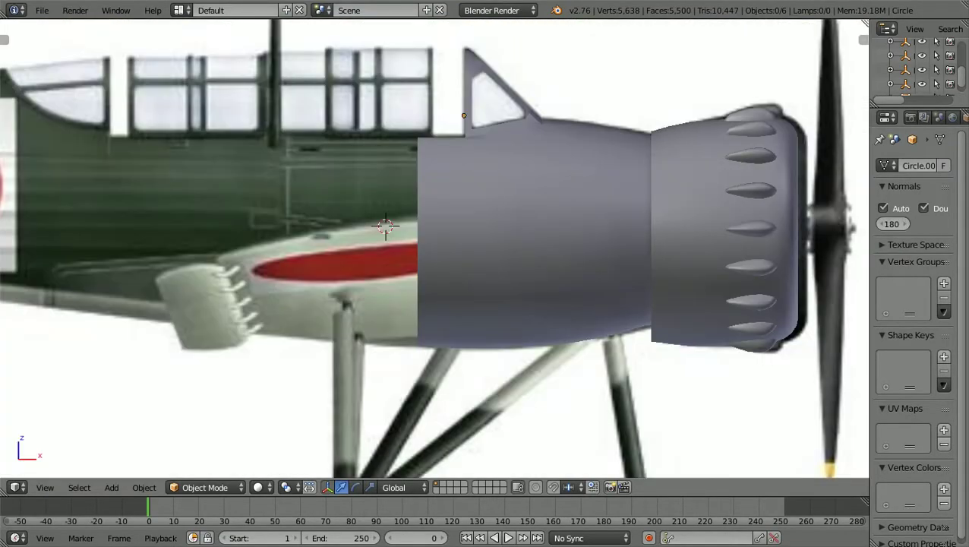
scroll(363, 216, up, 2)
scroll(363, 217, down, 1)
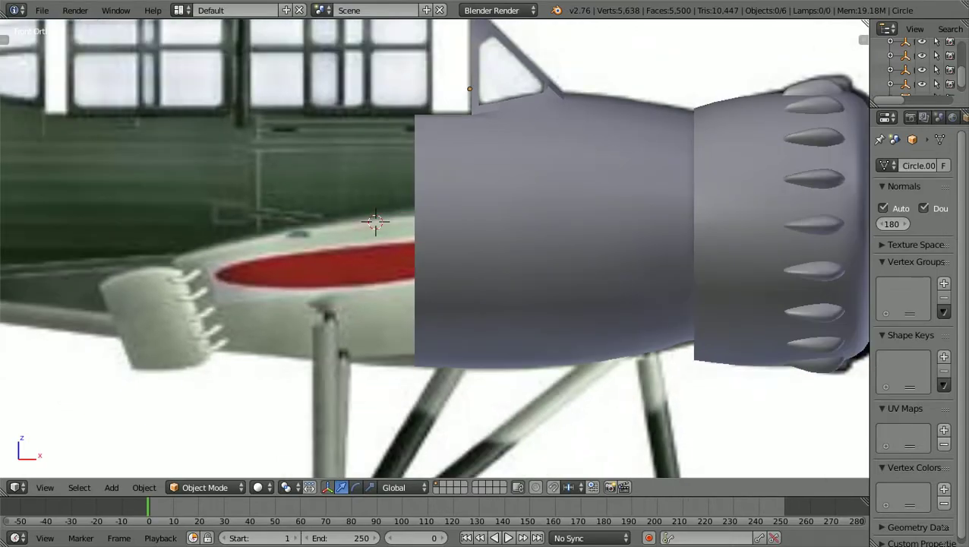
Step: Put the fuselage back into Edit Mode and show it in wireframe over the side reference
click(205, 486)
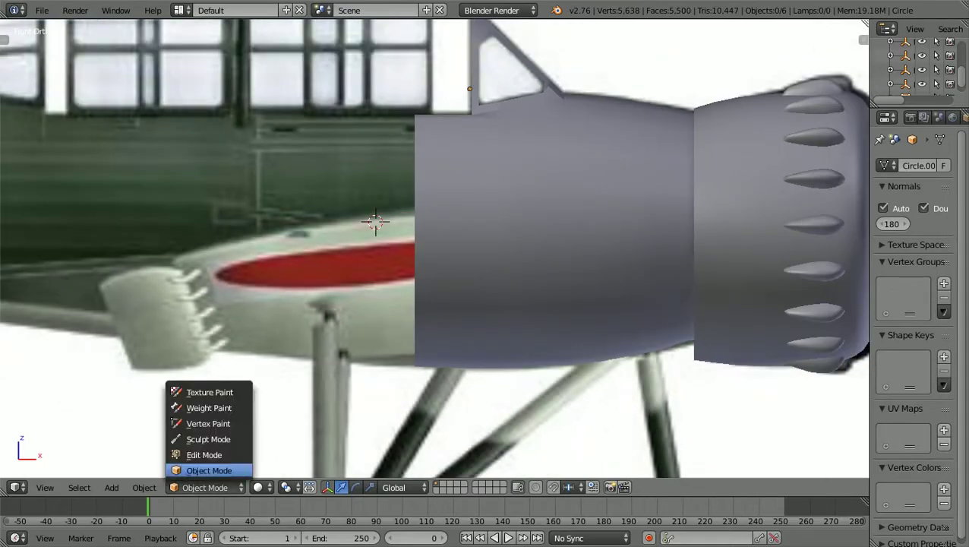
click(217, 451)
scroll(363, 217, up, 1)
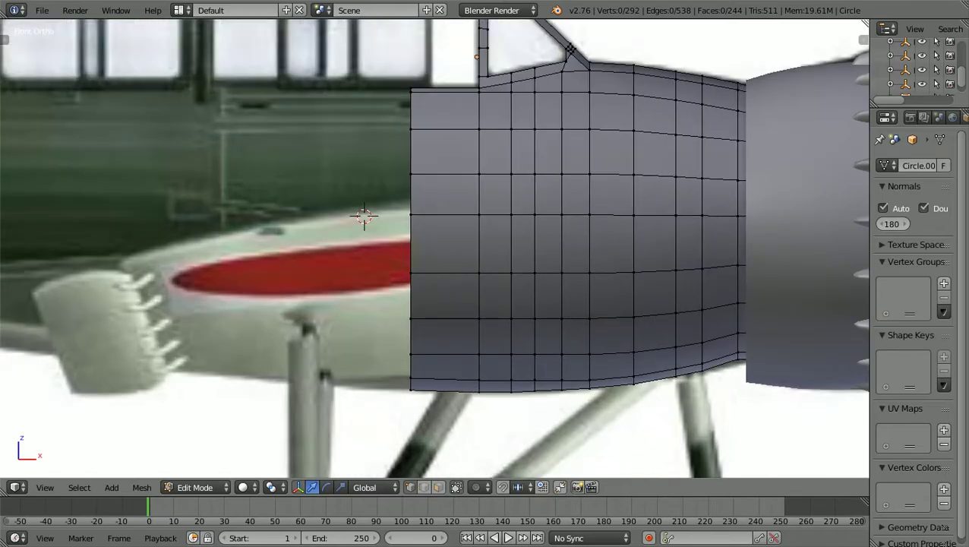
key(z)
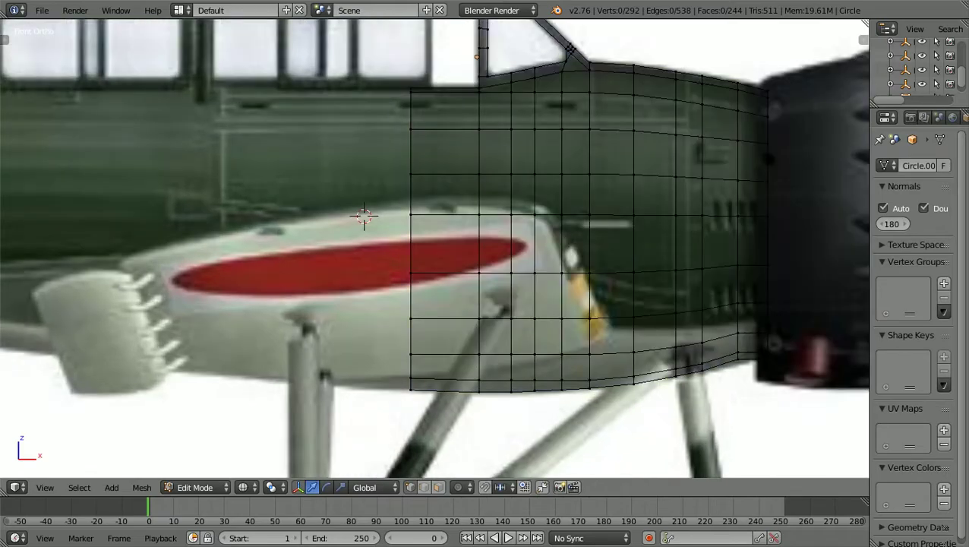
Step: Save the Blender file as E14Y-GLEN9a.blend in D:\Documents
click(42, 10)
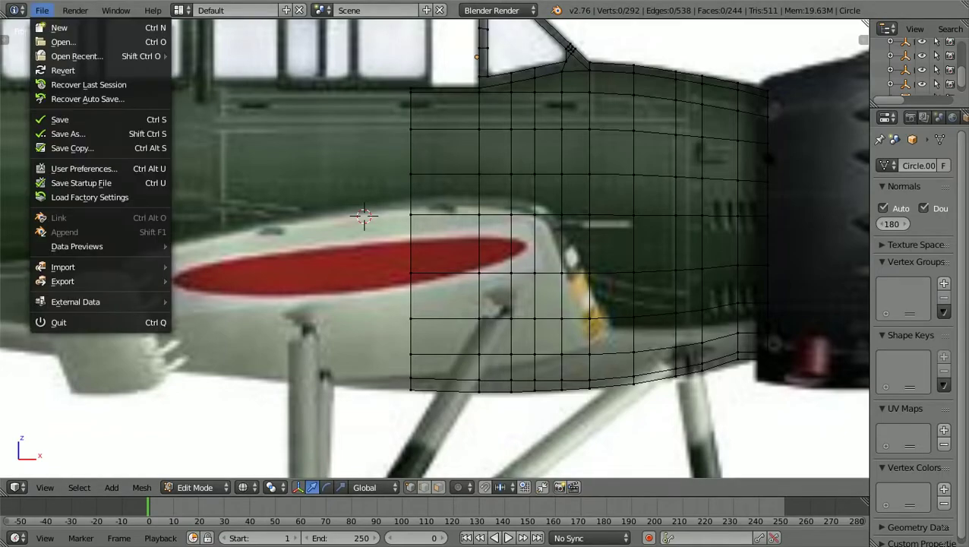
click(68, 134)
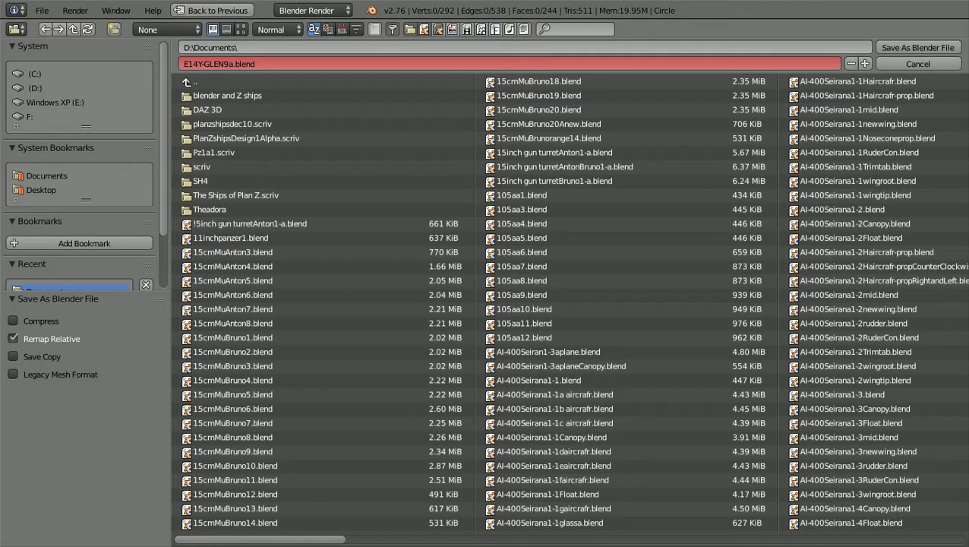
click(917, 47)
Step: Extrude the fuselage's entire rear edge loop about 0.443 rearward along X, and clear the selection
scroll(434, 248, down, 3)
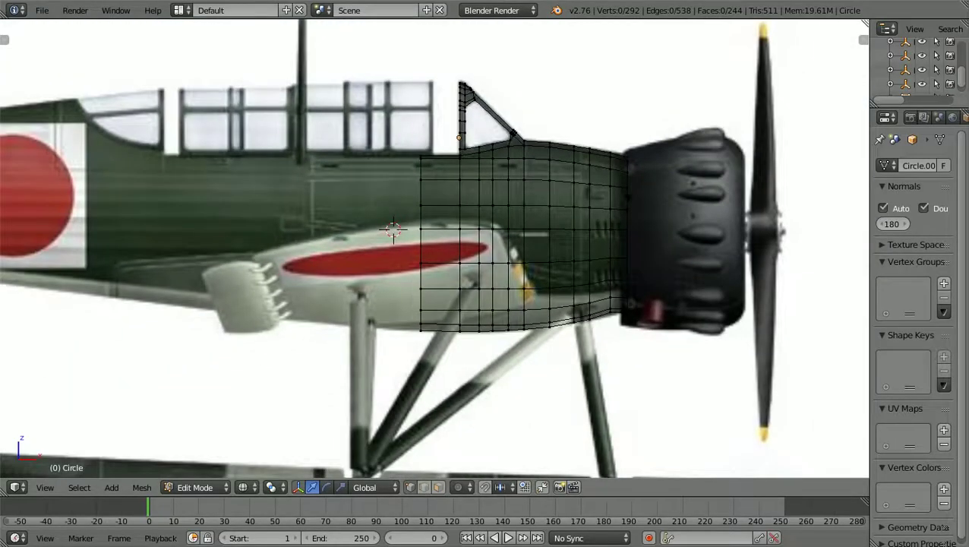
scroll(393, 230, up, 3)
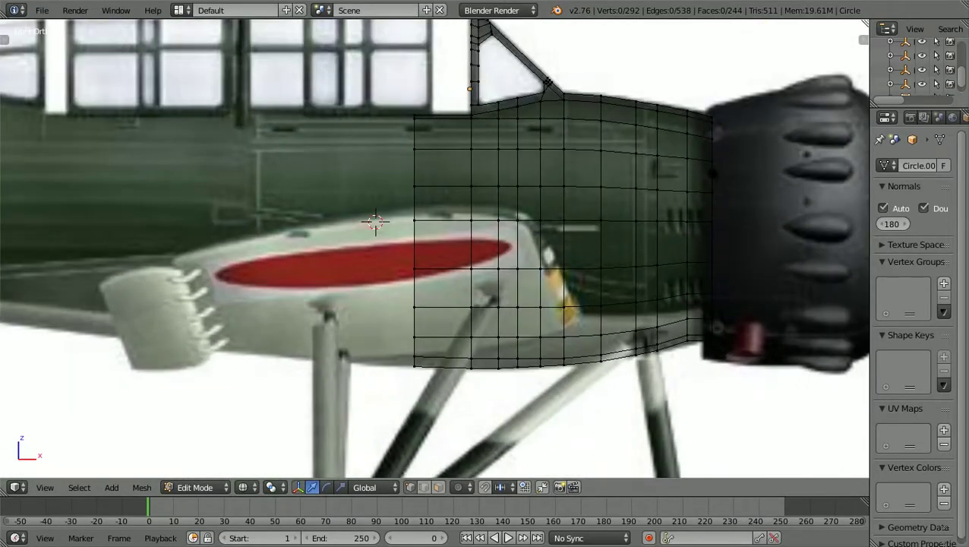
scroll(388, 227, down, 2)
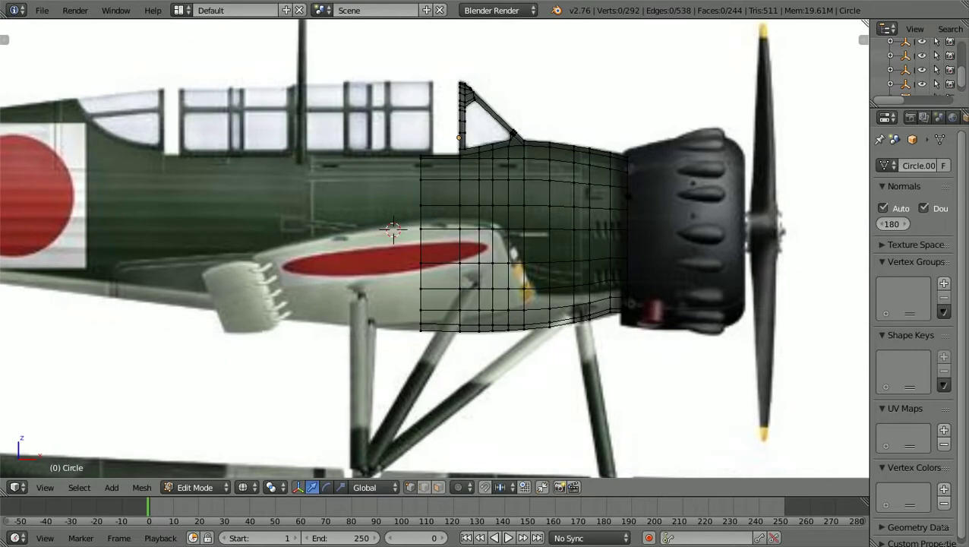
scroll(434, 247, up, 1)
key(b)
drag(404, 378, 428, 129)
scroll(427, 129, up, 2)
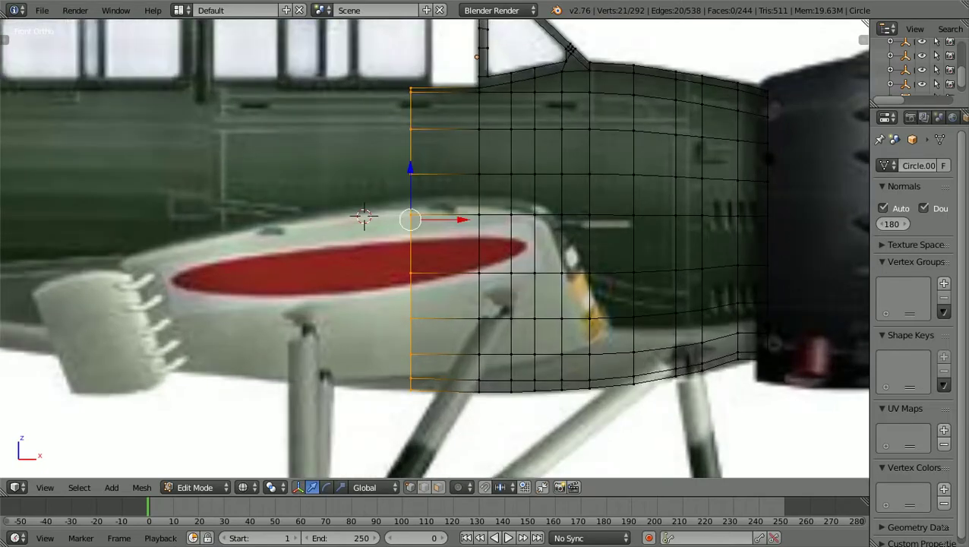
key(e)
key(x)
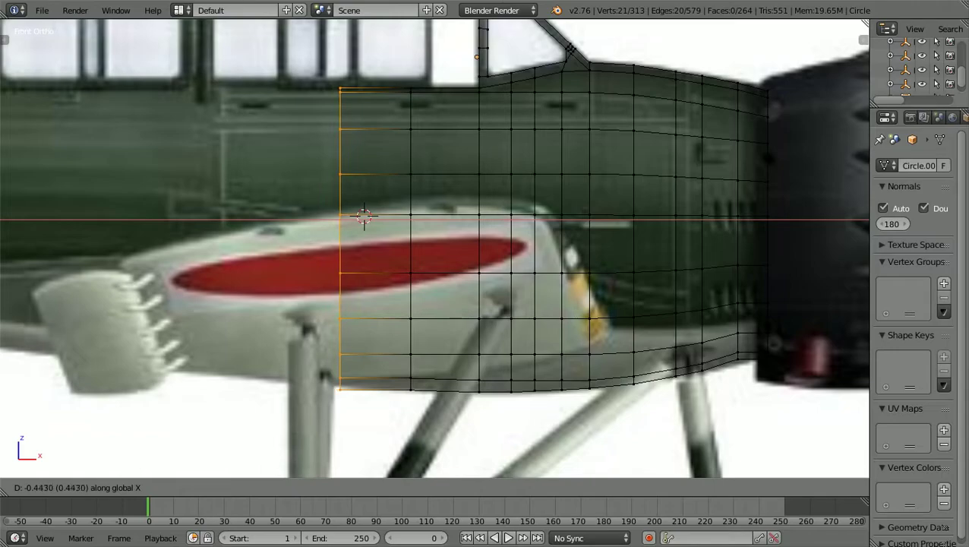
click(363, 216)
scroll(393, 232, down, 3)
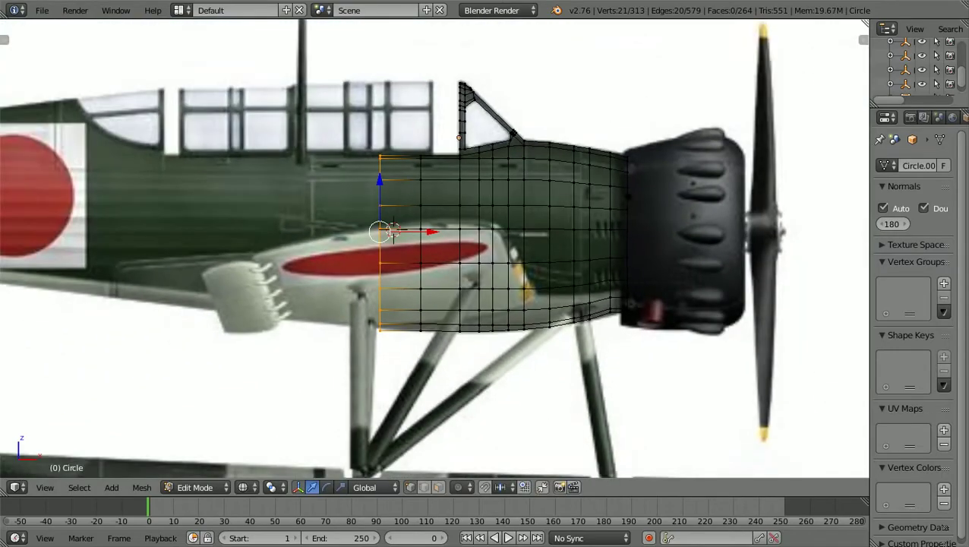
scroll(394, 232, up, 3)
scroll(385, 226, down, 1)
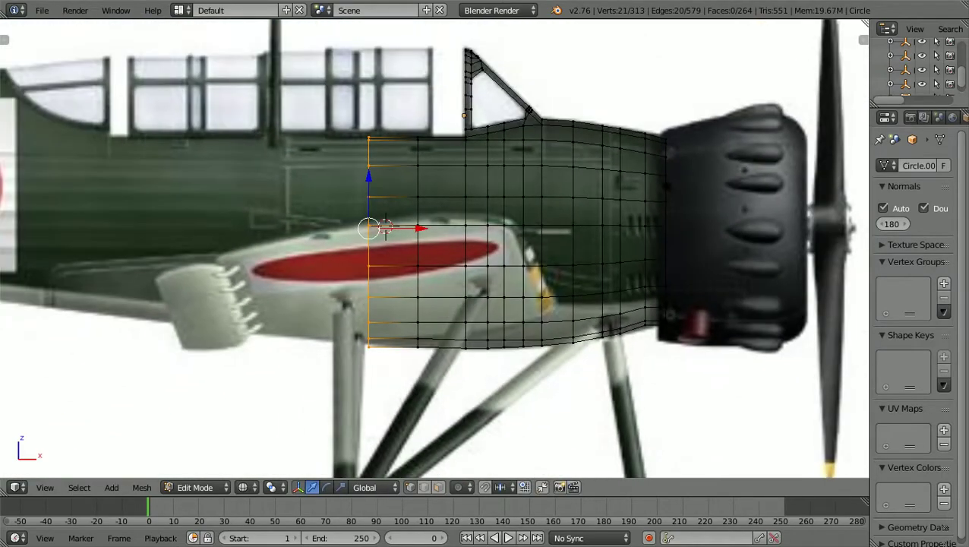
key(a)
click(385, 227)
Step: Raise the three lowest vertices of the new rear edge about 0.025 along Z to follow the reference's belly line
scroll(380, 224, up, 1)
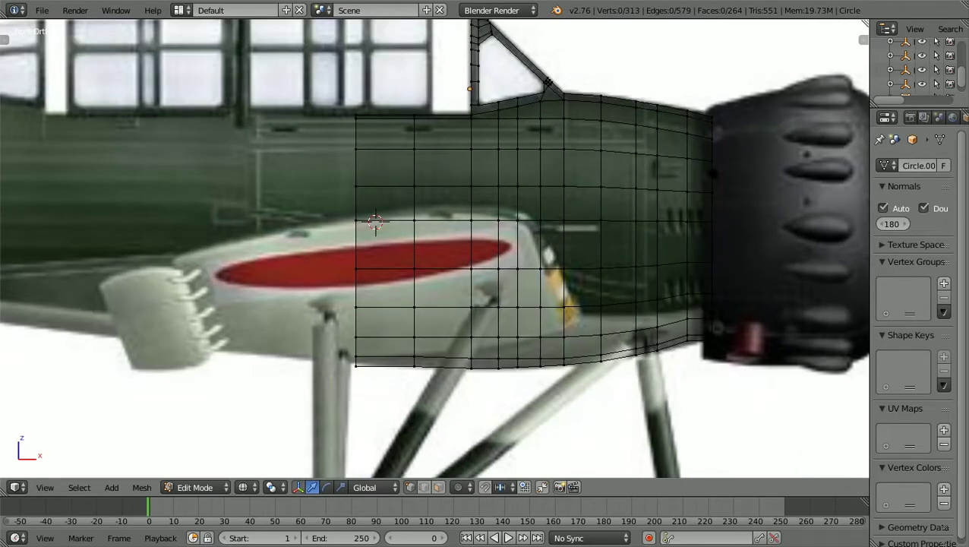
scroll(380, 224, up, 2)
shift+scroll(434, 249, down, 8)
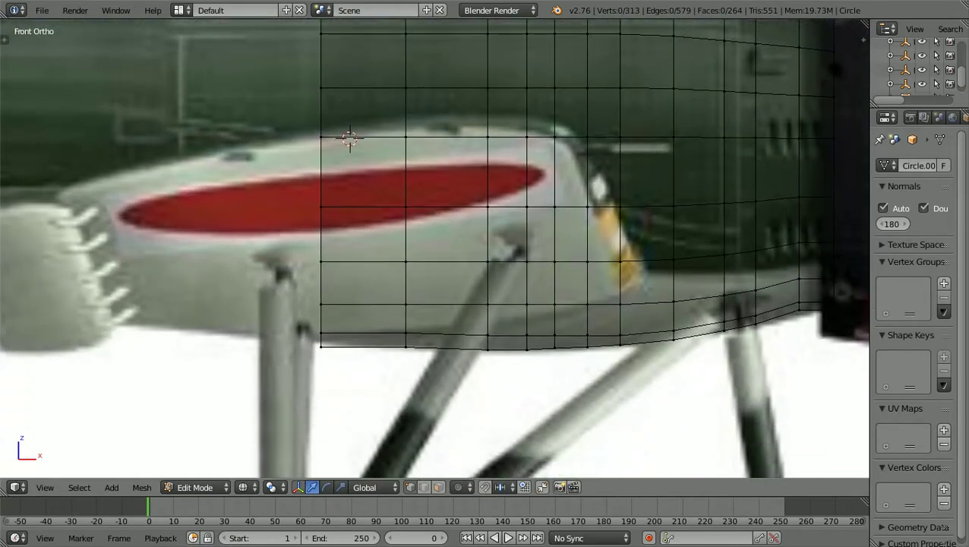
scroll(434, 248, up, 4)
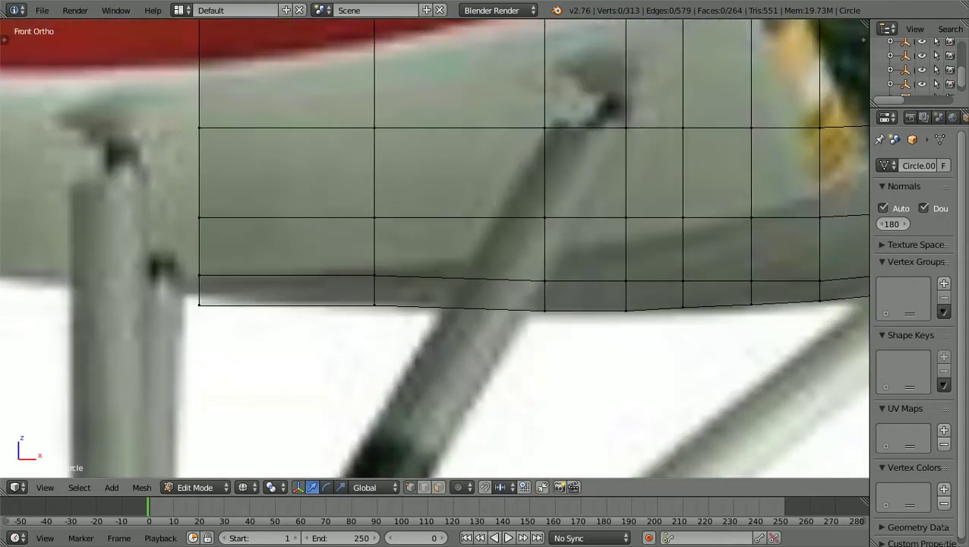
key(b)
drag(207, 338, 155, 264)
key(g)
key(z)
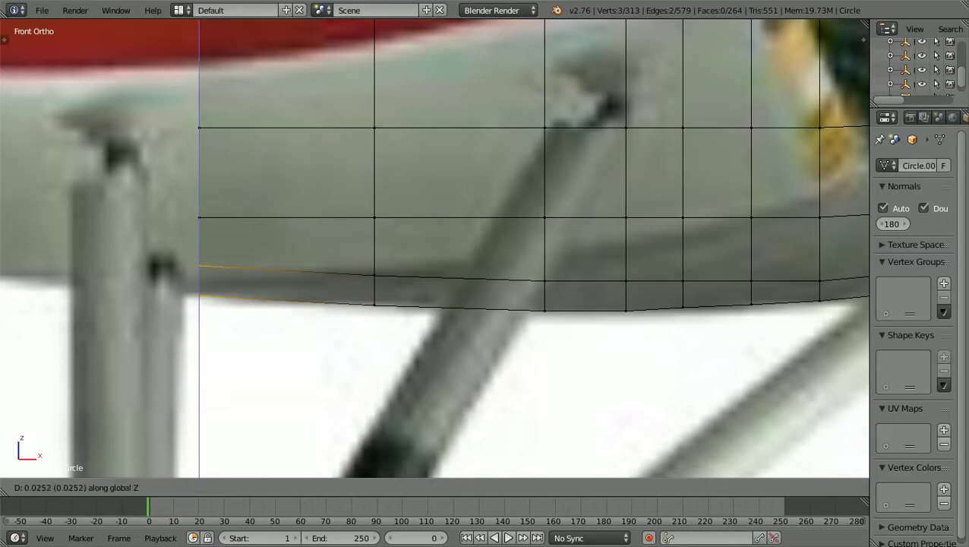
key(Return)
scroll(434, 247, down, 5)
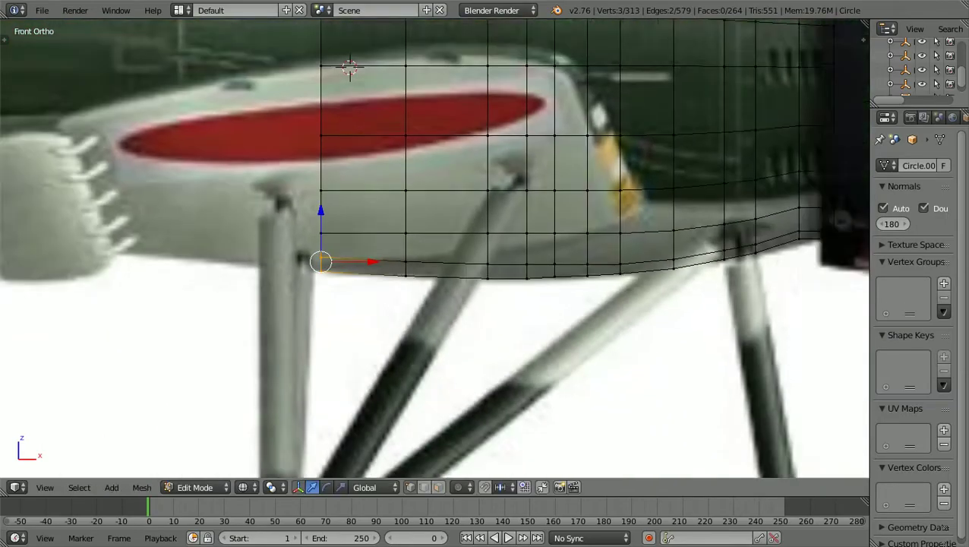
key(a)
scroll(434, 247, down, 3)
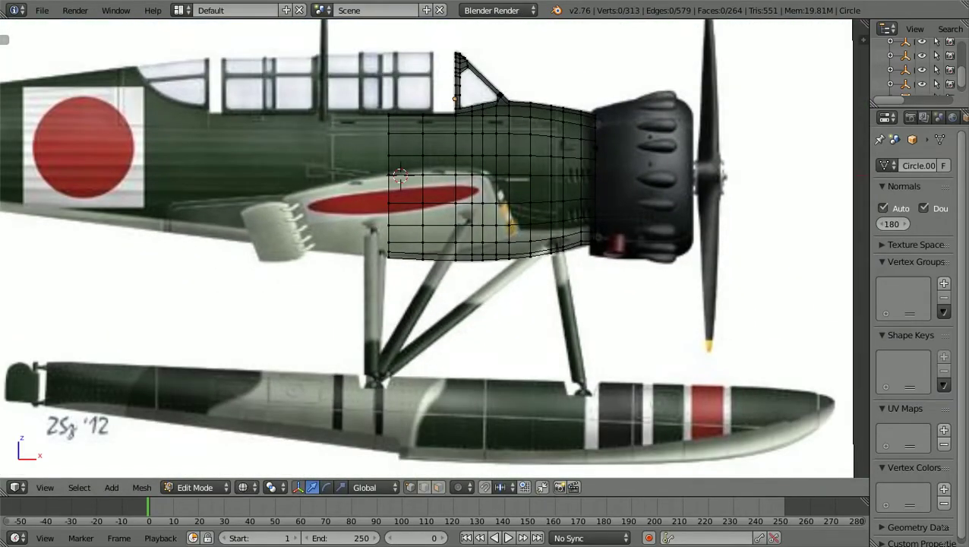
Step: Return the fuselage to Object Mode with solid shading and inspect its open rear end in perspective from behind
click(194, 486)
click(190, 483)
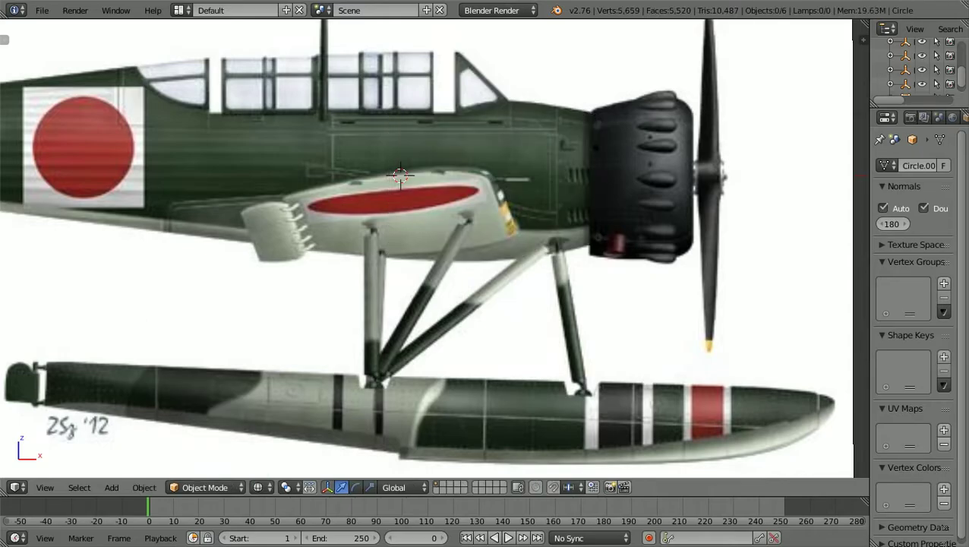
key(z)
scroll(434, 246, down, 1)
mouse_move(434, 247)
middle_down()
mouse_move(517, 273)
mouse_move(459, 245)
mouse_move(507, 237)
middle_up()
middle_drag(522, 203, 566, 246)
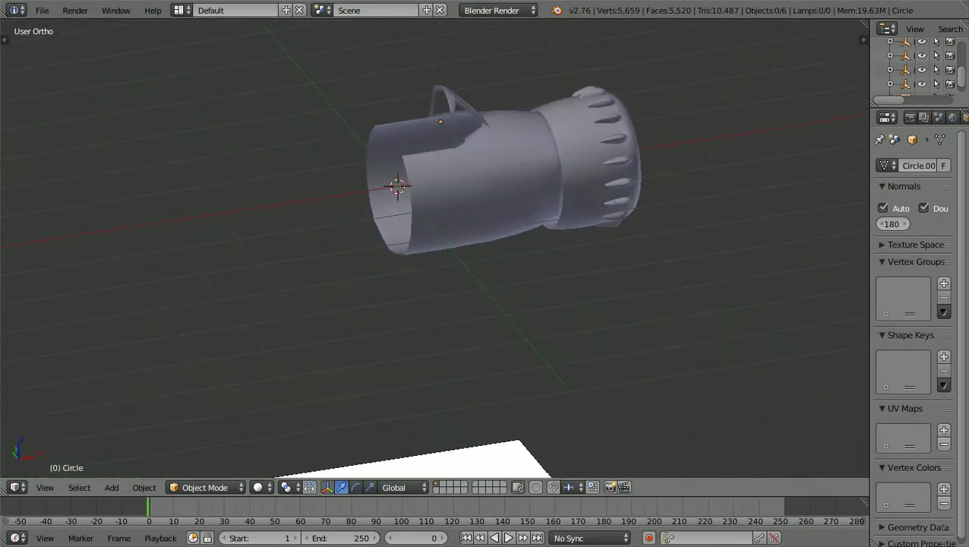
Step: Compare the shaded fuselage's rear edge, belly line and cockpit sill with the side reference in front view, both close up and at full-aircraft scale
key(KP_1)
scroll(434, 248, up, 2)
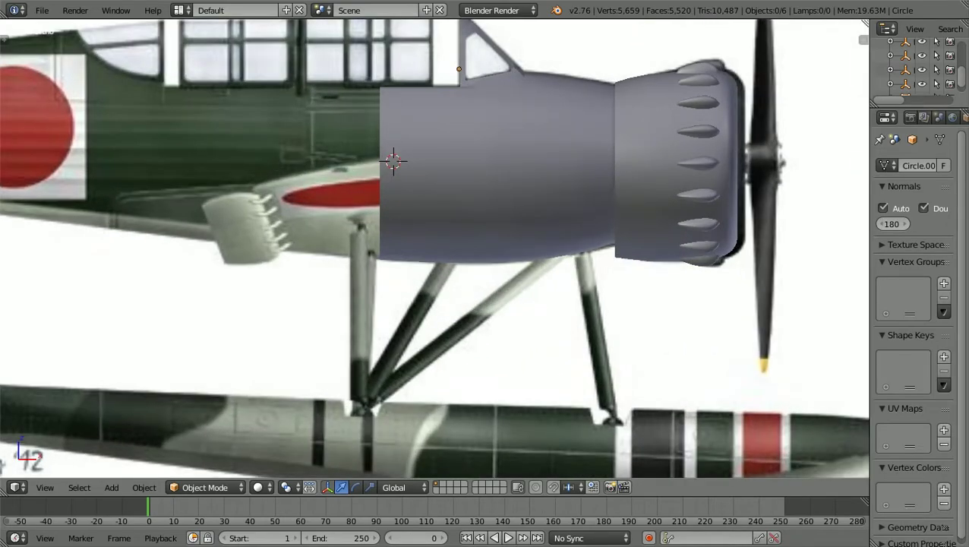
shift+scroll(435, 248, up, 6)
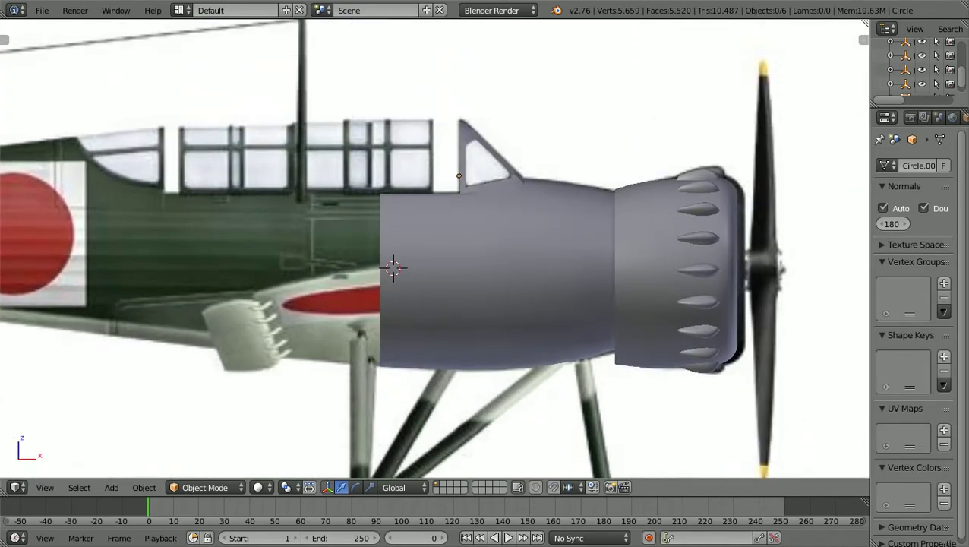
scroll(434, 251, down, 1)
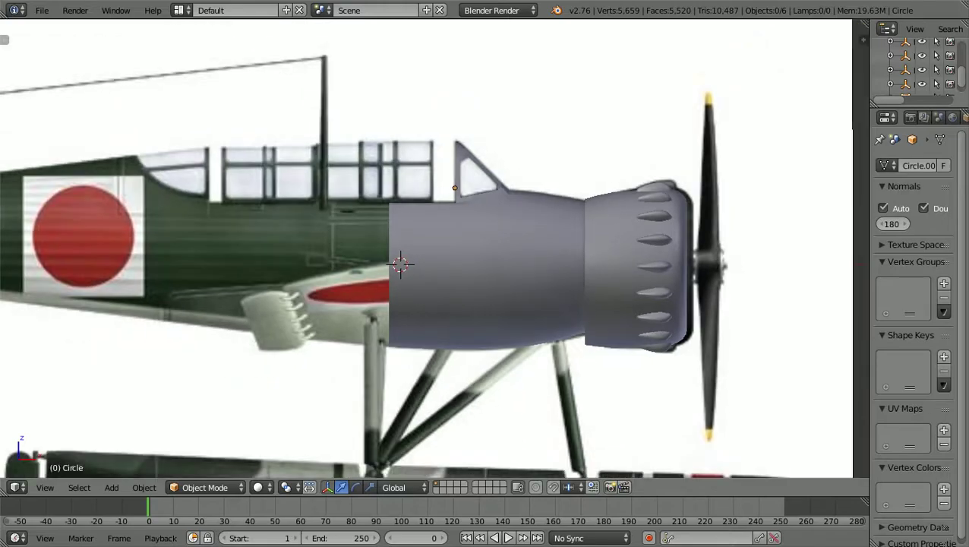
scroll(435, 247, up, 3)
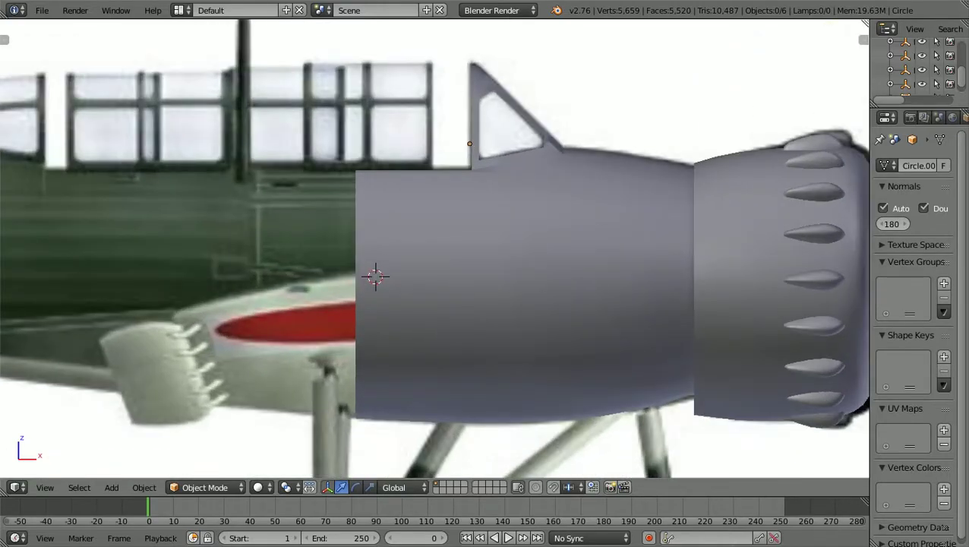
scroll(435, 248, up, 3)
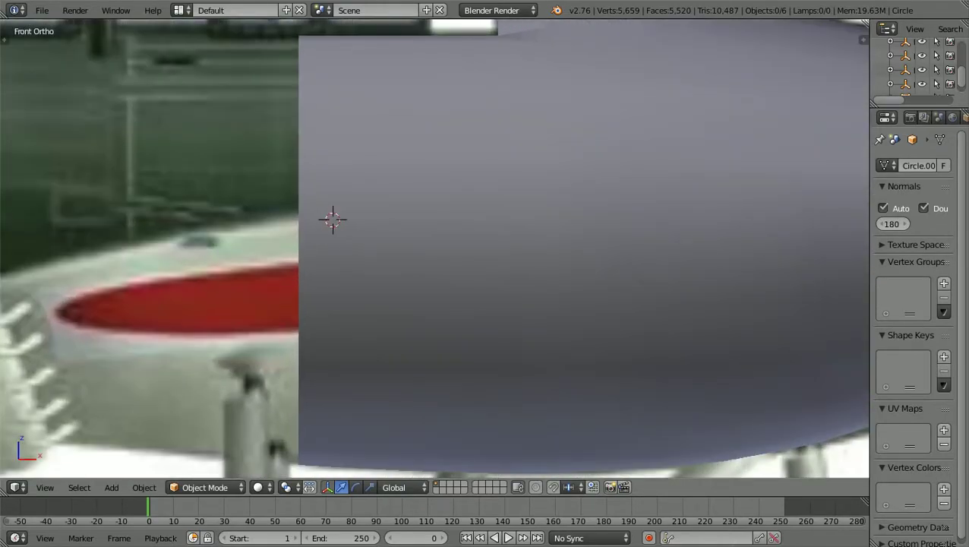
scroll(434, 247, down, 4)
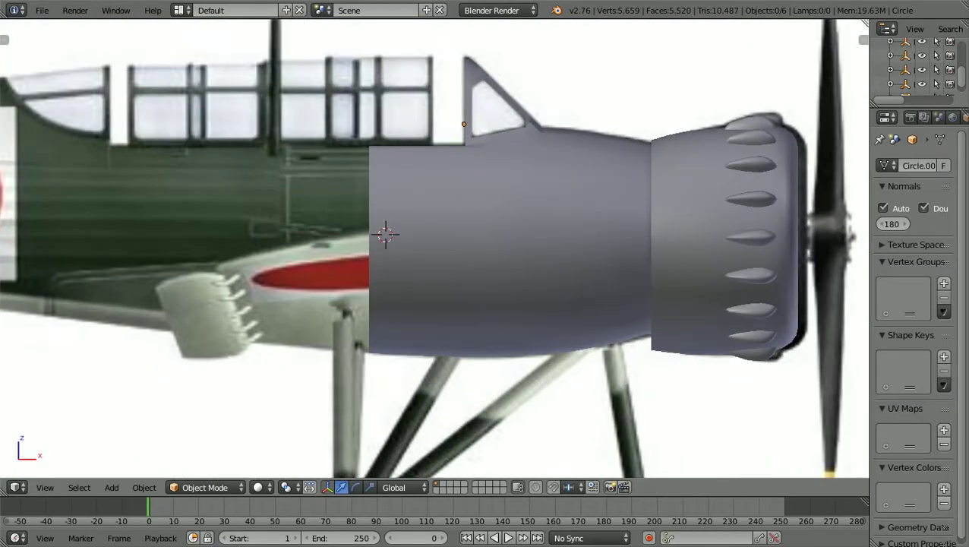
scroll(434, 248, down, 6)
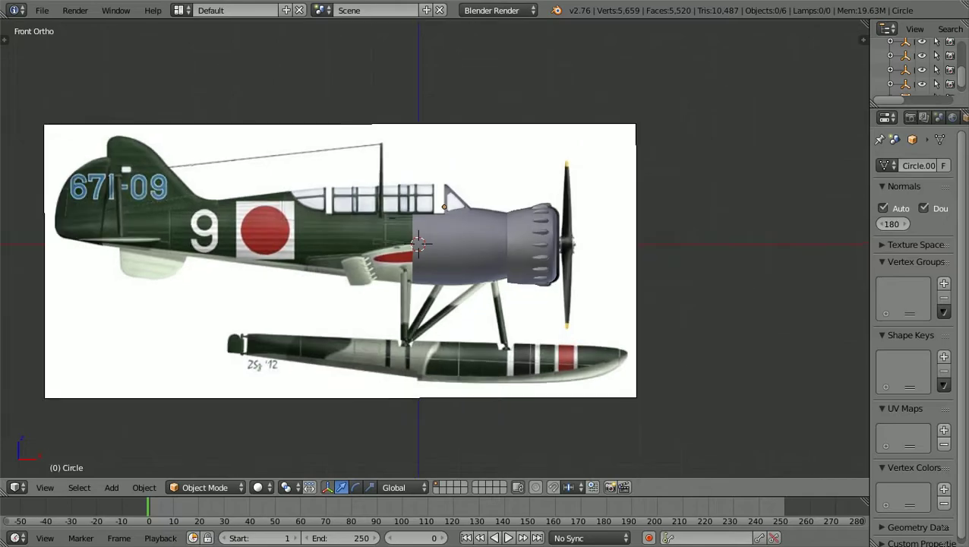
scroll(435, 249, up, 1)
scroll(435, 247, down, 2)
scroll(434, 247, up, 2)
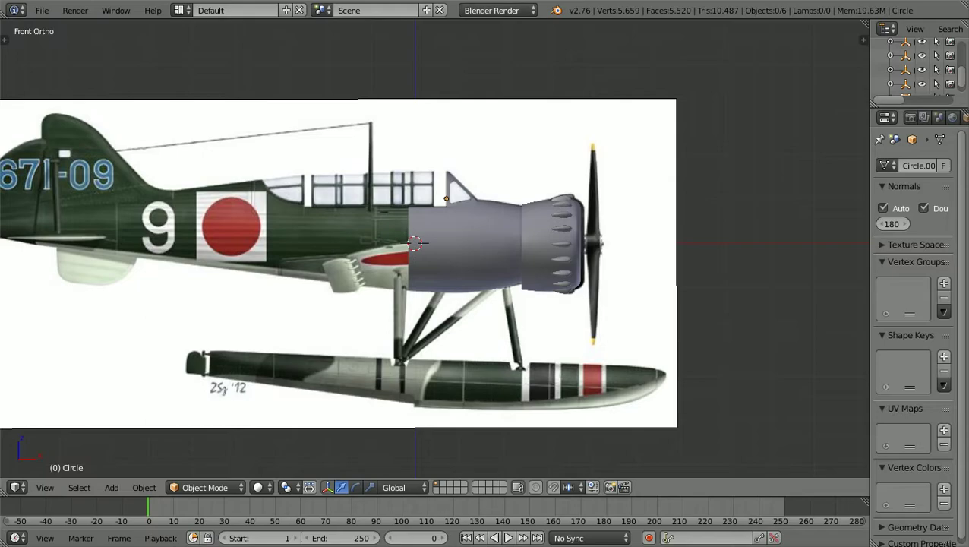
Step: Open the fuselage mesh in Edit Mode and show it as wireframe over the side-view reference
scroll(434, 248, down, 1)
scroll(435, 248, up, 1)
shift+middle_drag(434, 248, 503, 247)
scroll(434, 247, up, 1)
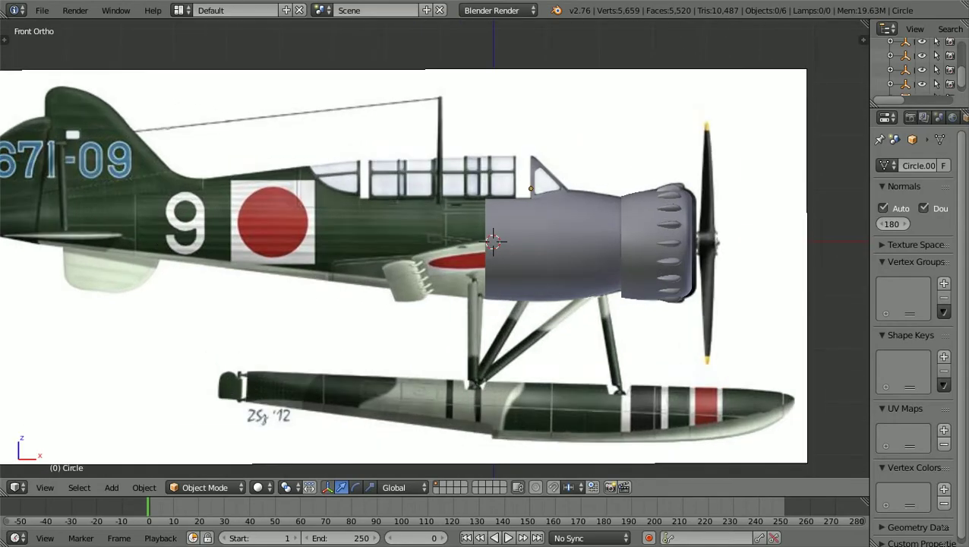
scroll(434, 248, up, 2)
ctrl+scroll(435, 247, up, 3)
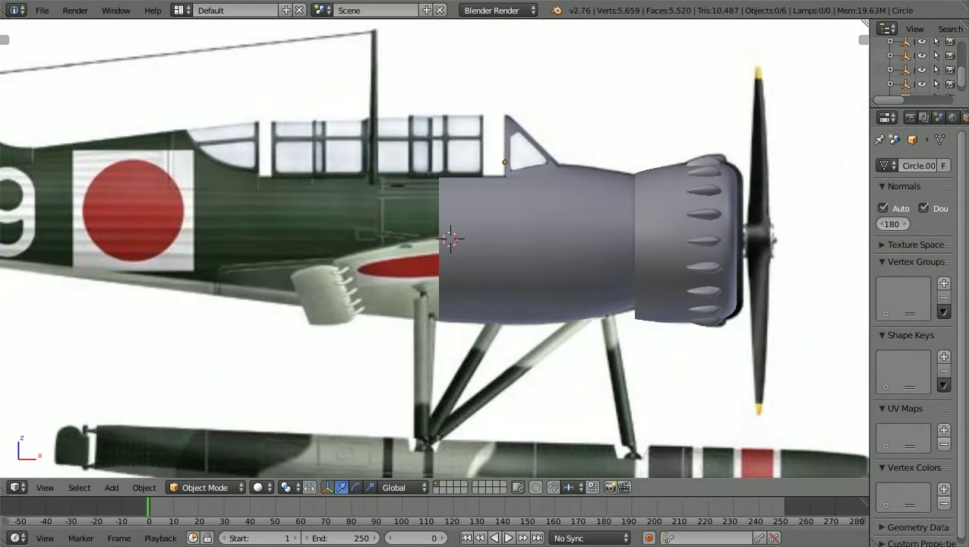
scroll(434, 248, down, 3)
scroll(434, 248, up, 2)
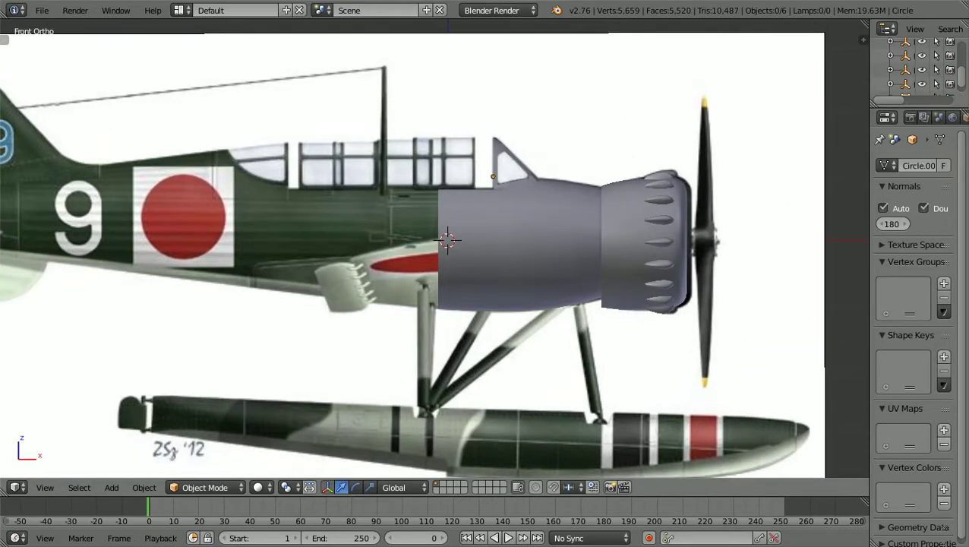
scroll(436, 247, up, 3)
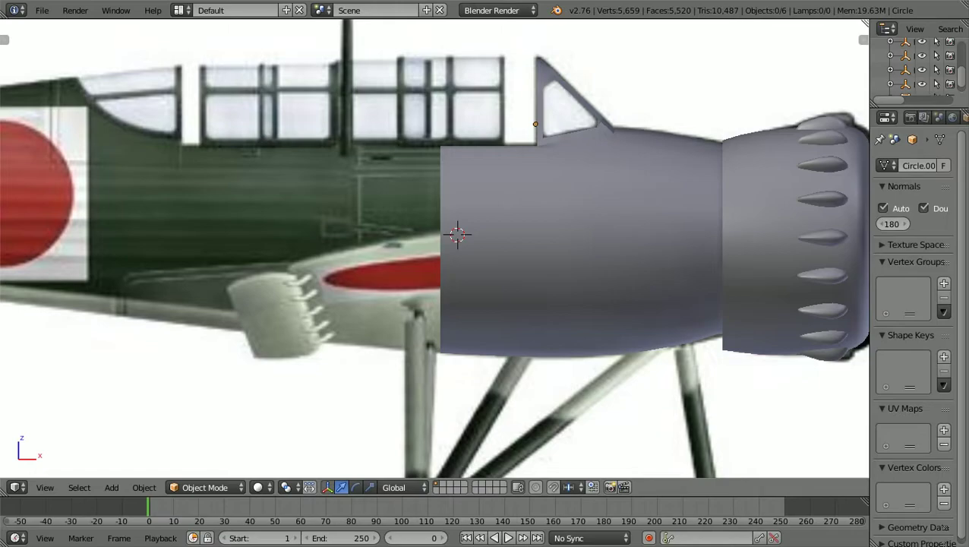
click(205, 486)
click(201, 453)
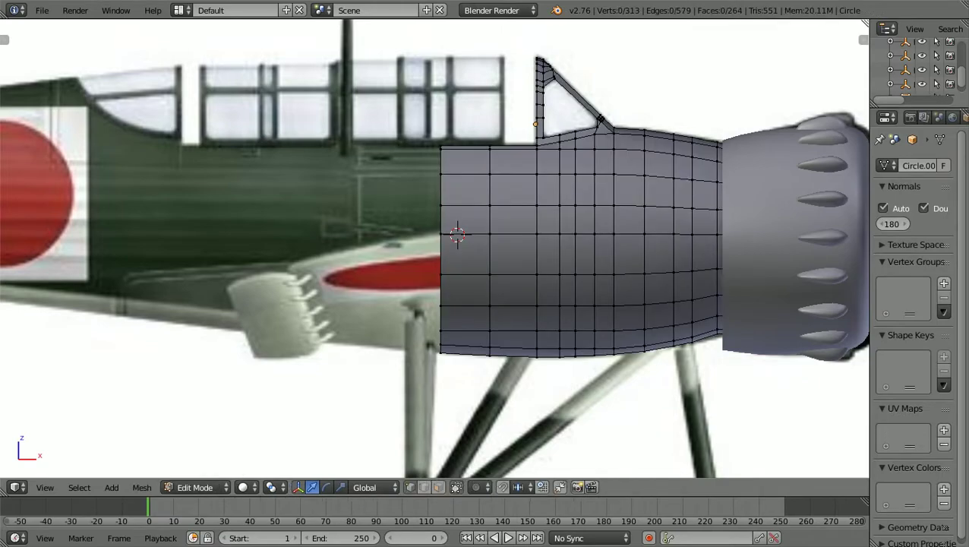
scroll(434, 247, up, 1)
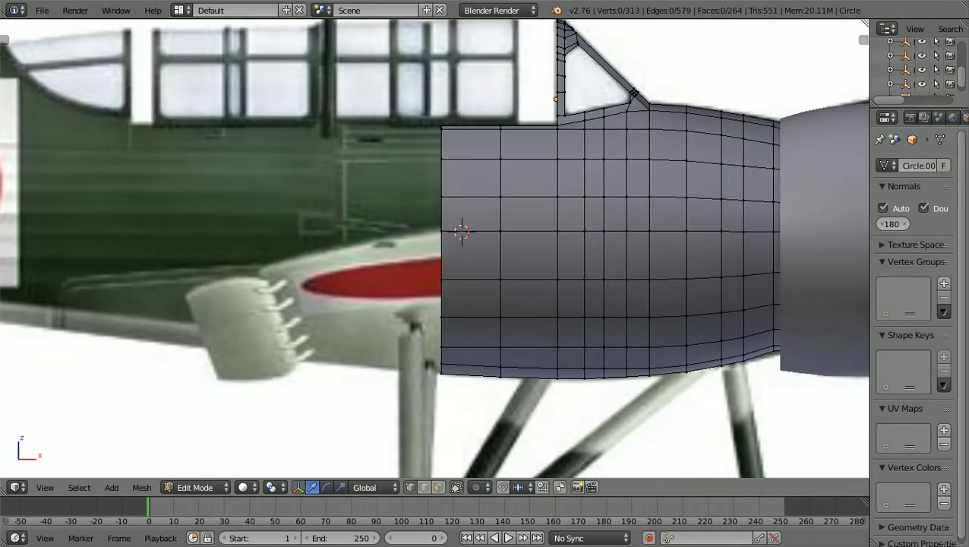
key(z)
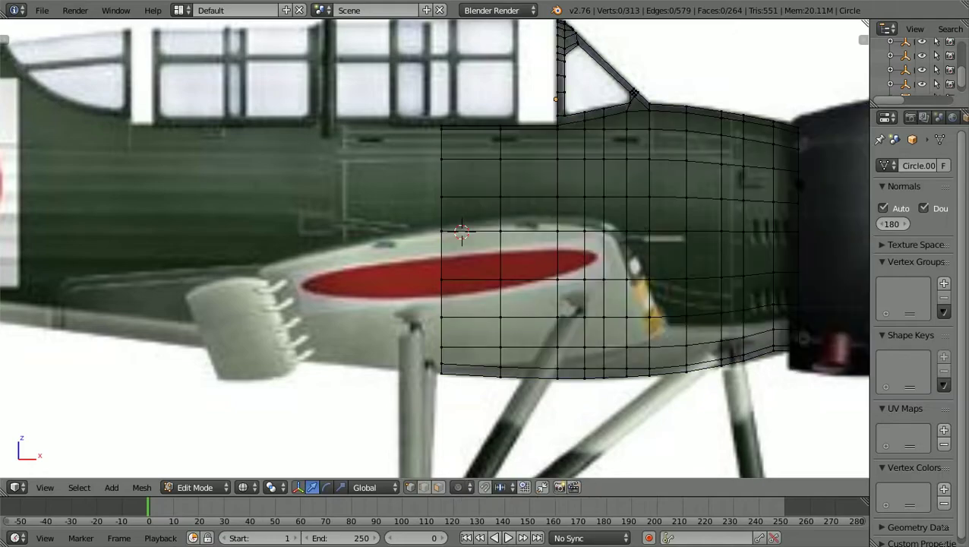
Step: Extrude the fuselage's open rear edge loop about 0.74 units toward the tail along the X axis
key(b)
drag(416, 396, 454, 120)
scroll(448, 228, up, 1)
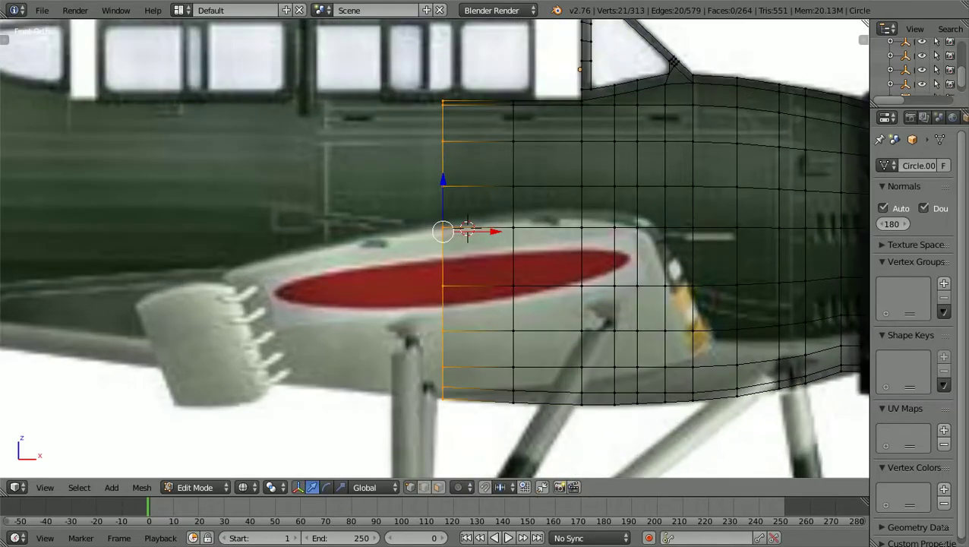
key(e)
key(x)
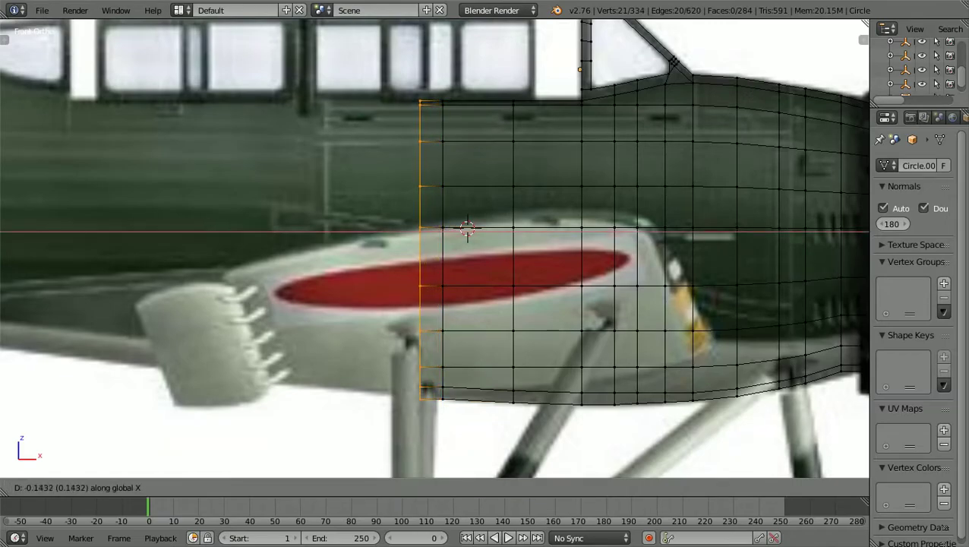
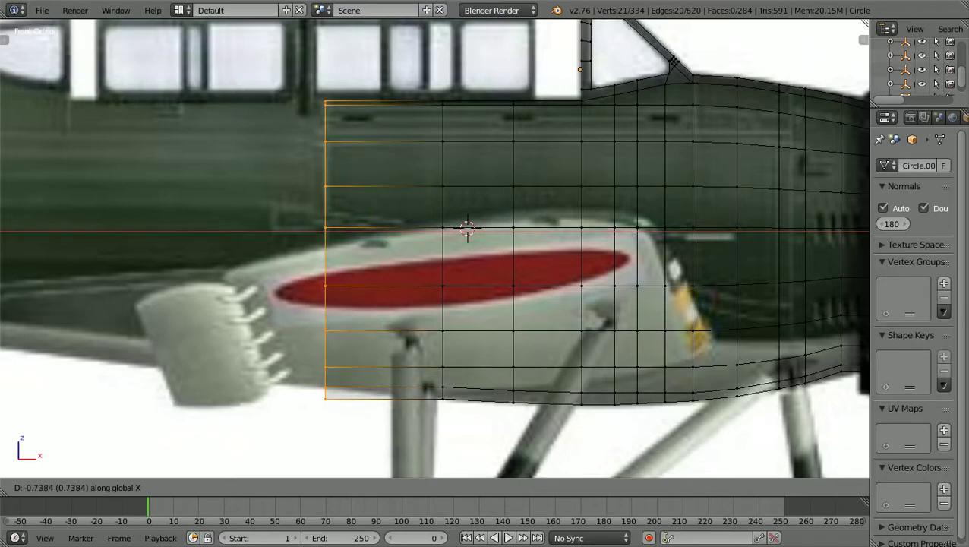
key(Escape)
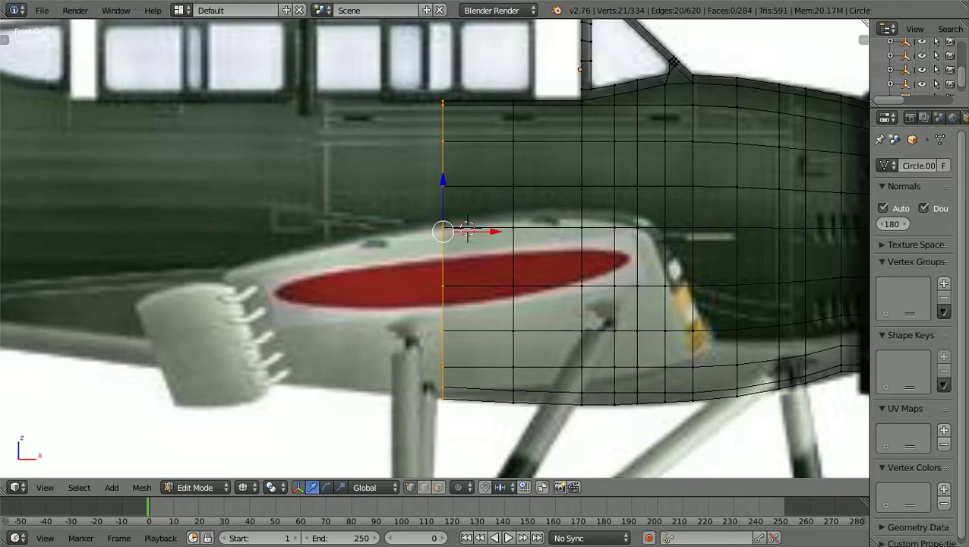
key(g)
key(x)
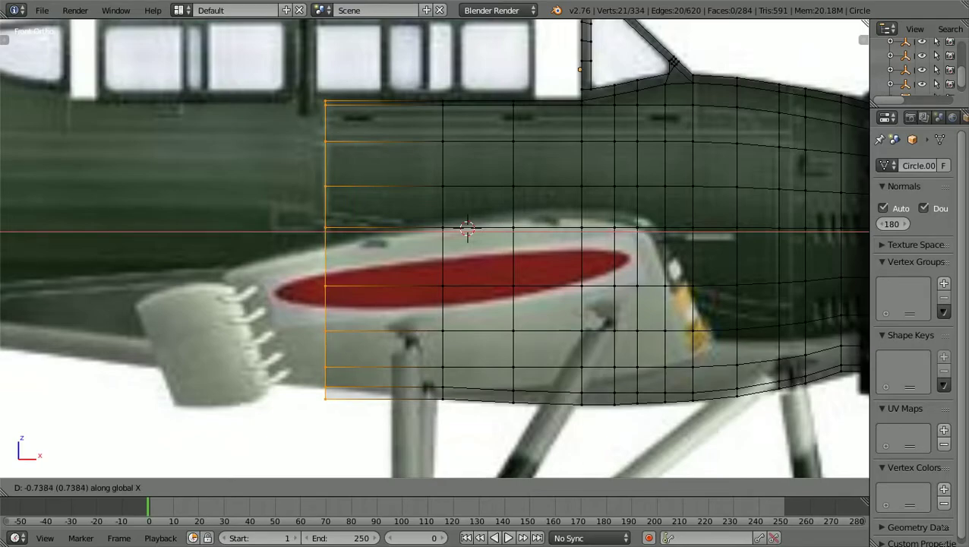
key(Return)
key(a)
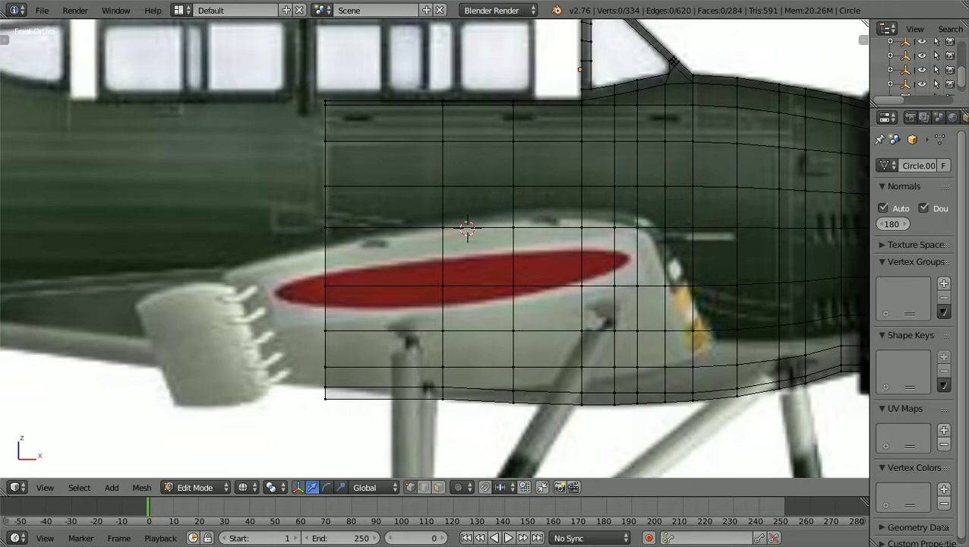
Step: Try to raise the lowest three vertices of the new rear edge about 0.056 units along Z
key(b)
mouse_move(318, 419)
mouse_down()
mouse_move(324, 384)
mouse_move(327, 418)
mouse_up()
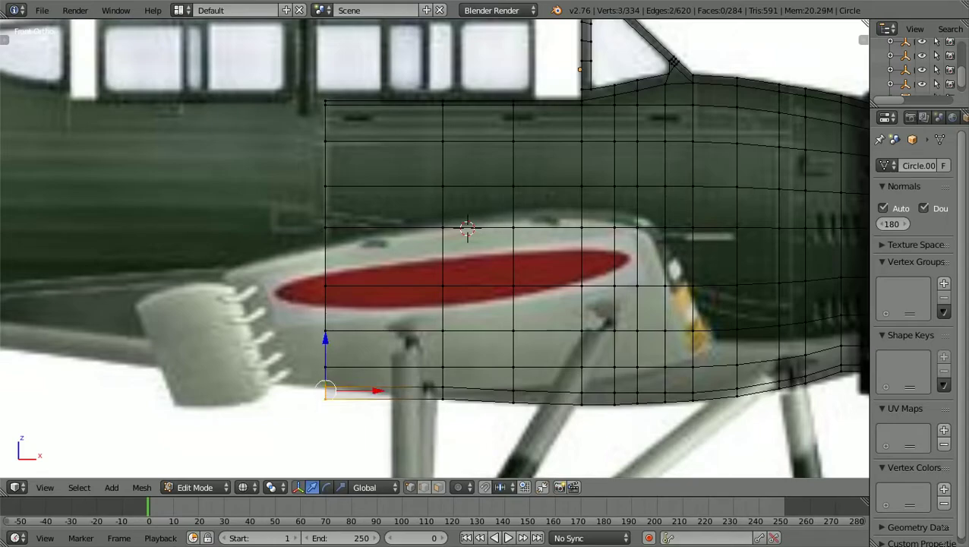
scroll(435, 248, up, 1)
shift+scroll(434, 247, down, 4)
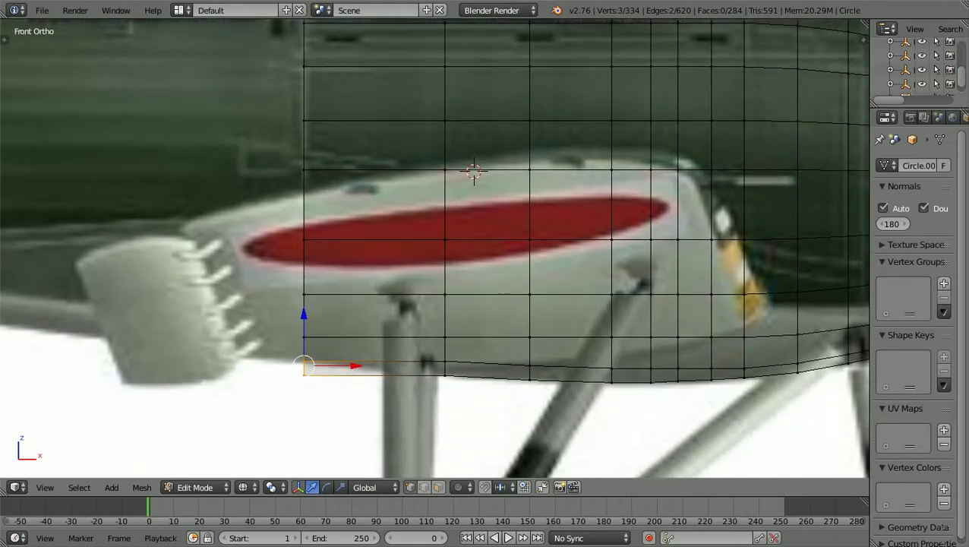
shift+scroll(434, 248, up, 1)
shift+scroll(434, 248, down, 2)
scroll(435, 247, up, 2)
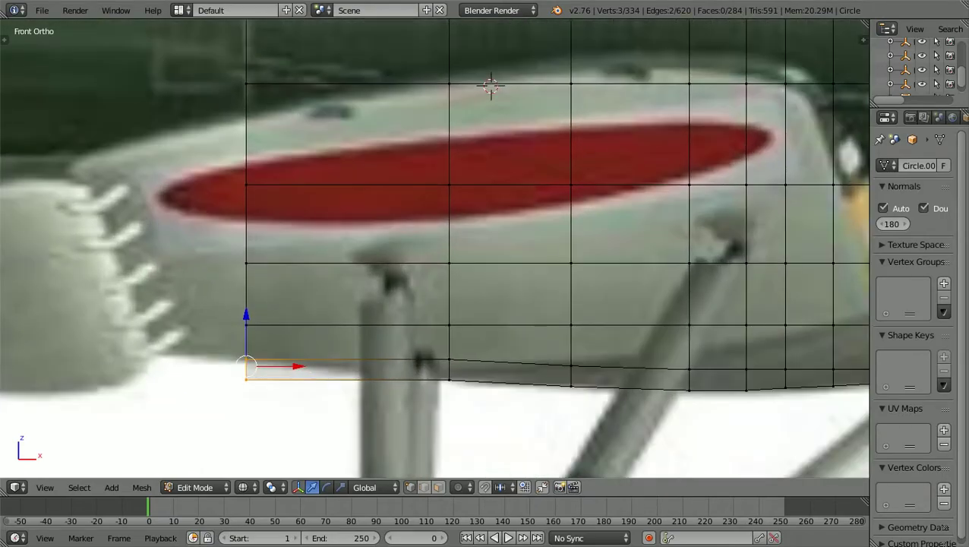
shift+scroll(435, 248, down, 2)
scroll(434, 247, up, 1)
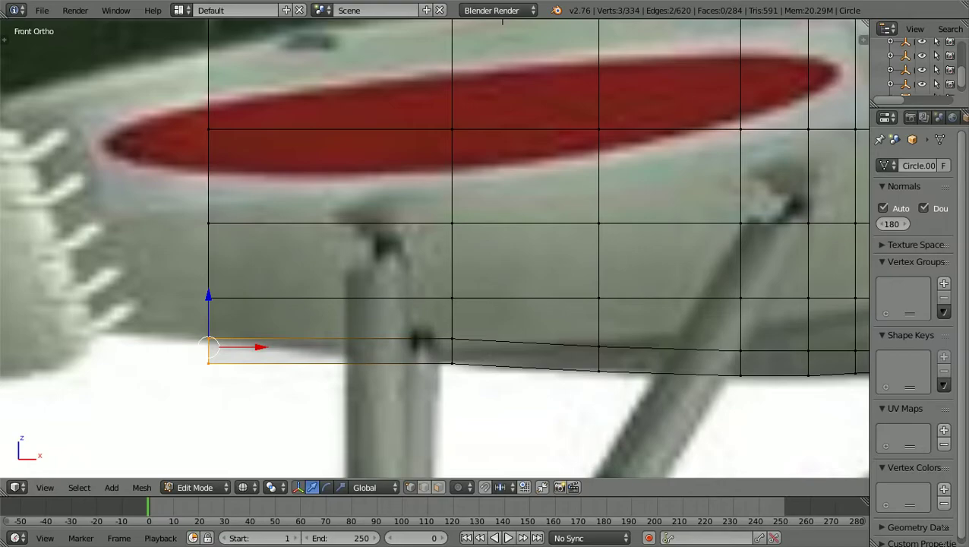
key(g)
key(z)
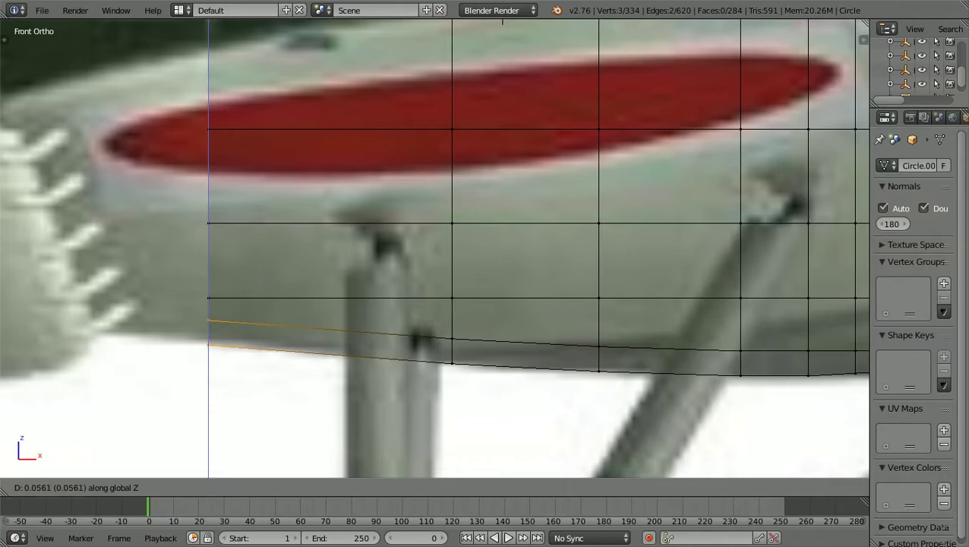
key(Return)
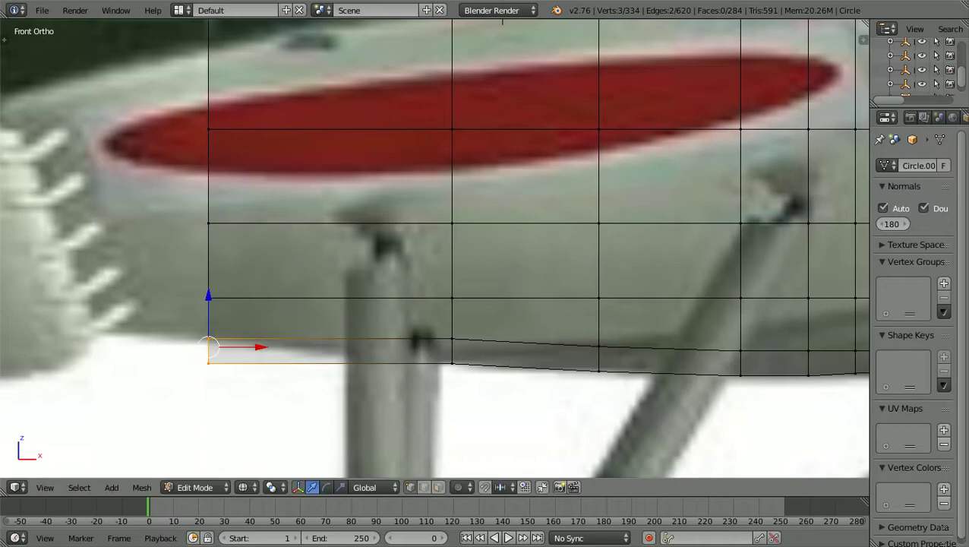
scroll(434, 248, down, 6)
scroll(434, 248, down, 2)
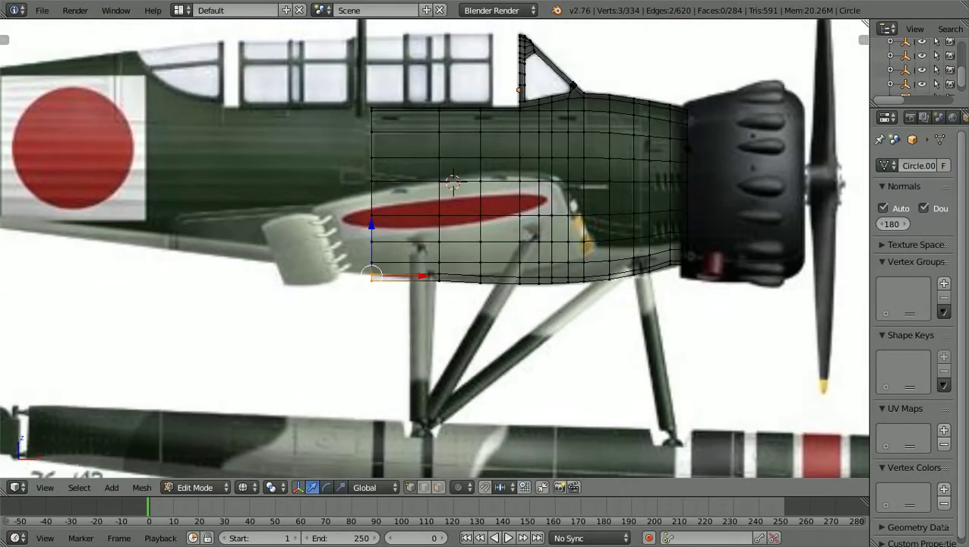
Step: Raise the five lower vertices of the rear edge about 0.062 units along Z to follow the belly line in the reference
scroll(435, 248, up, 2)
scroll(435, 248, up, 3)
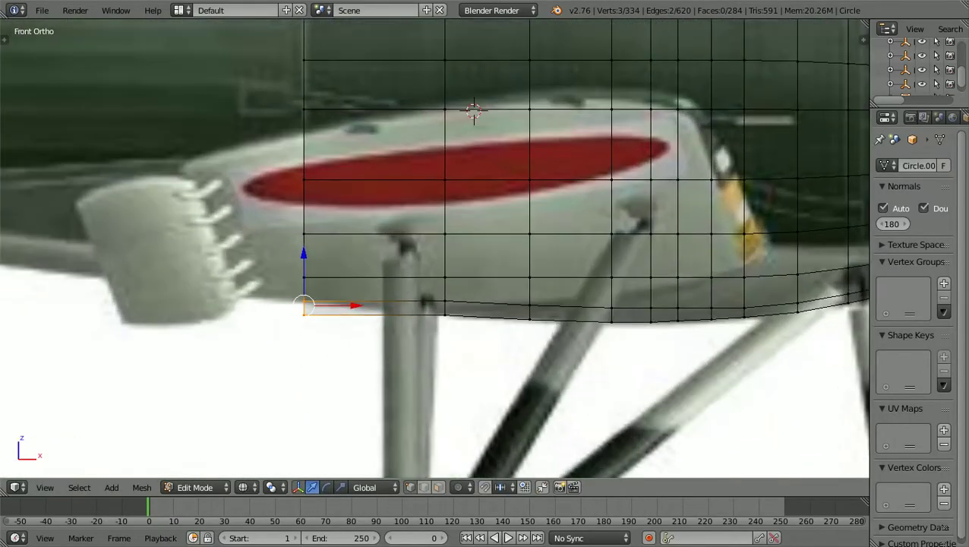
key(b)
drag(267, 363, 293, 272)
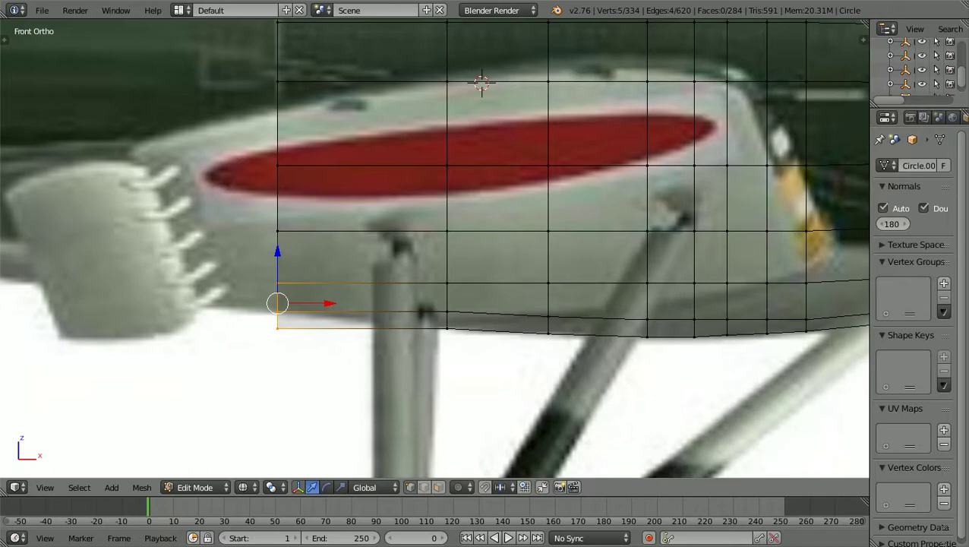
scroll(435, 249, up, 1)
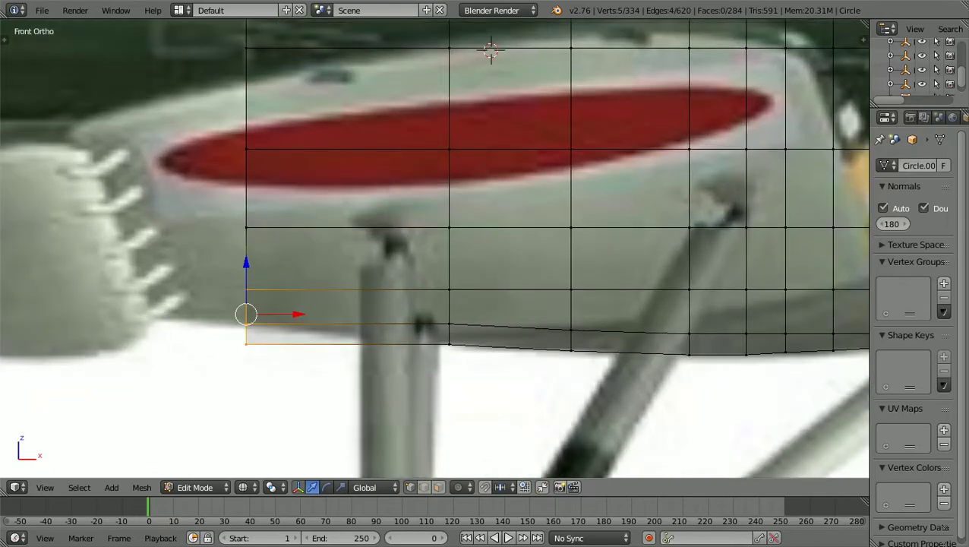
key(g)
key(z)
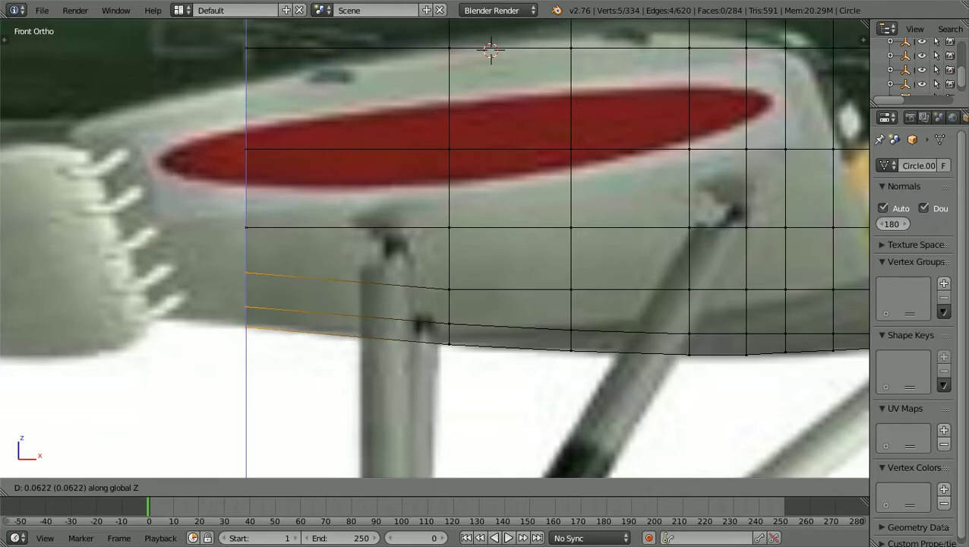
key(Return)
key(a)
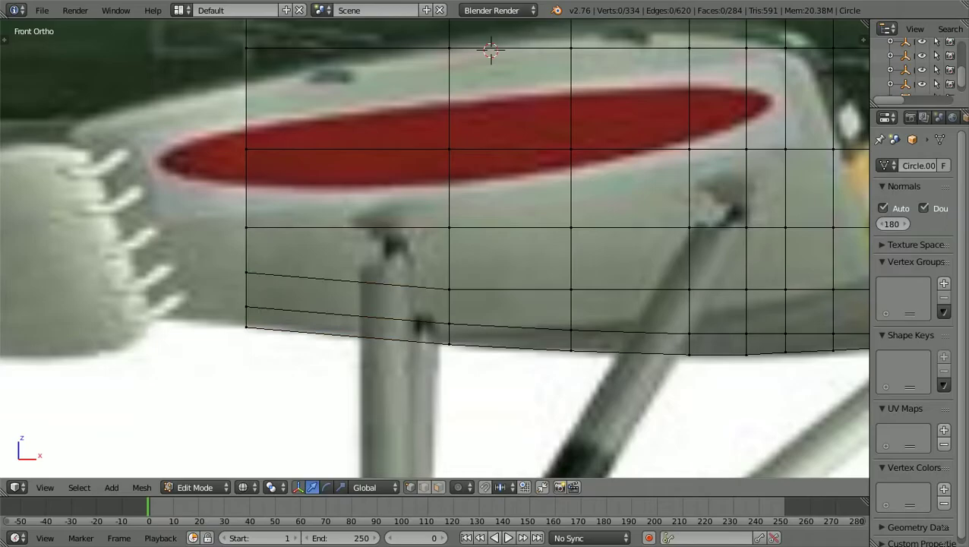
Step: Restore solid shading and return the fuselage to Object Mode
key(z)
scroll(435, 248, down, 5)
mouse_move(435, 249)
middle_down()
mouse_move(453, 266)
mouse_move(532, 286)
mouse_move(653, 266)
mouse_move(607, 228)
mouse_move(486, 251)
middle_up()
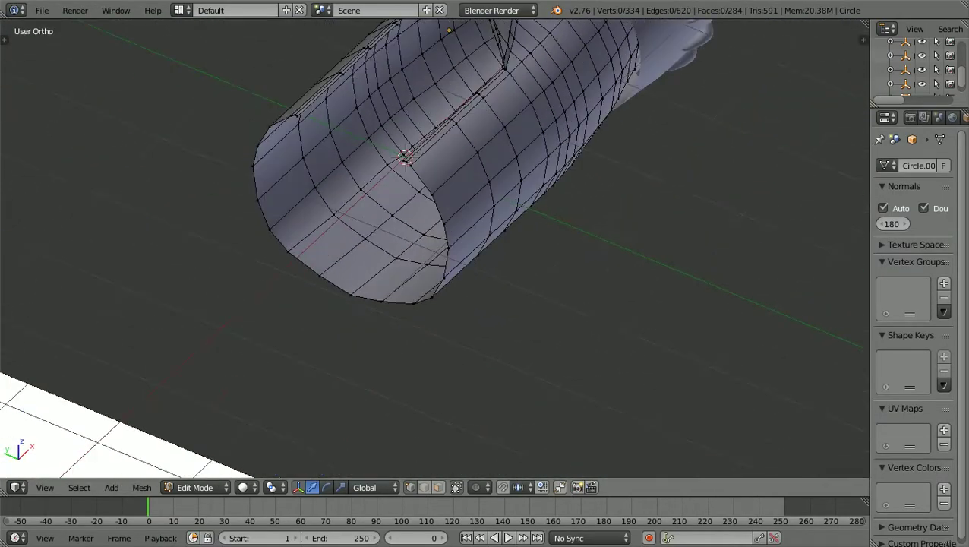
middle_drag(407, 157, 437, 152)
click(194, 487)
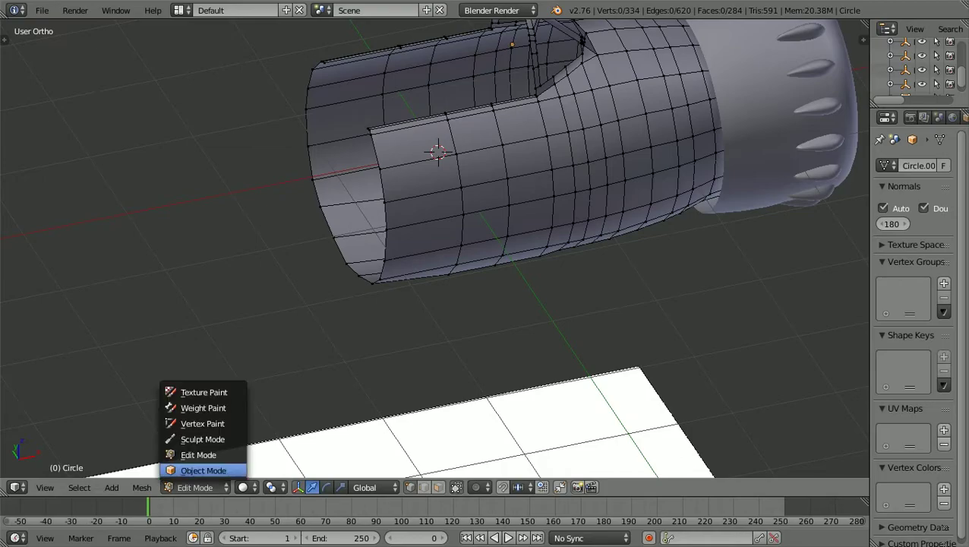
click(204, 471)
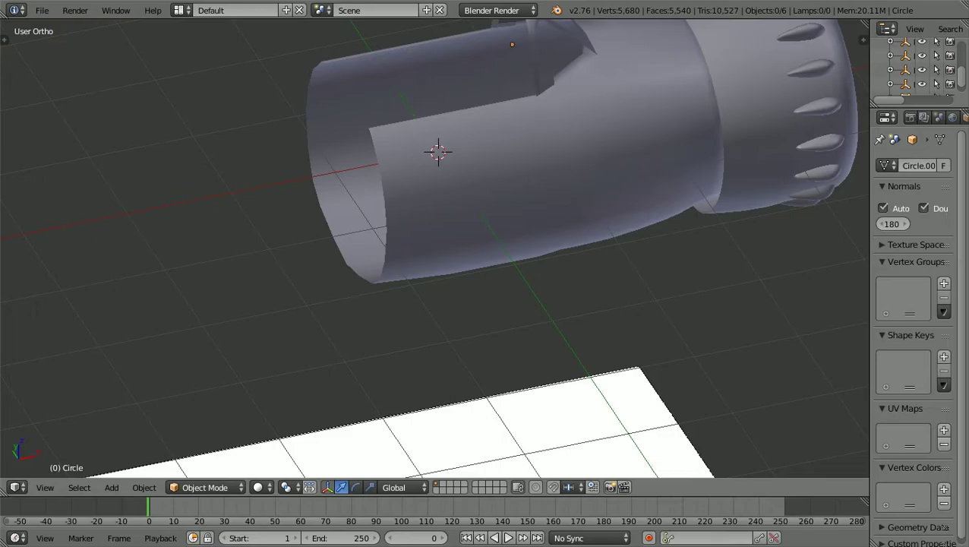
Step: Compare the extended fuselage with the reference images in the front and top orthographic views
scroll(435, 248, down, 2)
middle_drag(456, 304, 453, 244)
key(KP_1)
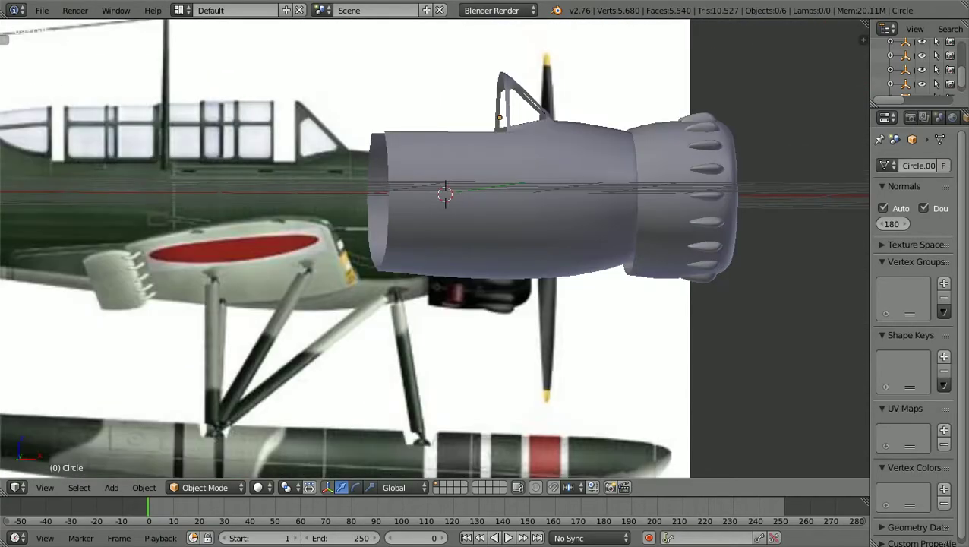
scroll(435, 249, up, 1)
scroll(434, 248, up, 1)
scroll(434, 248, down, 3)
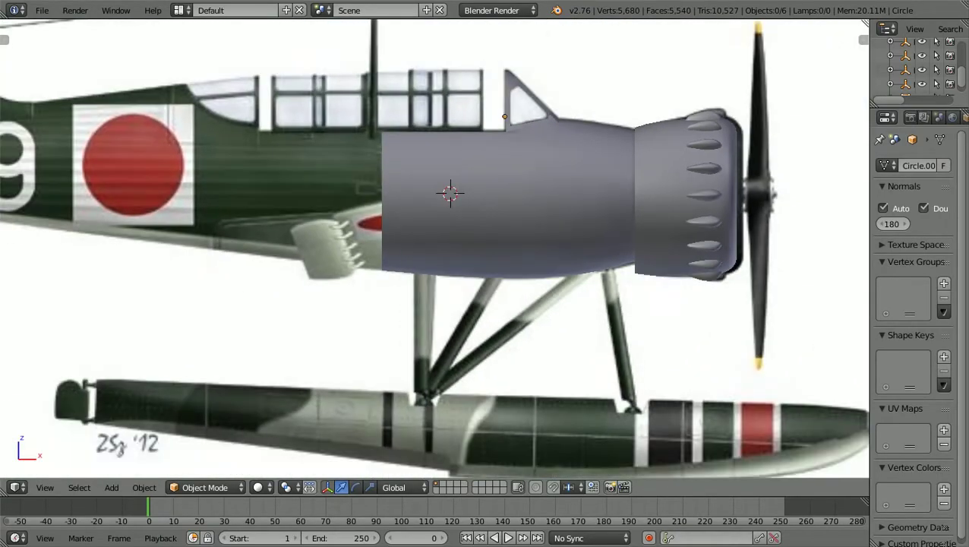
middle_drag(452, 244, 452, 257)
key(KP_7)
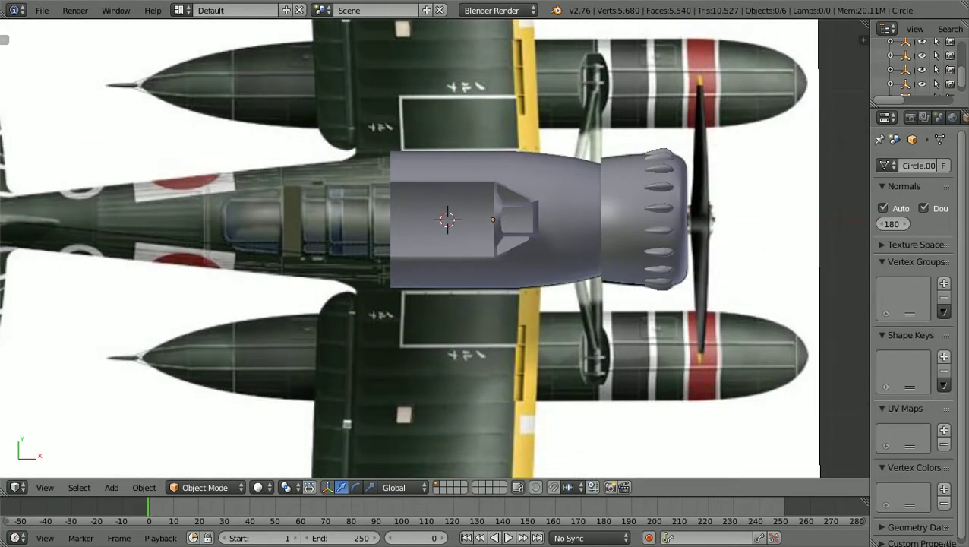
scroll(434, 248, up, 2)
scroll(434, 247, up, 1)
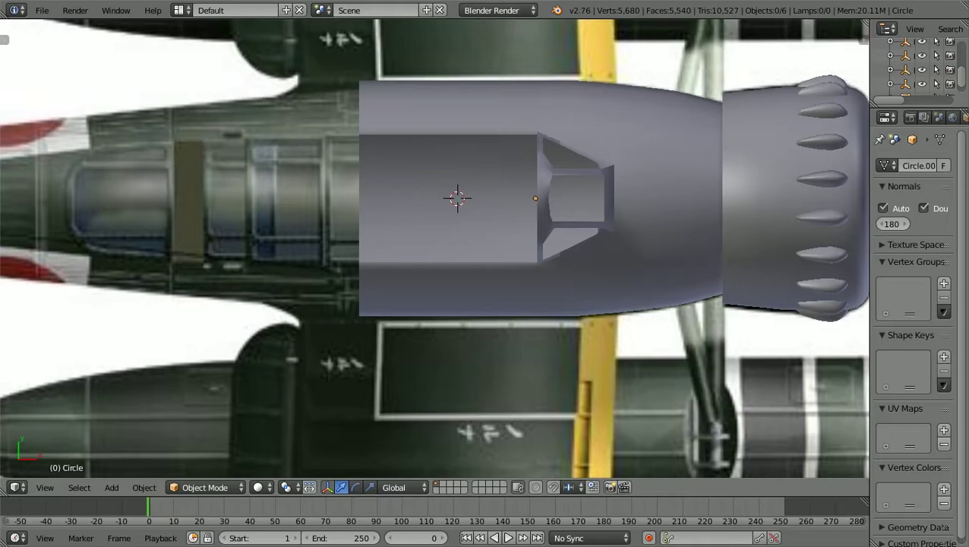
scroll(434, 248, down, 1)
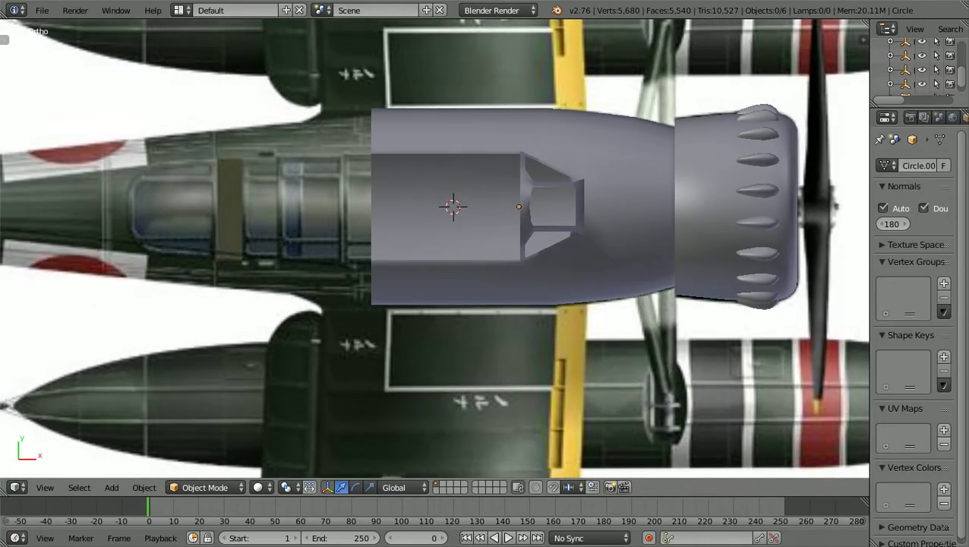
scroll(435, 248, up, 1)
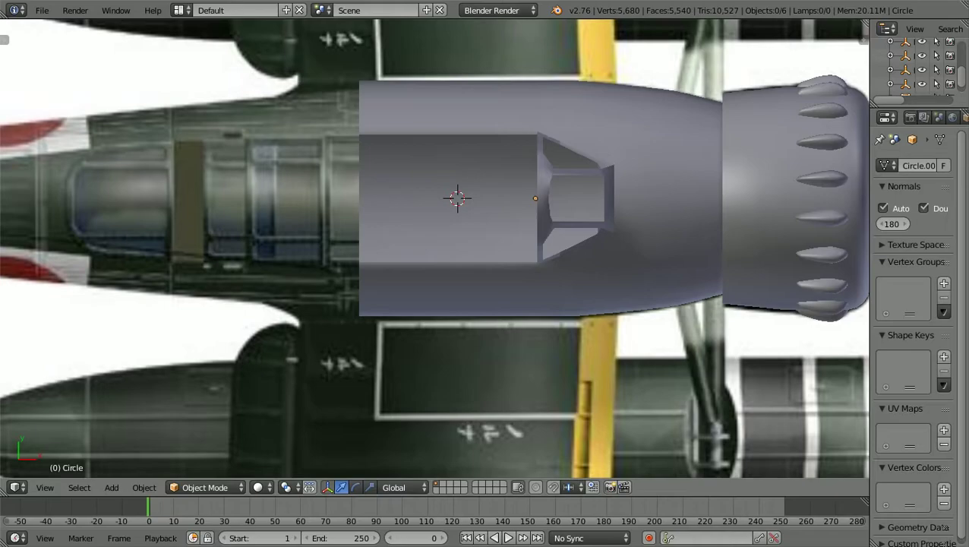
scroll(434, 248, down, 2)
scroll(435, 247, up, 1)
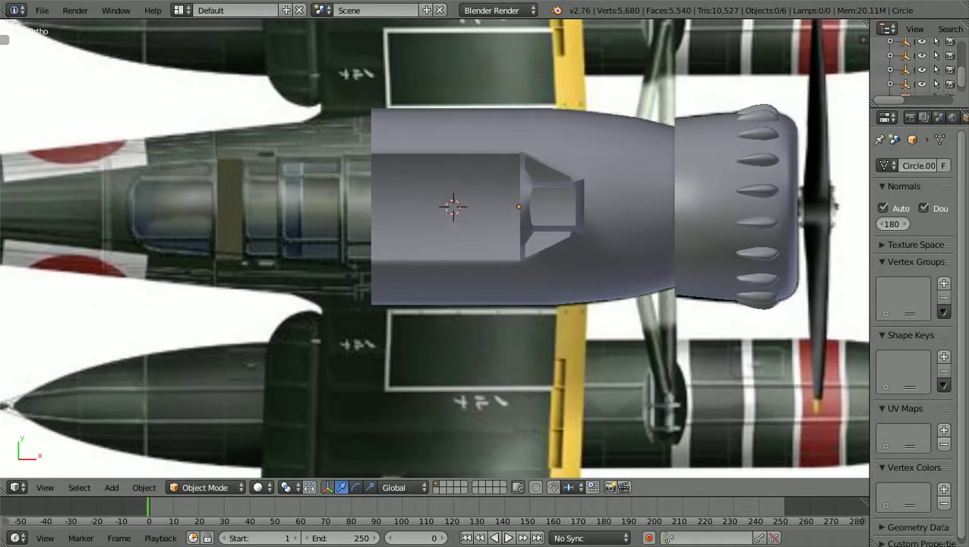
Step: Compare the fuselage's rear section with the top-view reference image around the cockpit and wing roots
scroll(434, 247, down, 1)
scroll(432, 246, up, 1)
scroll(435, 247, down, 1)
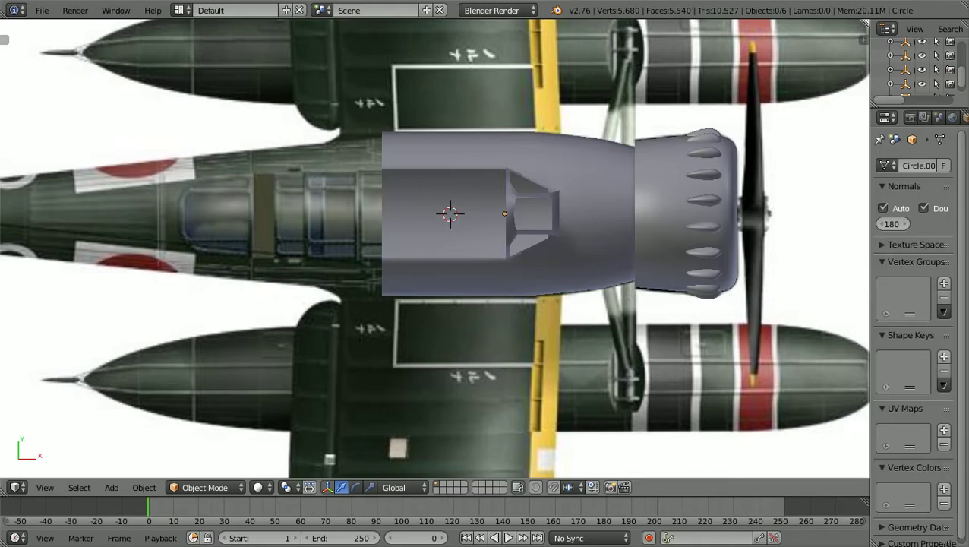
ctrl+scroll(434, 247, down, 4)
shift+scroll(434, 247, up, 2)
scroll(434, 247, up, 2)
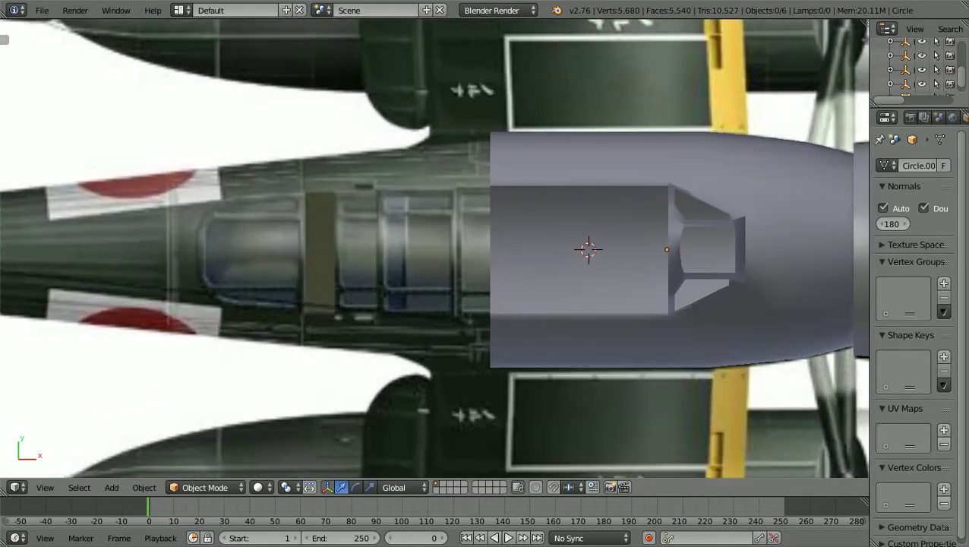
scroll(434, 247, up, 1)
ctrl+scroll(434, 248, up, 4)
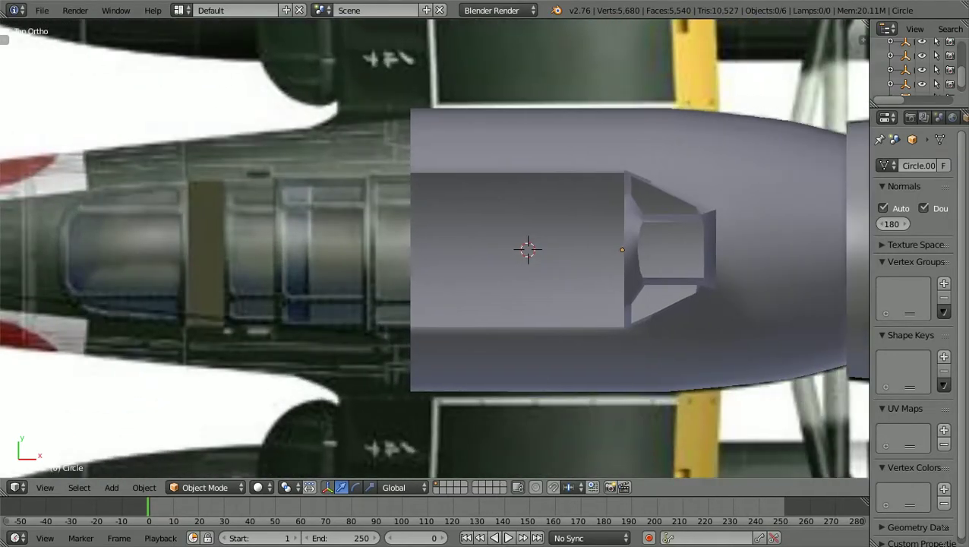
scroll(435, 248, up, 2)
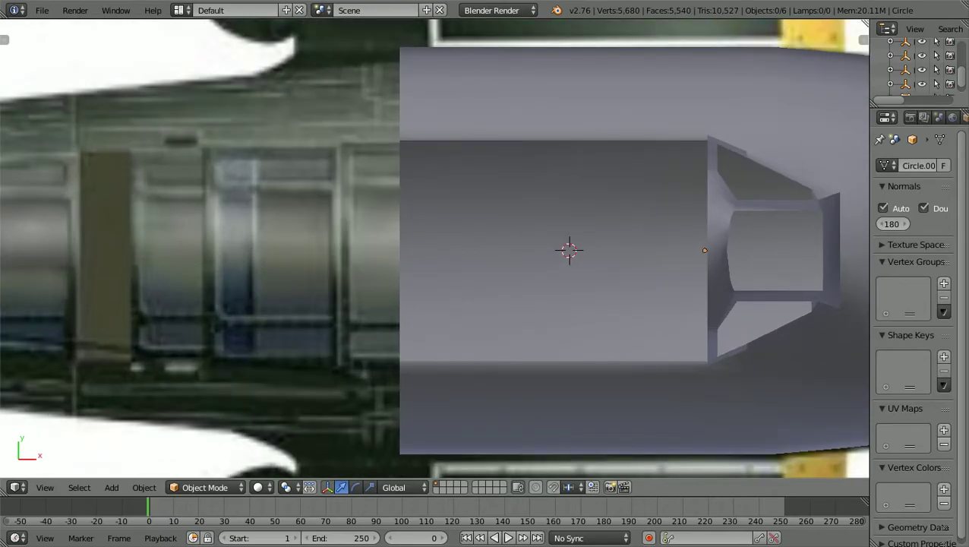
scroll(434, 247, down, 1)
scroll(435, 248, up, 1)
shift+scroll(435, 247, up, 3)
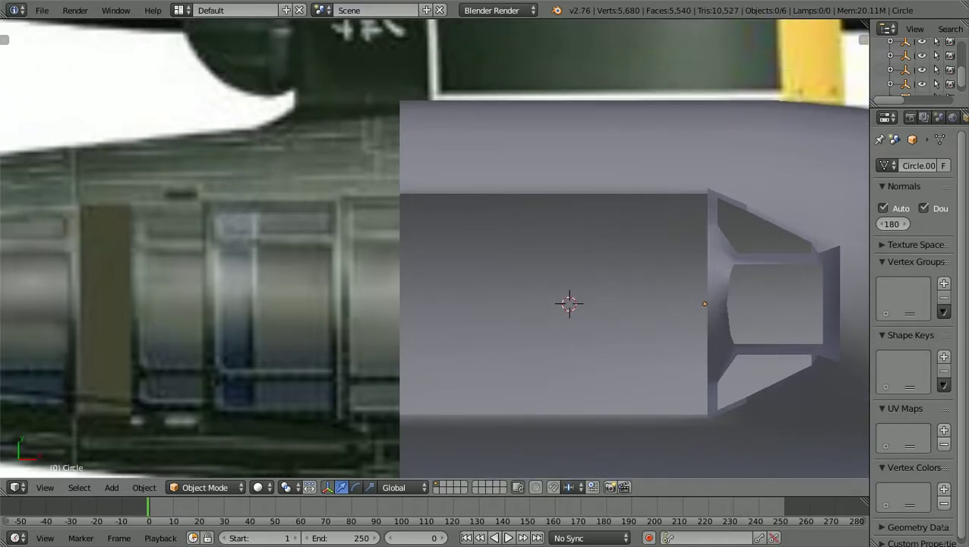
scroll(434, 248, down, 1)
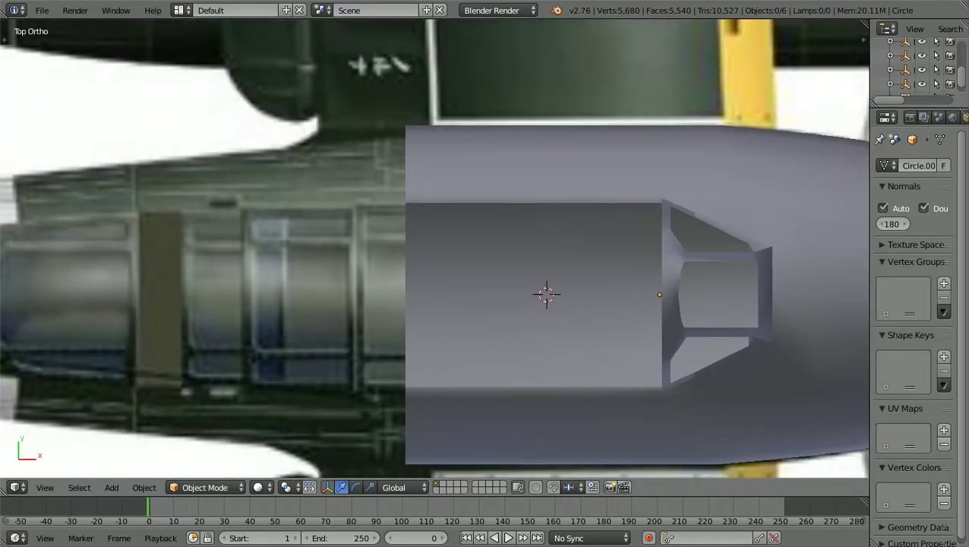
key(z)
key(z)
Step: Put the fuselage in Edit Mode, check its wireframe outline against the top reference, and restore solid shading
click(205, 487)
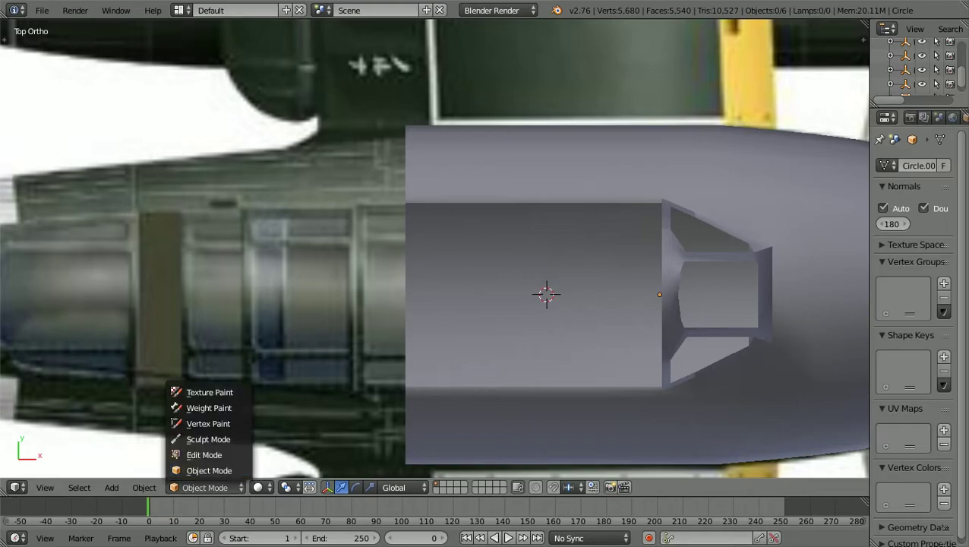
click(203, 454)
key(z)
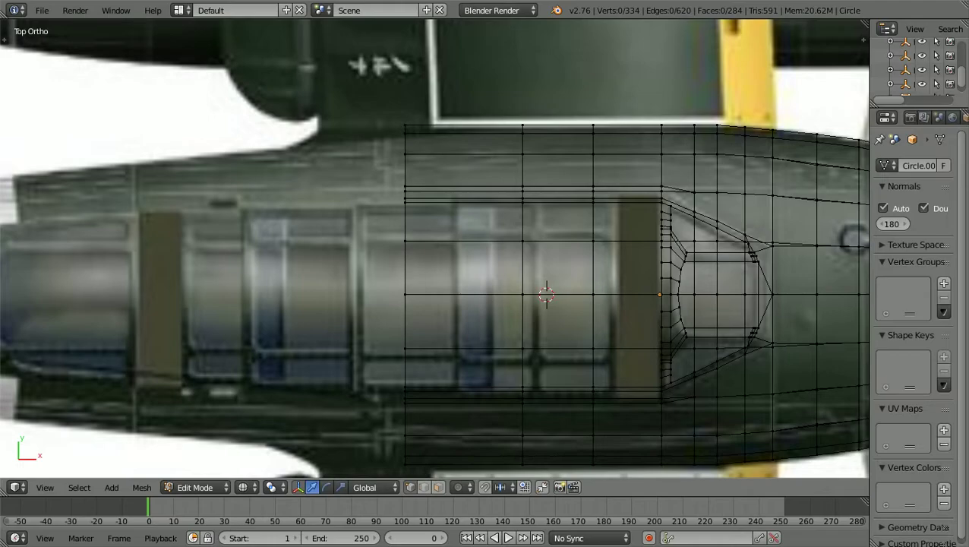
shift+scroll(435, 248, down, 3)
ctrl+scroll(434, 247, down, 3)
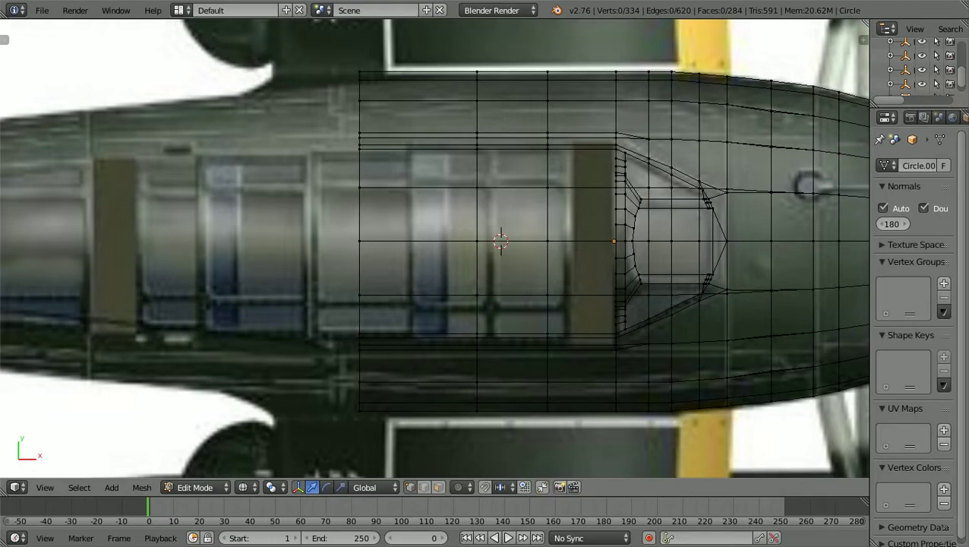
shift+scroll(434, 248, up, 2)
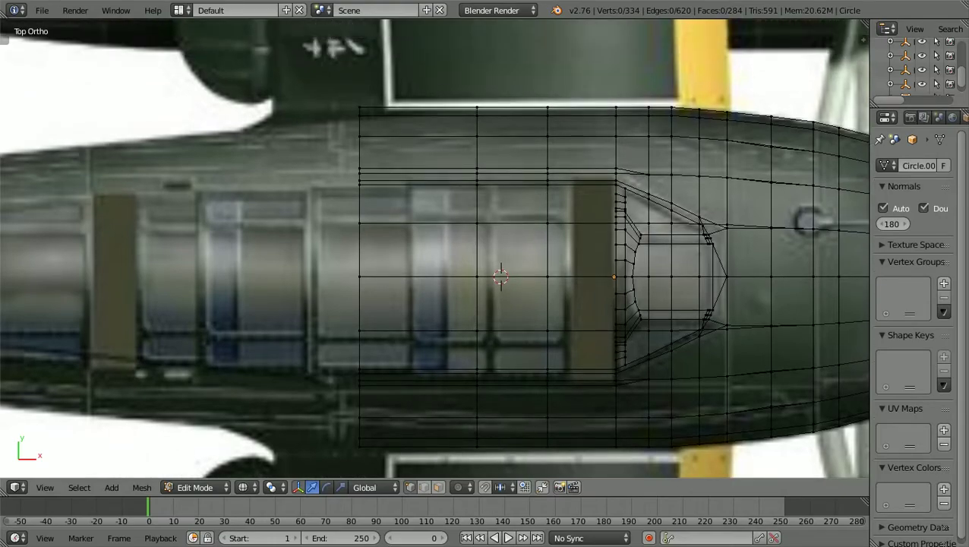
shift+scroll(434, 248, down, 1)
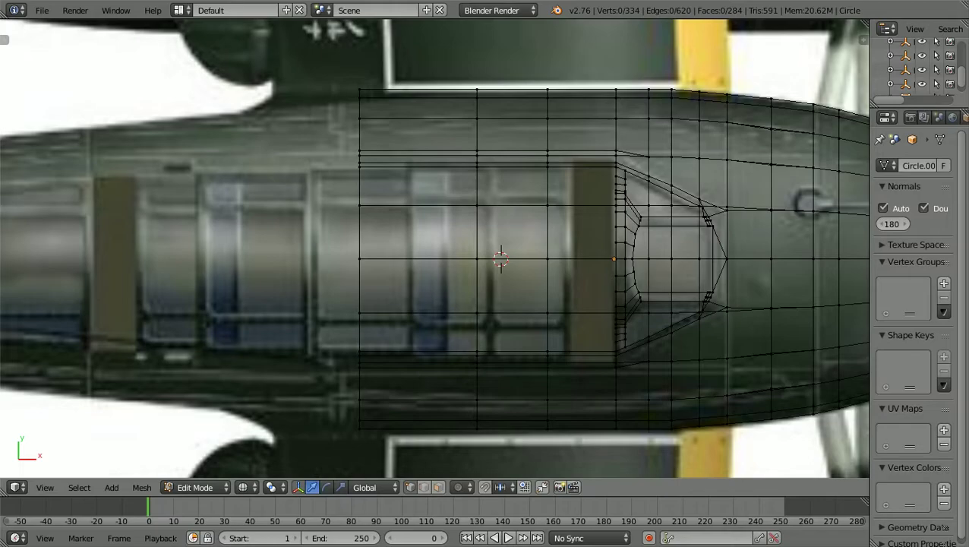
key(z)
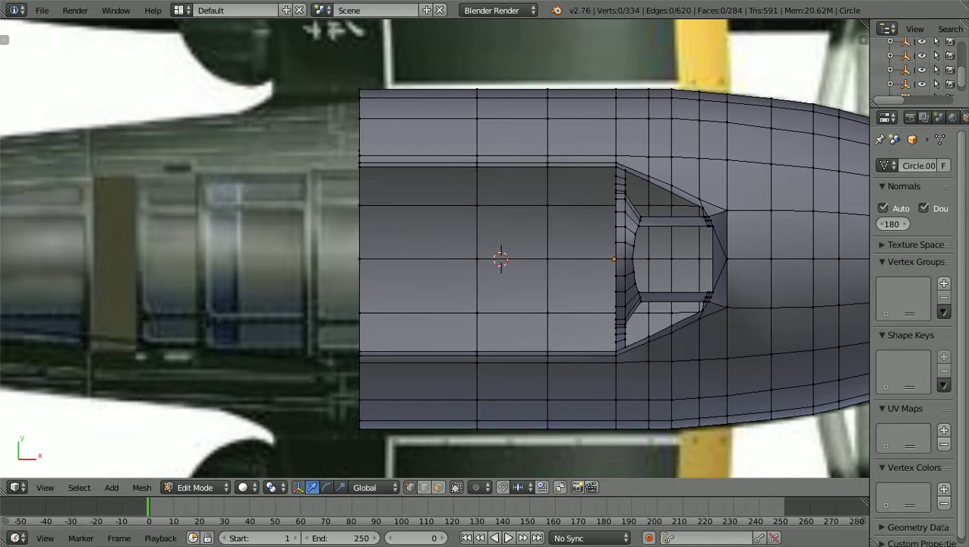
Step: Select the hull vertices along the fuselage's rear edge in top view, leaving out the cockpit rim vertices
key(b)
drag(350, 369, 364, 359)
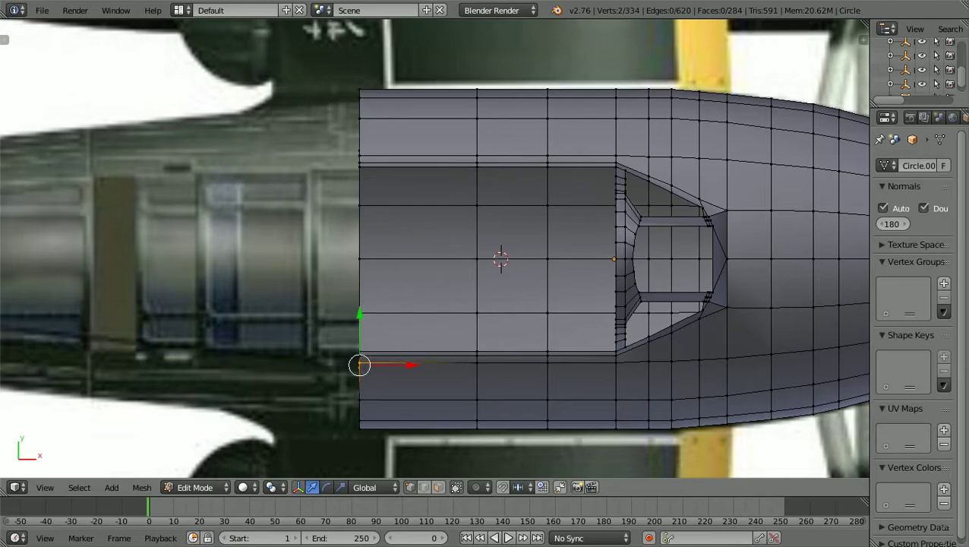
key(b)
drag(350, 437, 366, 390)
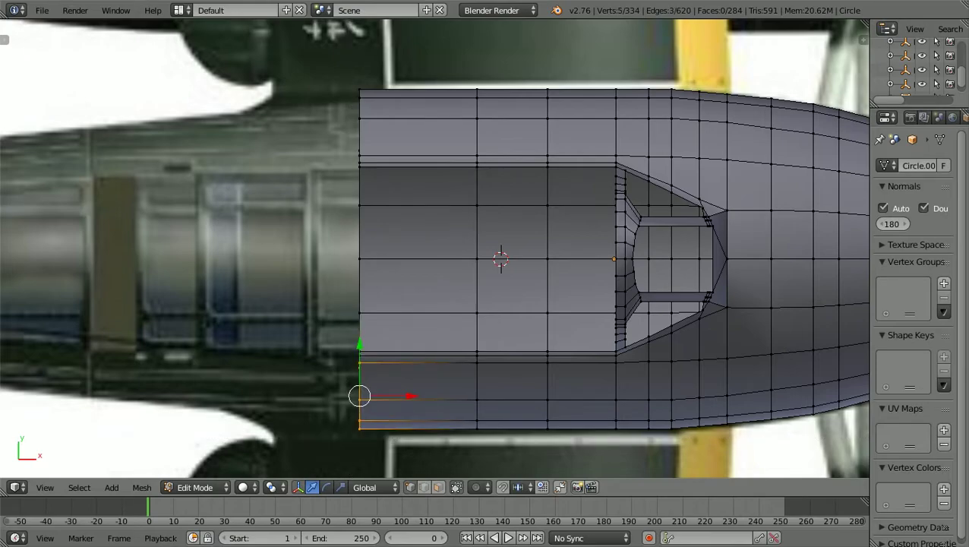
shift+right_click(359, 156)
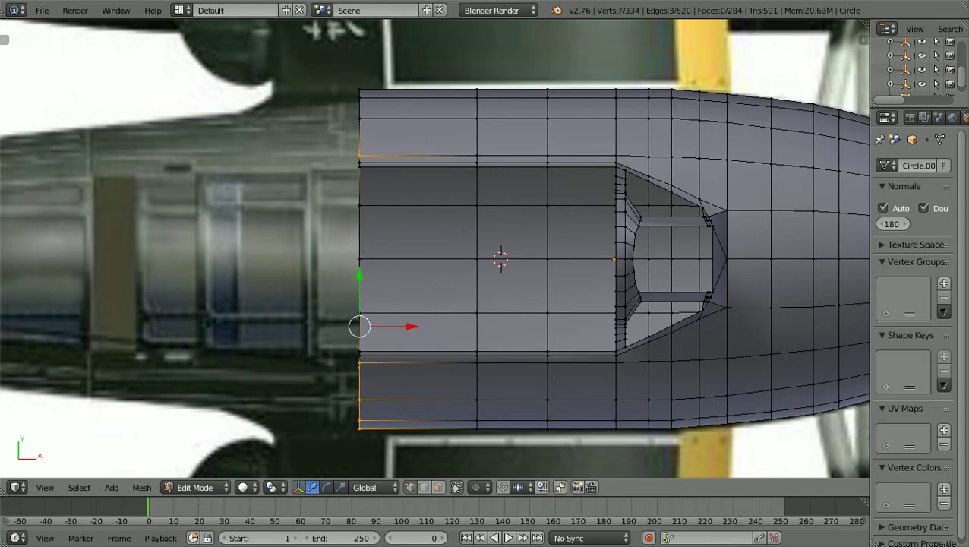
ctrl+right_click(359, 91)
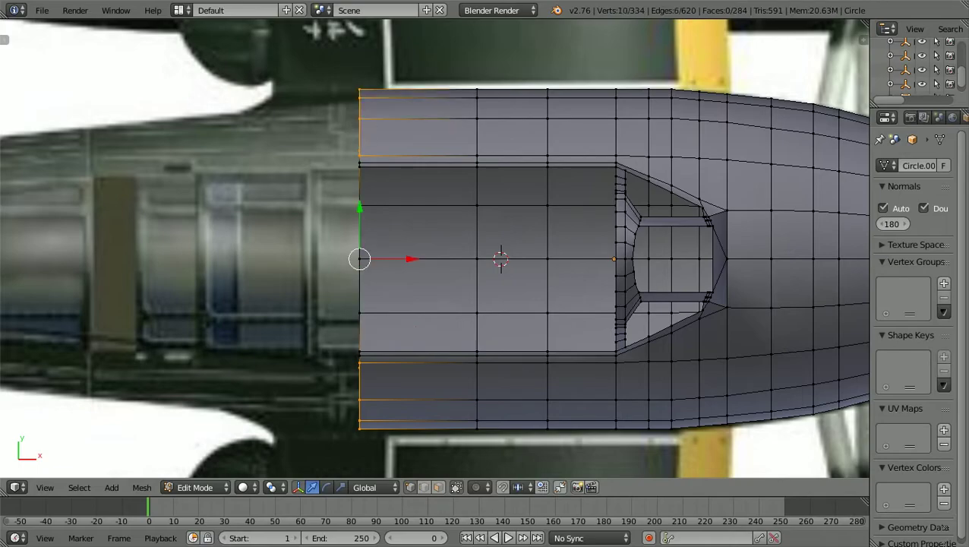
key(b)
drag(346, 340, 371, 200)
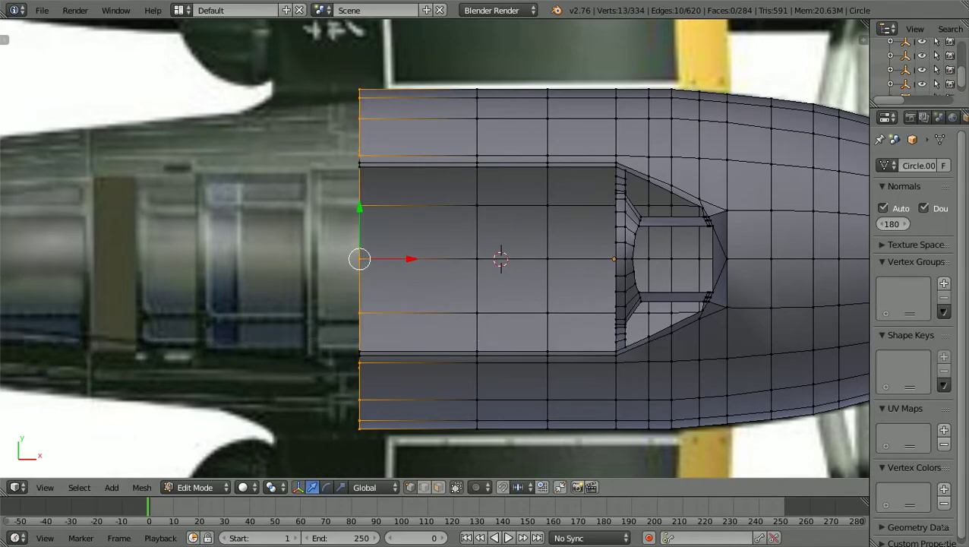
Step: Add the missing lower vertices on both sides of the open rear edge to the selection
scroll(435, 248, down, 1)
middle_drag(435, 248, 552, 170)
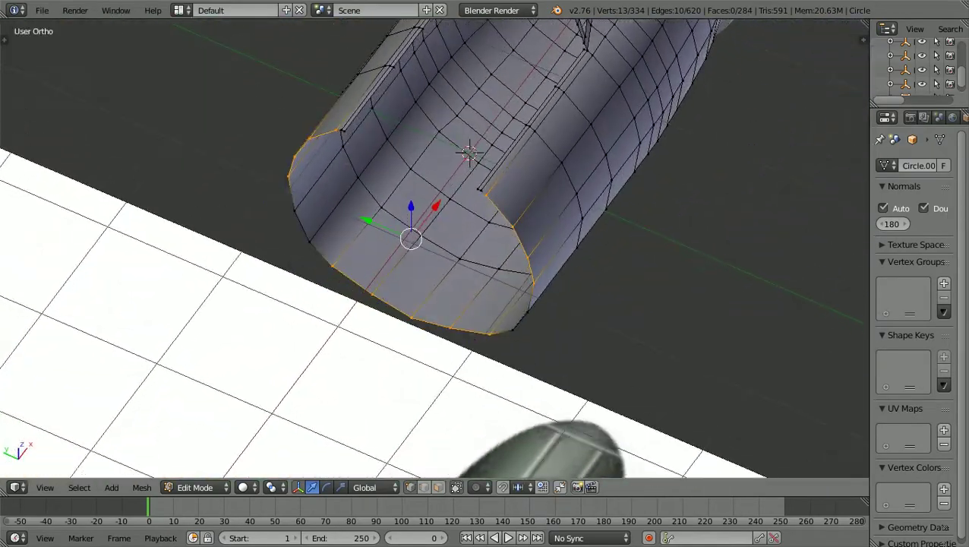
key(b)
drag(505, 353, 540, 298)
key(b)
drag(283, 267, 321, 199)
scroll(433, 245, up, 2)
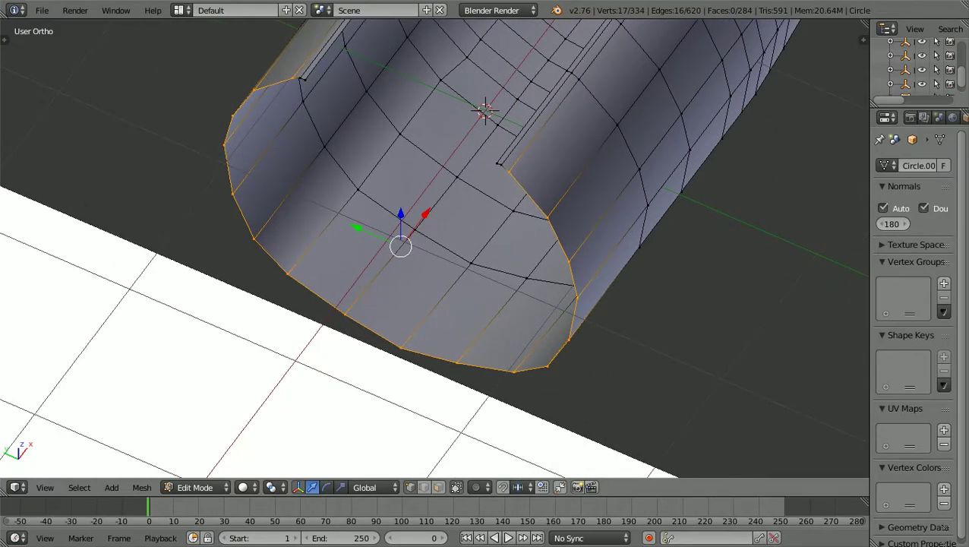
scroll(432, 245, down, 3)
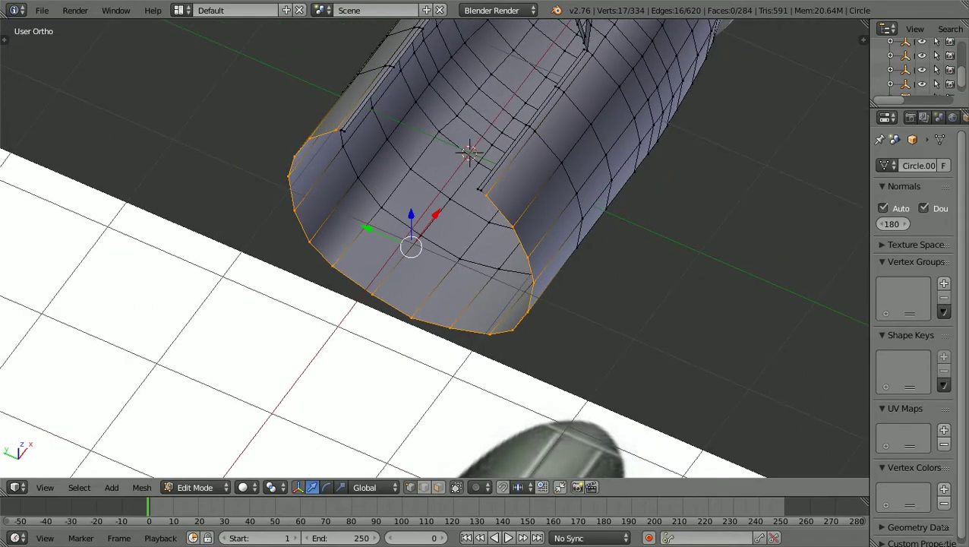
Step: Narrow the selected rear edge in top view by scaling it to about 0.98 along Y to match the reference
key(KP_7)
scroll(437, 246, up, 1)
key(z)
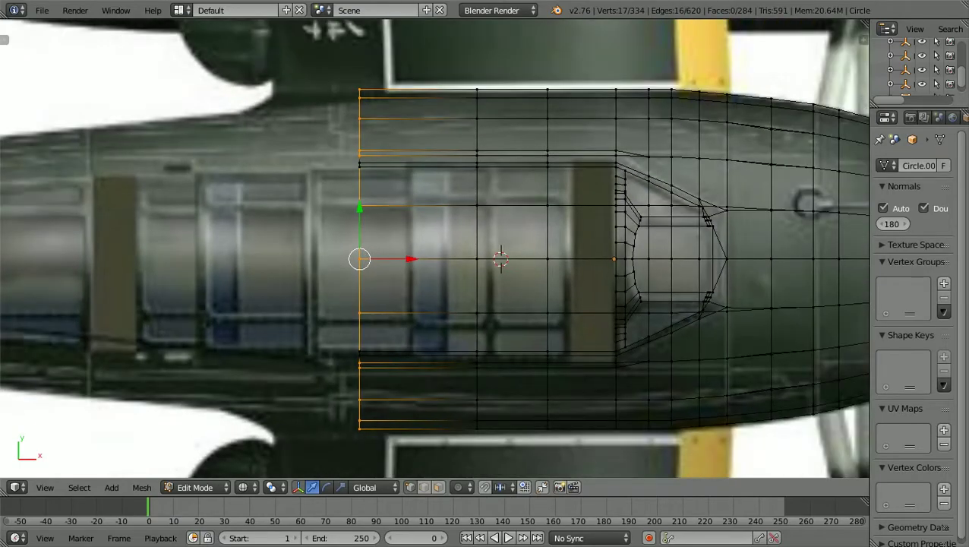
key(s)
key(y)
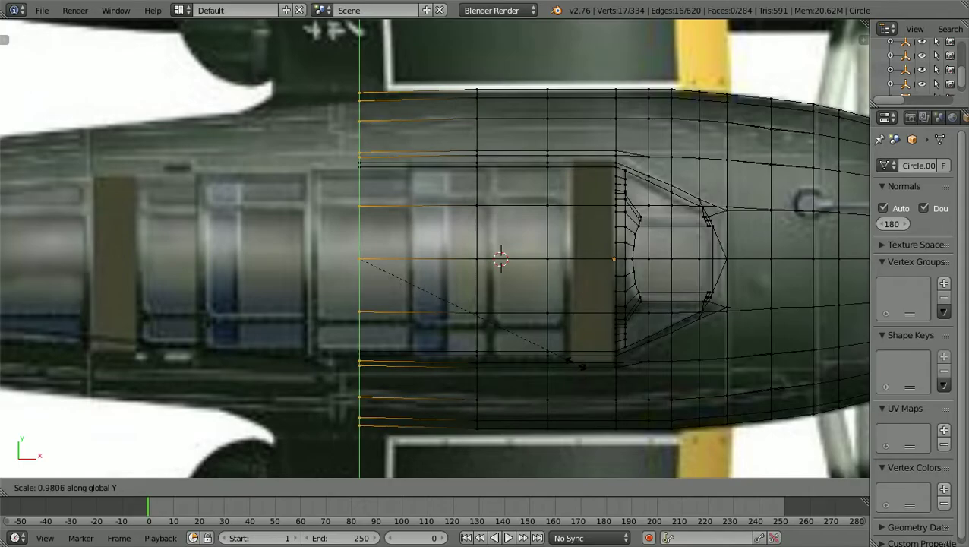
click(574, 363)
key(z)
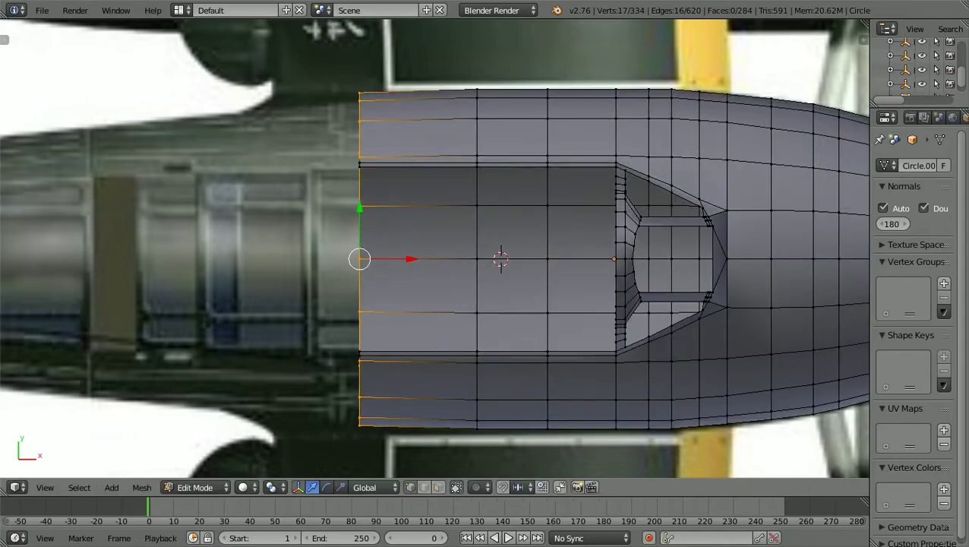
Step: Inspect the narrowed rear edge from several angles and against the references in the top and front orthographic views
mouse_move(562, 357)
middle_down()
mouse_move(596, 342)
mouse_move(639, 285)
mouse_move(682, 253)
mouse_move(717, 244)
mouse_move(756, 254)
middle_up()
middle_drag(474, 220, 403, 202)
key(KP_7)
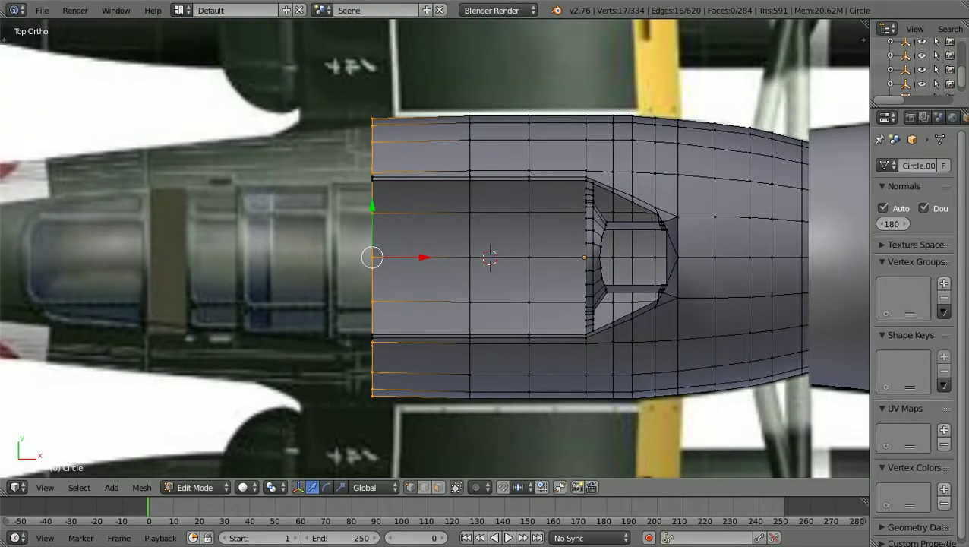
scroll(434, 248, down, 2)
scroll(435, 248, up, 1)
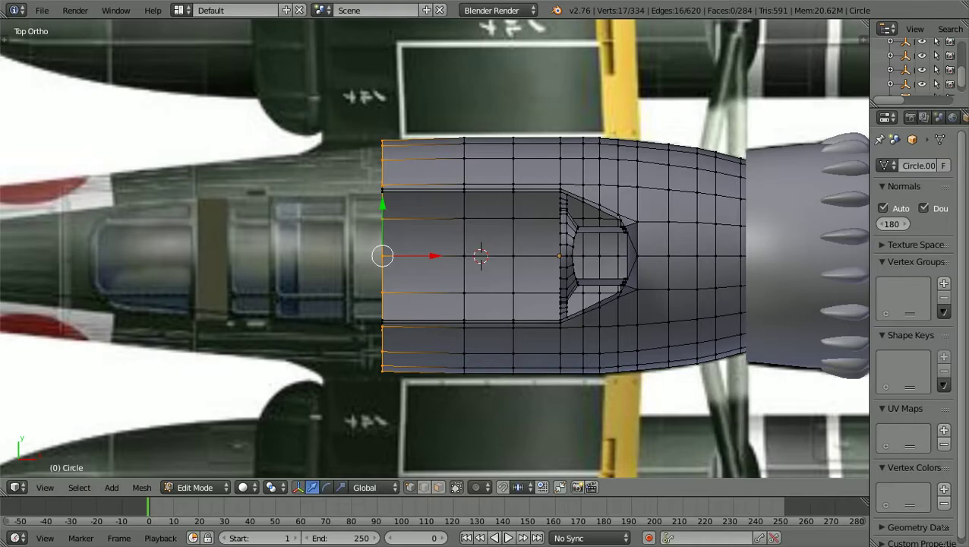
scroll(439, 255, up, 1)
scroll(430, 251, down, 1)
middle_drag(434, 248, 379, 225)
middle_drag(486, 285, 431, 281)
key(KP_1)
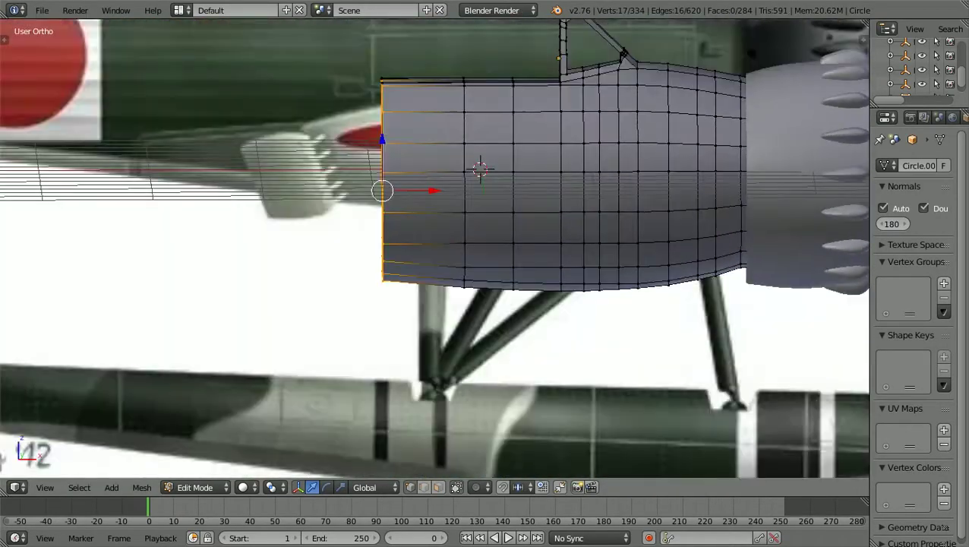
scroll(435, 248, up, 1)
scroll(435, 249, down, 2)
shift+scroll(434, 248, up, 5)
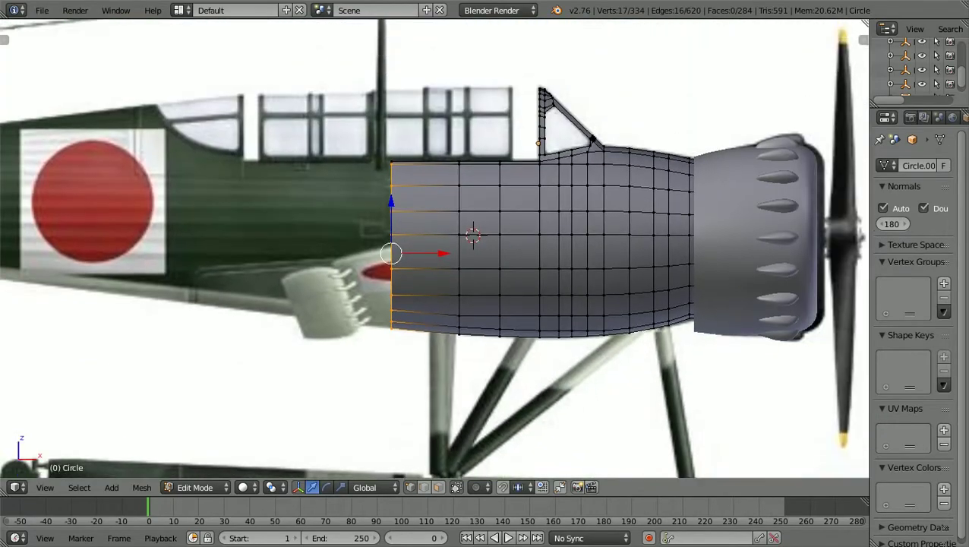
ctrl+scroll(434, 249, down, 7)
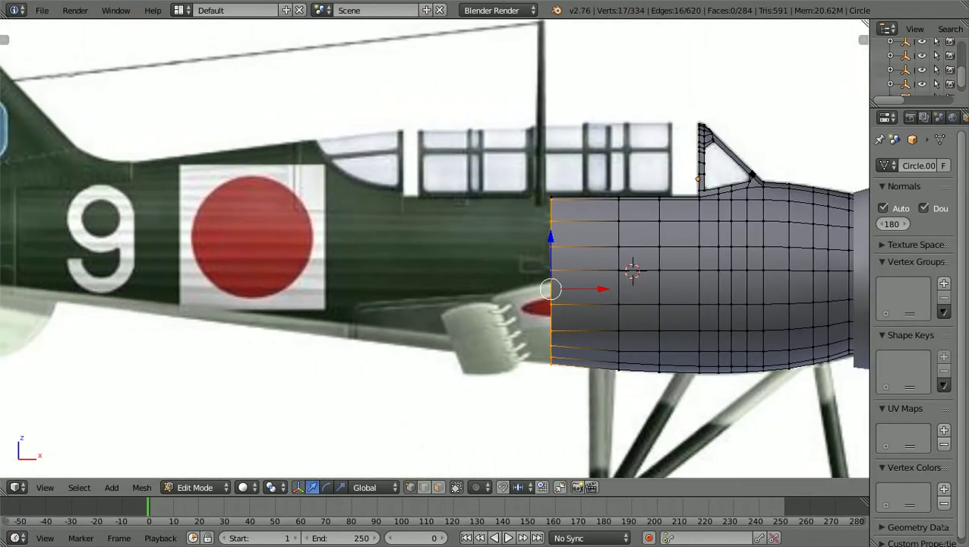
shift+scroll(434, 248, up, 2)
ctrl+scroll(434, 248, up, 4)
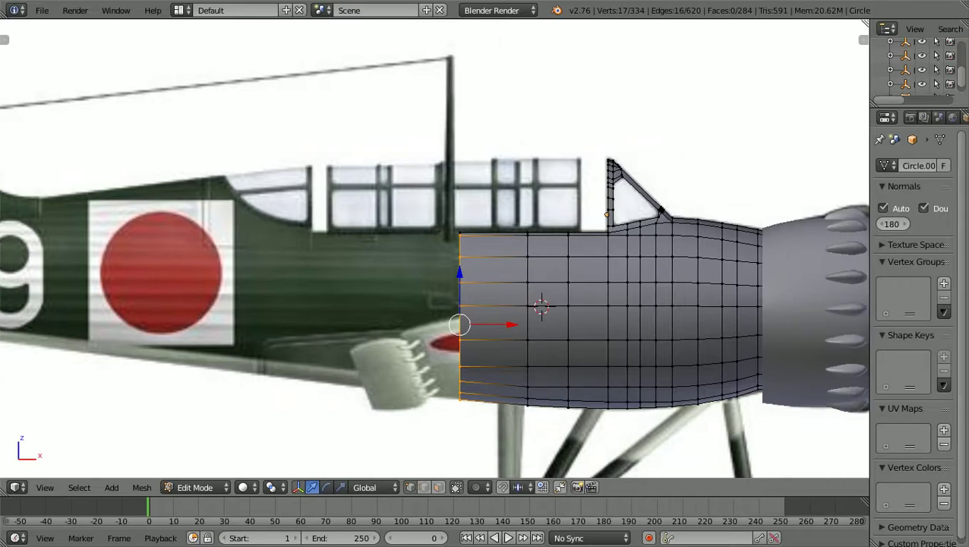
scroll(502, 283, up, 3)
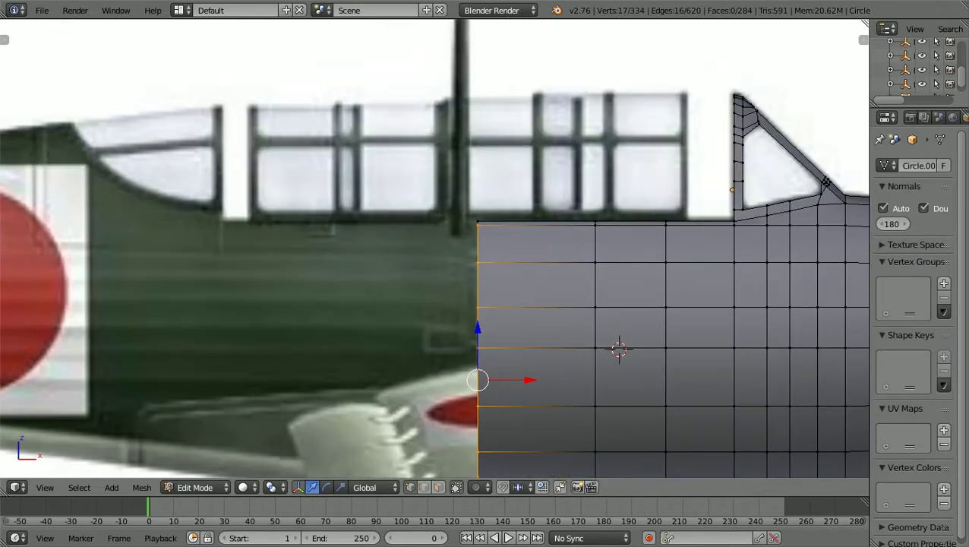
Step: Deselect all vertices and compare the fuselage with the side reference in wireframe shading
shift+middle_drag(502, 283, 459, 285)
key(a)
scroll(596, 201, down, 2)
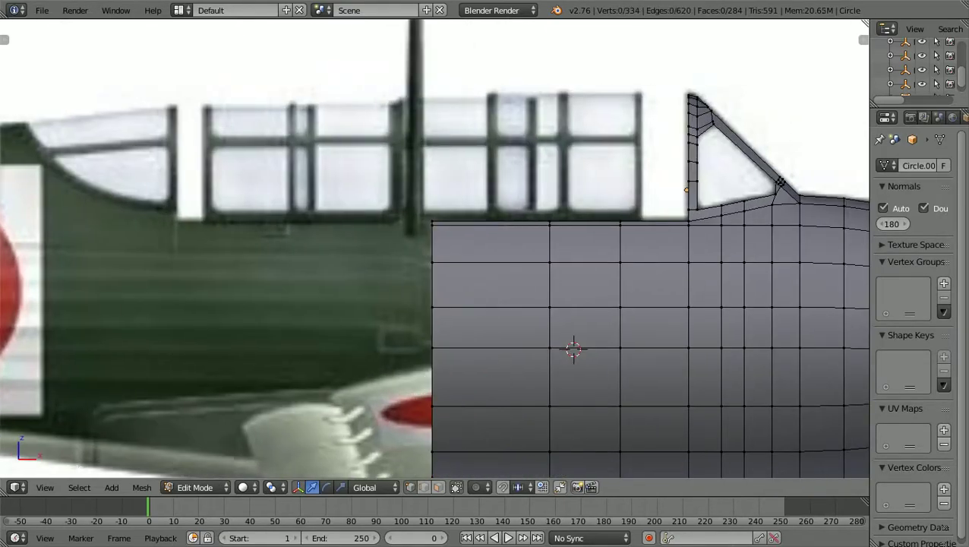
key(z)
scroll(596, 201, down, 1)
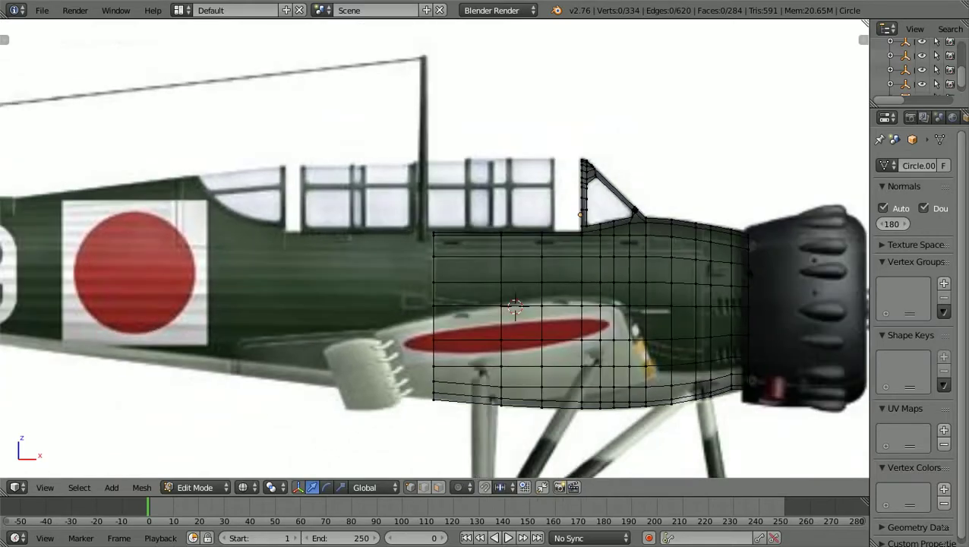
scroll(434, 247, up, 5)
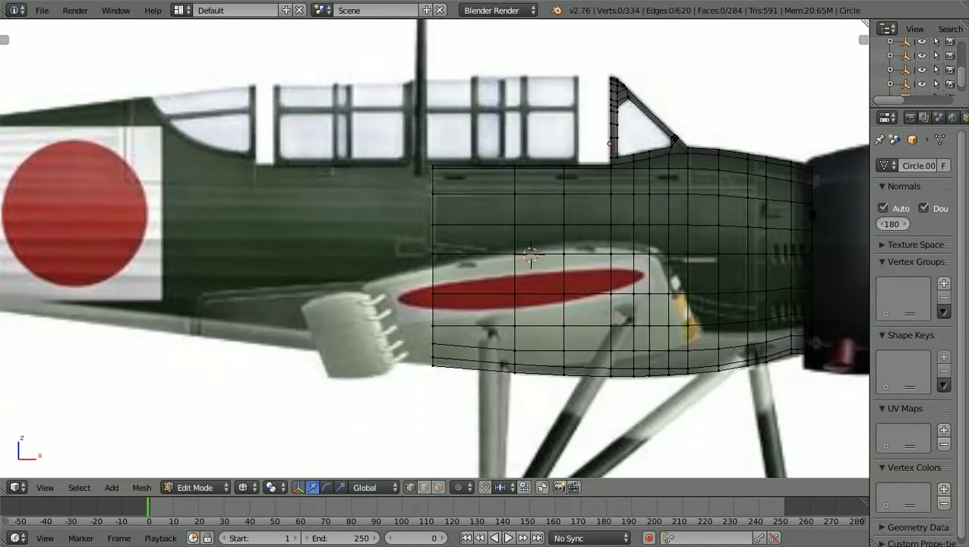
scroll(434, 248, down, 5)
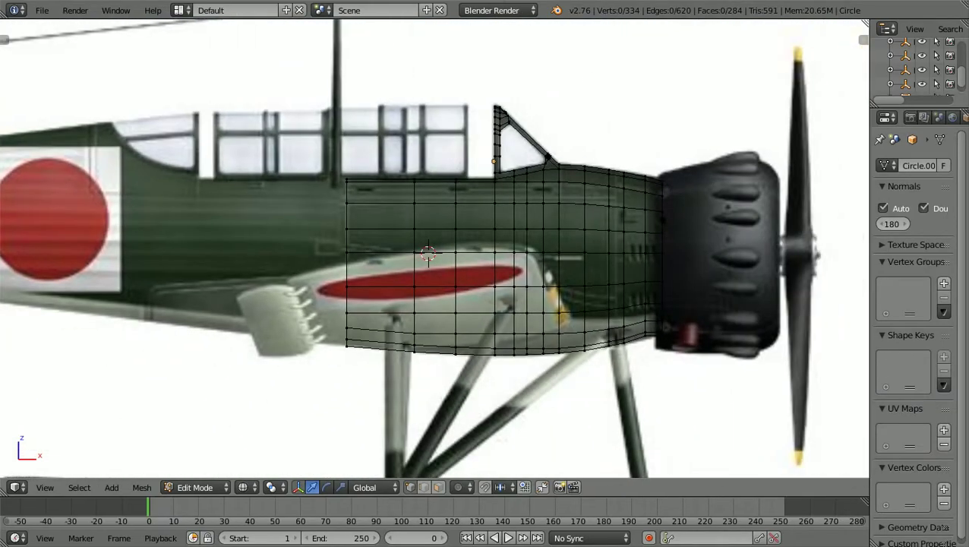
scroll(434, 248, up, 1)
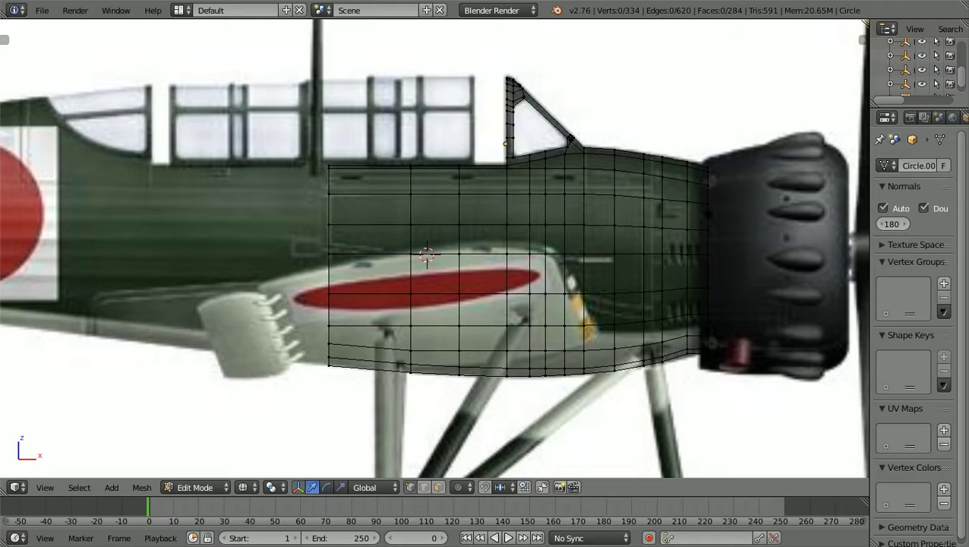
Step: Examine the side reference behind the mesh's open rear edge, following the fuselage outline past the canopy and roundel toward the tail
scroll(434, 247, up, 1)
ctrl+scroll(434, 248, down, 7)
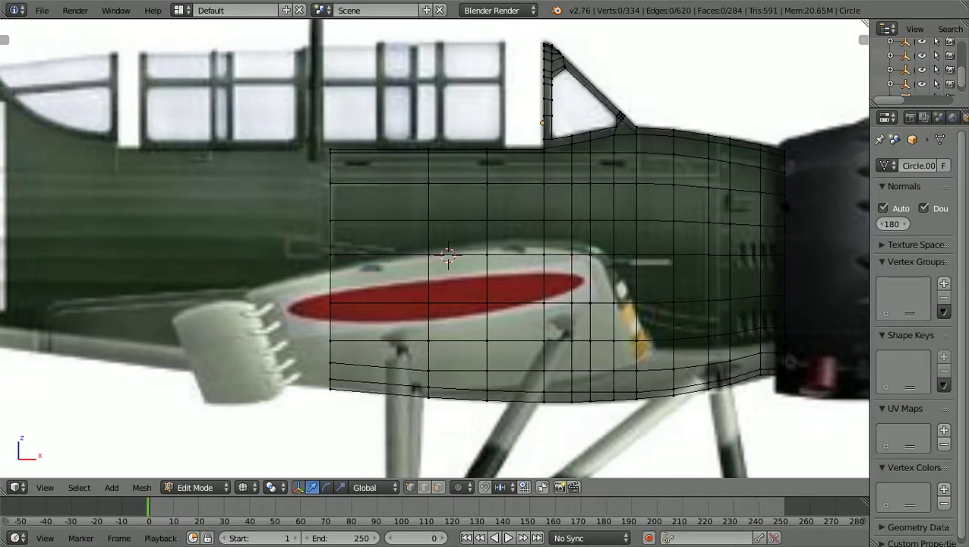
ctrl+scroll(434, 248, up, 6)
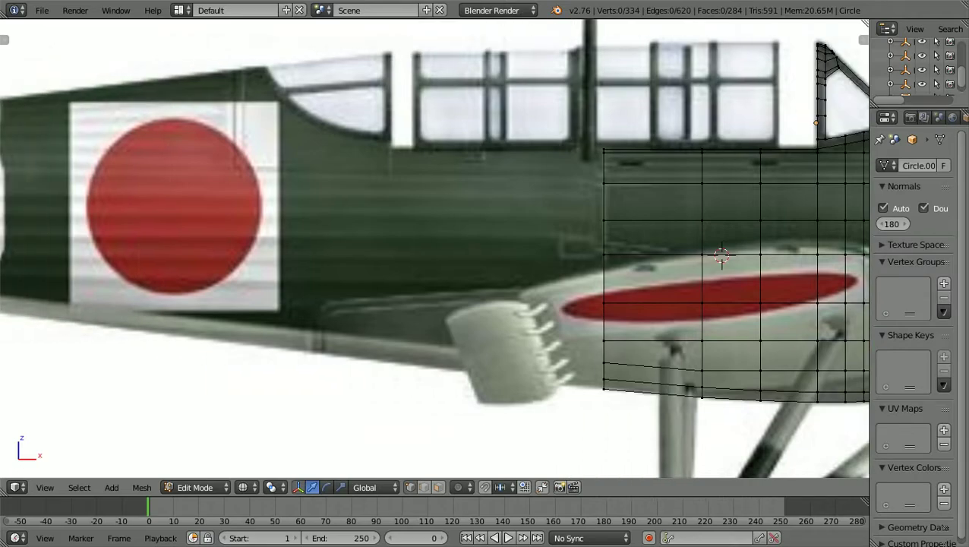
ctrl+scroll(435, 247, down, 3)
scroll(434, 247, down, 1)
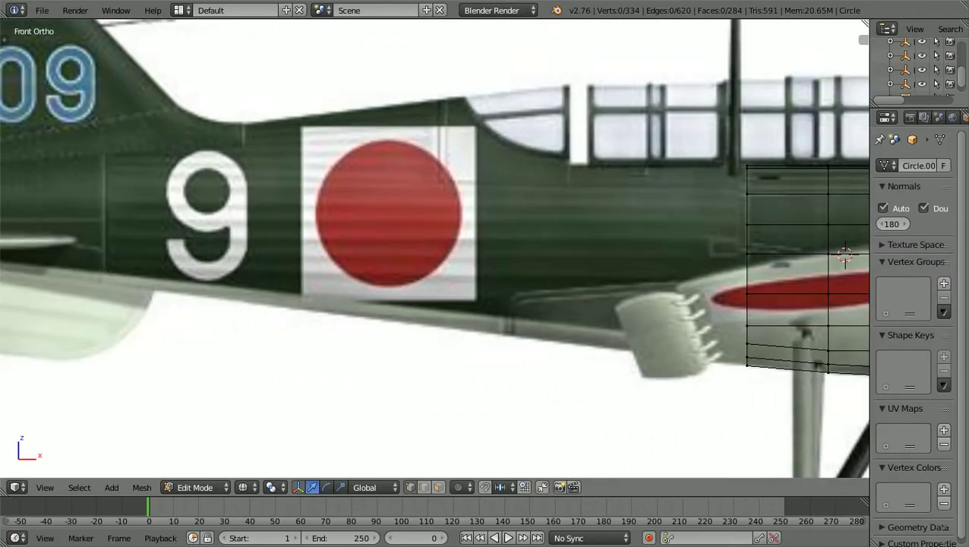
scroll(434, 248, down, 1)
ctrl+scroll(435, 248, up, 3)
scroll(434, 247, up, 2)
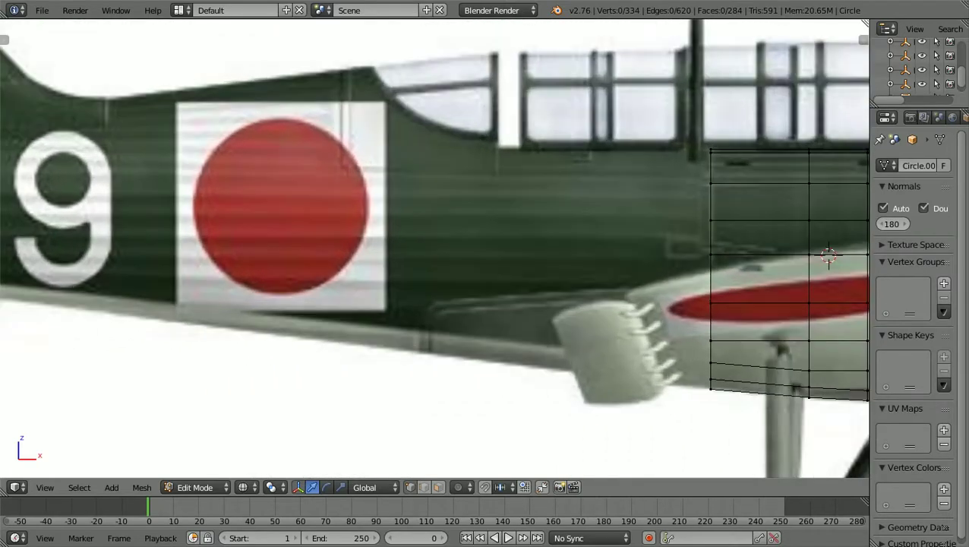
scroll(434, 248, down, 1)
scroll(434, 247, up, 1)
scroll(434, 248, up, 1)
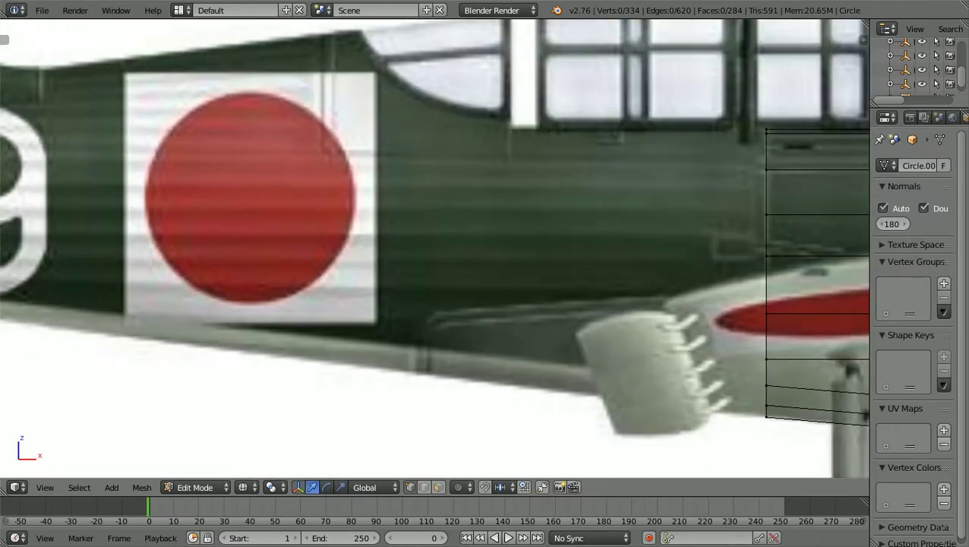
scroll(438, 245, down, 1)
scroll(435, 248, down, 1)
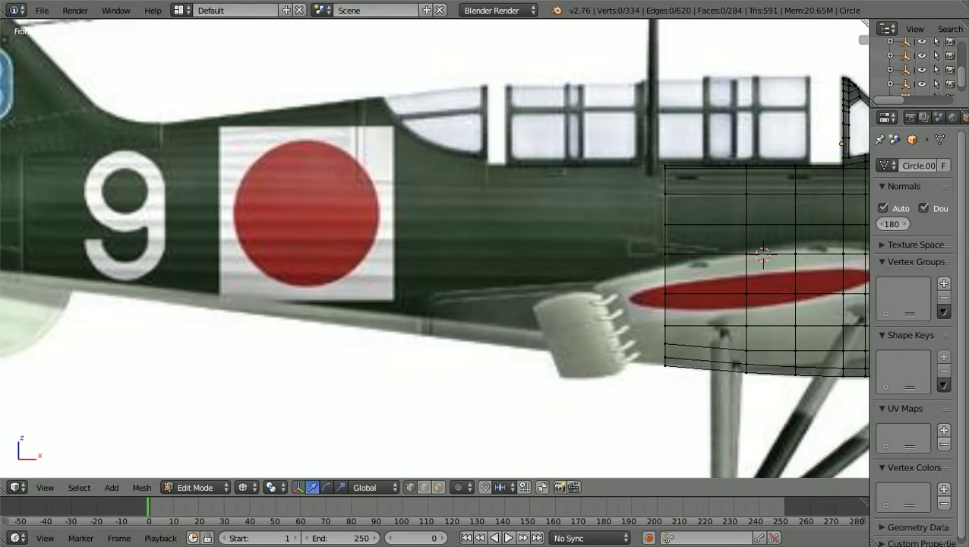
ctrl+scroll(434, 248, down, 2)
ctrl+scroll(434, 248, down, 7)
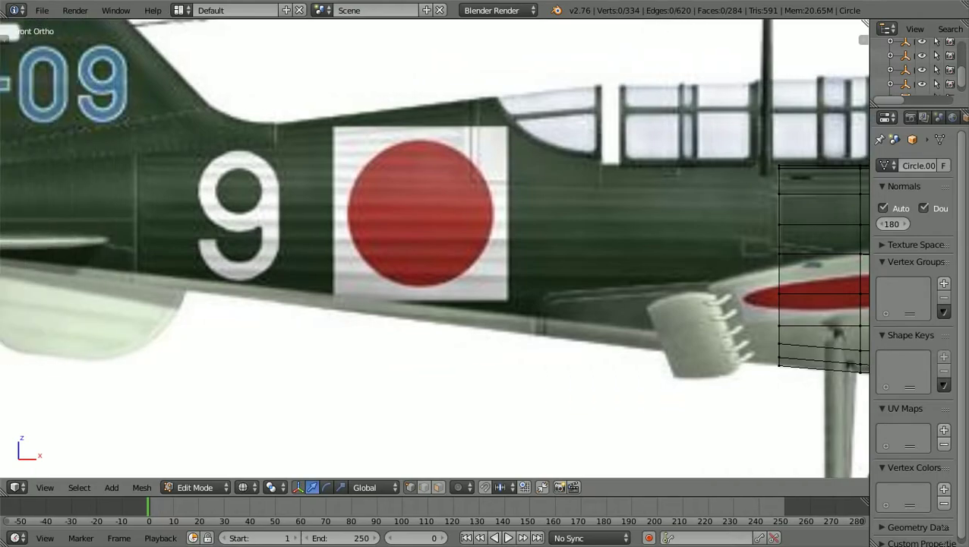
Step: Compare the whole side profile, from engine cowling to tail fin, with the part of the fuselage already modelled
scroll(435, 248, down, 2)
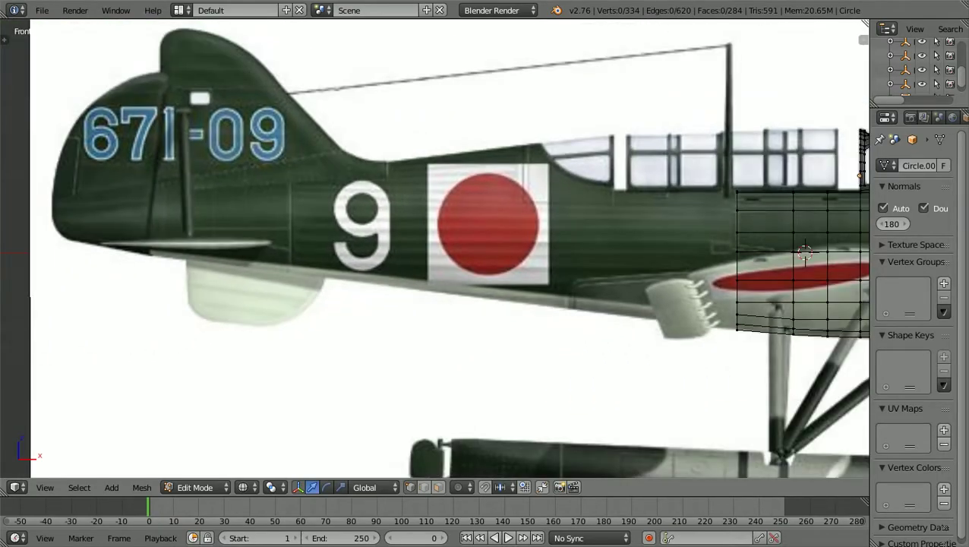
ctrl+scroll(435, 248, up, 3)
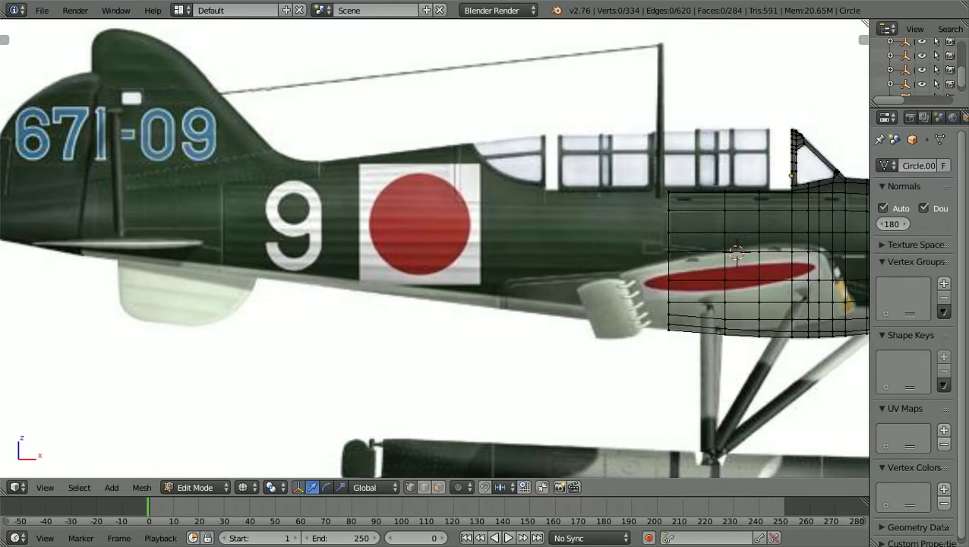
ctrl+scroll(434, 247, up, 2)
scroll(434, 248, down, 2)
ctrl+scroll(435, 247, down, 6)
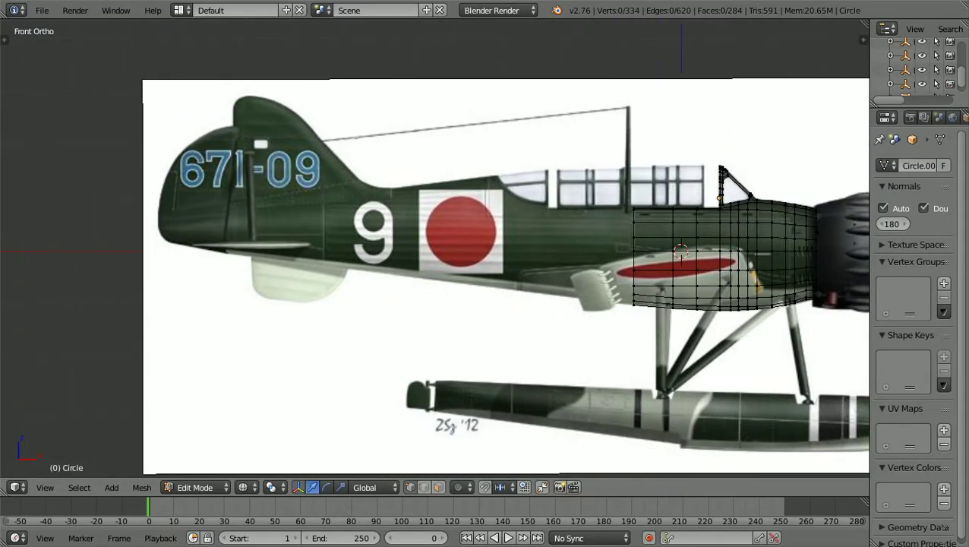
ctrl+scroll(435, 248, up, 3)
ctrl+scroll(434, 248, up, 2)
ctrl+scroll(434, 247, down, 1)
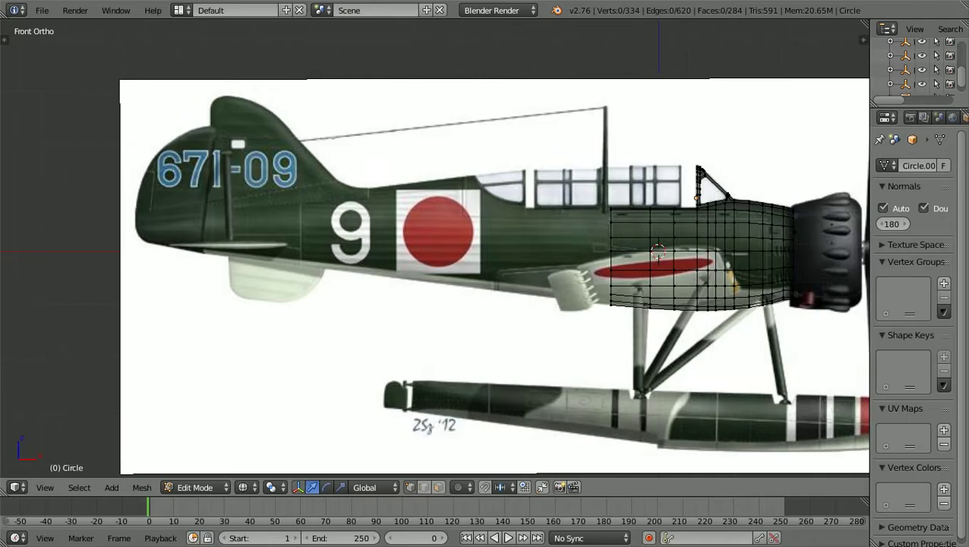
scroll(434, 248, up, 2)
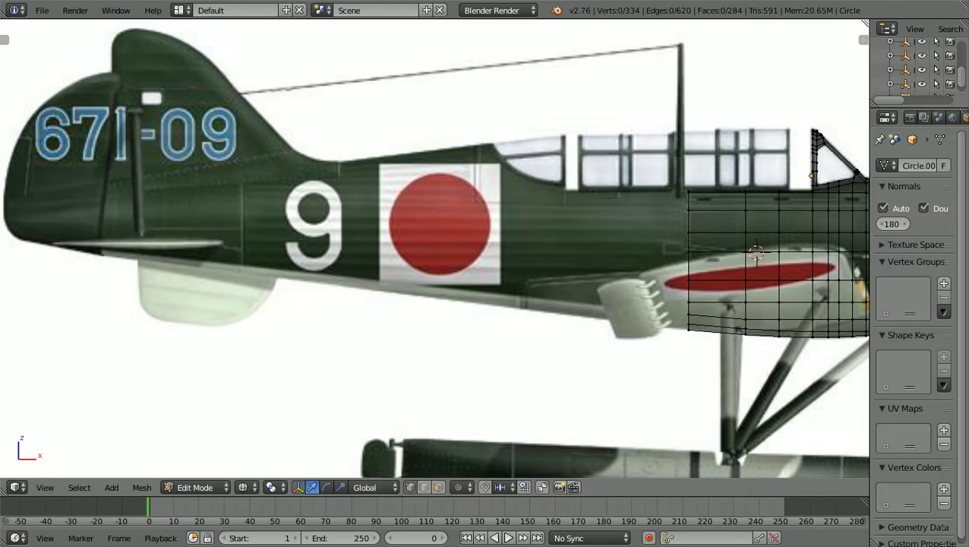
scroll(435, 247, down, 1)
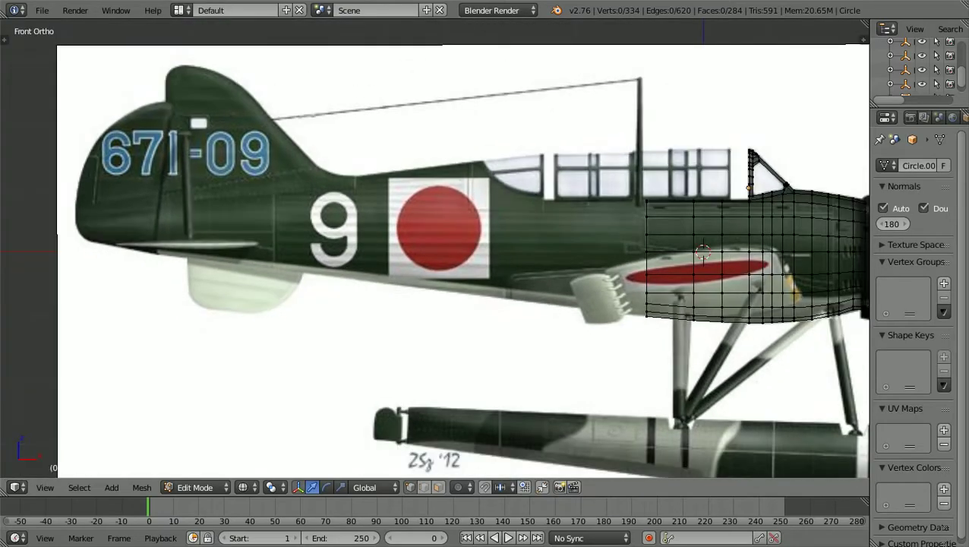
scroll(435, 247, up, 1)
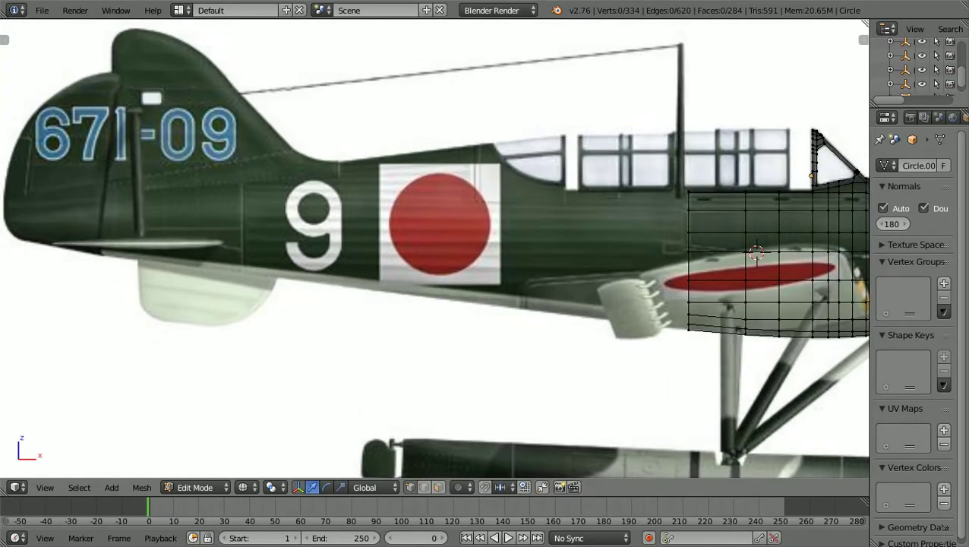
Step: Examine in top orthographic view how the rear fuselage tapers from the mesh's open edge to the tail tip
key(KP_7)
scroll(435, 248, up, 1)
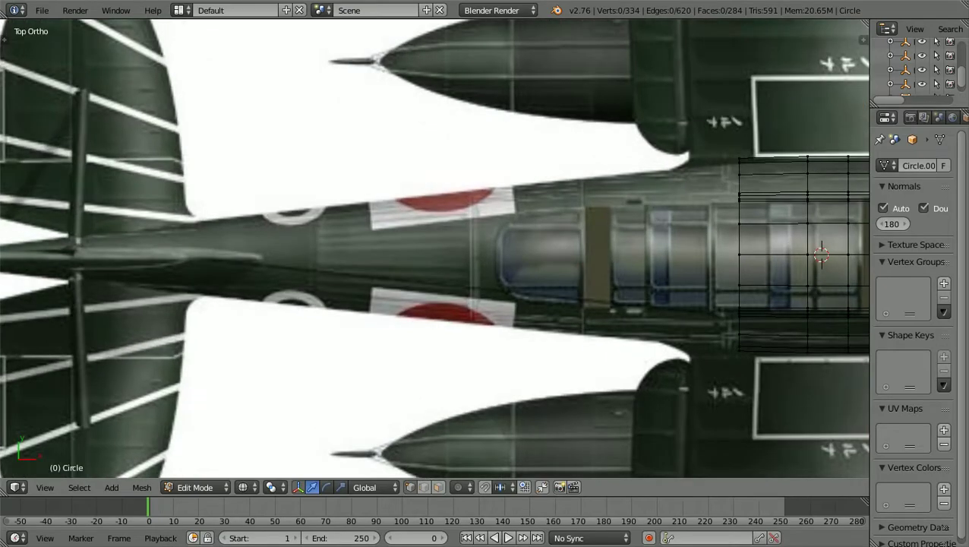
ctrl+scroll(435, 248, up, 3)
ctrl+scroll(435, 248, down, 8)
scroll(435, 248, up, 3)
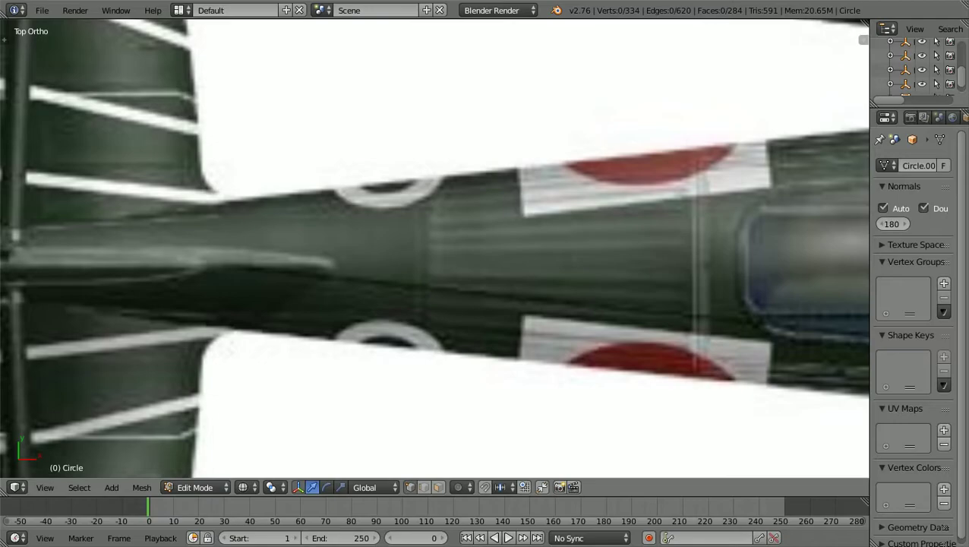
scroll(435, 248, down, 4)
ctrl+scroll(435, 247, down, 3)
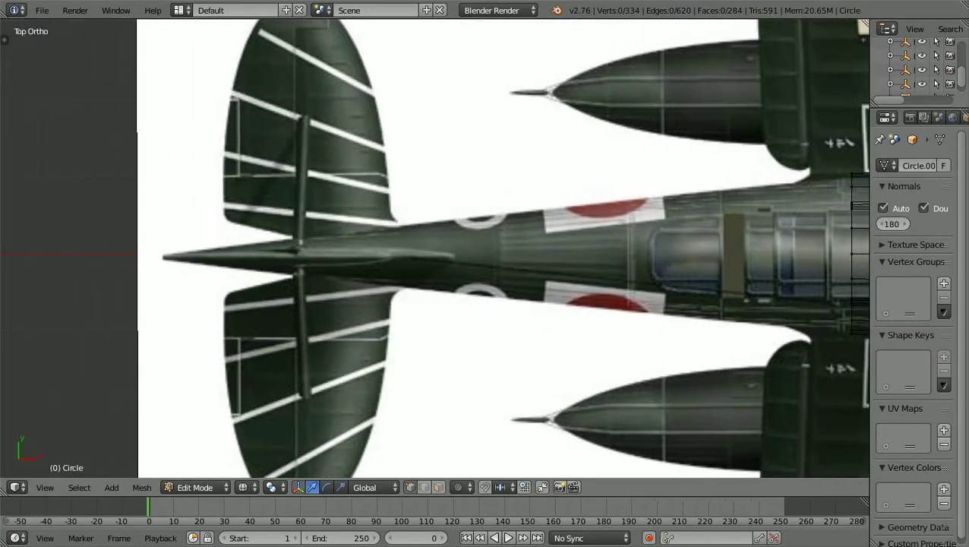
scroll(435, 247, down, 2)
shift+scroll(435, 248, down, 3)
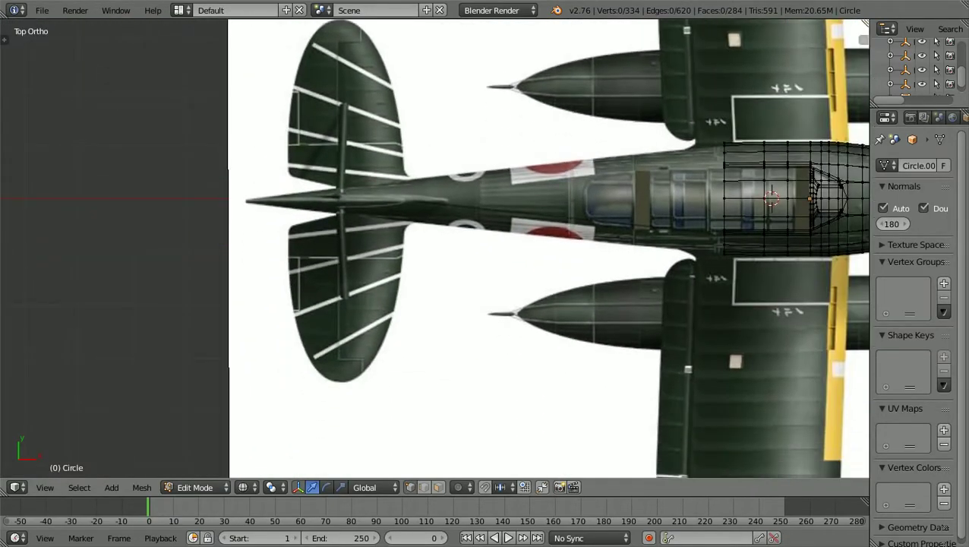
scroll(444, 242, up, 1)
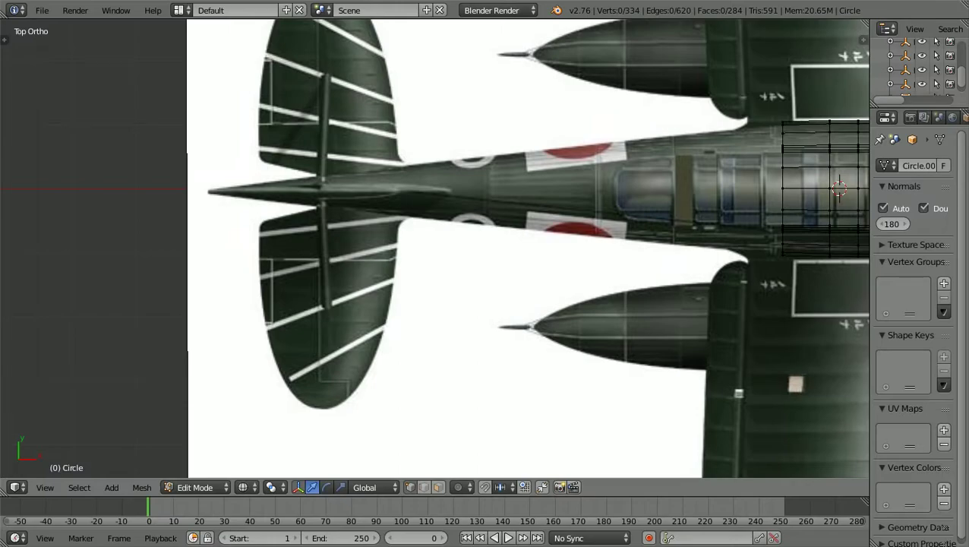
scroll(441, 245, down, 2)
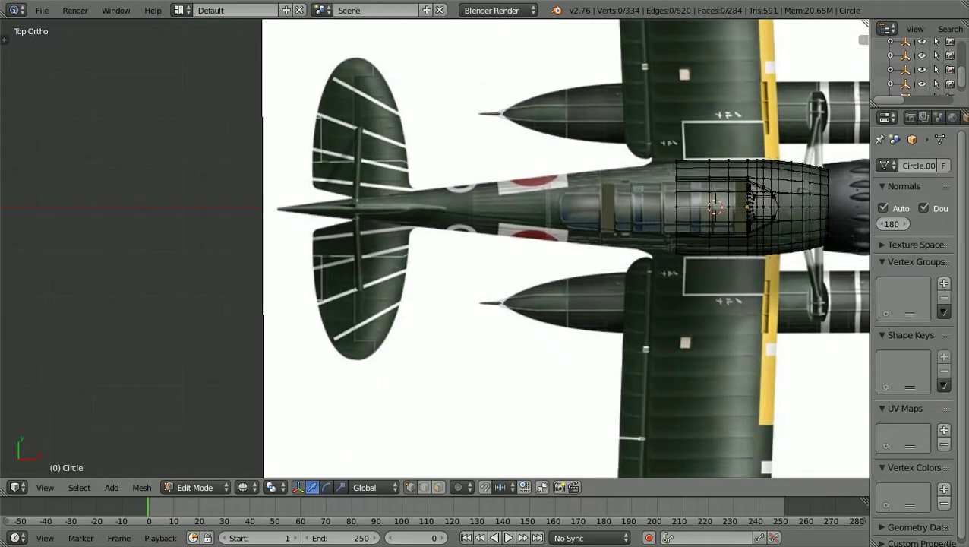
scroll(437, 247, up, 1)
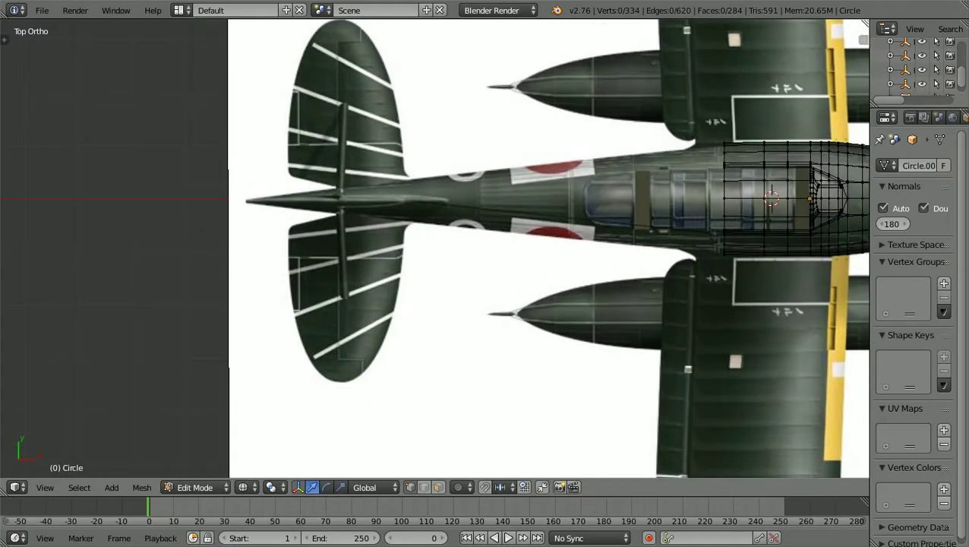
Step: Inspect the tail fin, rudder and lower rear fuselage outline on the side reference in front orthographic view
key(KP_1)
scroll(438, 248, up, 1)
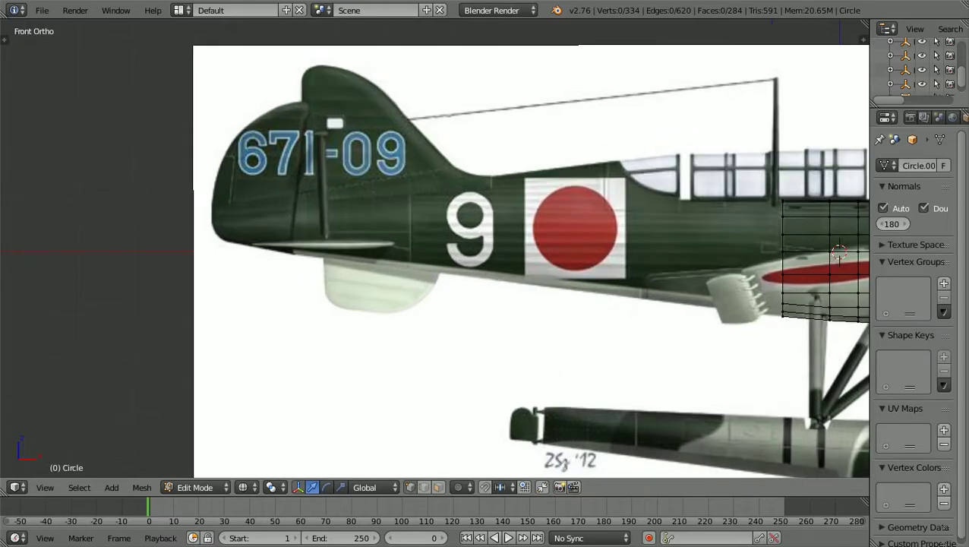
scroll(438, 249, down, 1)
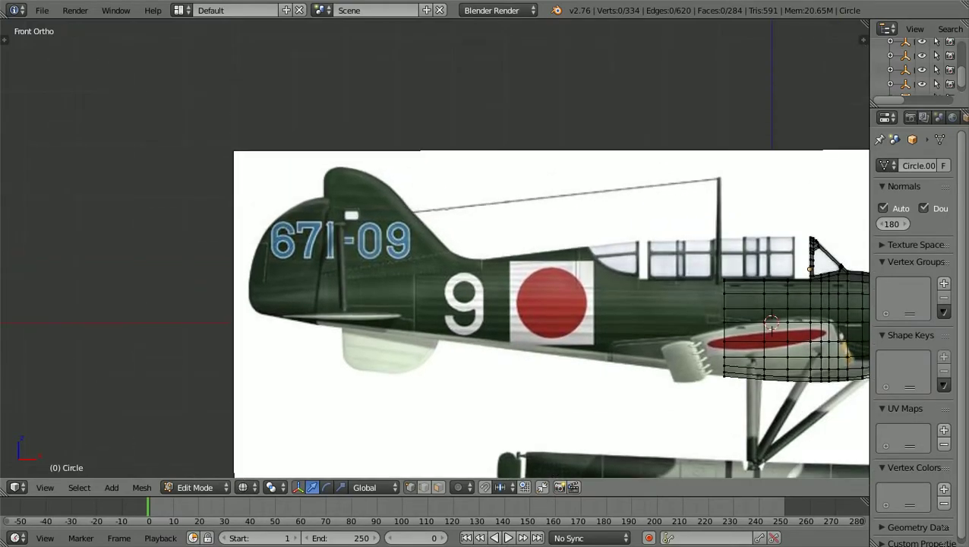
scroll(438, 249, up, 3)
scroll(438, 249, up, 2)
scroll(438, 249, down, 2)
ctrl+scroll(436, 249, down, 4)
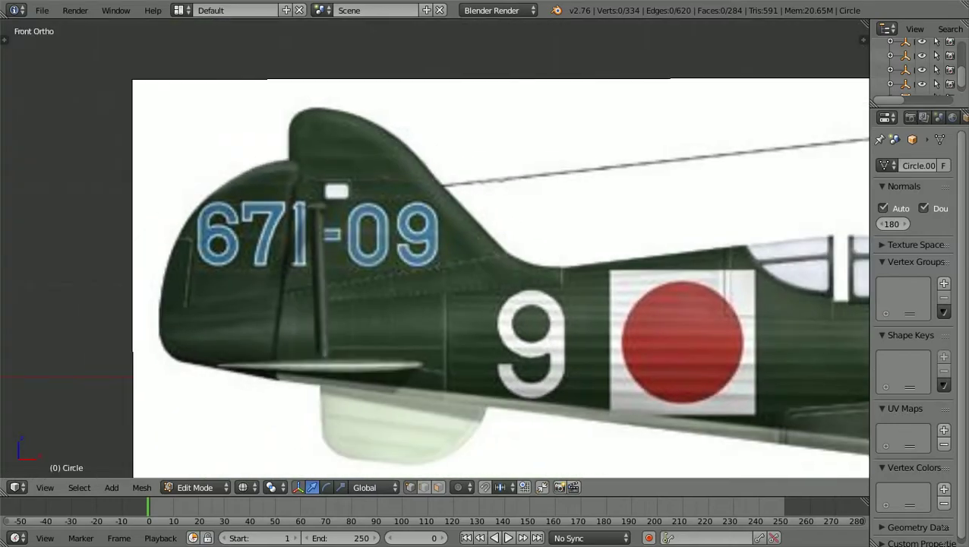
scroll(435, 249, up, 2)
scroll(438, 249, down, 2)
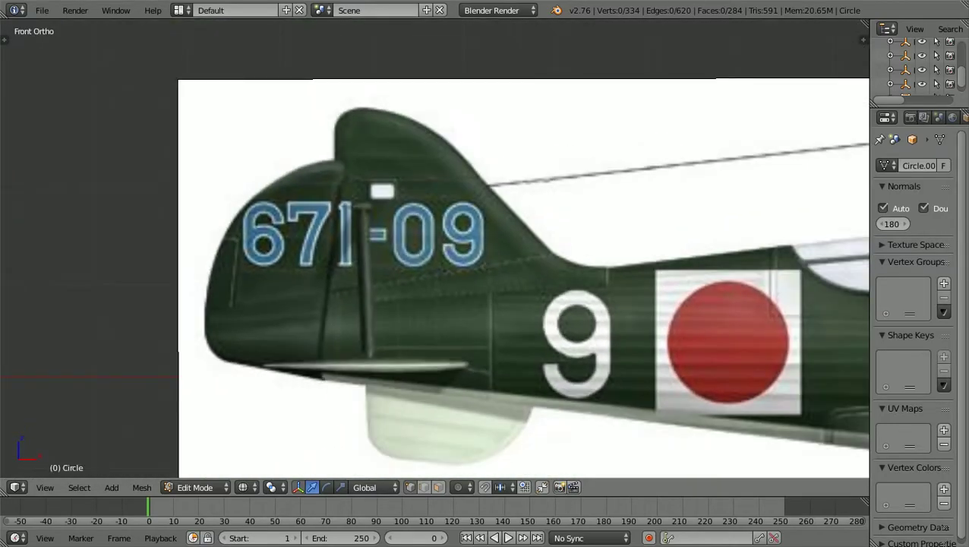
Step: Inspect the tailplane and pointed tail in top orthographic view, and compare the full aircraft plan with the fuselage mesh
key(KP_7)
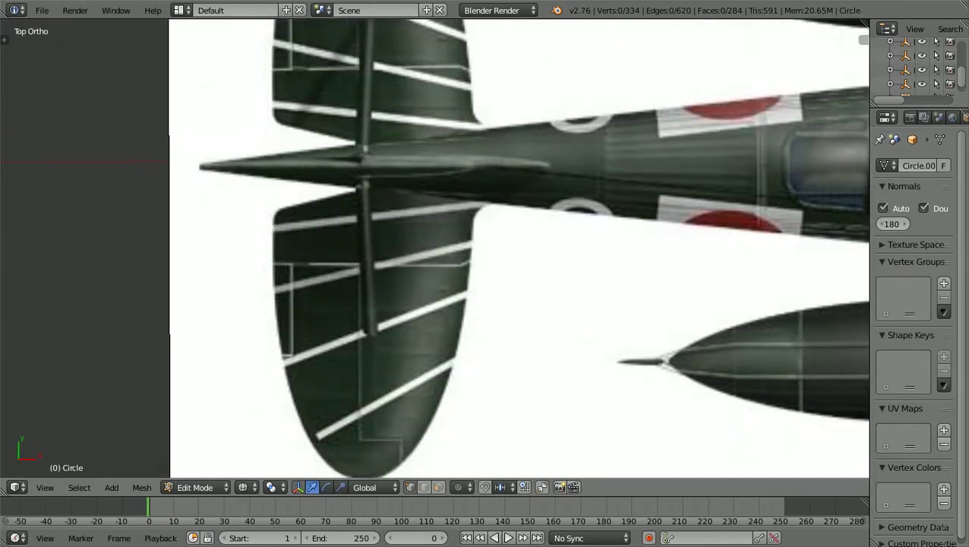
scroll(438, 249, down, 1)
scroll(438, 249, up, 1)
scroll(435, 248, up, 2)
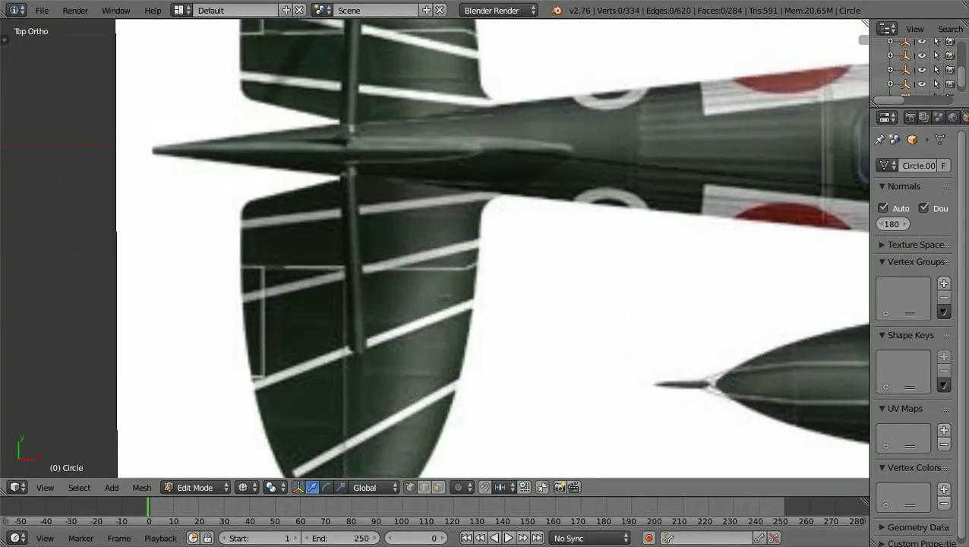
scroll(435, 248, down, 4)
ctrl+scroll(434, 248, up, 8)
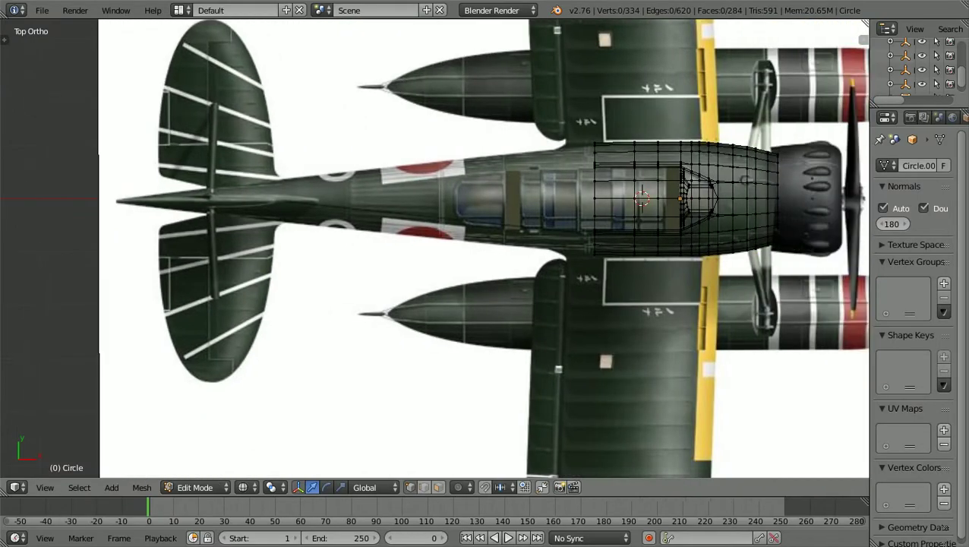
scroll(434, 248, down, 1)
ctrl+scroll(434, 248, up, 3)
scroll(434, 248, up, 2)
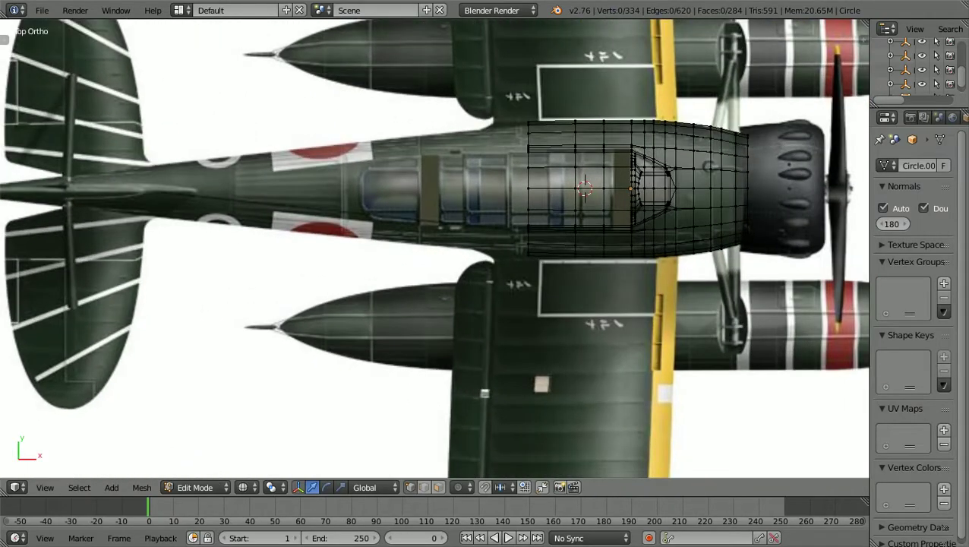
scroll(434, 248, down, 4)
shift+scroll(434, 248, down, 4)
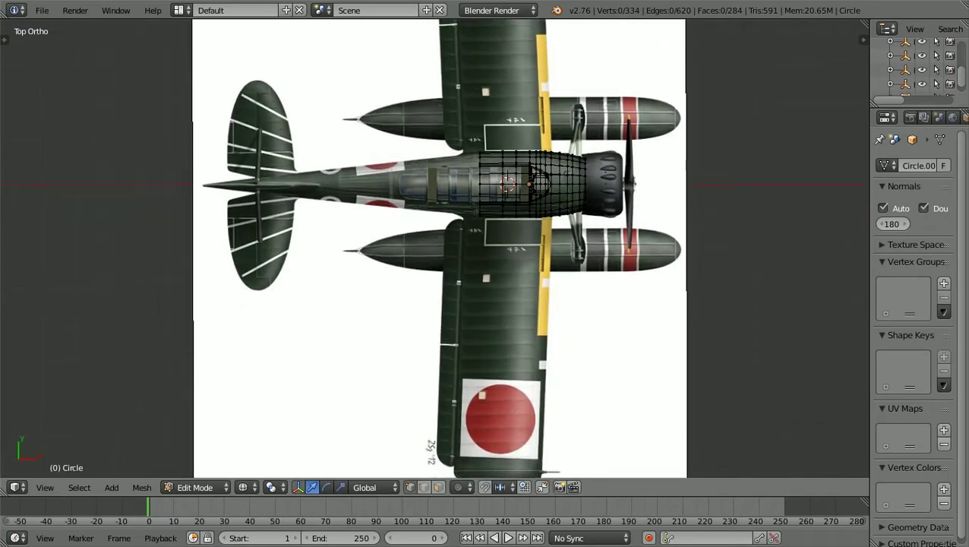
scroll(434, 248, up, 2)
shift+middle_drag(434, 231, 434, 303)
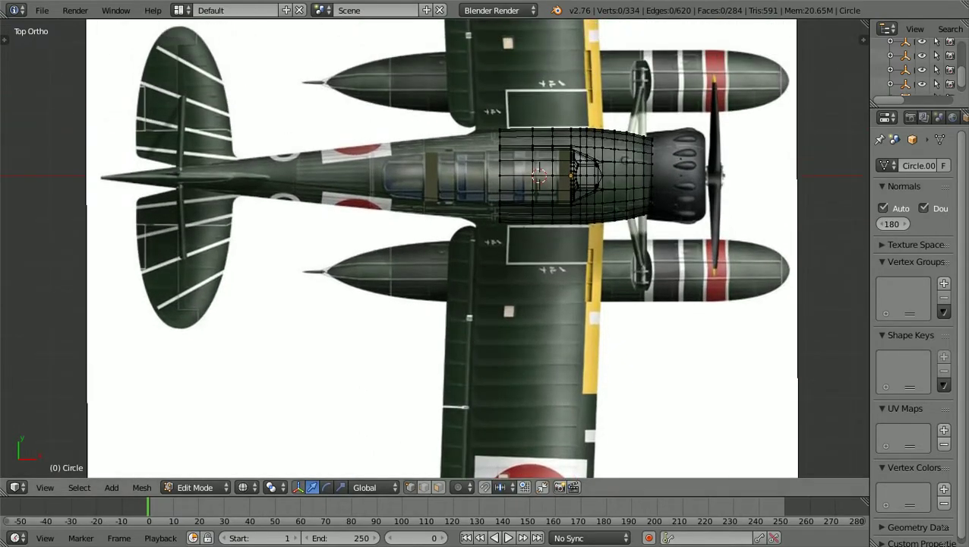
Step: Display the fuselage in solid shading and switch from Edit Mode to Object Mode to view it over the top reference
key(z)
scroll(435, 248, up, 1)
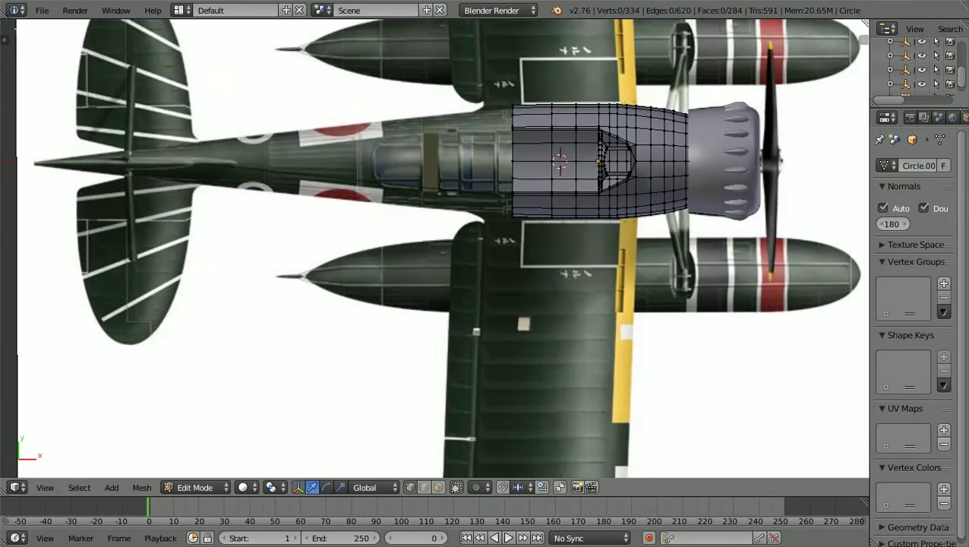
click(195, 487)
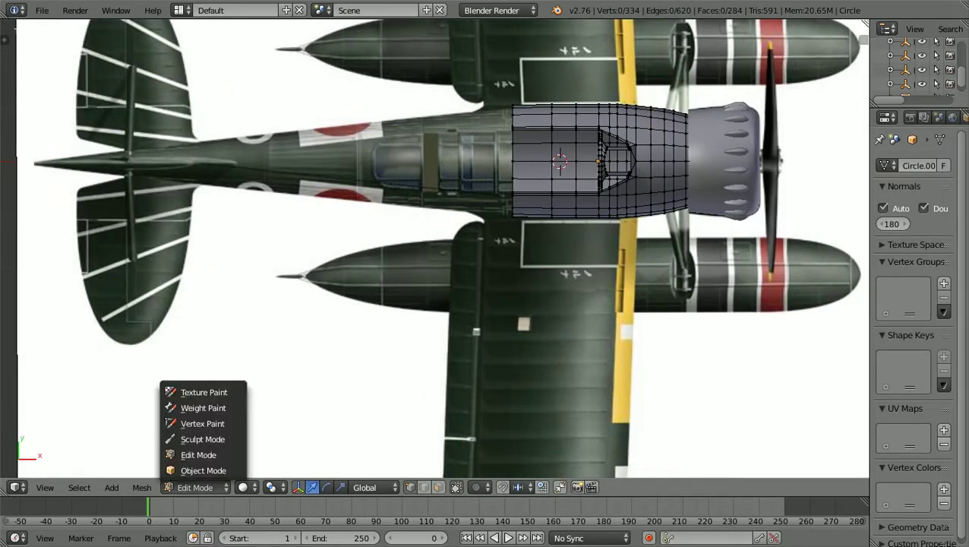
click(202, 470)
scroll(435, 249, up, 1)
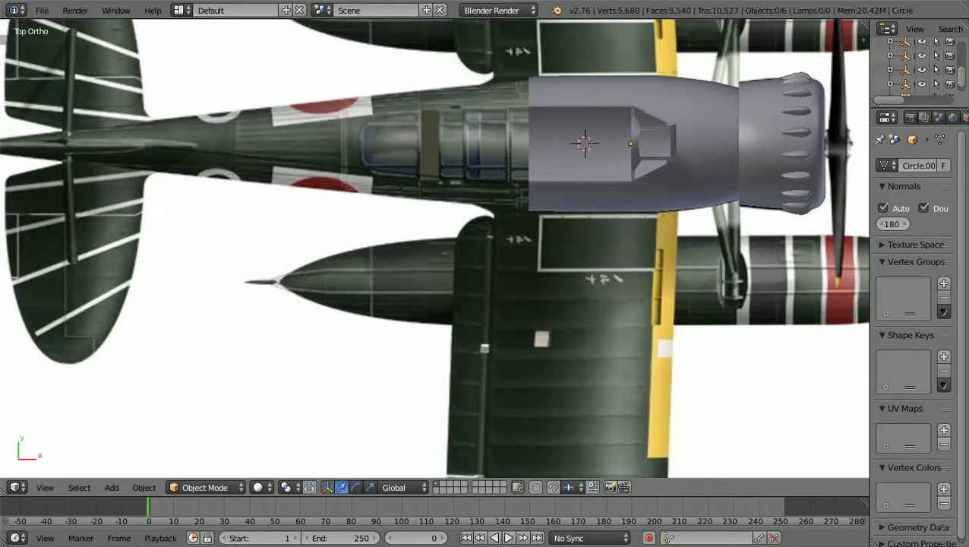
scroll(434, 249, down, 1)
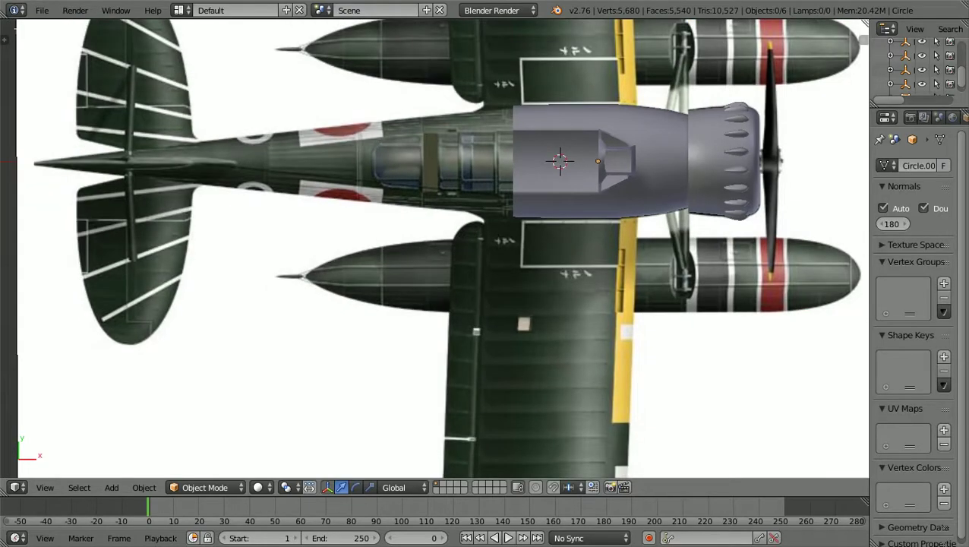
Step: Examine the shaded fuselage's open rear edge and cockpit cutout from several angles in user perspective
middle_drag(403, 296, 495, 173)
scroll(434, 248, up, 3)
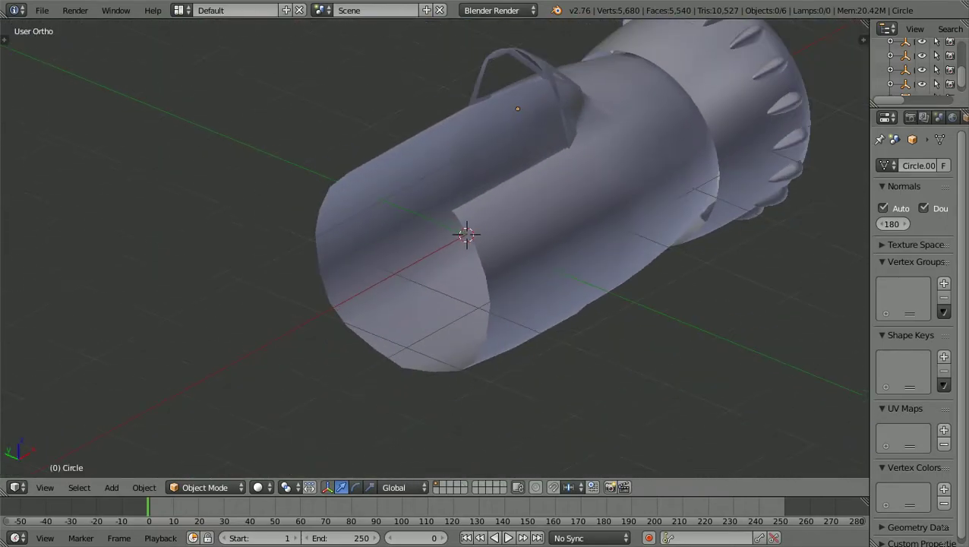
scroll(434, 248, down, 1)
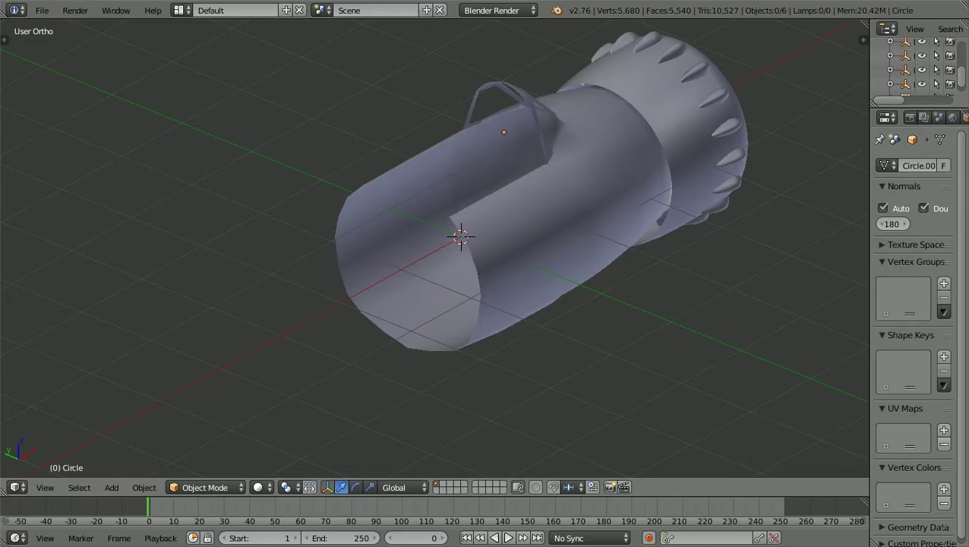
scroll(434, 249, down, 1)
middle_drag(434, 248, 265, 180)
scroll(434, 249, down, 1)
scroll(435, 248, up, 1)
scroll(434, 248, up, 1)
scroll(434, 248, down, 1)
scroll(434, 249, down, 1)
scroll(435, 248, down, 5)
scroll(435, 249, up, 2)
Step: Compare the shaded fuselage with the cockpit canopy and rear fuselage on the side reference in front orthographic view
key(KP_1)
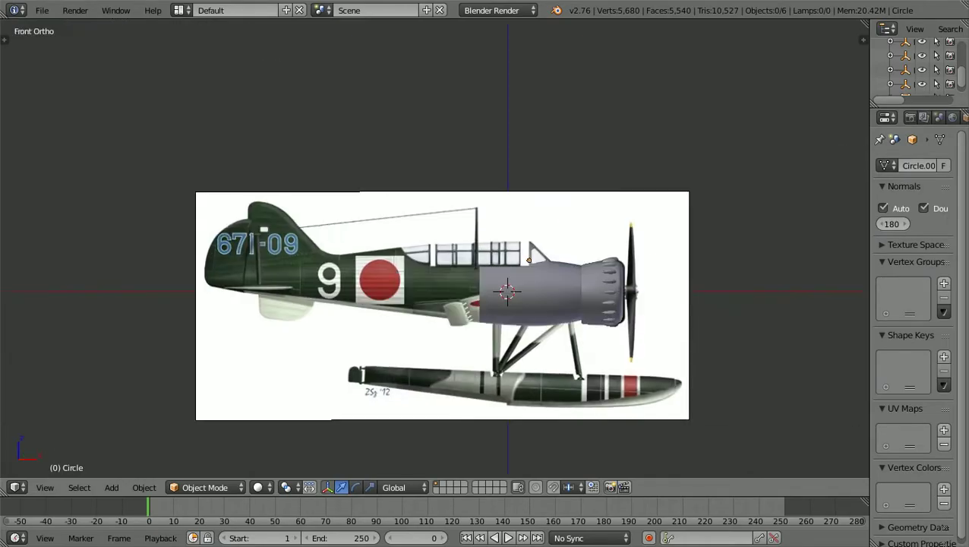
scroll(435, 250, up, 3)
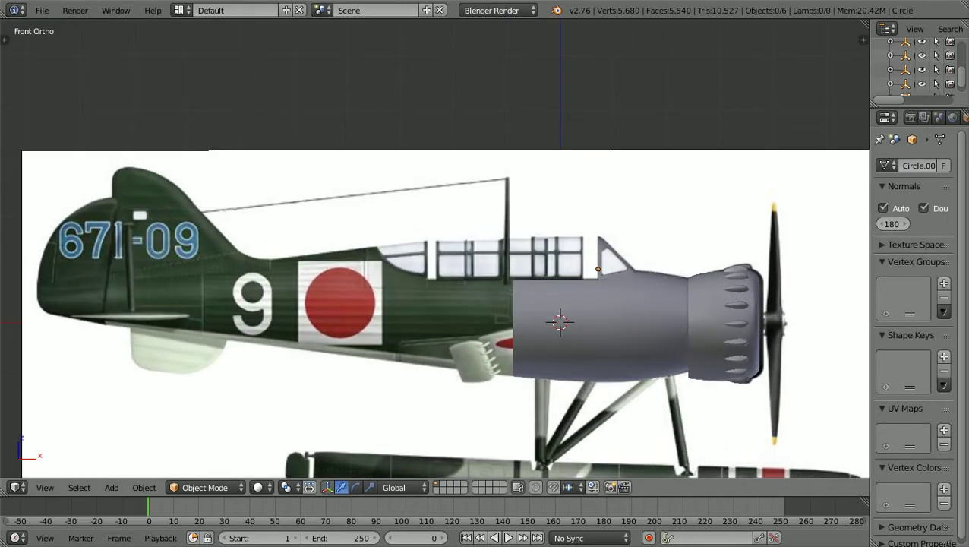
ctrl+scroll(435, 250, up, 4)
shift+scroll(435, 250, down, 3)
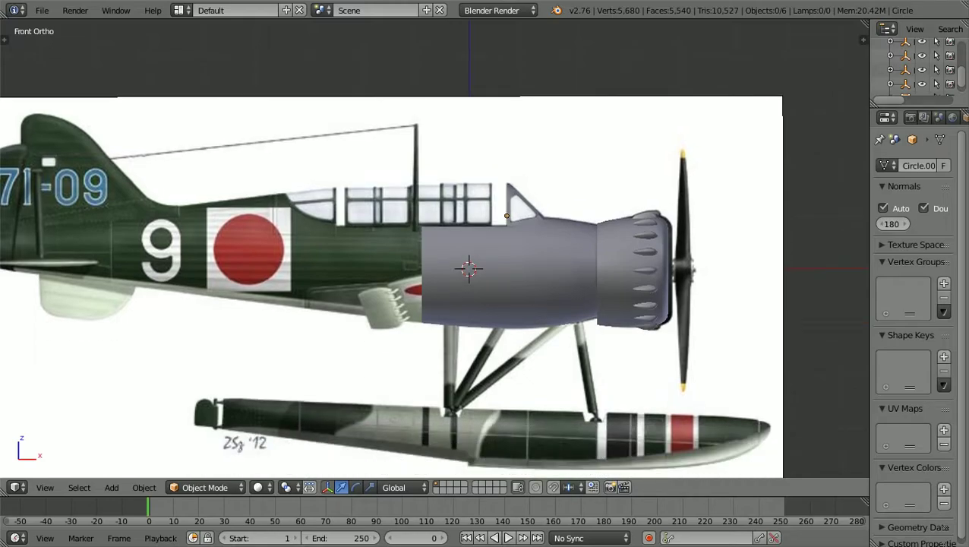
scroll(435, 250, up, 3)
shift+middle_drag(441, 250, 555, 251)
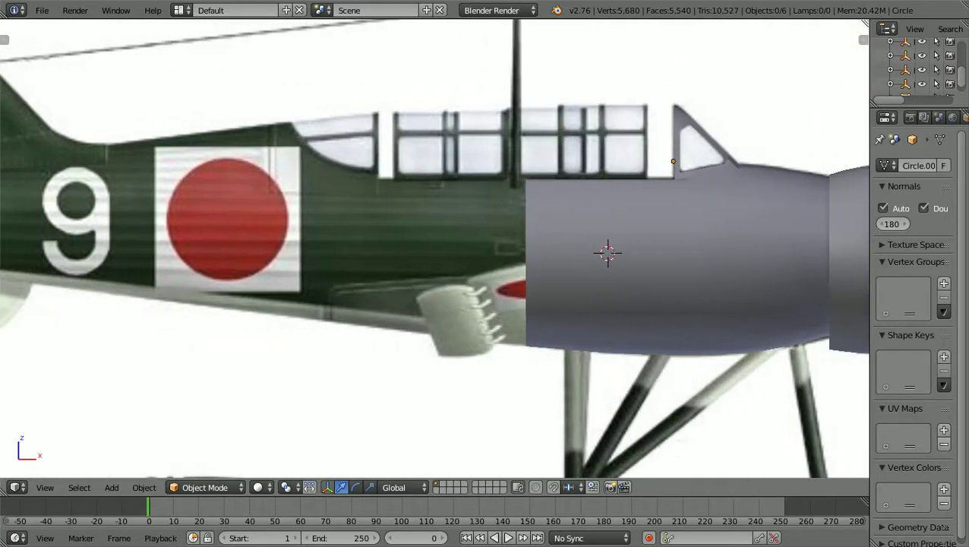
scroll(435, 249, up, 1)
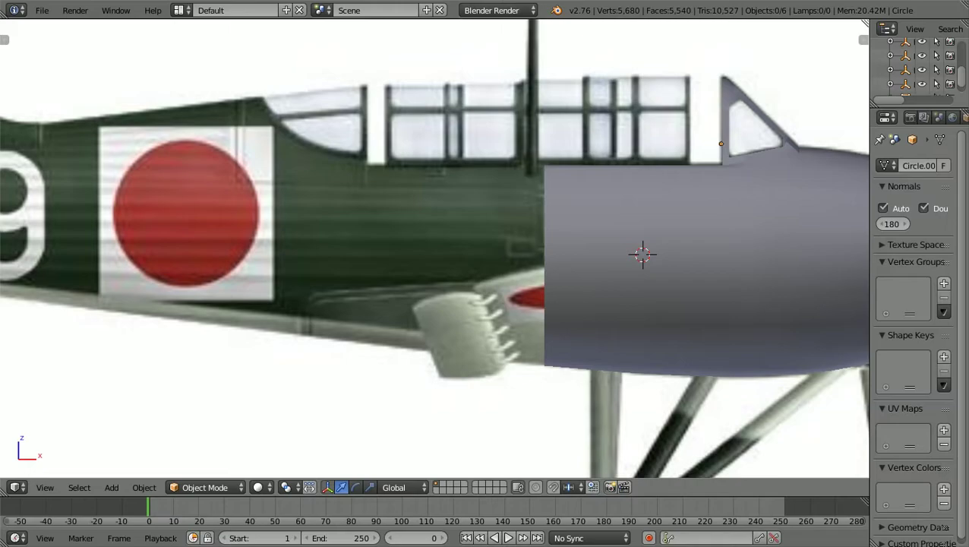
scroll(434, 248, down, 1)
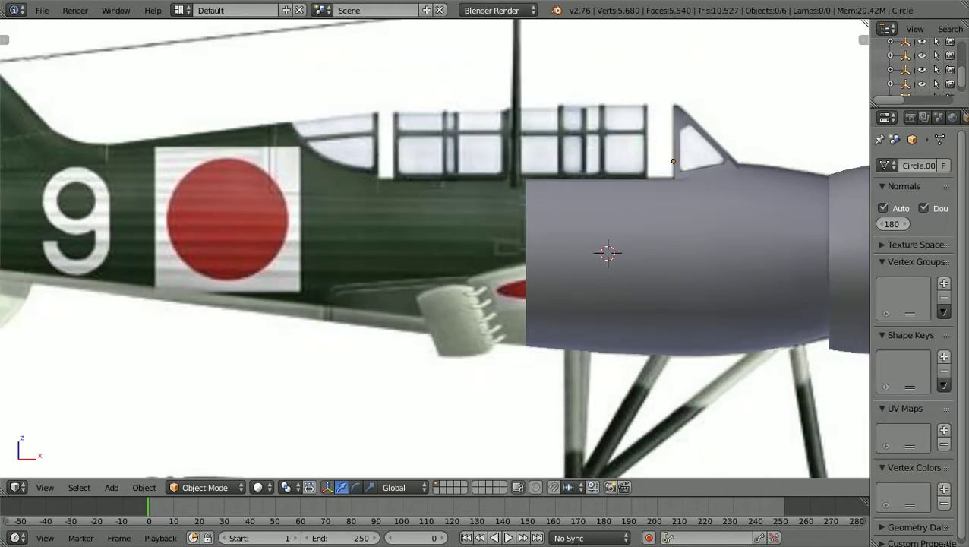
scroll(435, 247, up, 2)
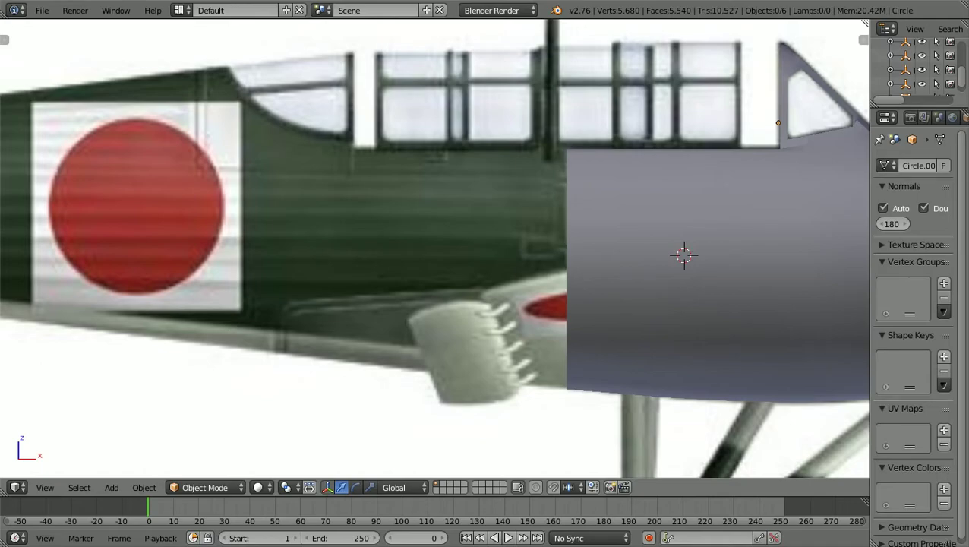
scroll(434, 247, down, 2)
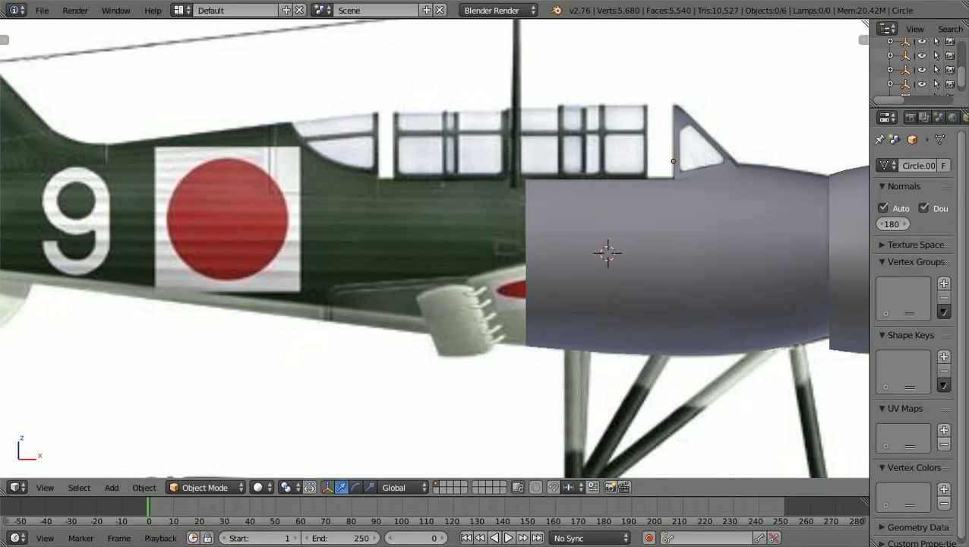
scroll(434, 247, down, 3)
scroll(435, 247, up, 1)
scroll(434, 247, down, 1)
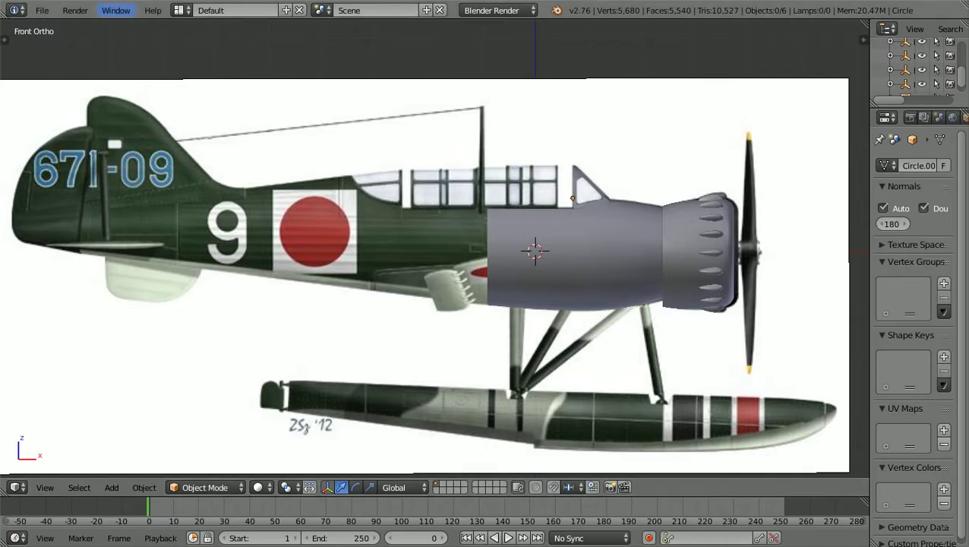
Step: Take Blender out of fullscreen, switch to Internet Explorer and open a new browser tab
click(115, 10)
click(164, 42)
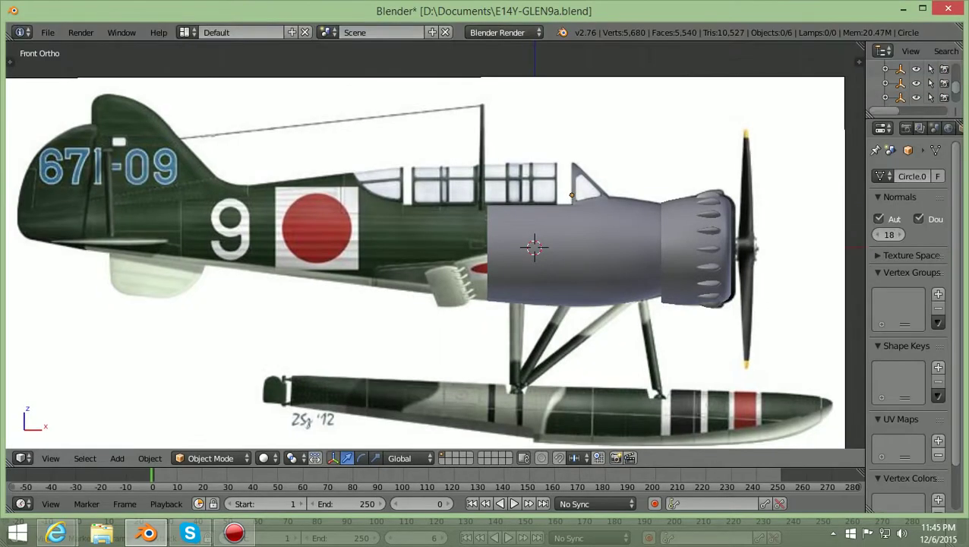
mouse_move(57, 533)
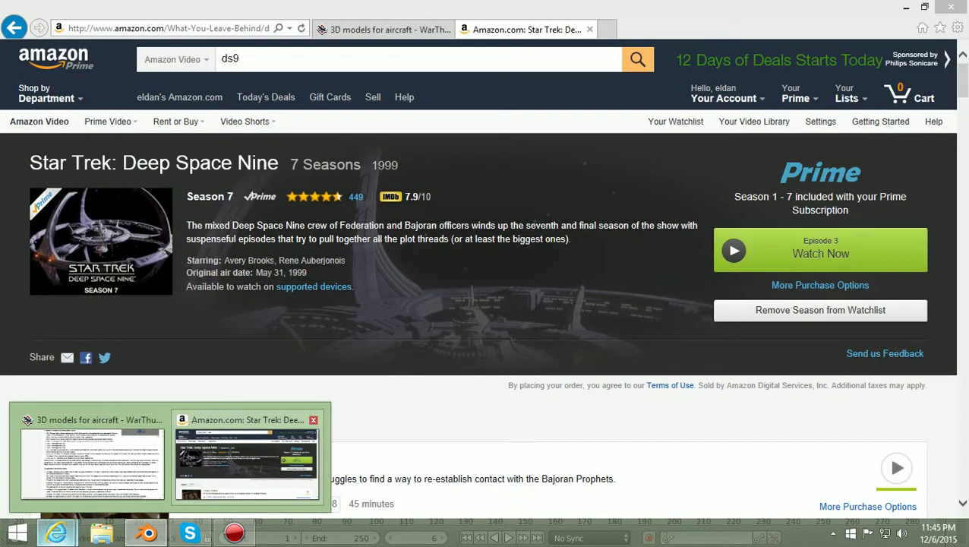
click(247, 459)
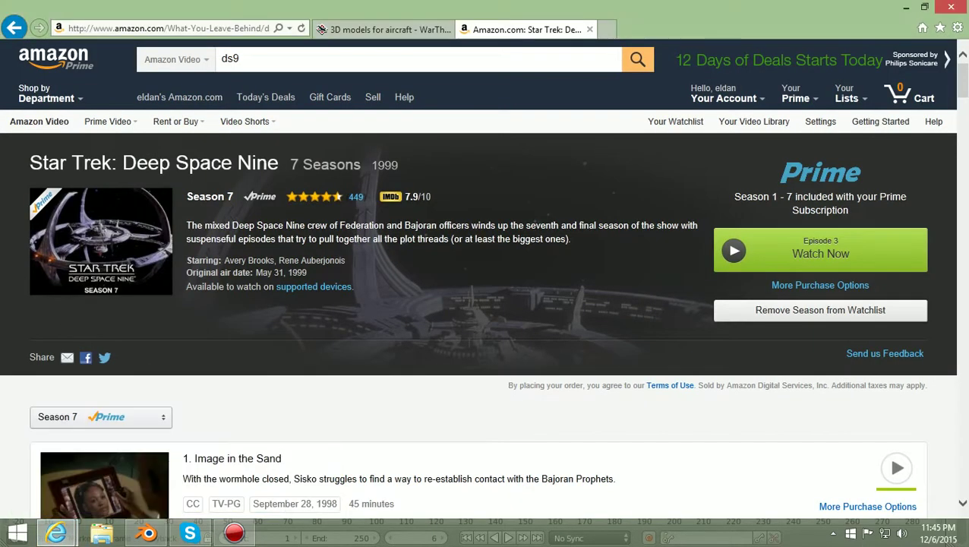
click(604, 30)
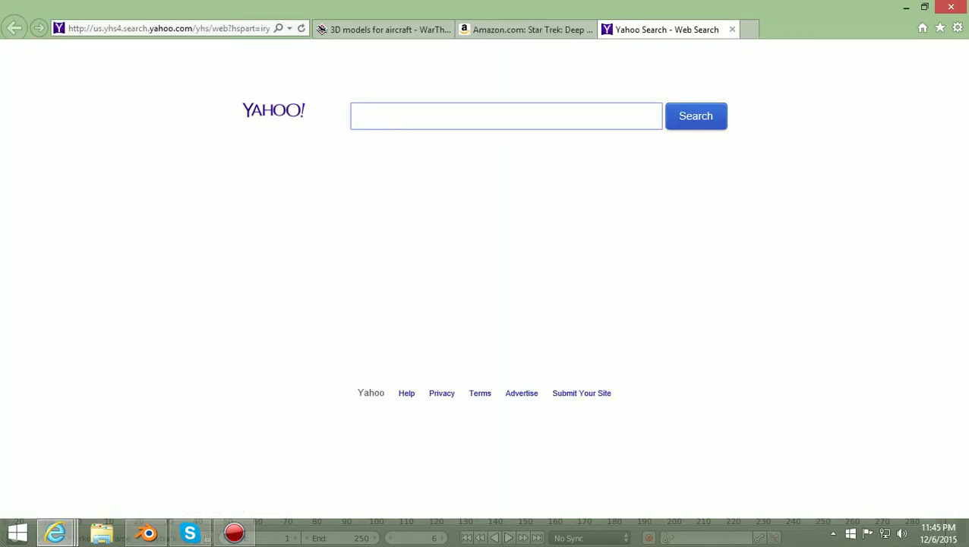
Step: Search Yahoo for "E14Y glen airplane" and open the image results
text(E14)
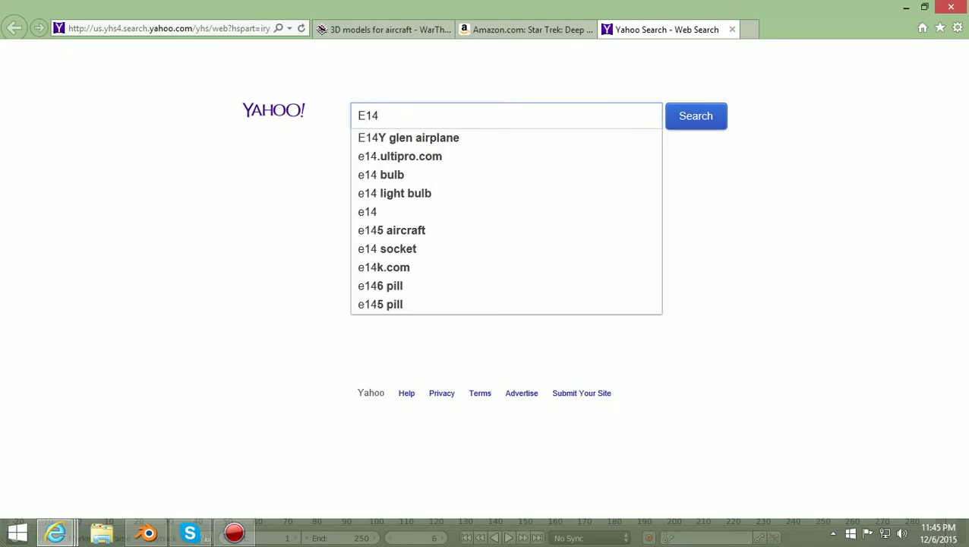
click(409, 137)
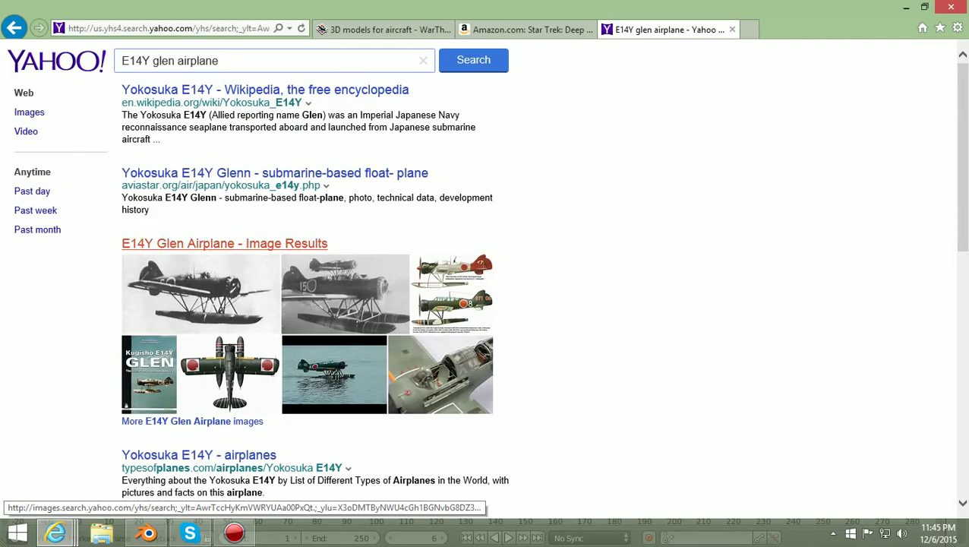
click(224, 243)
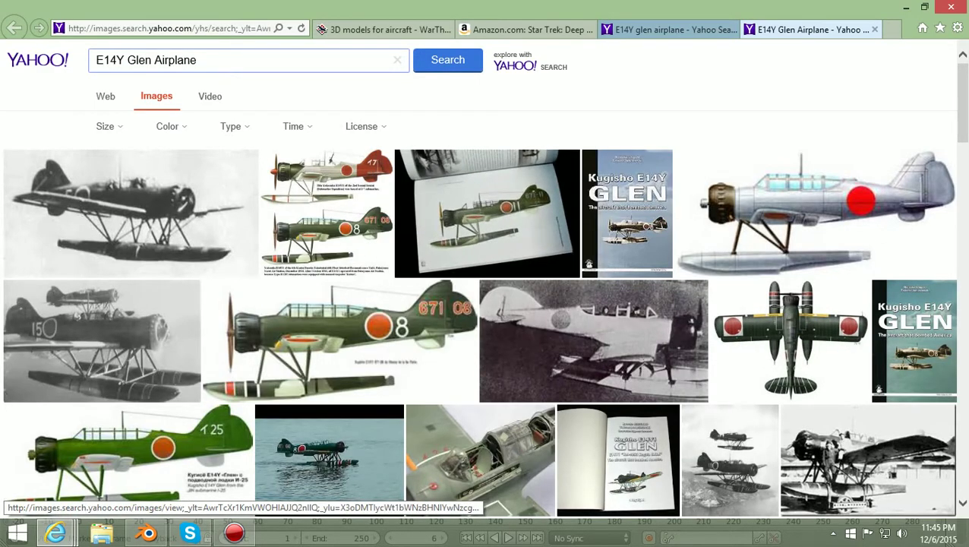
Step: View the Yokosuka E14Y reconnaissance planes photo enlarged, and browse the following side profile, top-view illustration and book cover images
mouse_move(88, 295)
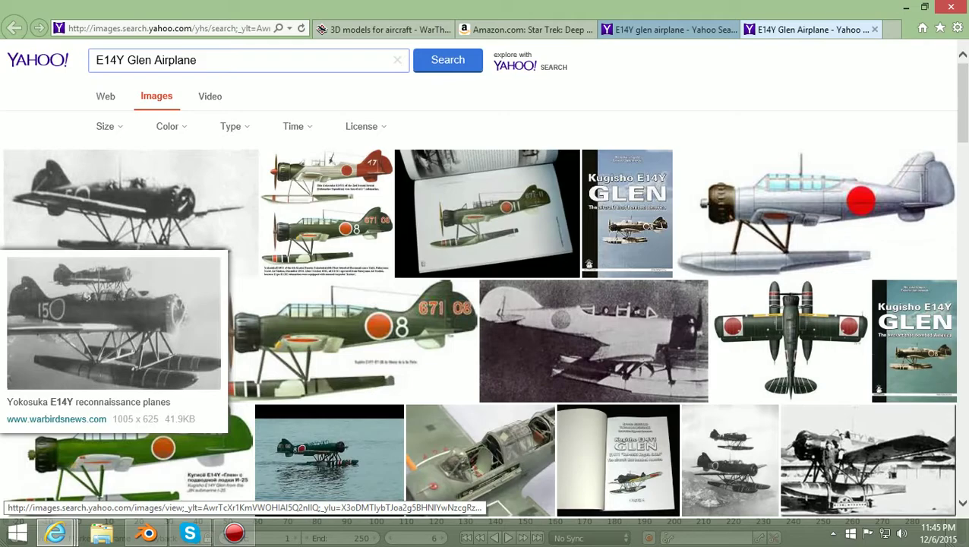
click(88, 296)
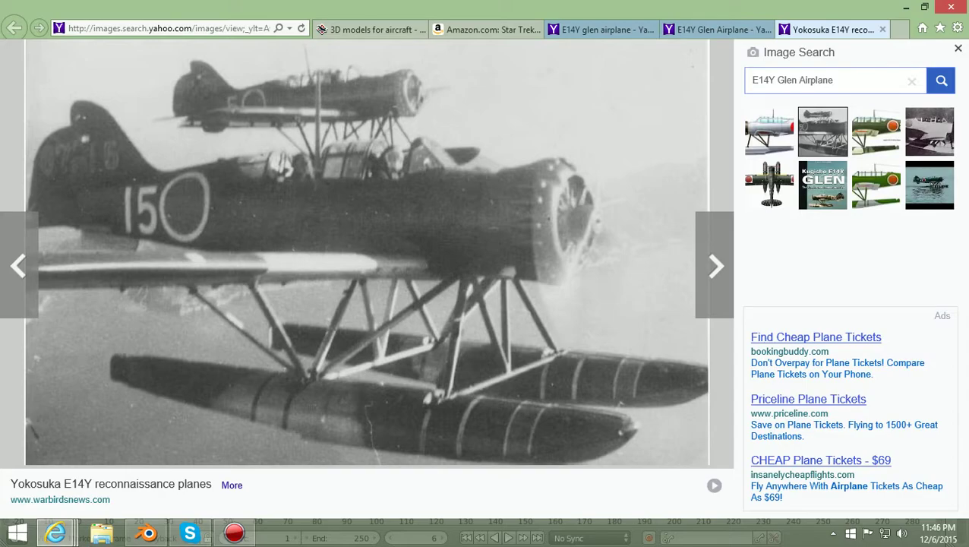
key(Right)
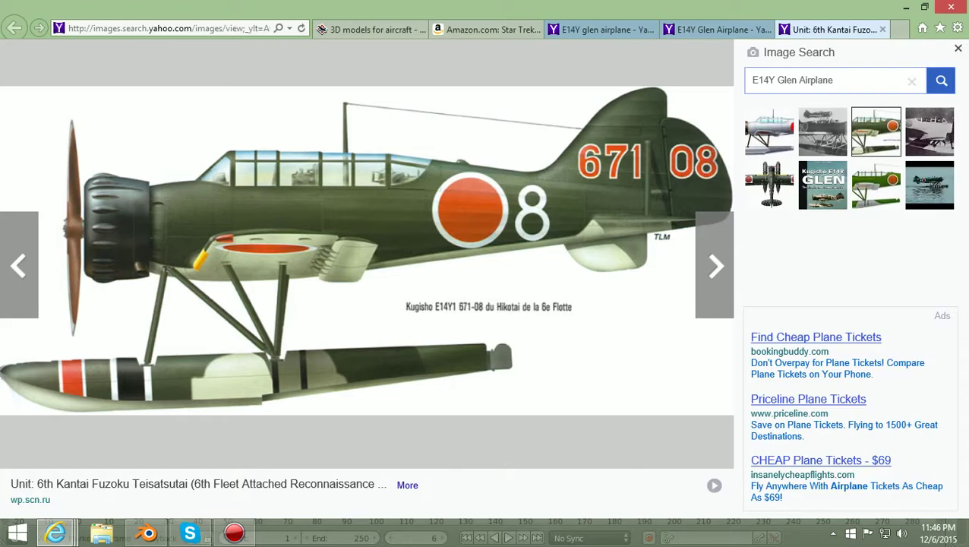
key(Right)
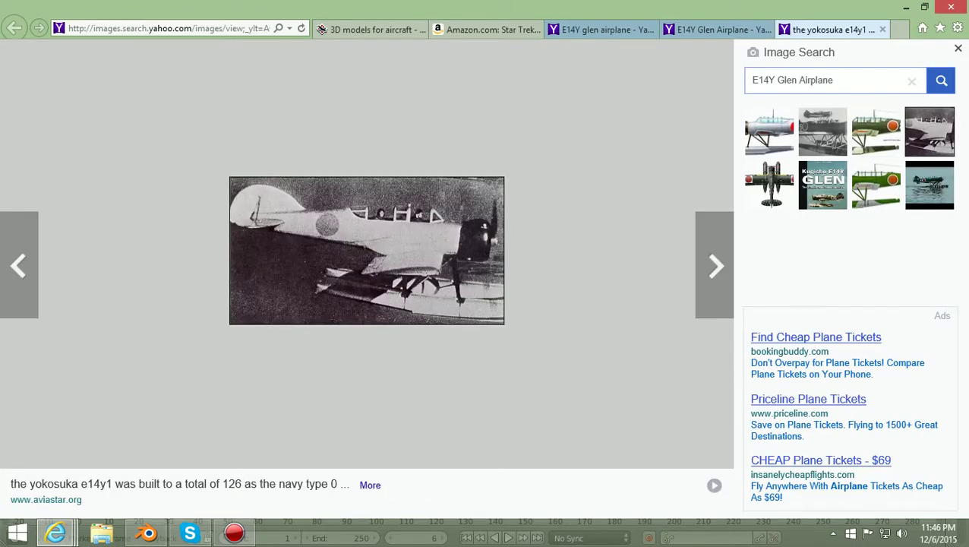
key(Right)
key(Right)
key(Right)
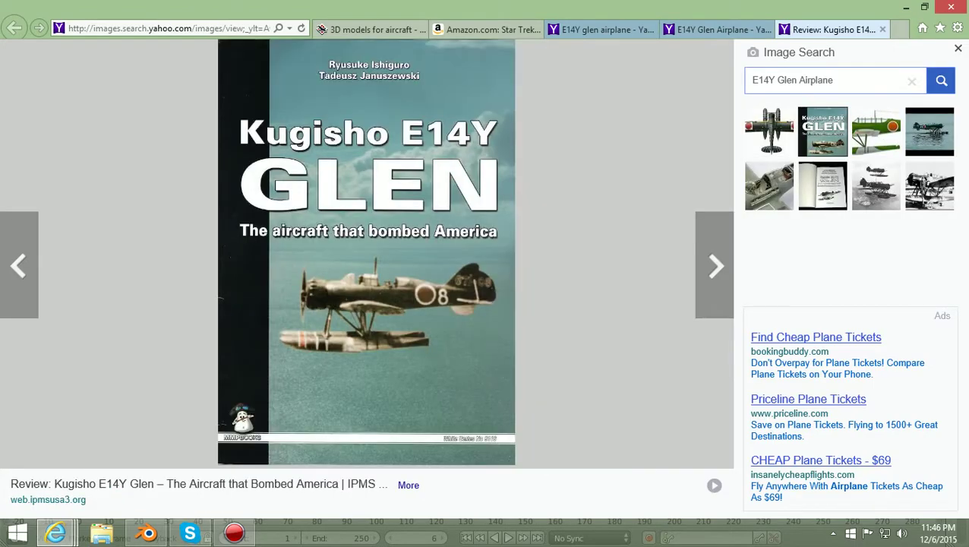
key(Left)
key(Left)
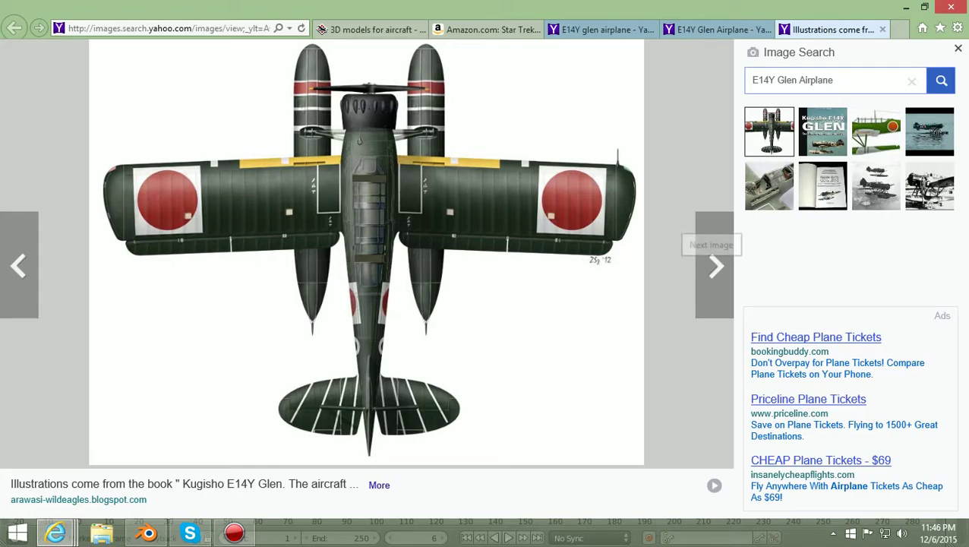
key(Right)
key(Right)
key(Right)
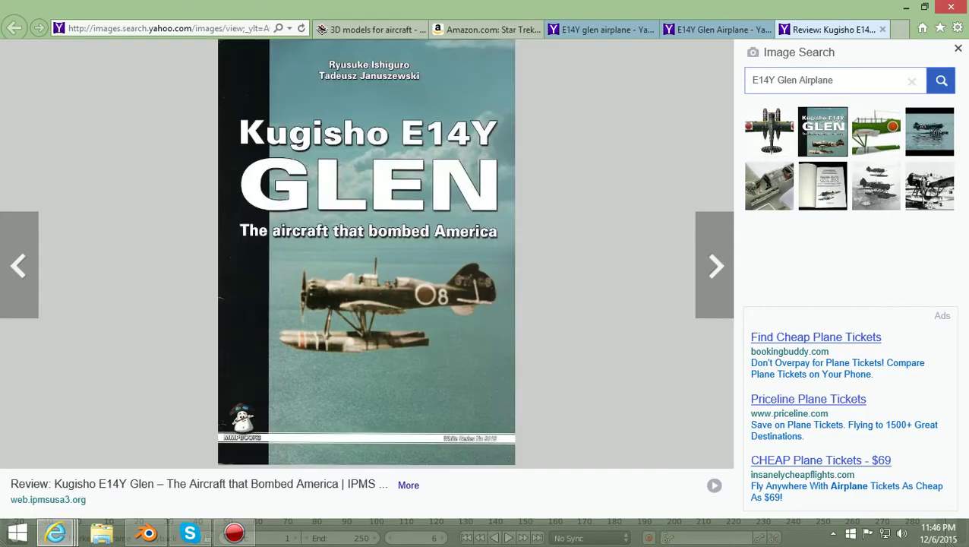
Step: Browse onward through the cockpit model photo, book pages and side profile to the Yokosuka E14Y1 Glen multi-view color drawing
key(Right)
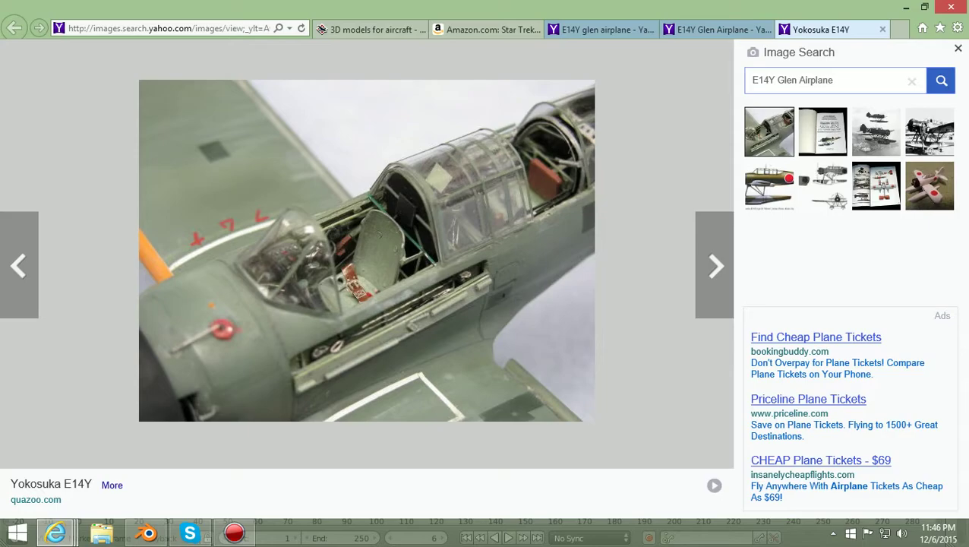
key(Right)
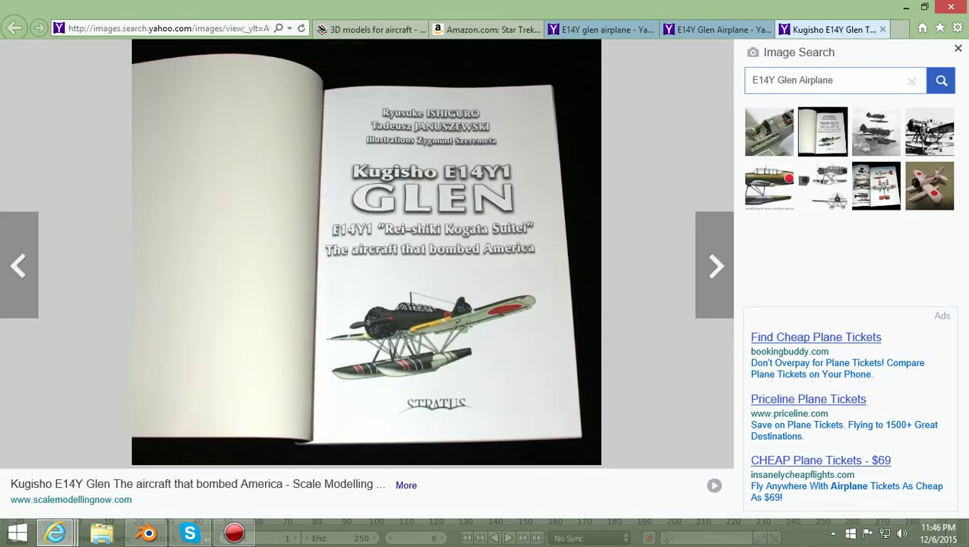
key(Right)
key(Right)
key(Right)
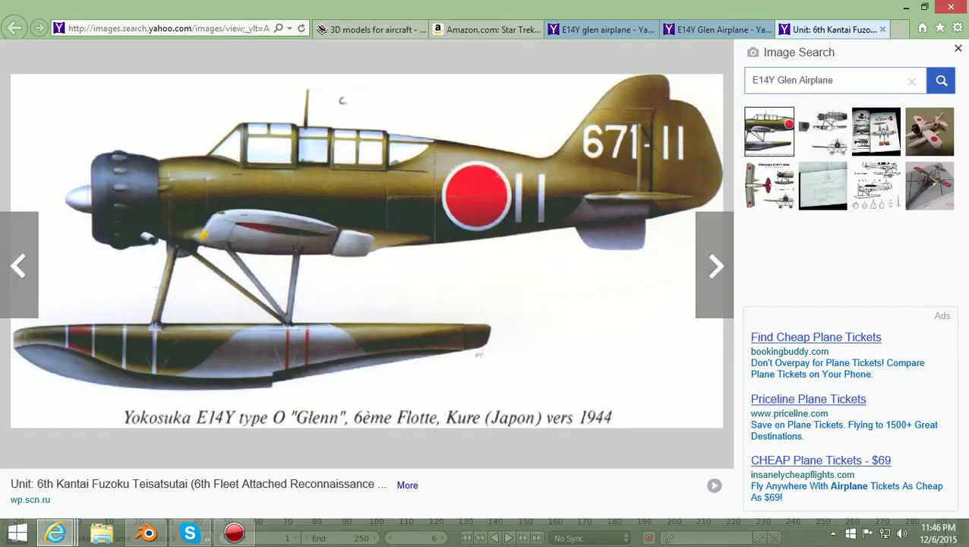
key(Right)
key(Right)
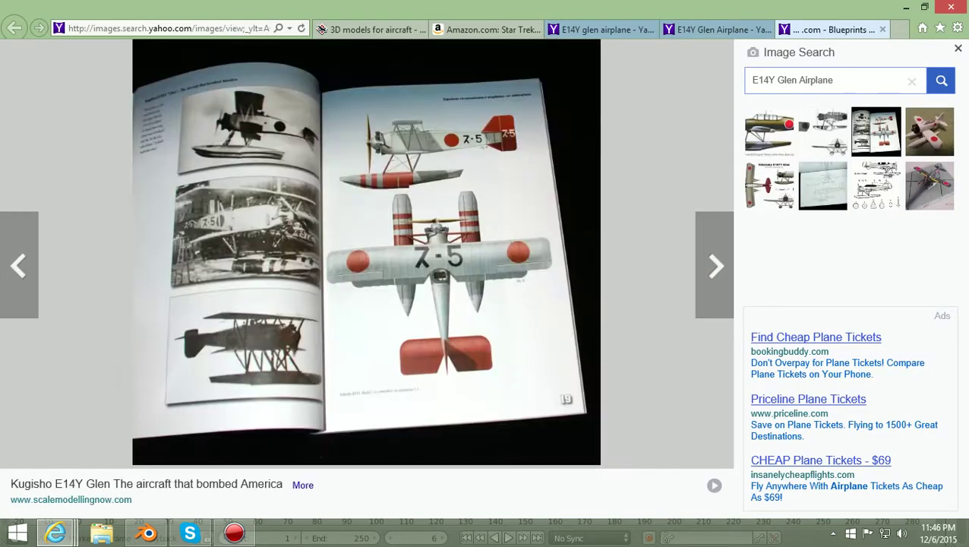
key(Right)
key(Right)
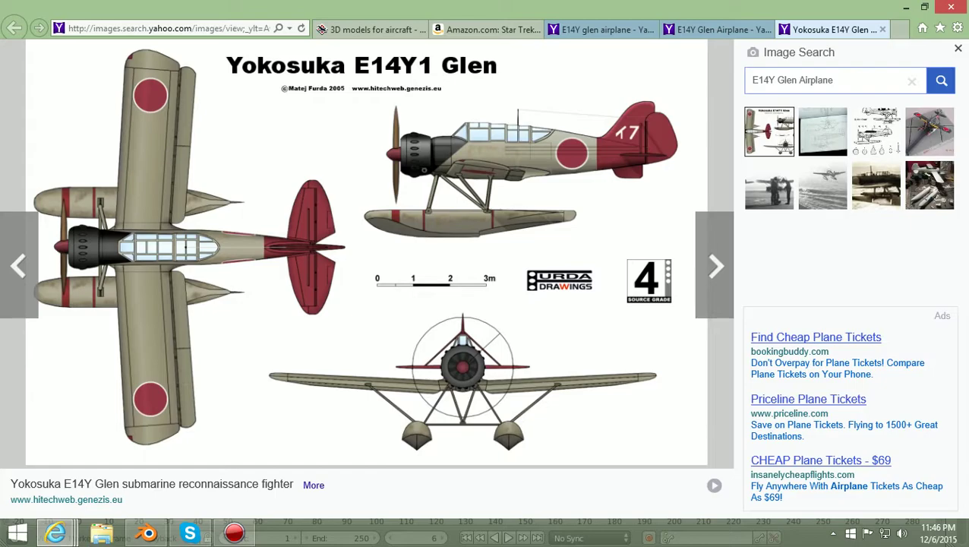
Step: Examine the E14Y line drawings, including the plan with fuselage cross-sections, and the Fujimi 1/72 scale model photo
key(Right)
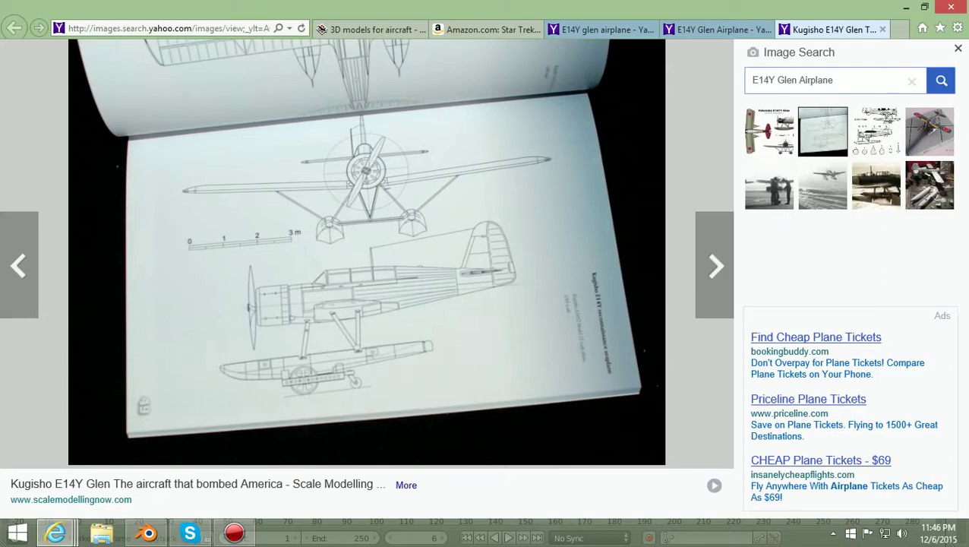
key(Right)
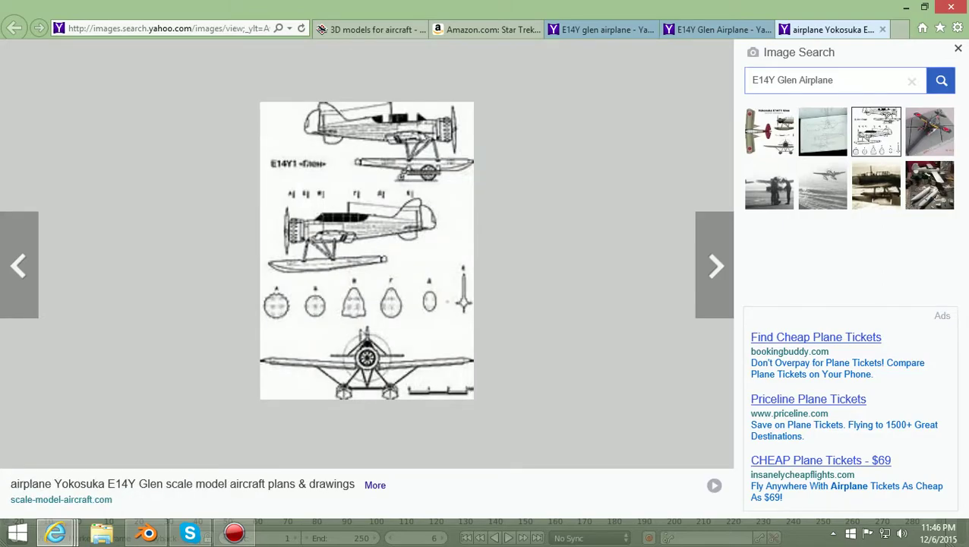
key(Right)
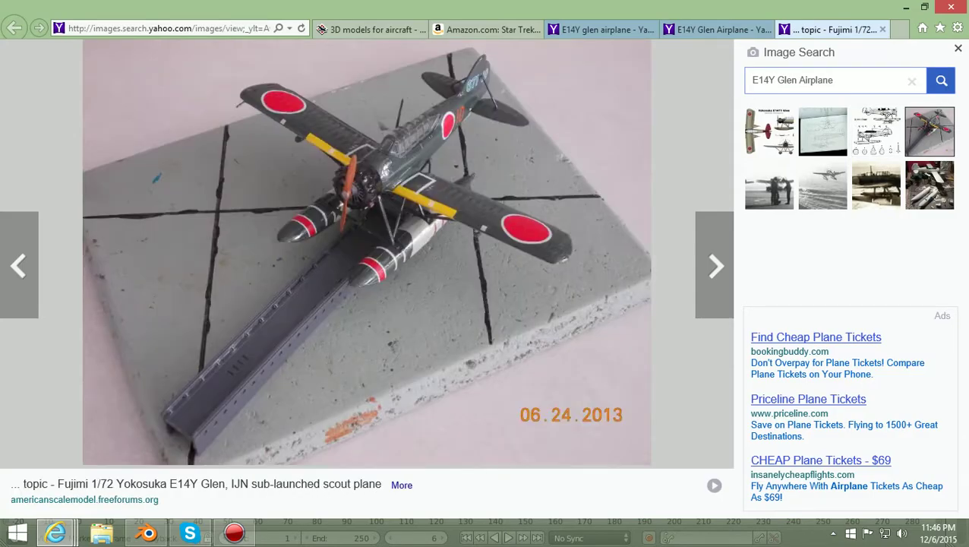
key(Left)
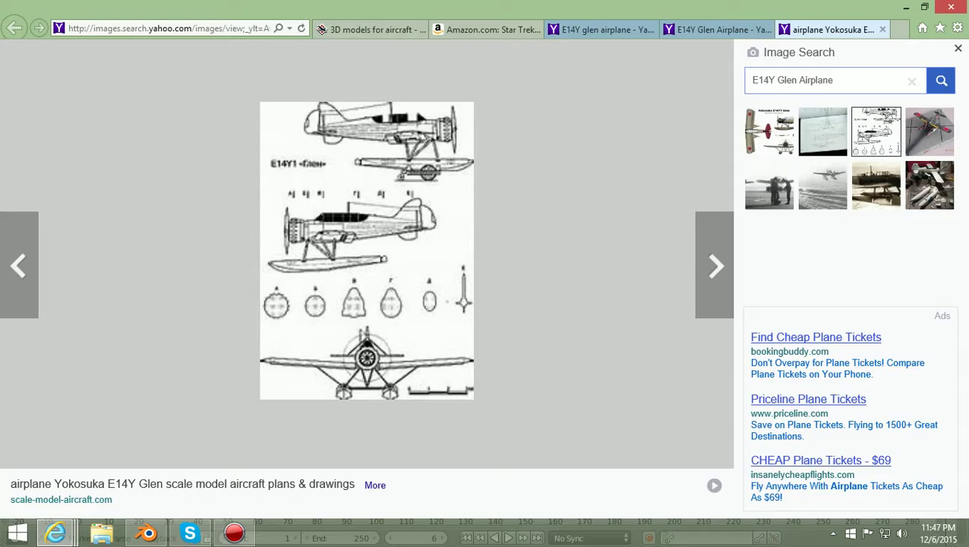
key(Right)
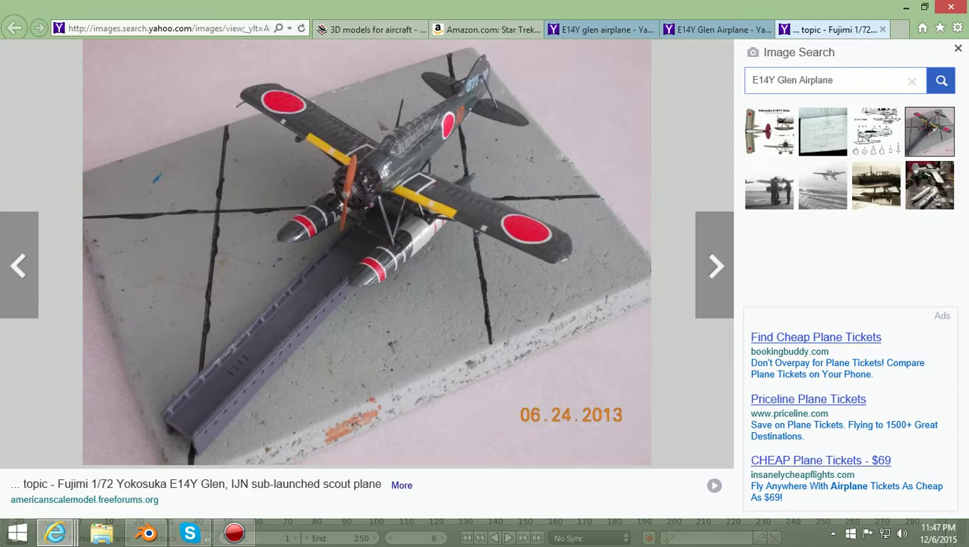
Step: Browse the archival E14Y seaplane photos to the unpainted scale model with separate floats, comparing it with the X-7 side photo
key(Right)
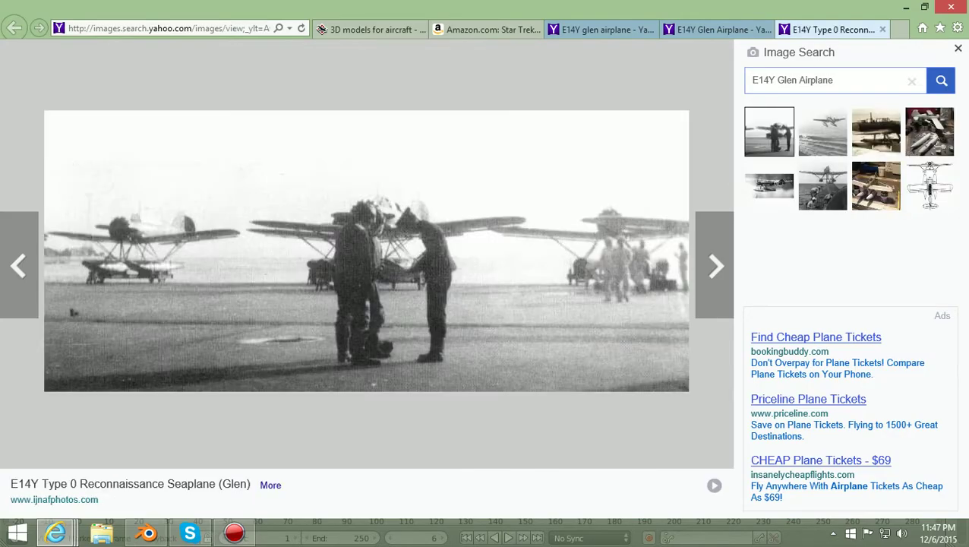
key(Right)
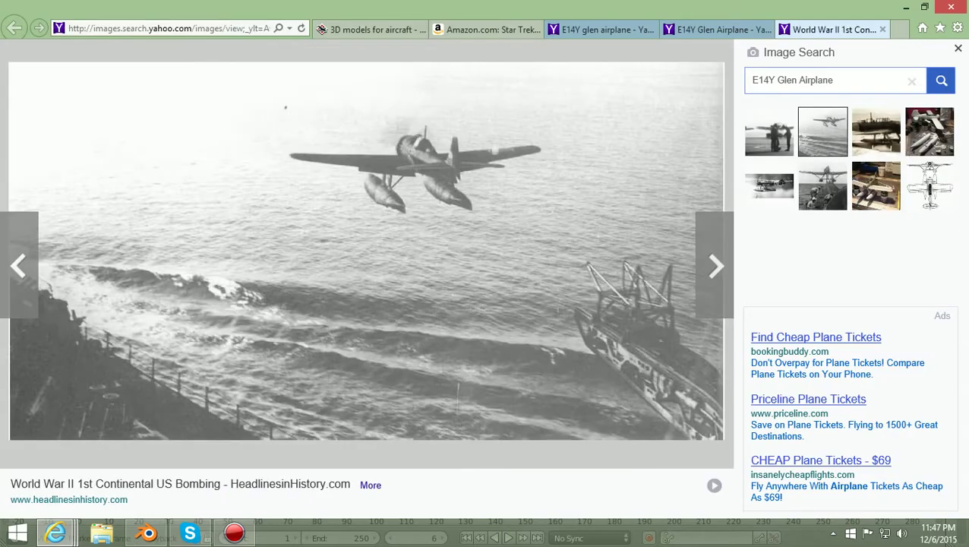
key(Right)
key(Right)
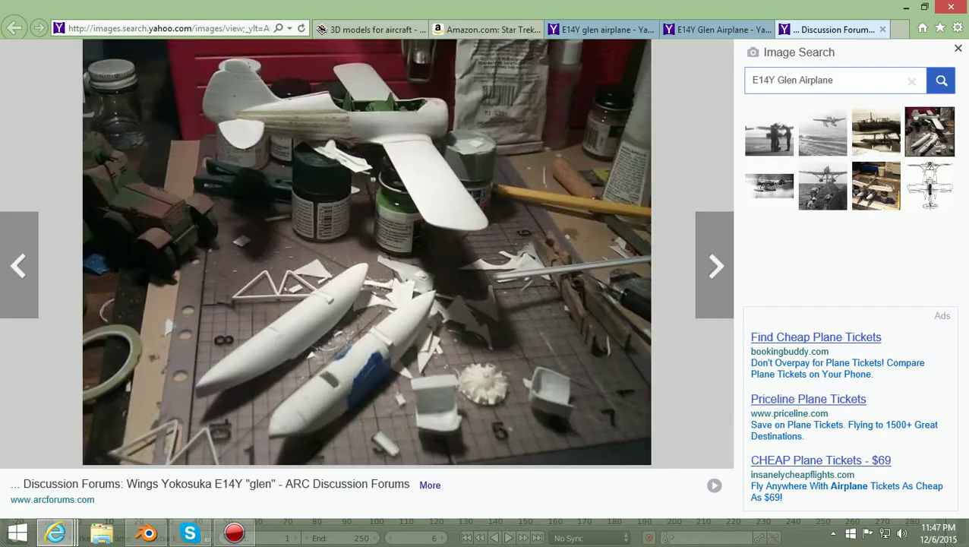
key(Left)
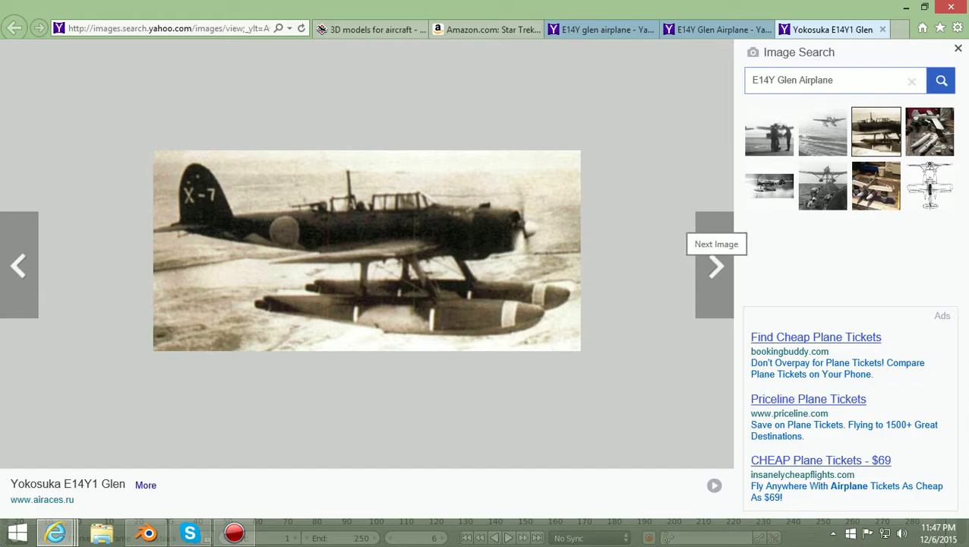
key(Right)
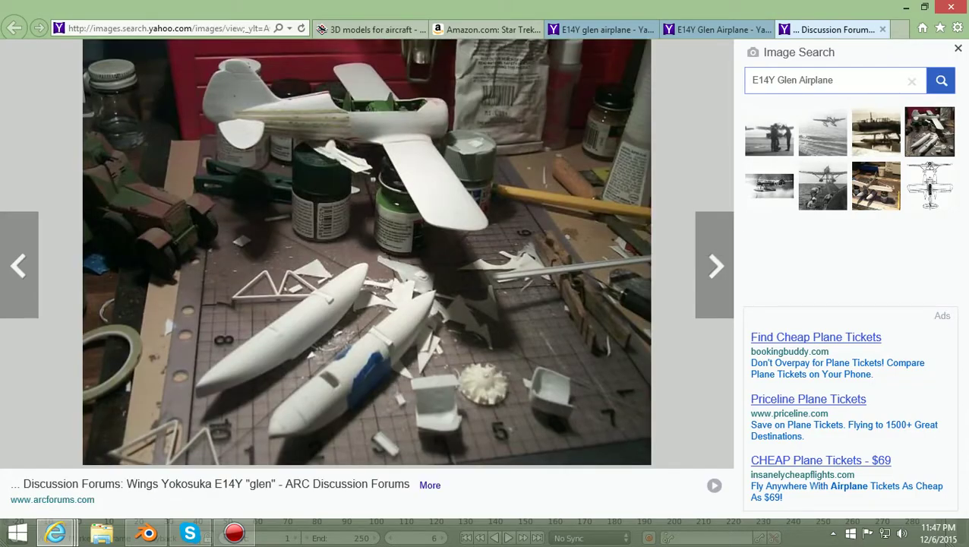
Step: View the submarine-deck launch photo and the assembled white model on floats, ending on the three-view line drawing
key(Right)
key(Right)
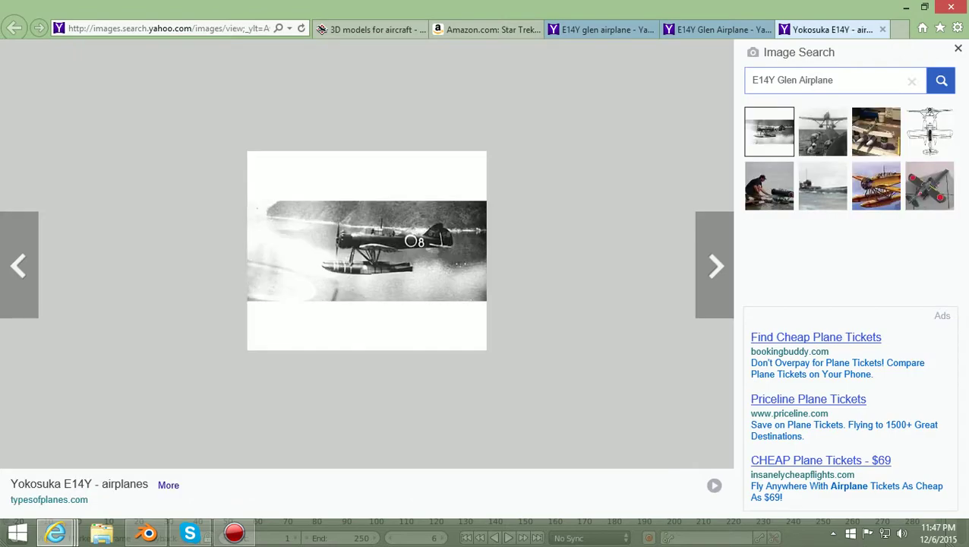
key(Right)
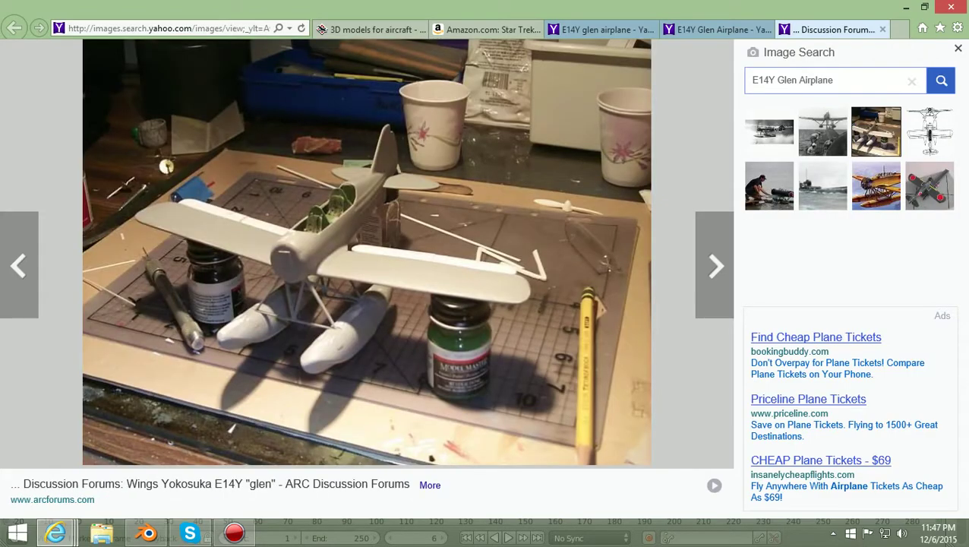
key(Left)
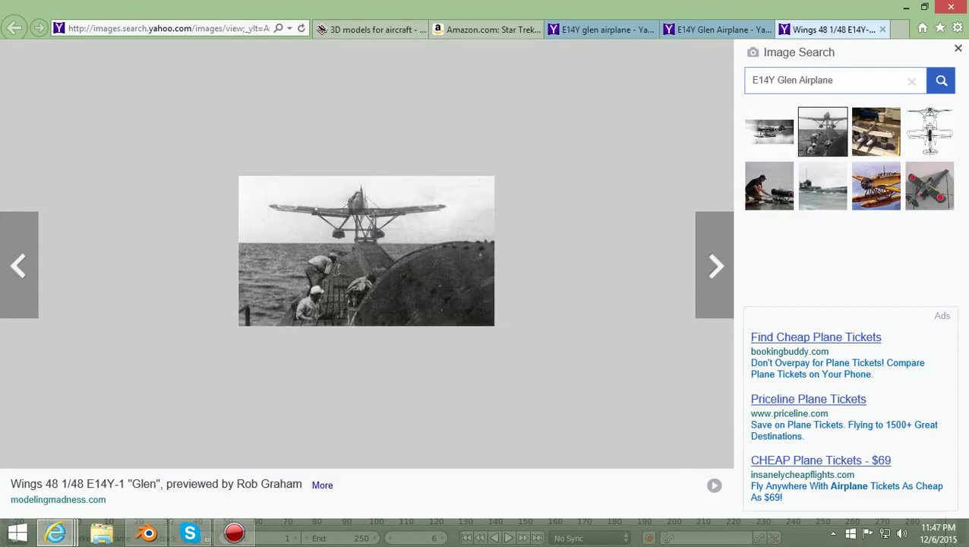
key(Right)
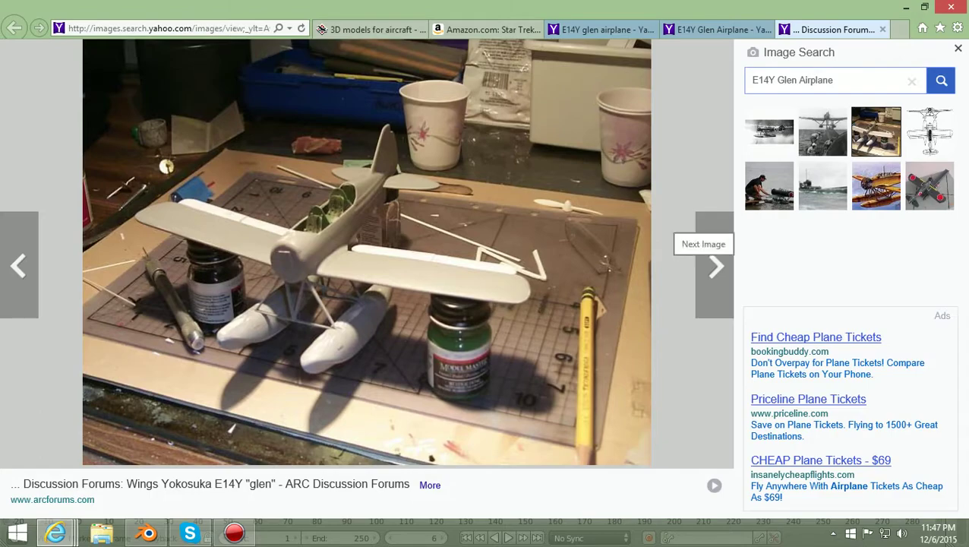
click(710, 227)
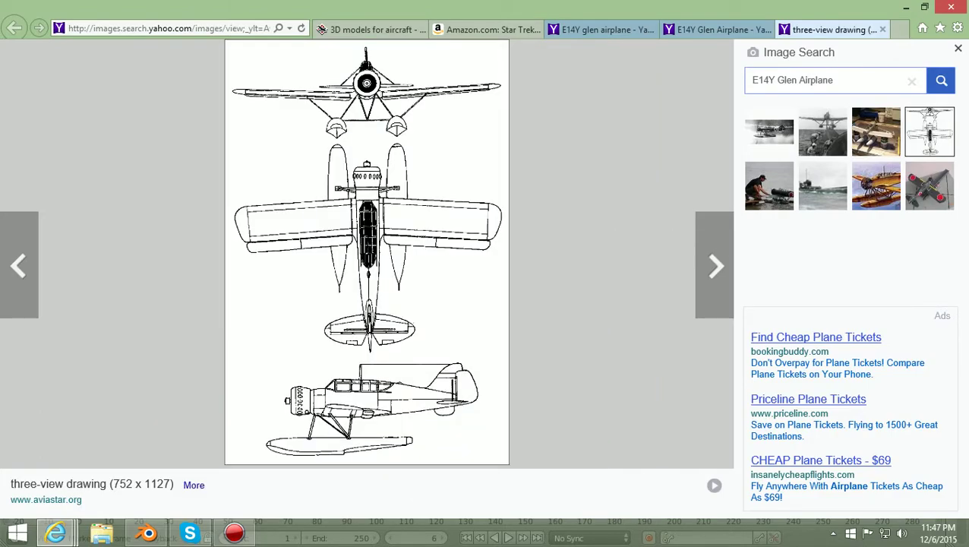
Step: Continue from the lakeside model photo past the submarine and yellow seaplane box art to the Kugisho E14Y prototype side profile
key(Right)
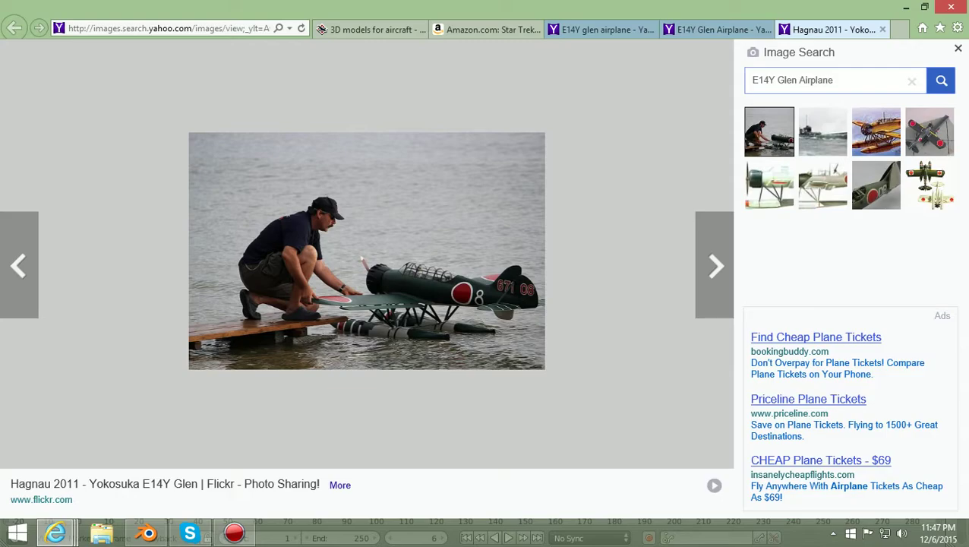
key(Right)
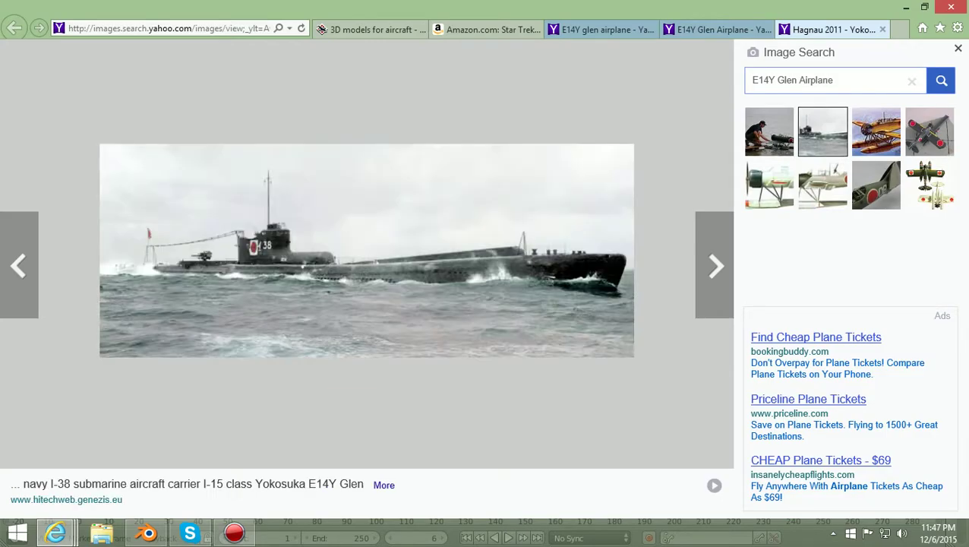
key(Right)
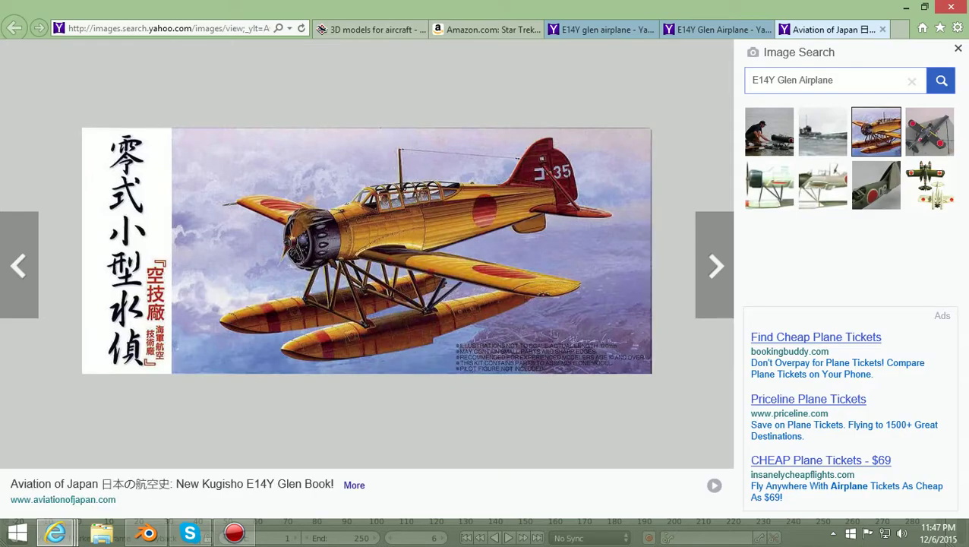
key(Right)
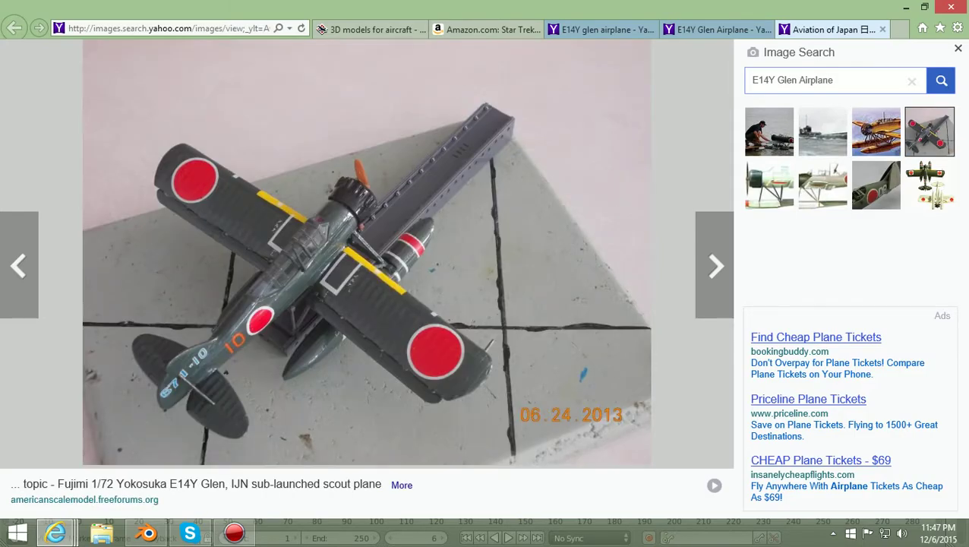
key(Right)
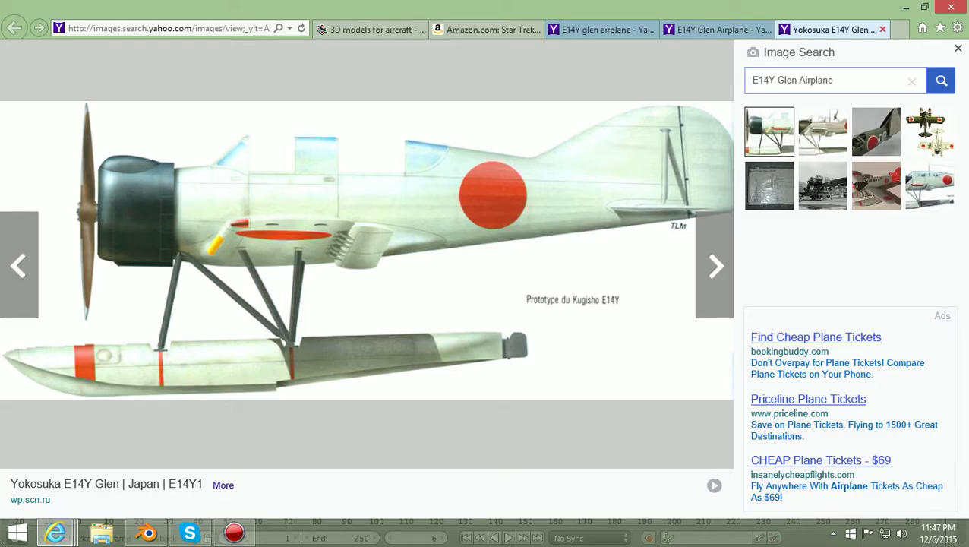
Step: Reopen the image viewer from the results and examine the I-7 side profile, cockpit-and-tail close-up, and top and underside illustration
click(882, 29)
scroll(486, 304, down, 3)
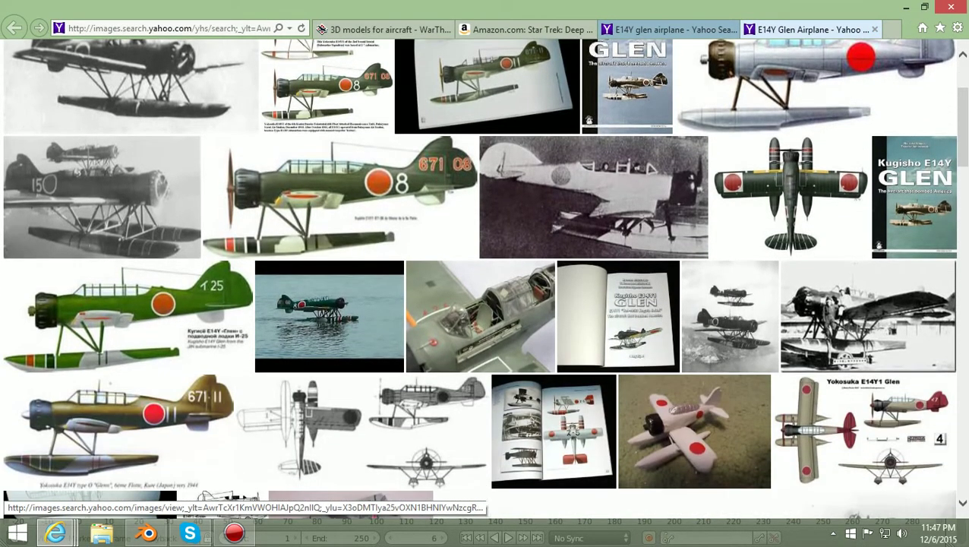
scroll(486, 304, down, 10)
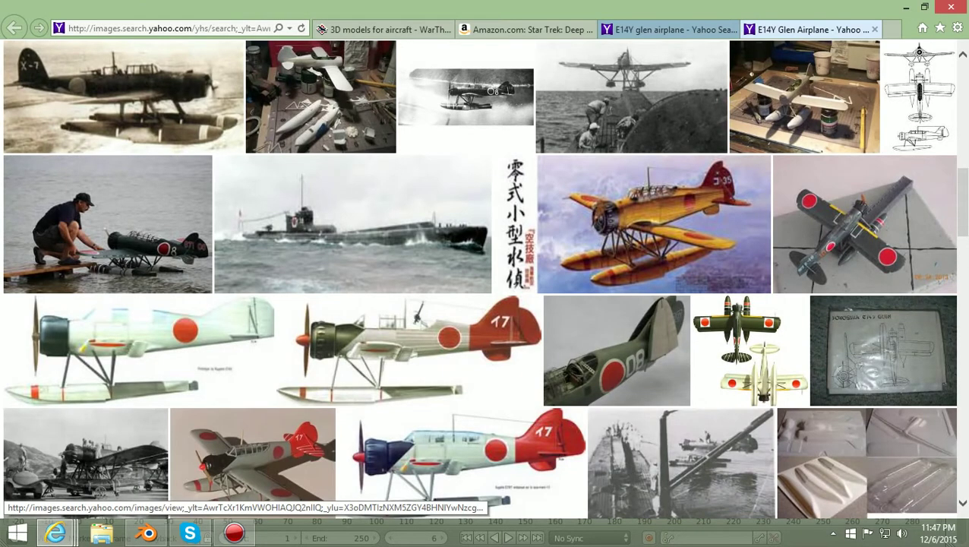
click(750, 350)
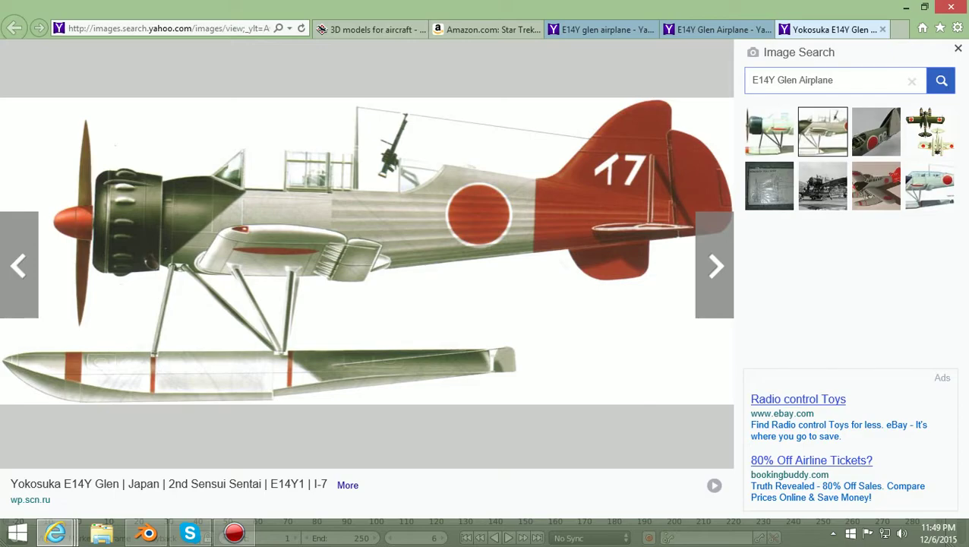
click(714, 266)
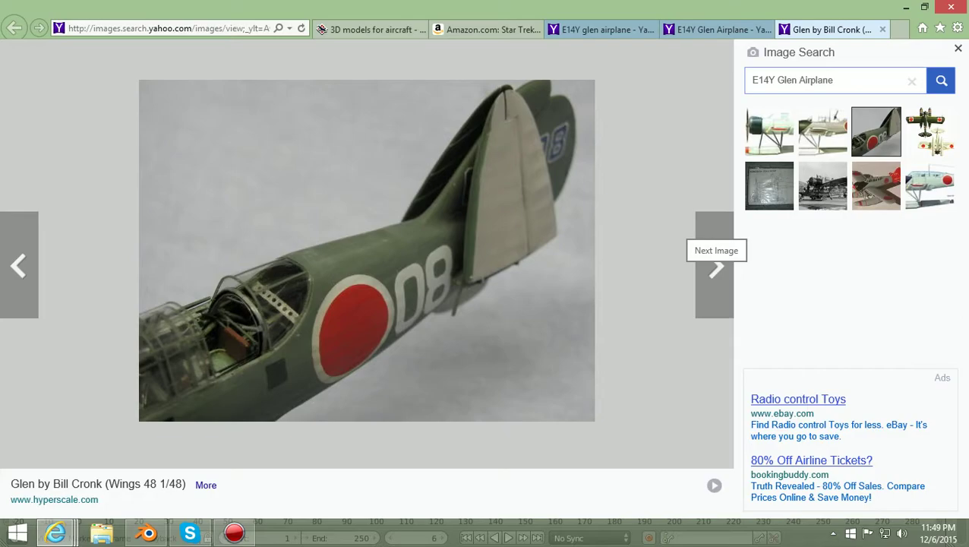
click(714, 266)
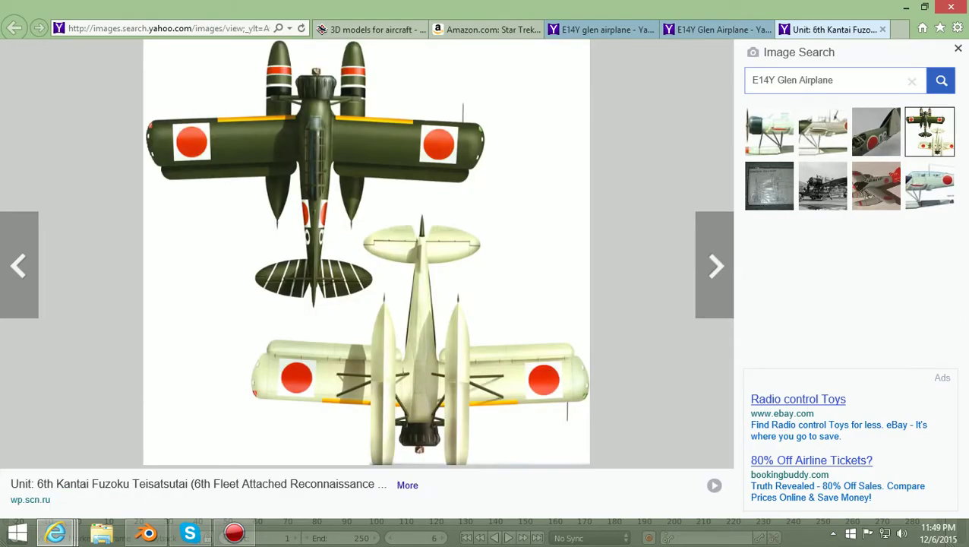
Step: Examine the packaged plan drawing, ground-crew photo and MPM 1/72 model, ending on the Kugisho E14Y1 I-7 side profile
key(Right)
key(Right)
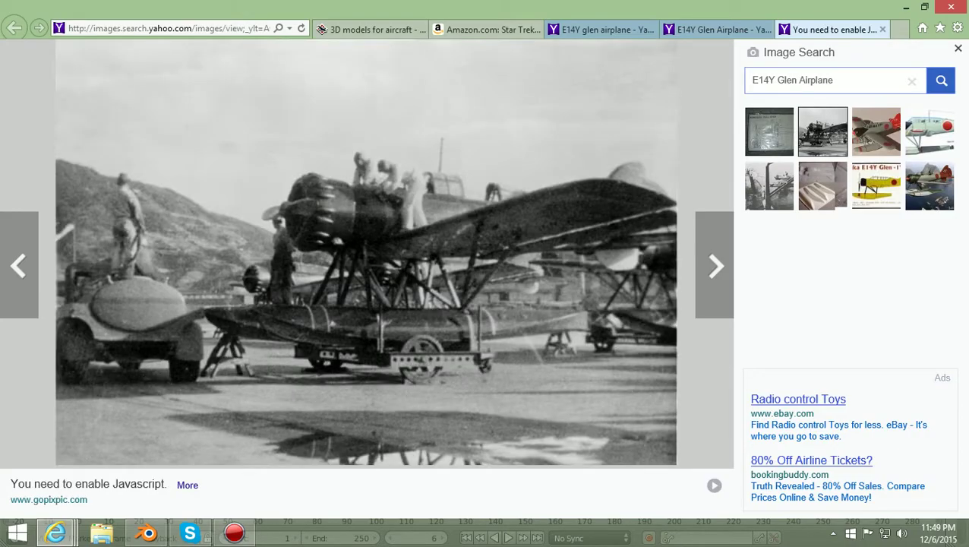
key(Left)
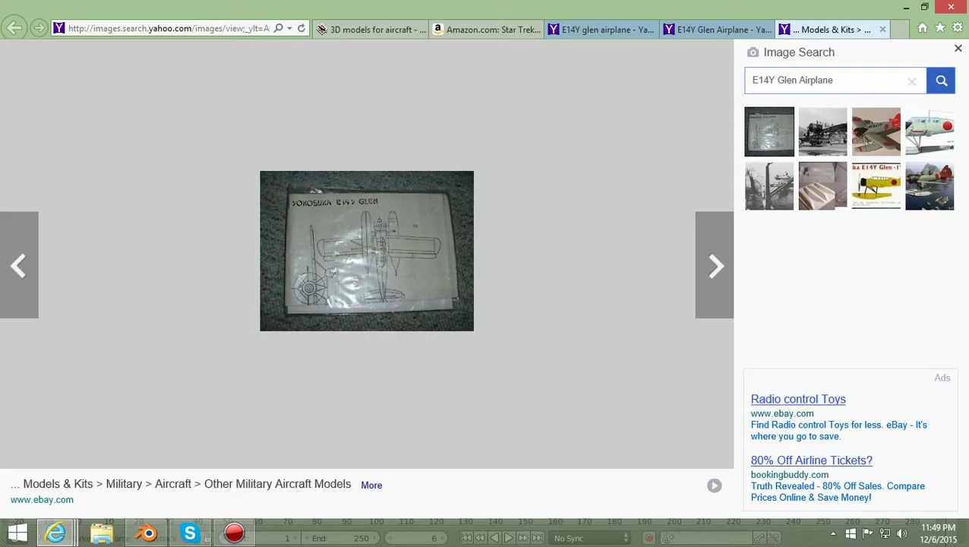
key(Right)
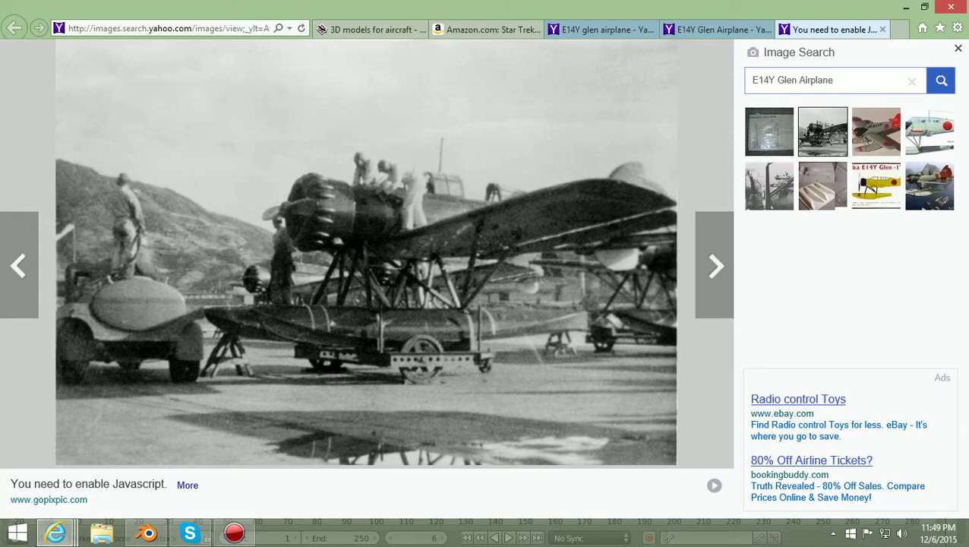
key(Right)
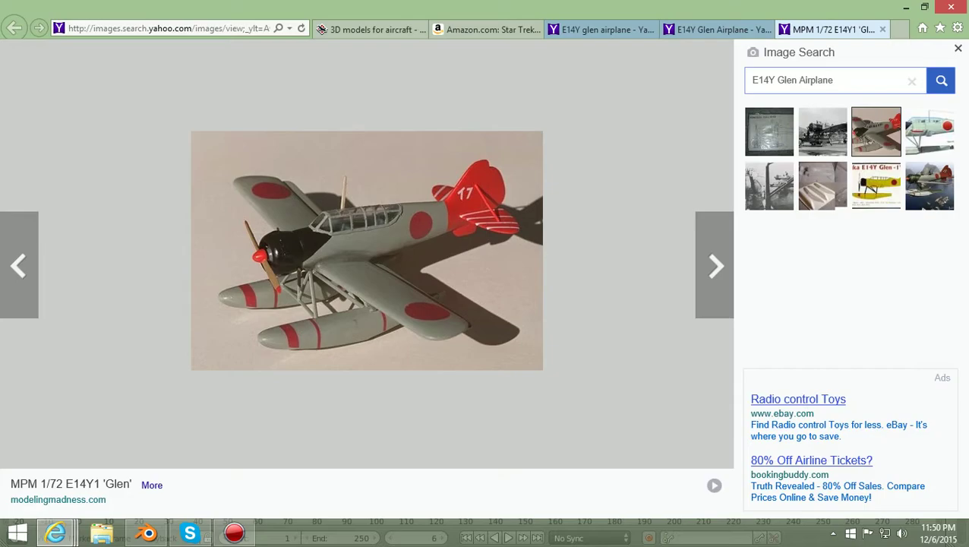
key(Right)
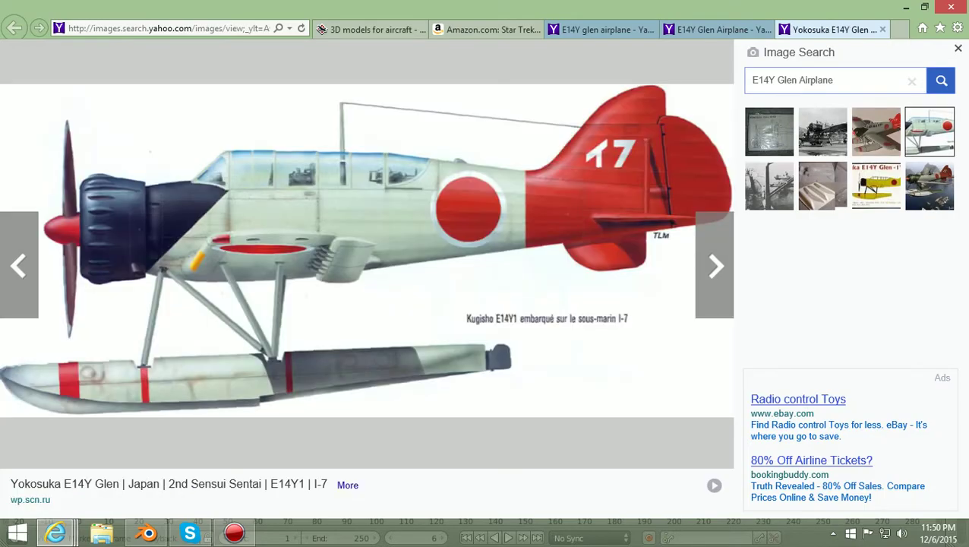
Step: Browse the 1/48 kit parts, 1st prototype box art and captured Indonesian aircraft photo to the unpainted fuselage model with an open cockpit
key(Right)
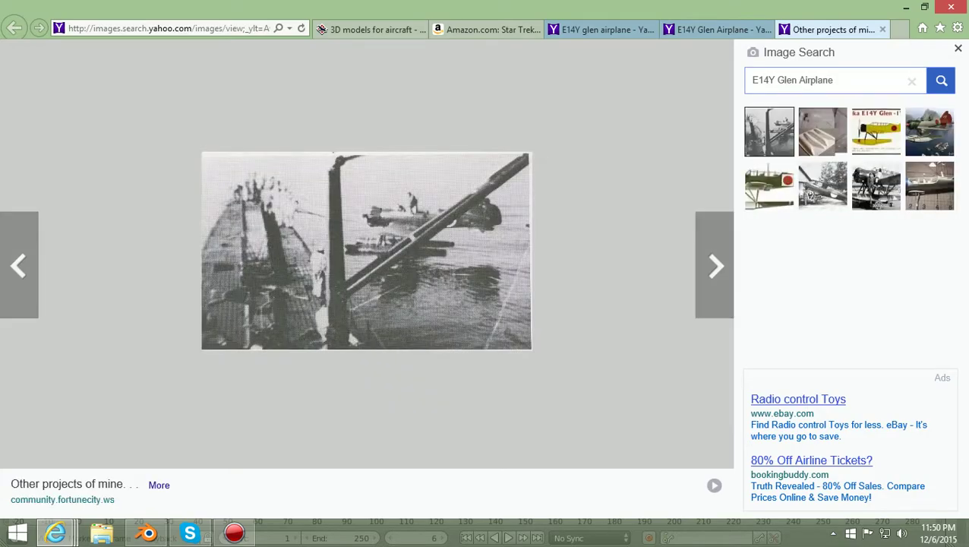
key(Right)
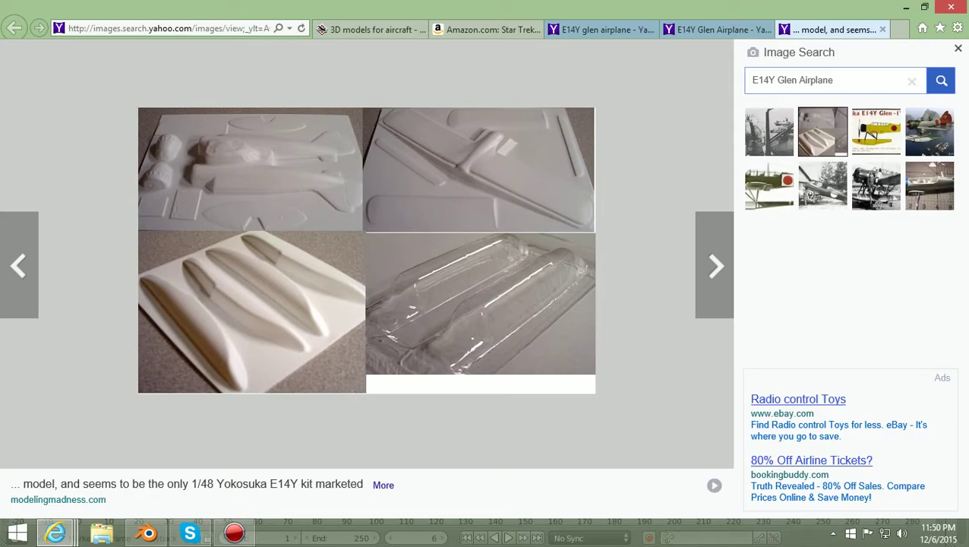
key(Right)
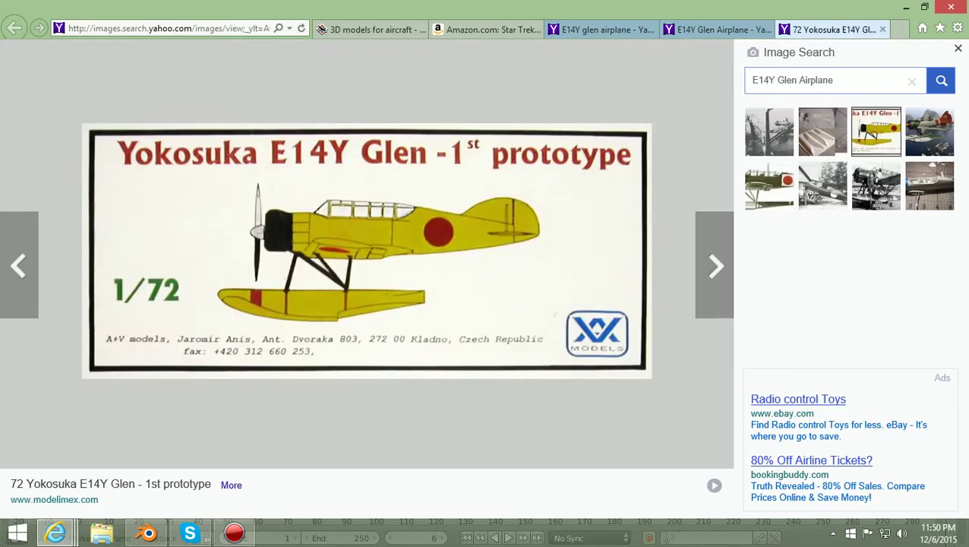
key(Right)
key(Right)
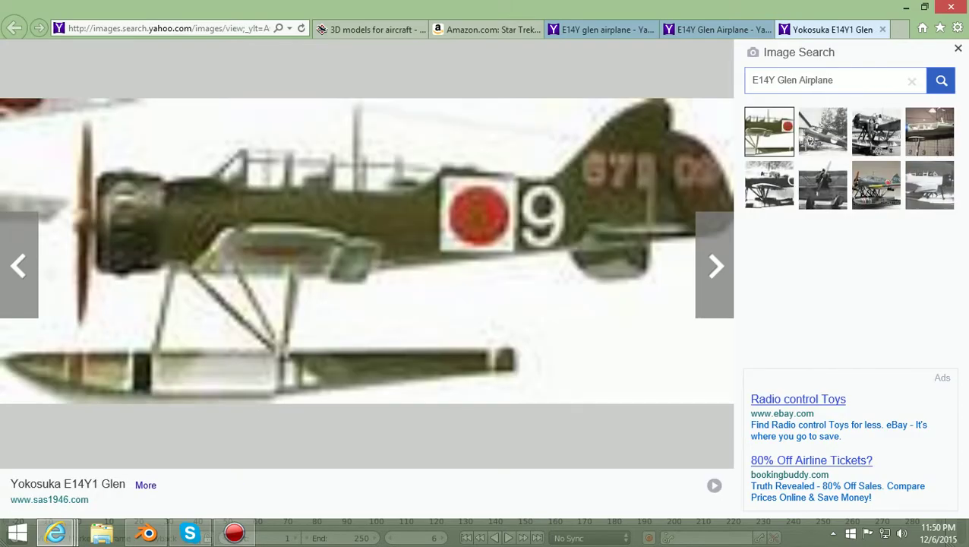
key(Right)
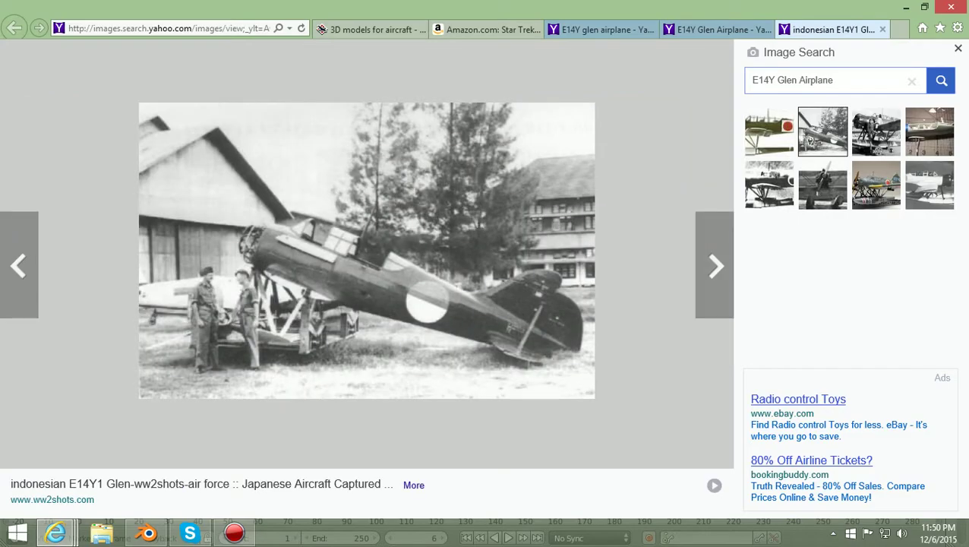
key(Right)
key(Right)
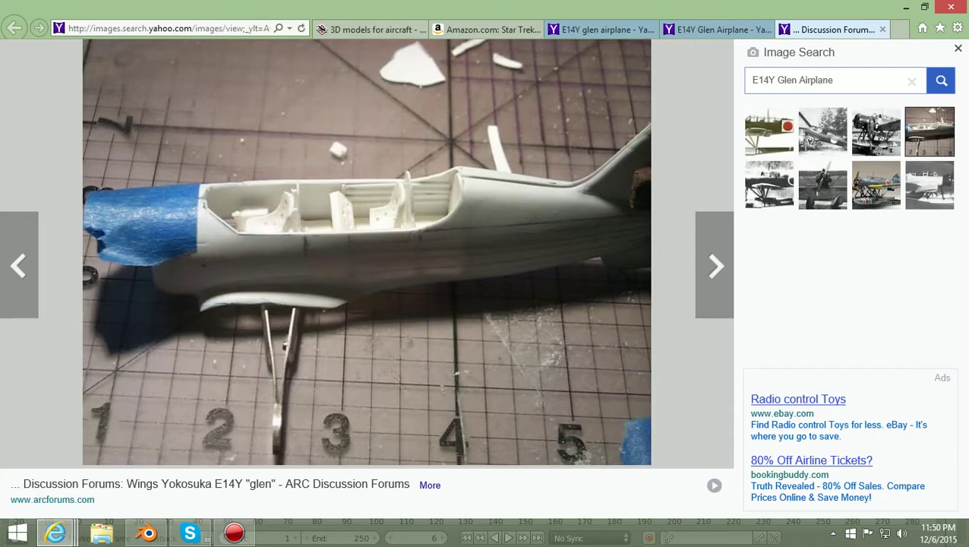
Step: Examine the green model on the launch rail and the white E14Y side photos for cockpit and fuselage shape
key(Right)
key(Right)
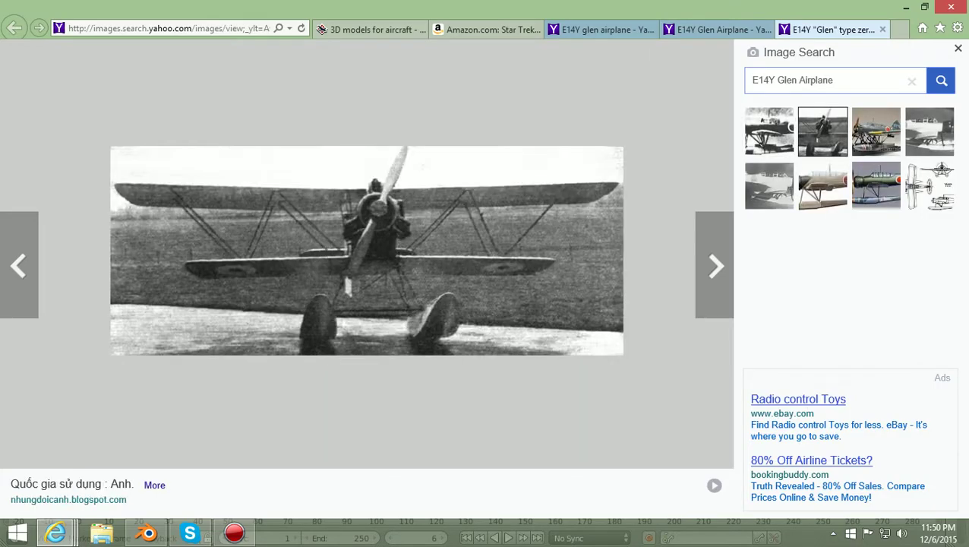
key(Right)
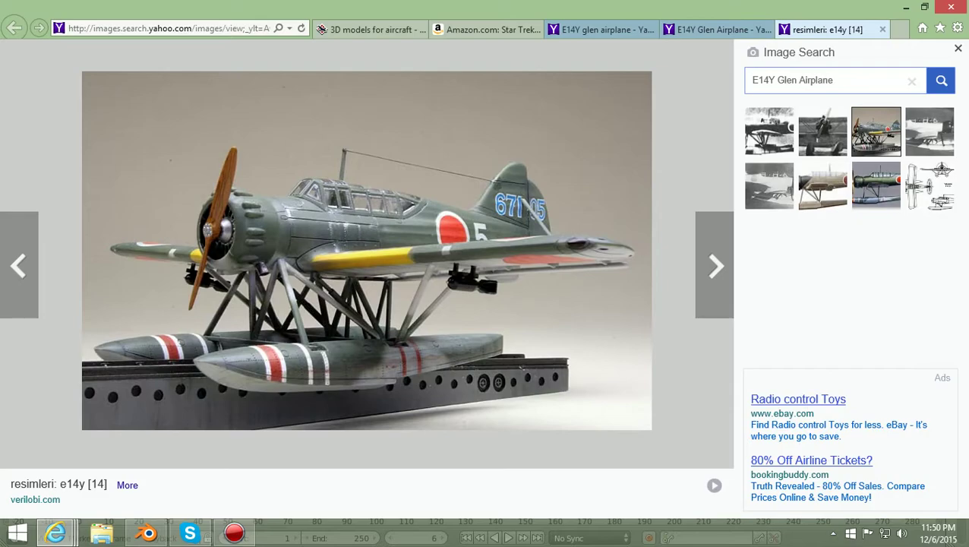
key(Right)
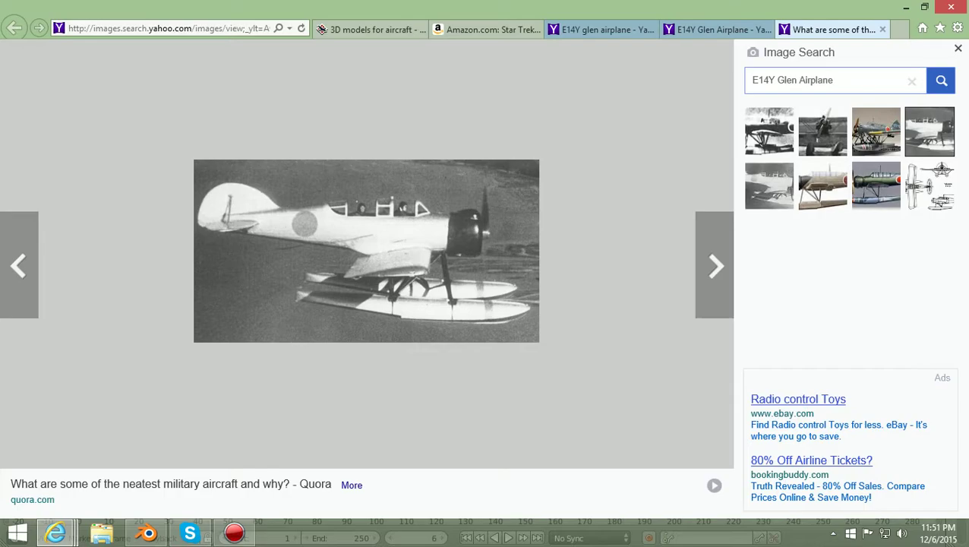
key(Right)
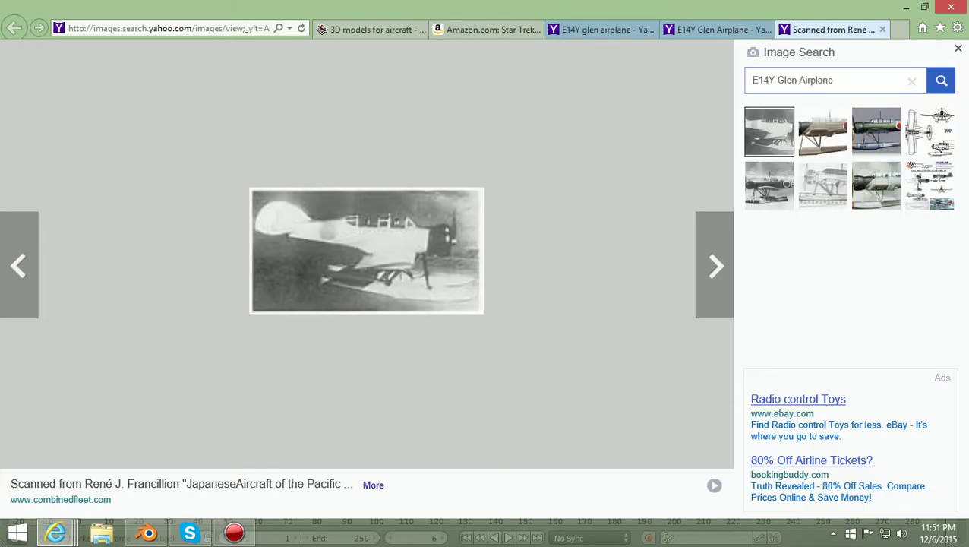
Step: Examine the E14Y side profiles, E14Y1 three-view and launch-rail drawings through to the Wings Models 1/48 sheet for fuselage shape
key(Right)
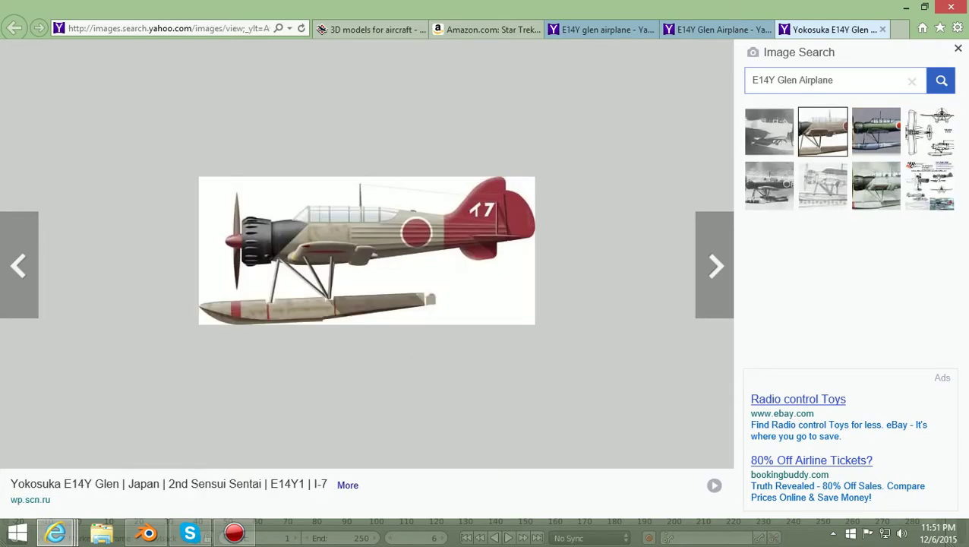
key(Right)
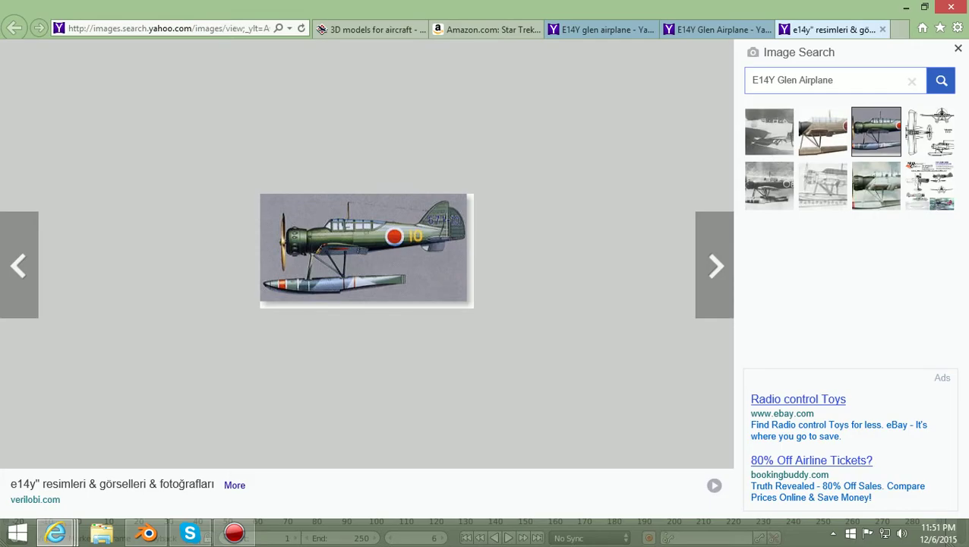
key(Right)
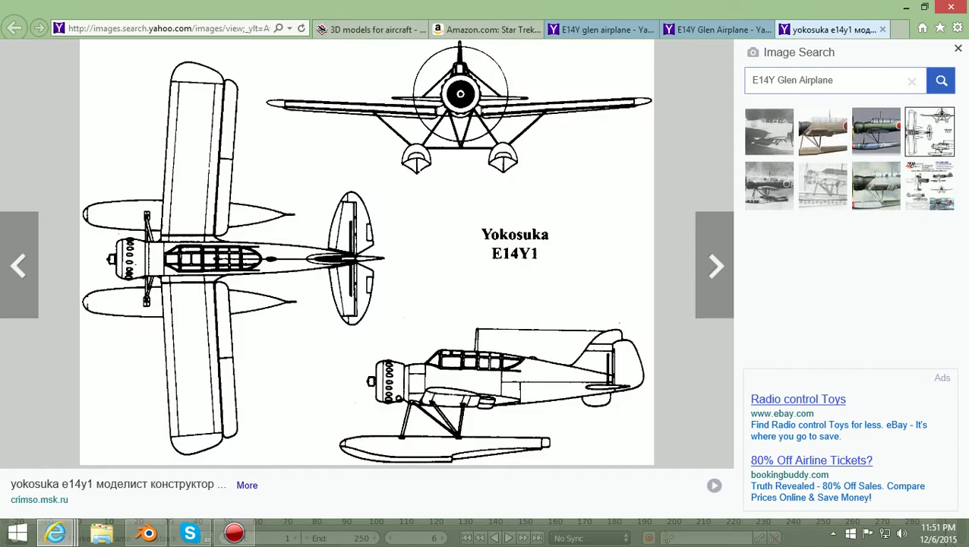
key(Right)
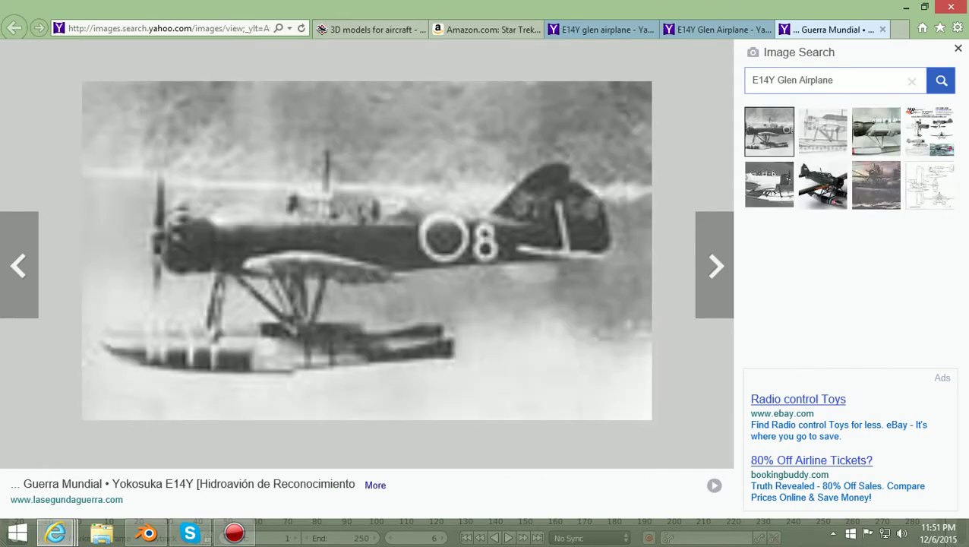
key(Right)
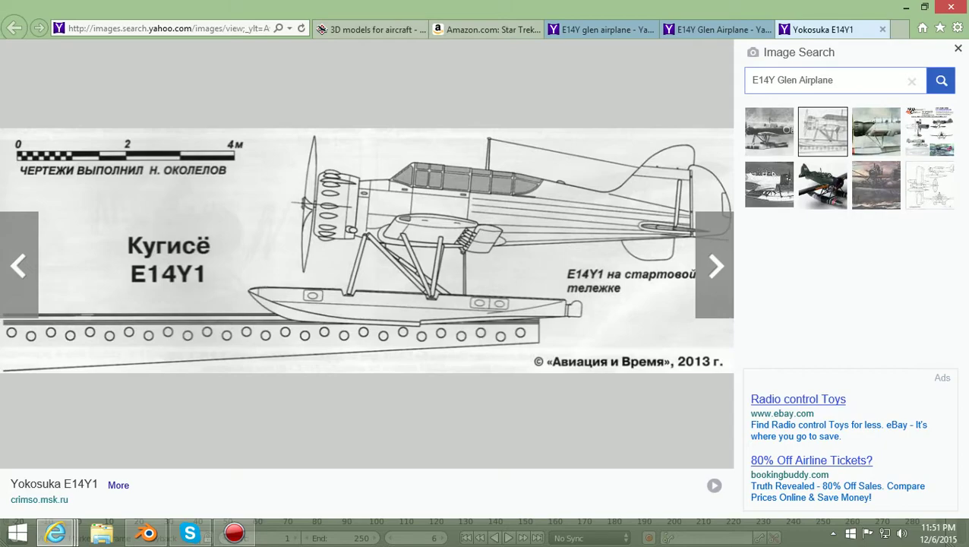
key(Right)
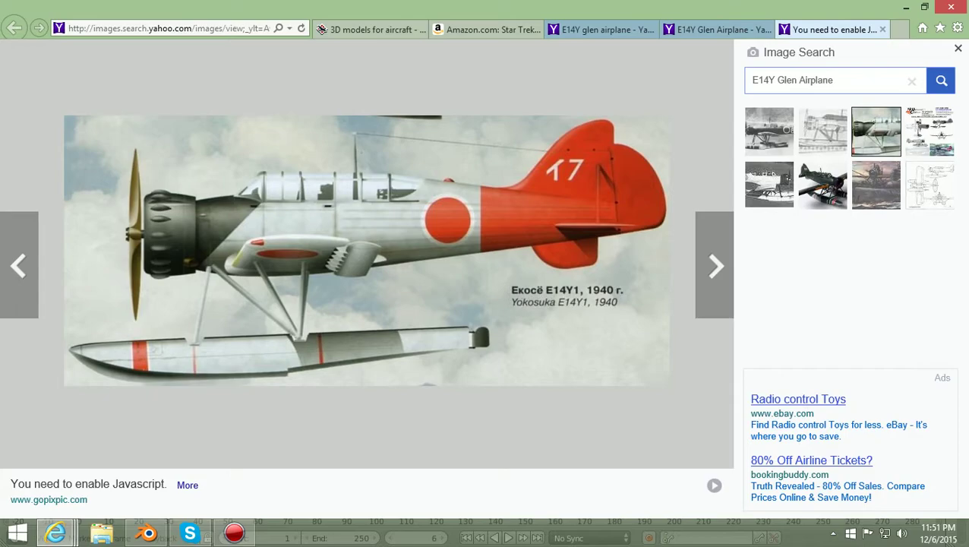
key(Right)
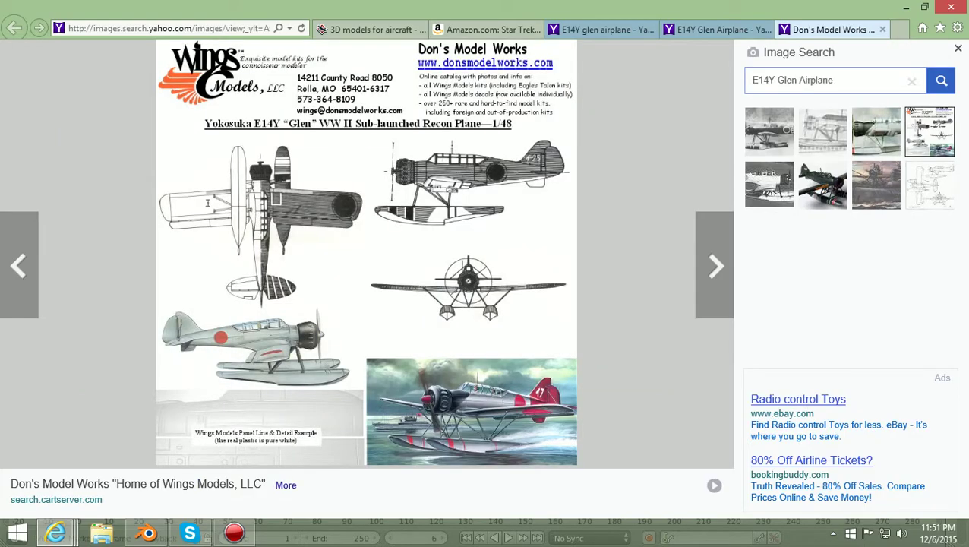
Step: Examine the green 125 model, submarine deck painting and E14Y1 three-view, ending on the Yokosuka E14Y1 Glen drawing with fuselage cross-sections
right_click(721, 237)
key(Escape)
key(Right)
key(Right)
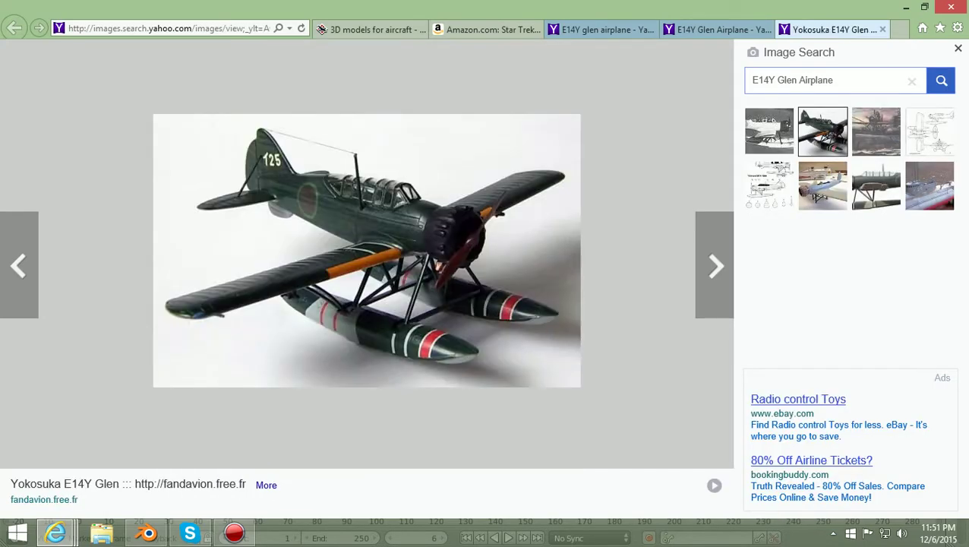
key(Right)
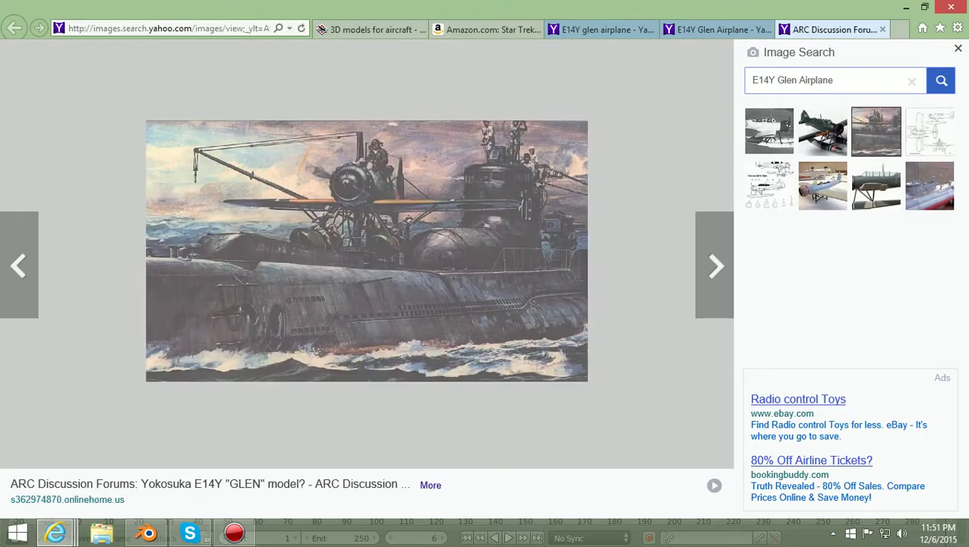
key(Right)
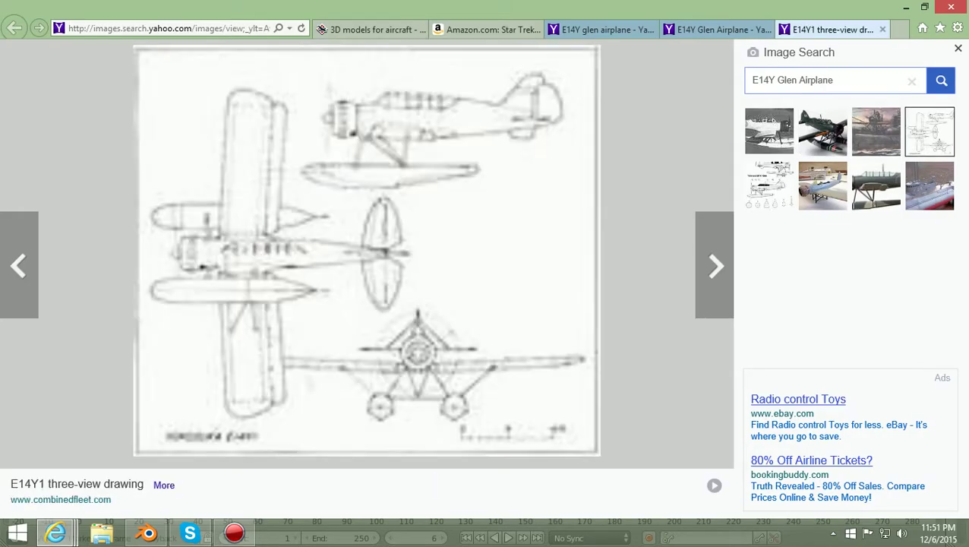
key(Right)
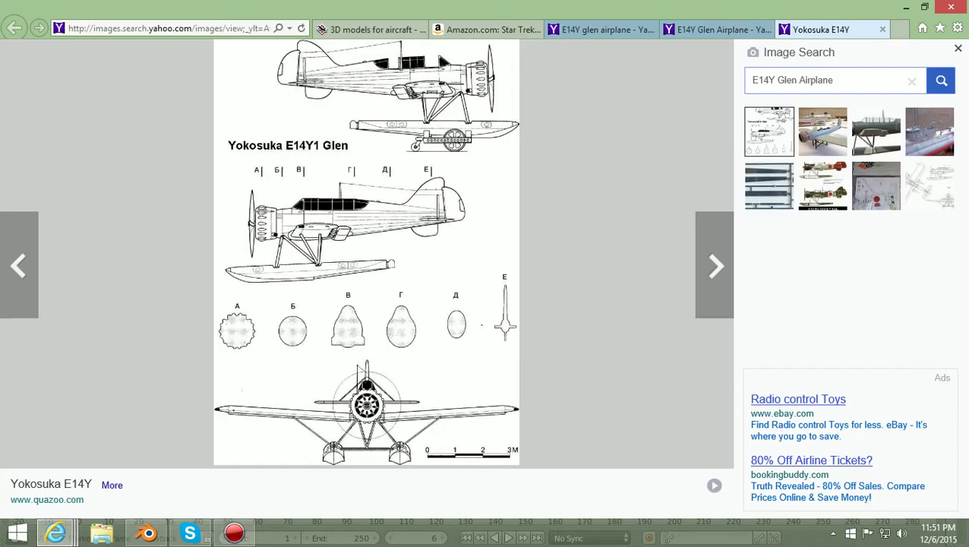
Step: Compare the Arado 196A "Penang" model with the dark green 25 side profile, continuing to the two-profile E14Y "Glen" image
key(Right)
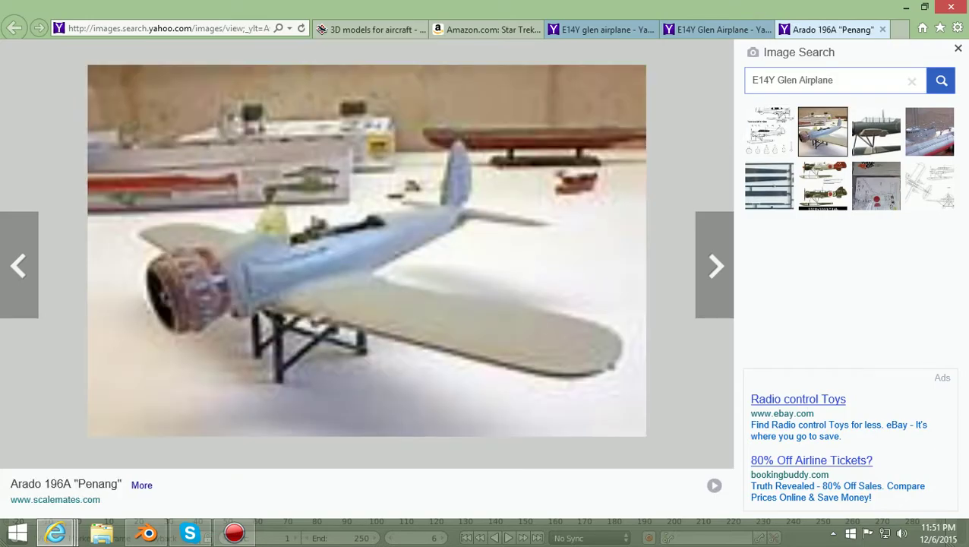
key(Right)
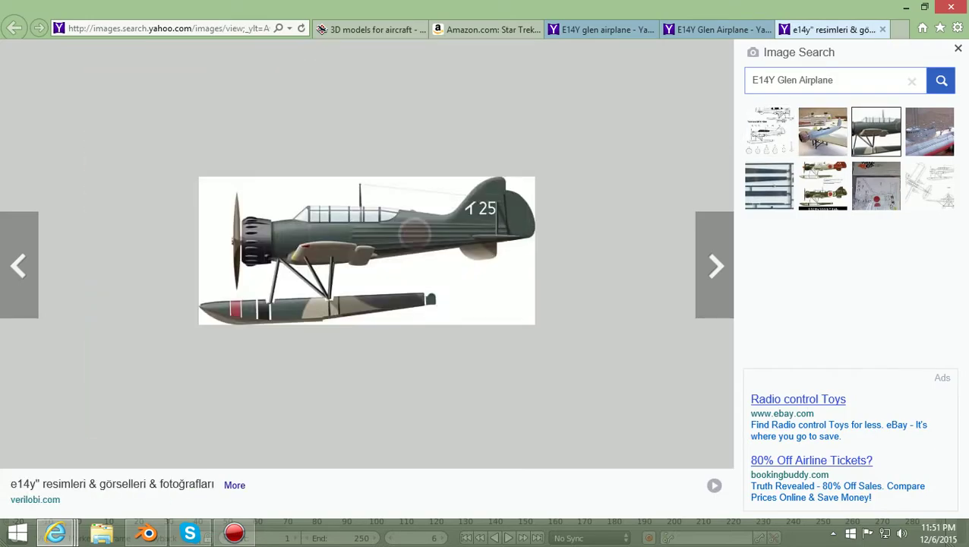
key(Left)
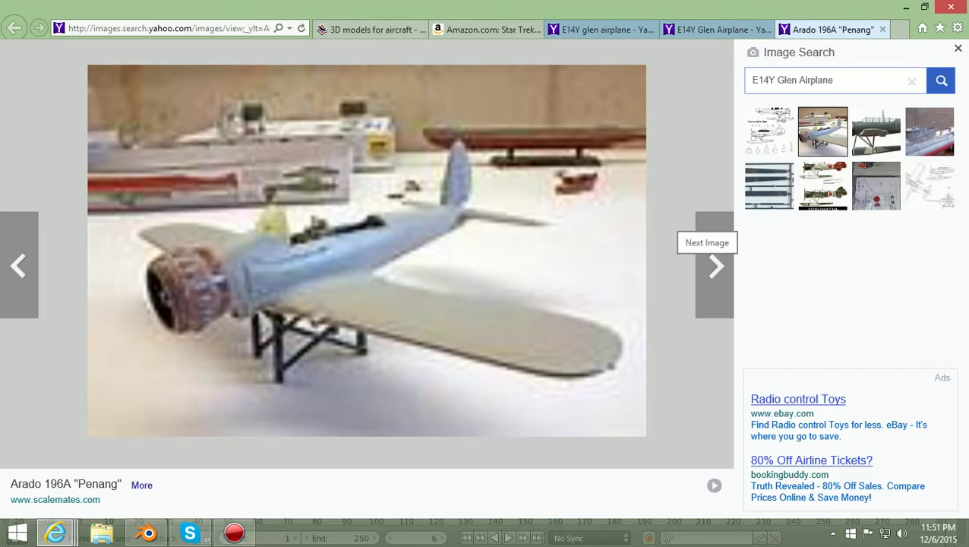
click(714, 265)
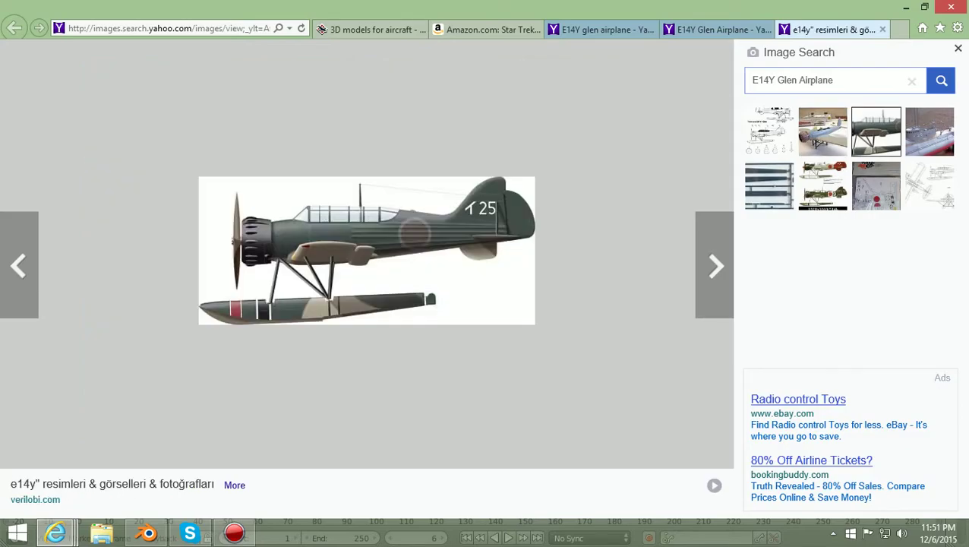
click(714, 265)
click(714, 265)
click(715, 265)
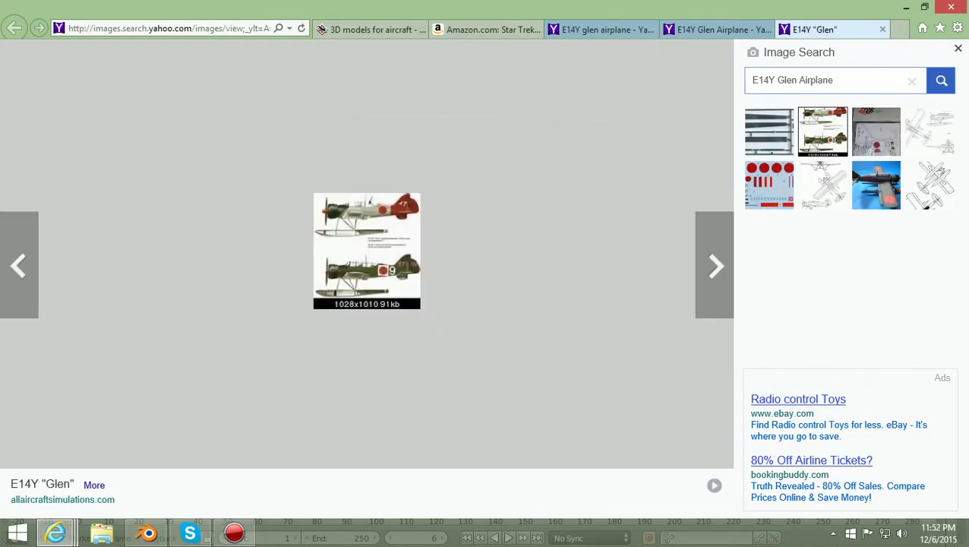
Step: Examine the blurry three-view and the Type 0 (Glen) top and underside plans, ending on the Arado 196A "Penang" profile
key(Right)
key(Right)
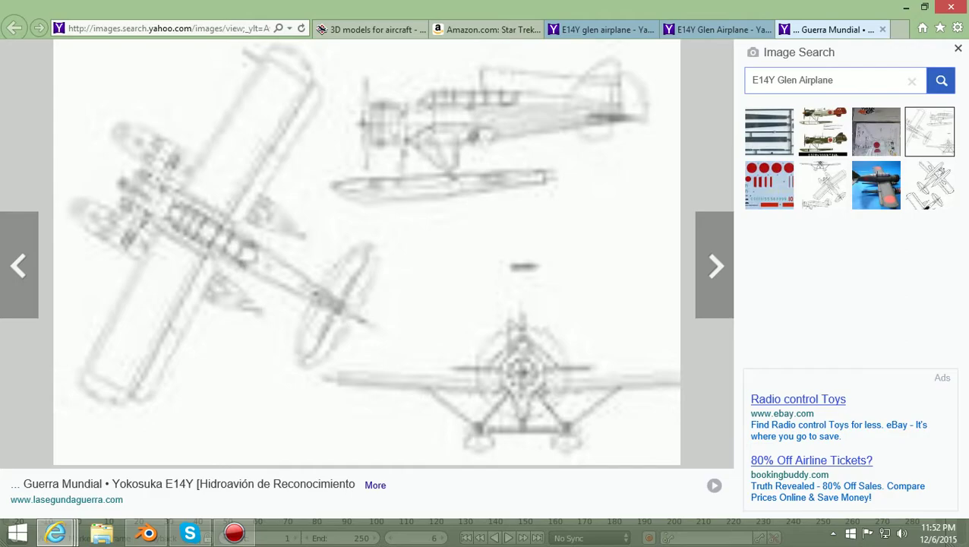
key(Right)
key(Right)
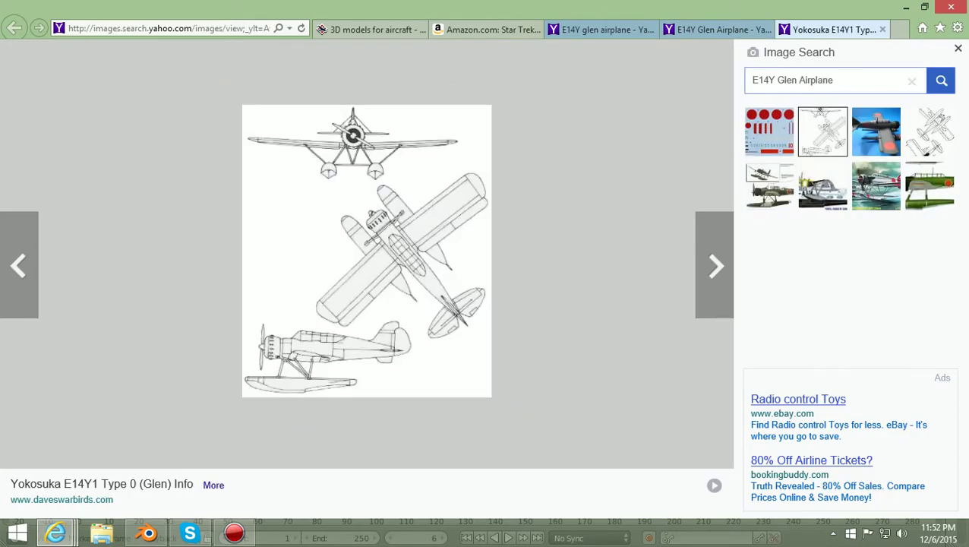
key(Right)
key(Right)
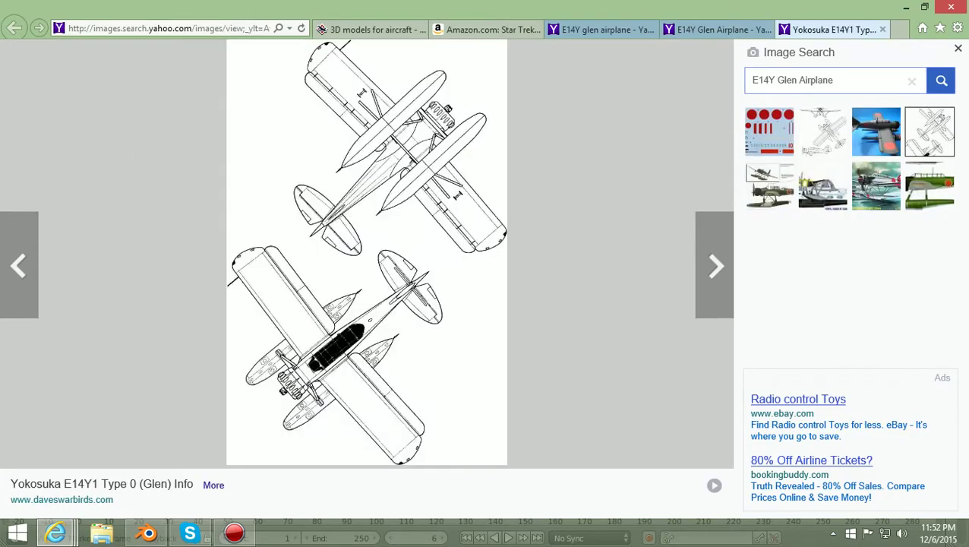
key(Right)
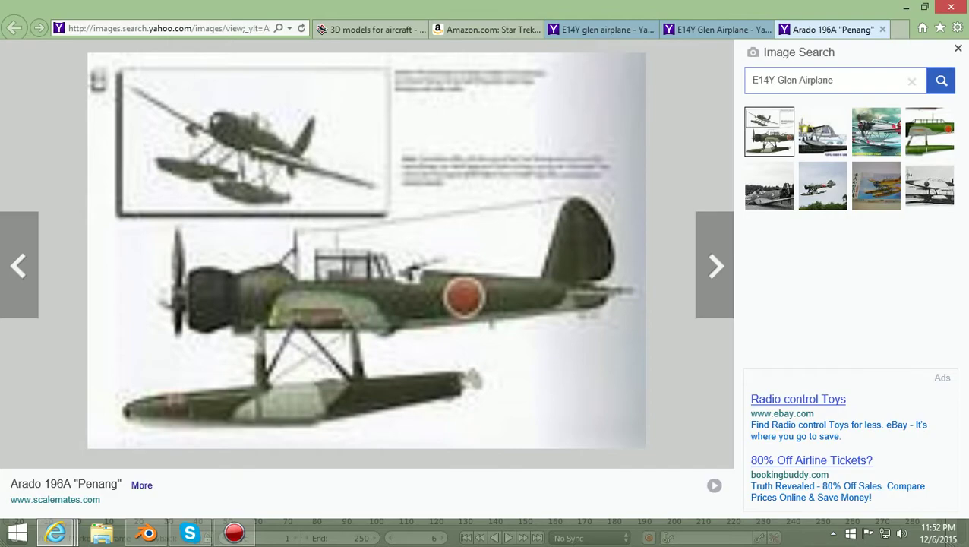
Step: Close the image viewer and image results pages, then switch back to Blender and make its window fullscreen
click(882, 30)
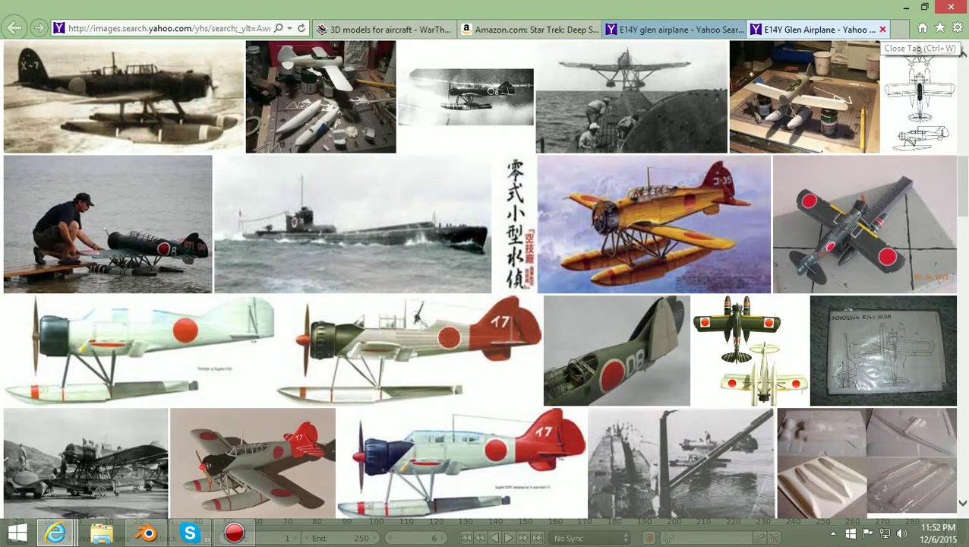
click(882, 30)
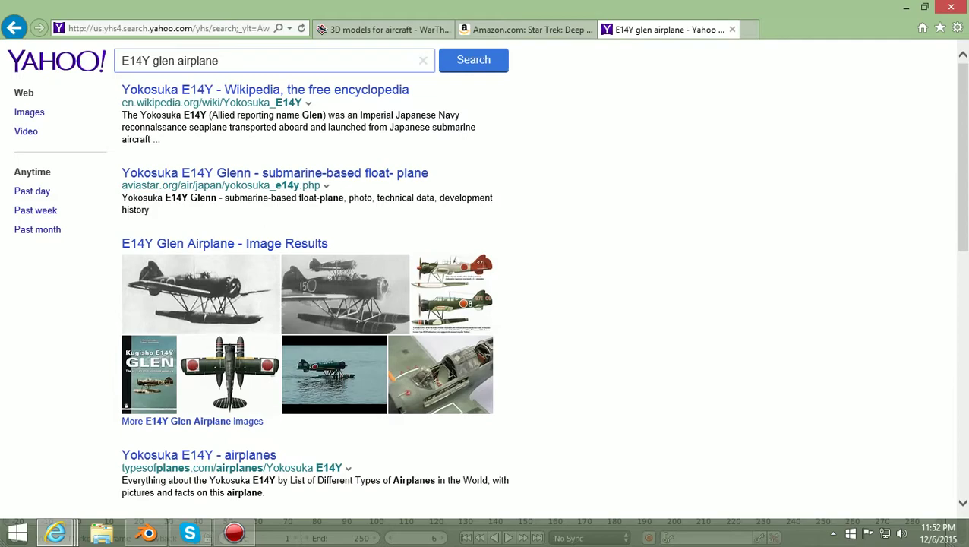
click(147, 533)
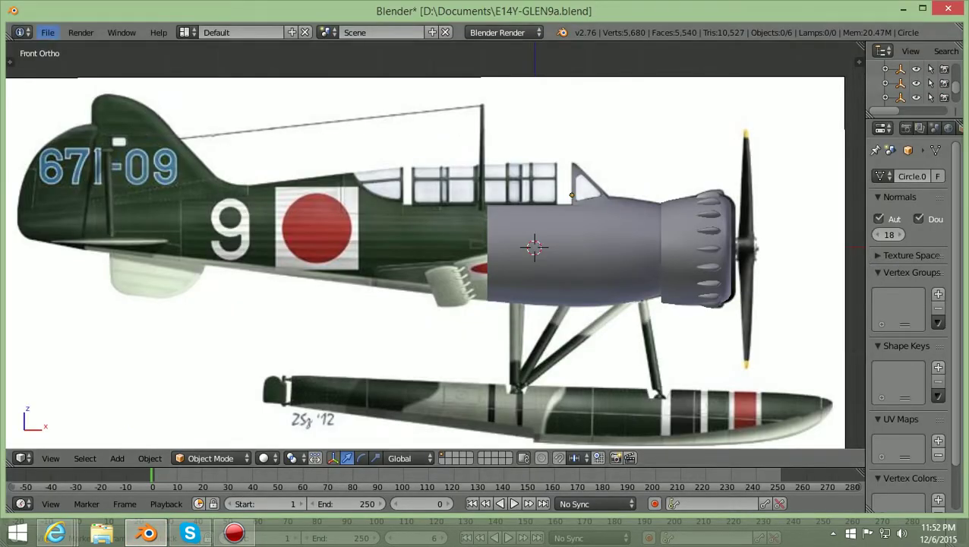
click(122, 32)
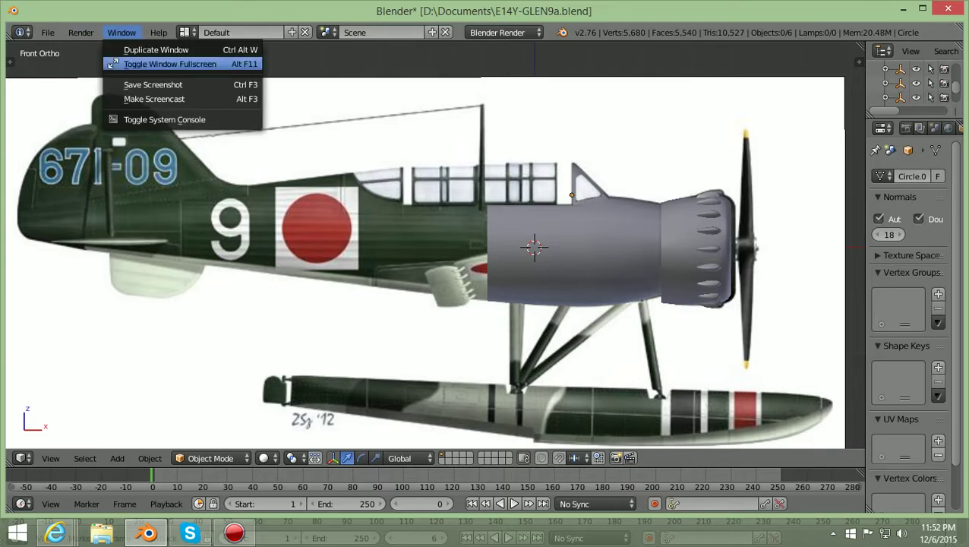
click(170, 64)
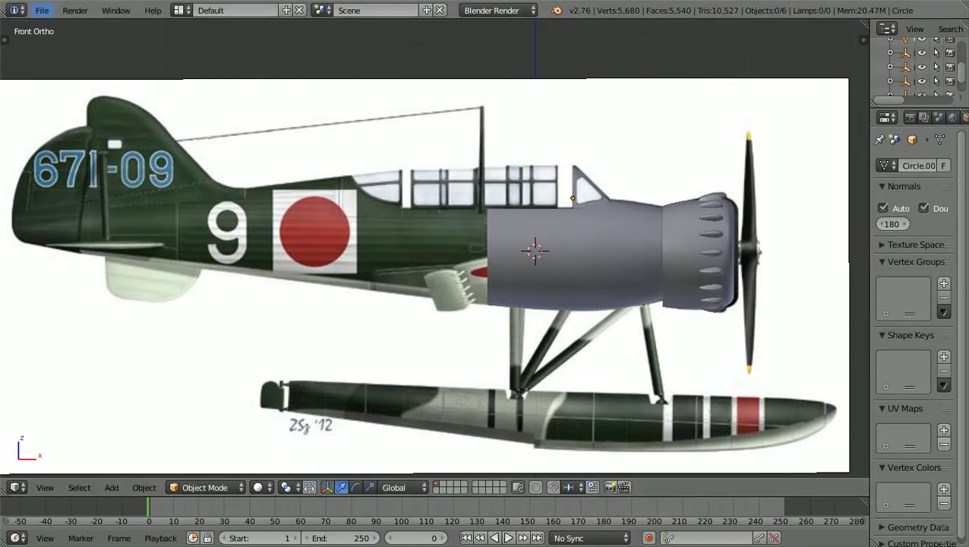
Step: Save the scene as a new version named E14Y-GLEN10a.blend in D:\Documents
click(41, 9)
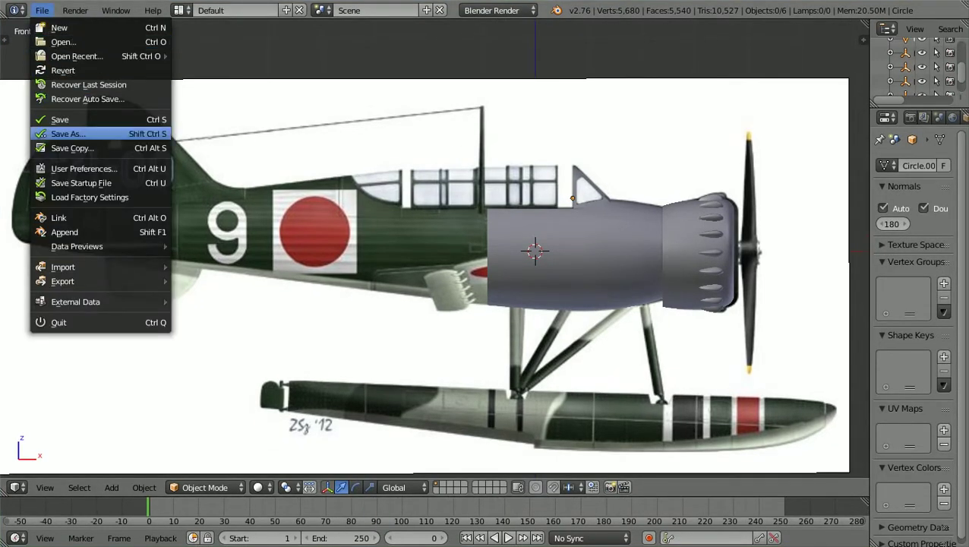
click(68, 134)
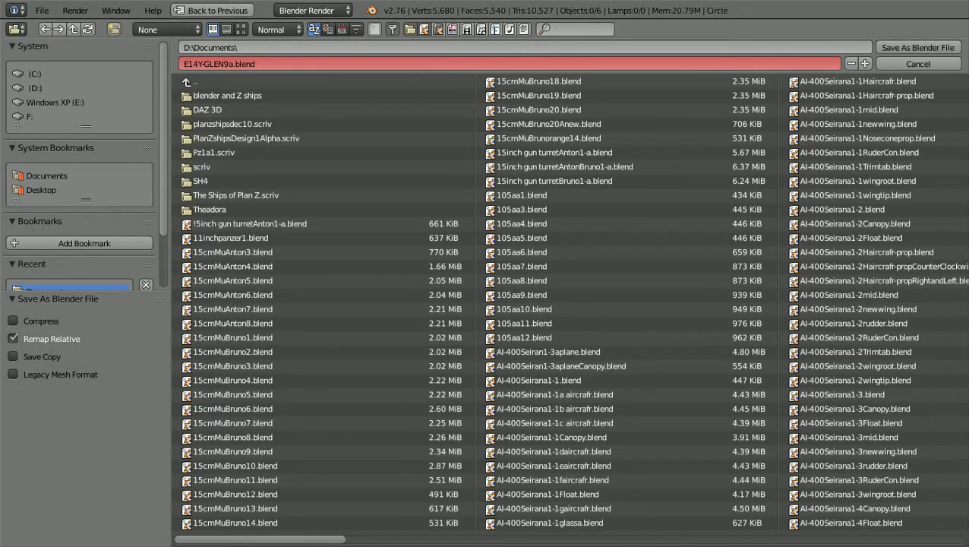
click(227, 64)
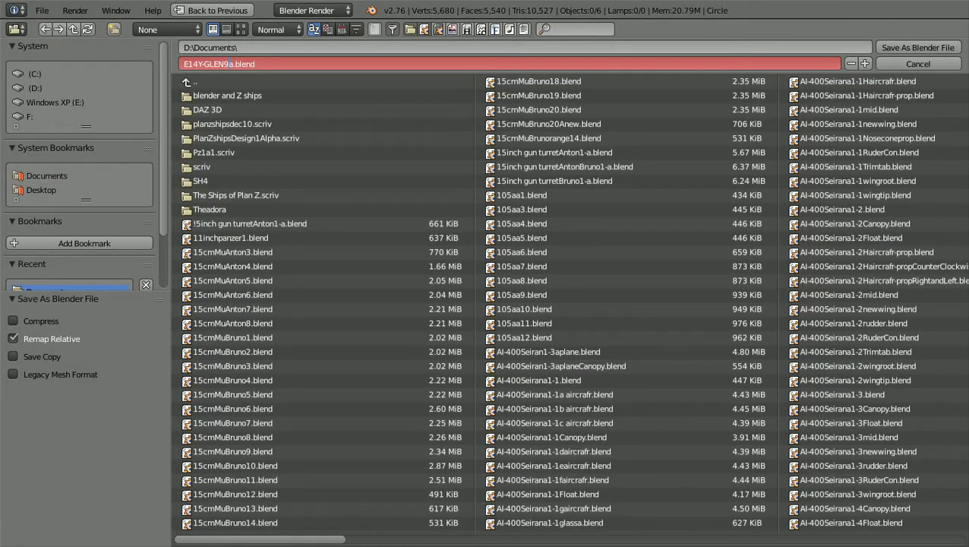
text(10)
key(Return)
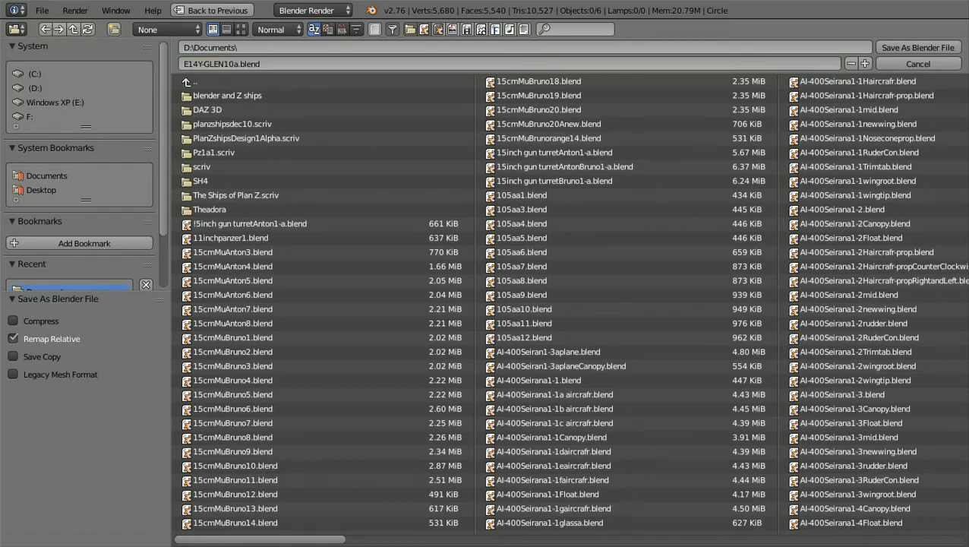
click(917, 47)
scroll(434, 250, down, 2)
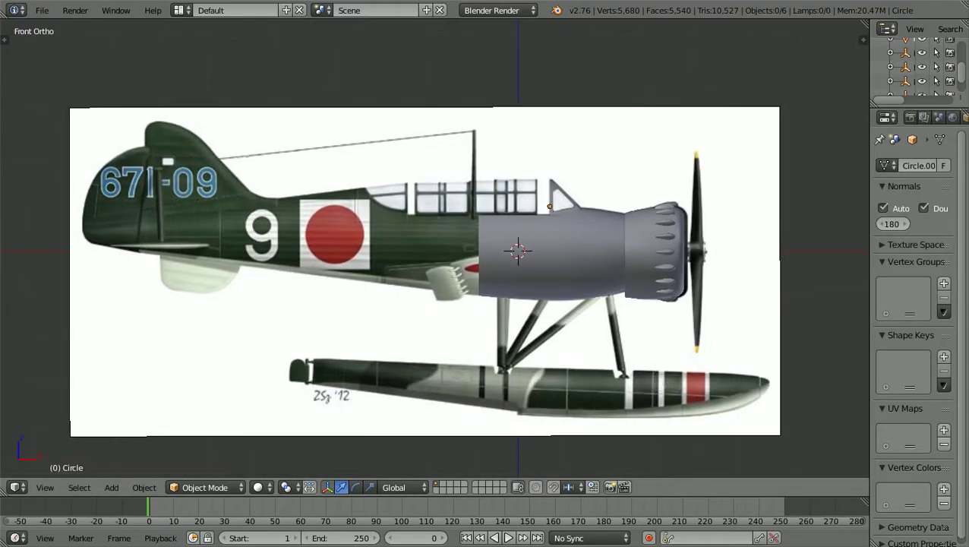
scroll(434, 250, up, 2)
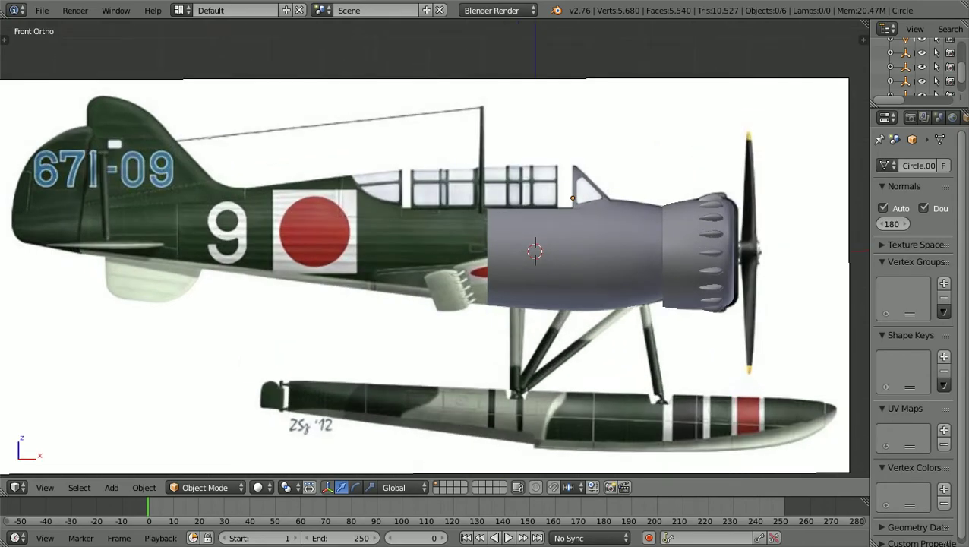
scroll(425, 274, down, 2)
scroll(426, 273, up, 2)
scroll(435, 250, down, 1)
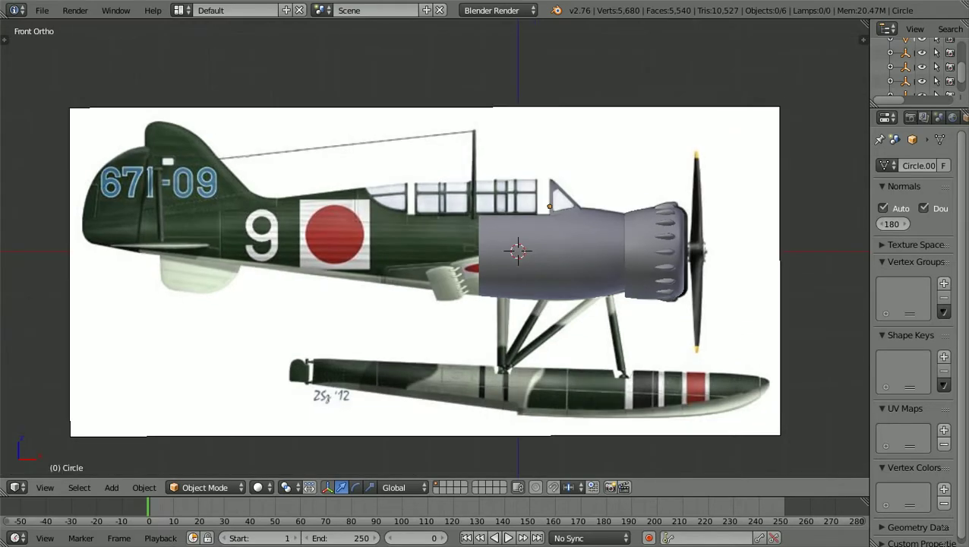
scroll(433, 250, up, 1)
scroll(433, 251, down, 2)
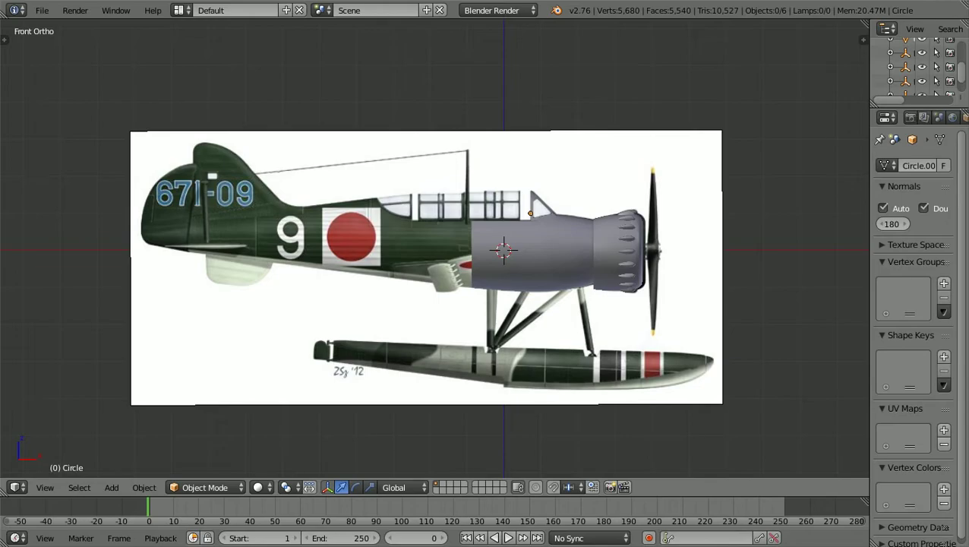
scroll(434, 251, up, 1)
scroll(435, 250, down, 1)
scroll(434, 250, down, 1)
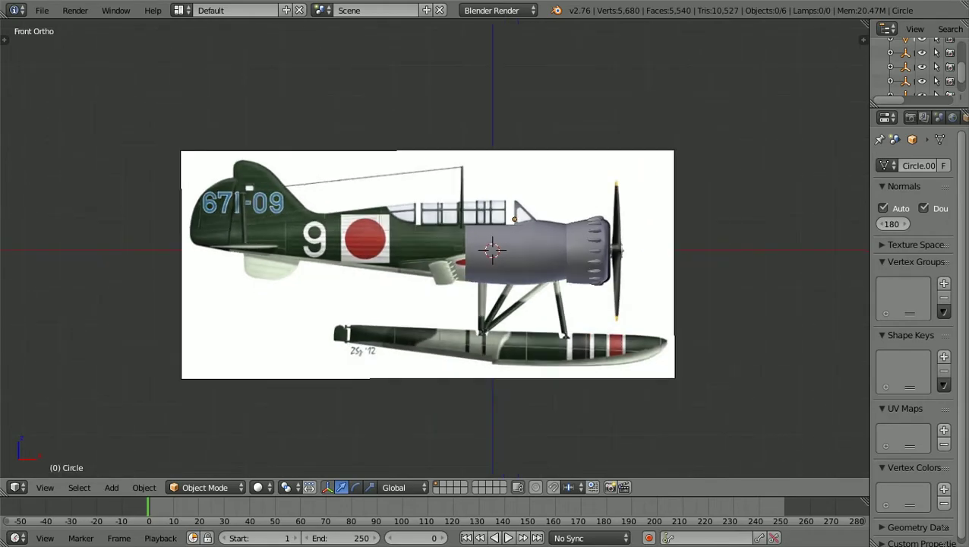
scroll(434, 250, up, 1)
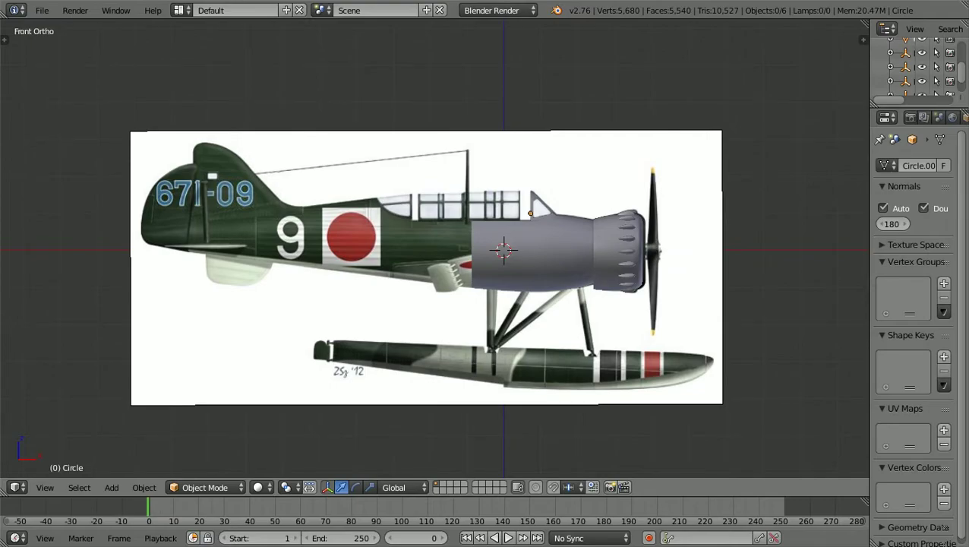
Step: Examine the fuselage and cowling from the top view against the reference plan, including the wings, floats and tail
scroll(434, 251, down, 1)
scroll(435, 250, up, 1)
key(KP_7)
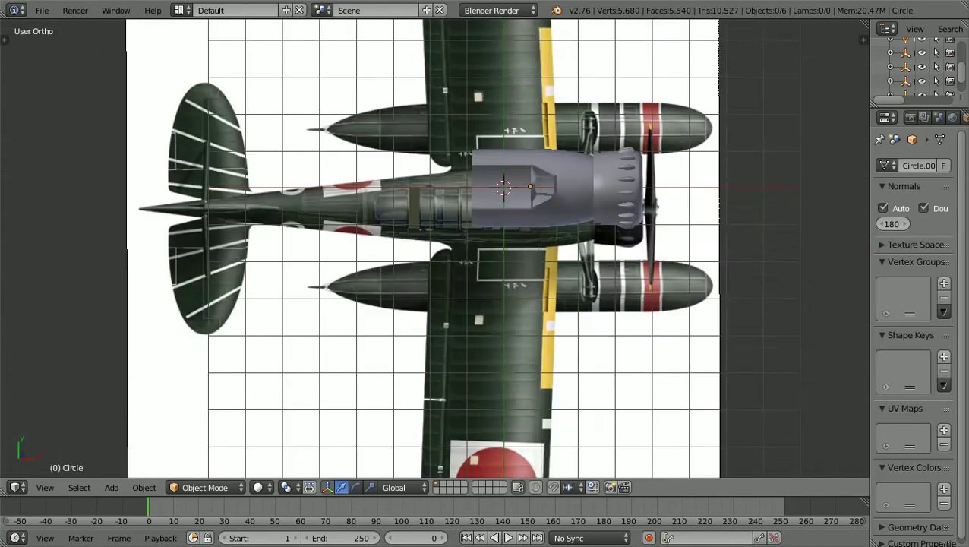
scroll(434, 249, down, 3)
scroll(434, 250, up, 1)
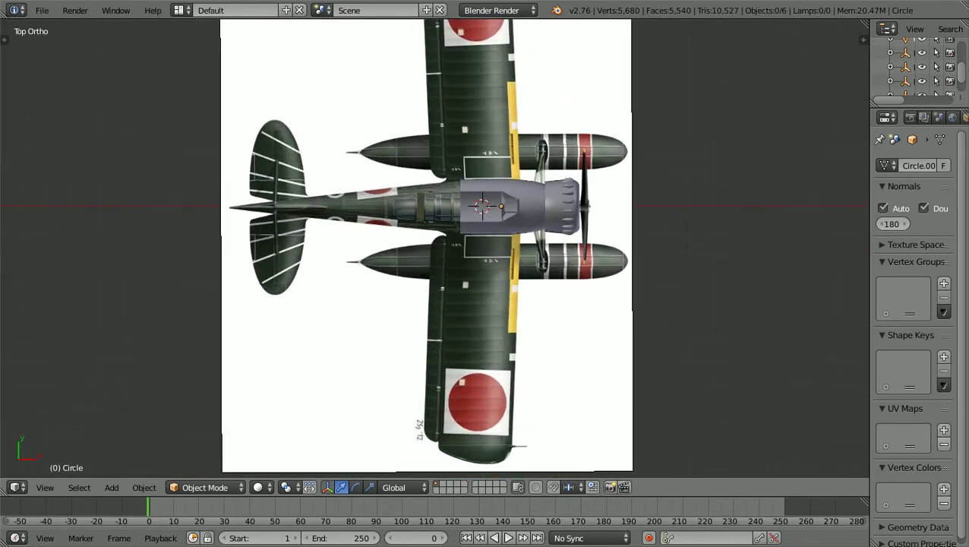
scroll(434, 251, down, 2)
scroll(434, 251, up, 1)
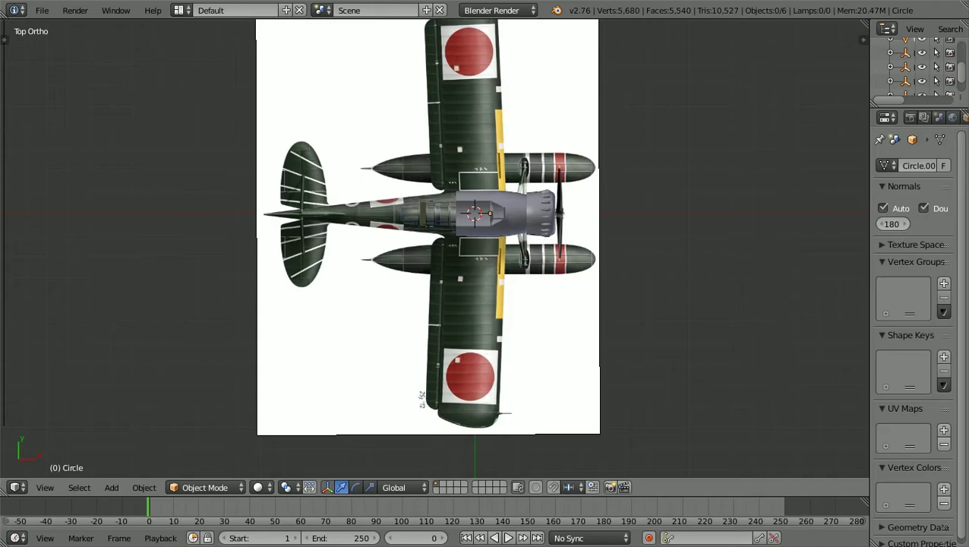
scroll(434, 250, up, 3)
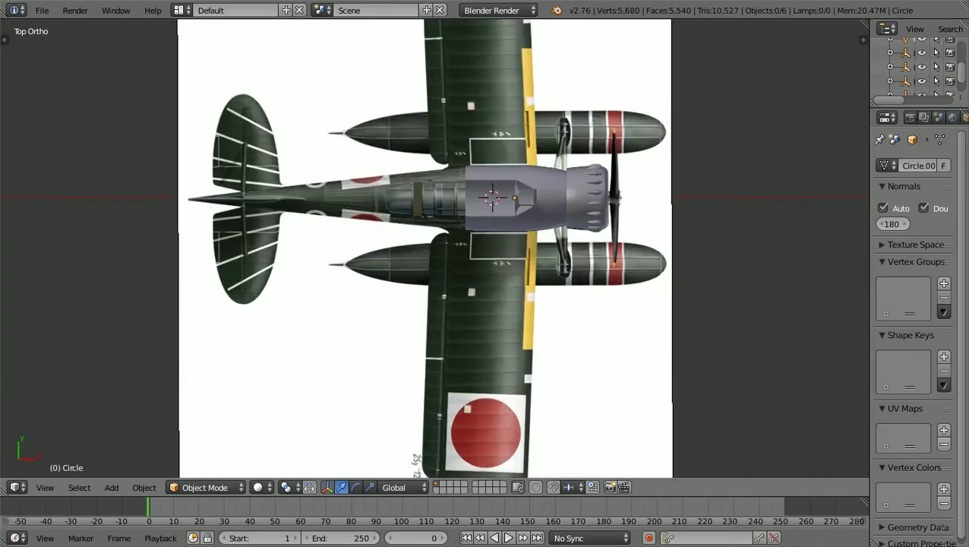
scroll(435, 251, down, 1)
scroll(433, 248, down, 2)
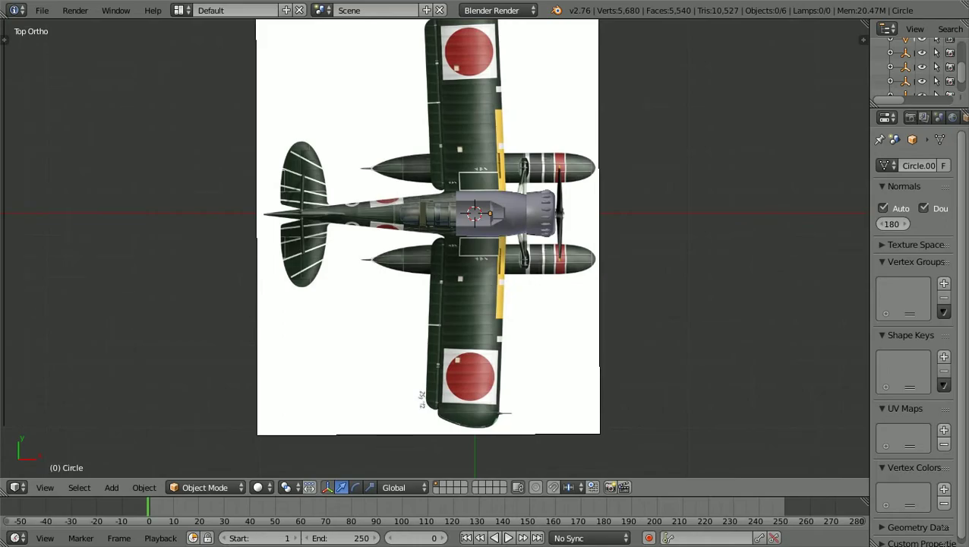
scroll(428, 226, down, 2)
scroll(428, 226, up, 2)
scroll(428, 226, down, 1)
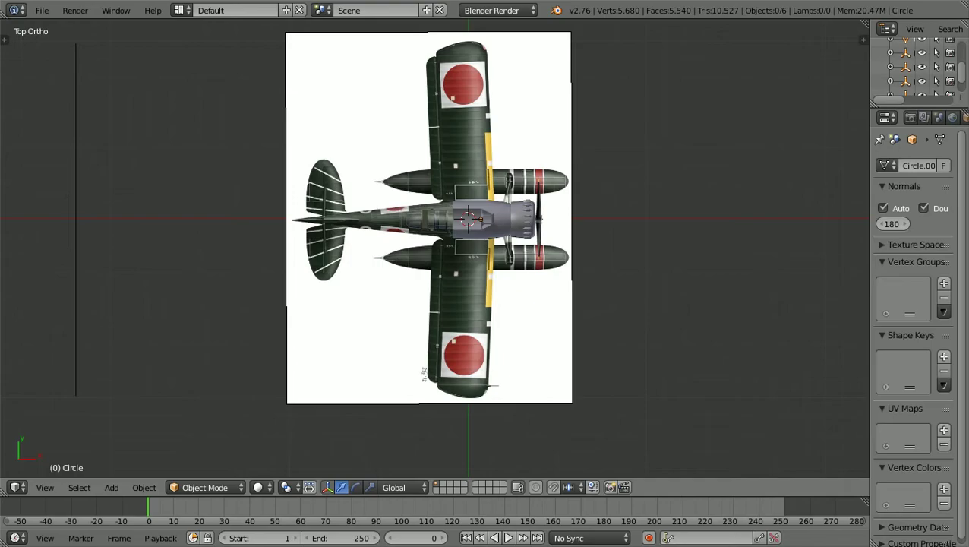
scroll(434, 246, up, 2)
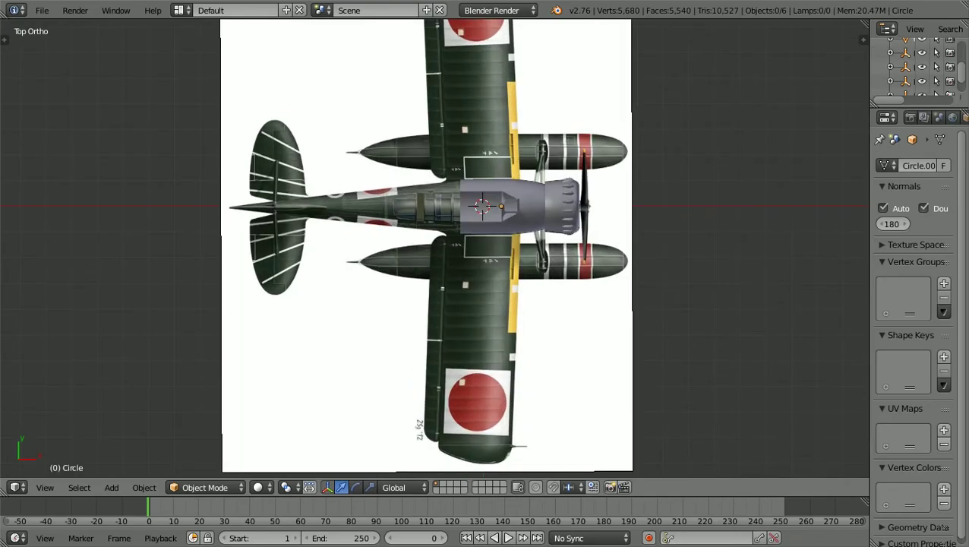
Step: Inspect the fuselage section from the front view against the side-profile reference, covering the cockpit, cowling and rear fuselage
key(KP_1)
scroll(429, 266, up, 2)
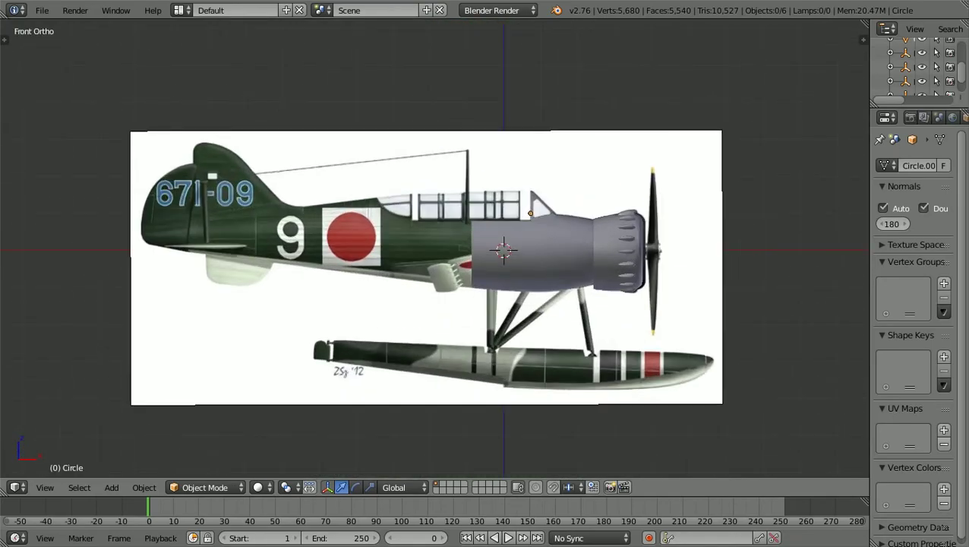
scroll(427, 267, up, 1)
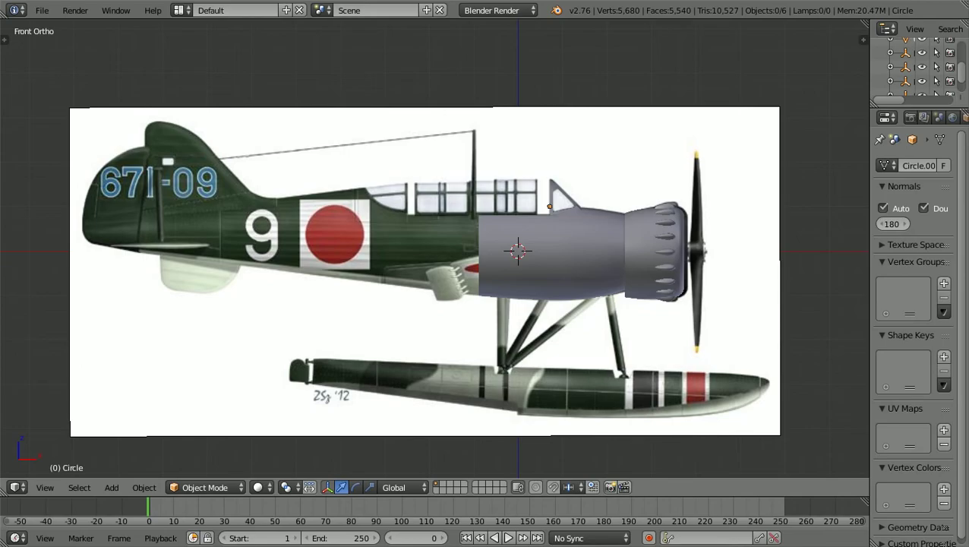
scroll(435, 250, down, 1)
scroll(430, 250, up, 2)
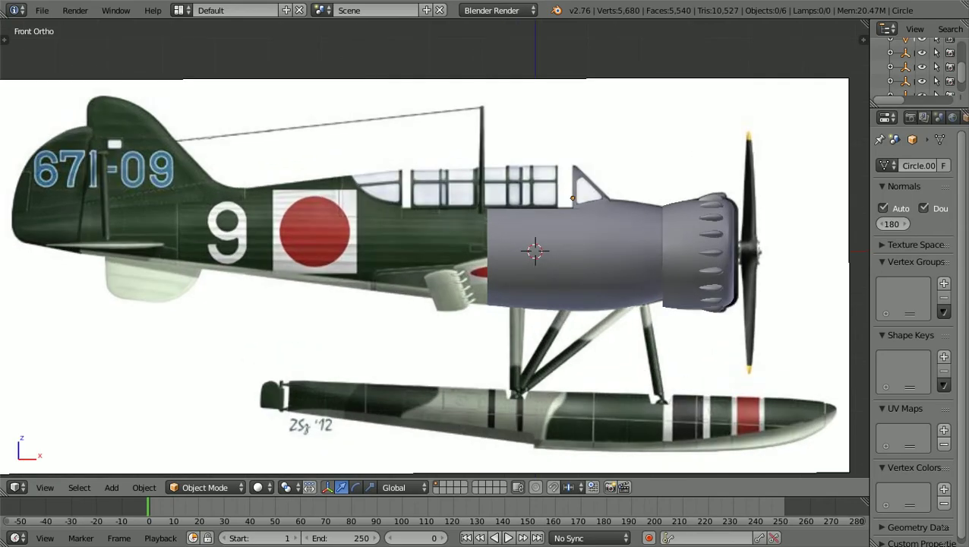
scroll(425, 253, down, 1)
scroll(426, 253, up, 1)
scroll(425, 253, down, 1)
scroll(425, 253, down, 1)
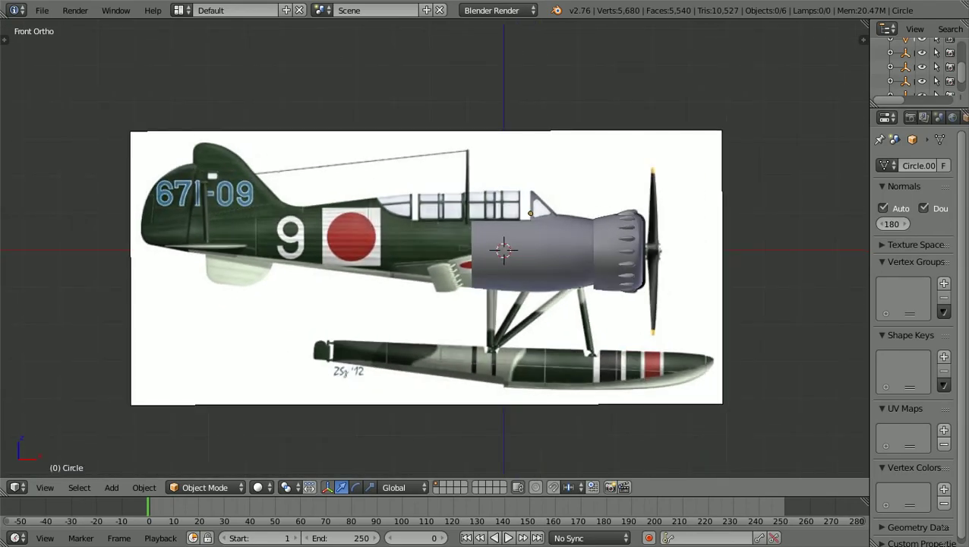